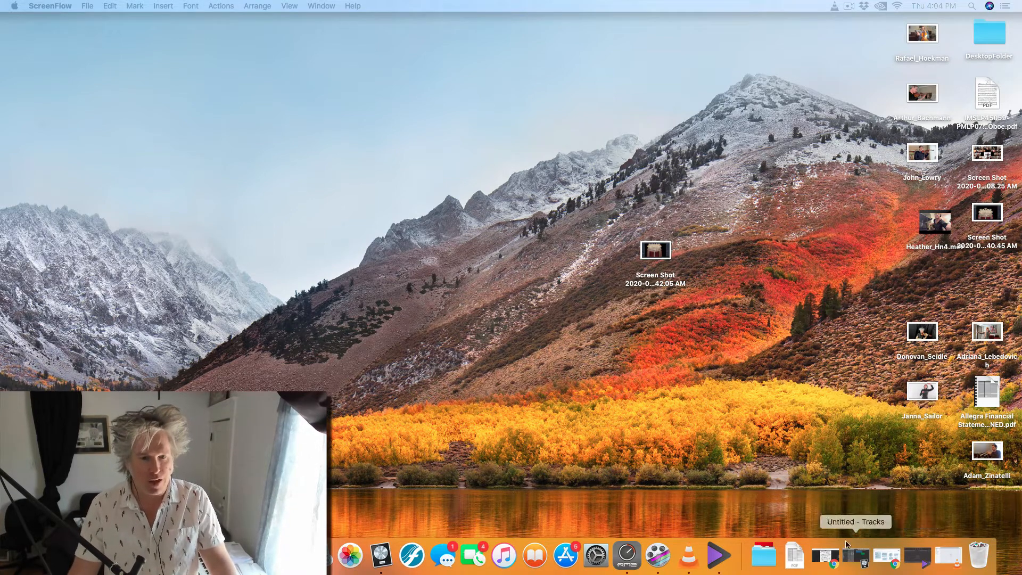
Switch to the Process flowchart in Google Drawings and examine the recording guide box, including its click track and musical performance options.
click(886, 556)
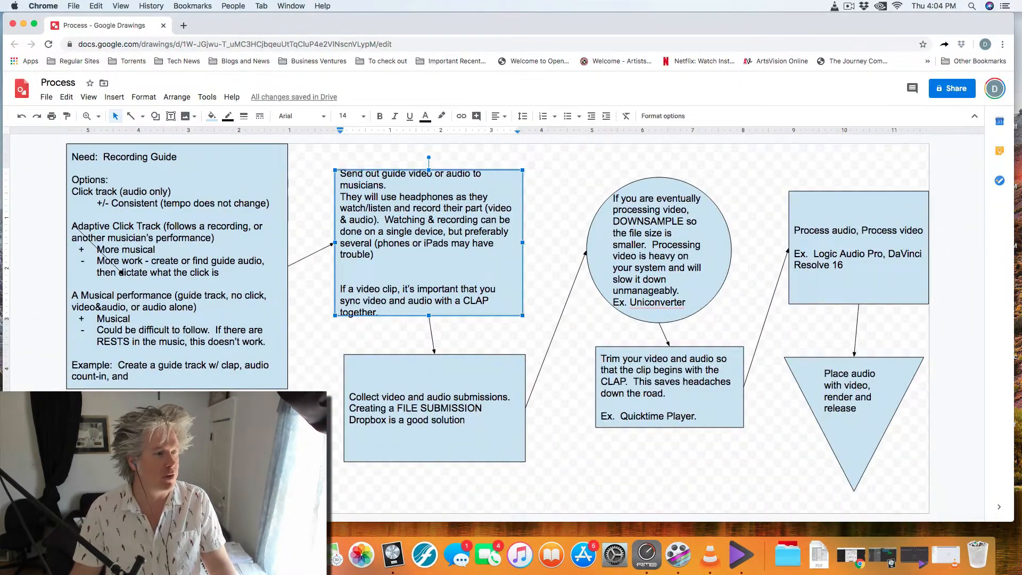
key(Escape)
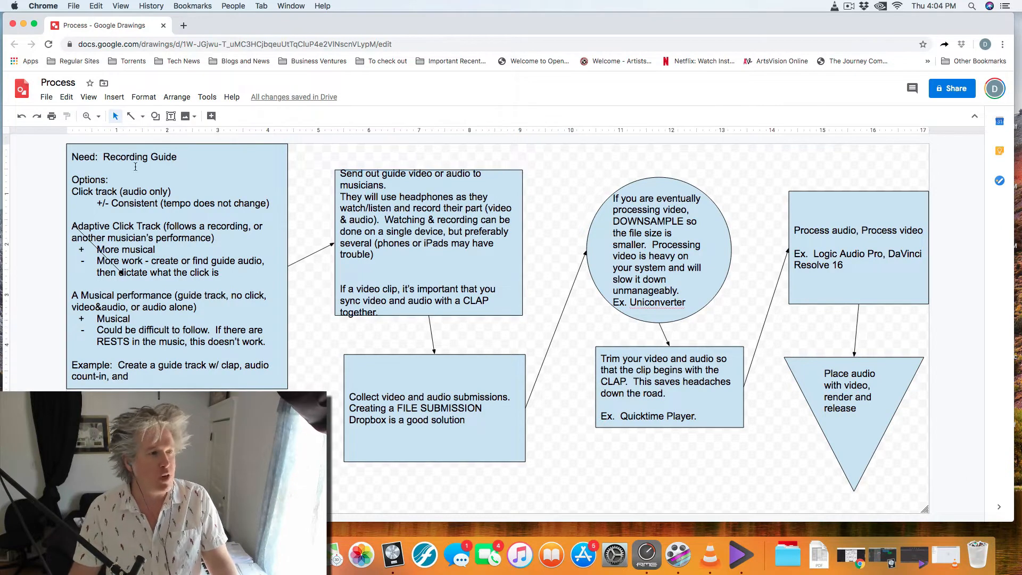
drag(96, 156, 185, 156)
click(185, 156)
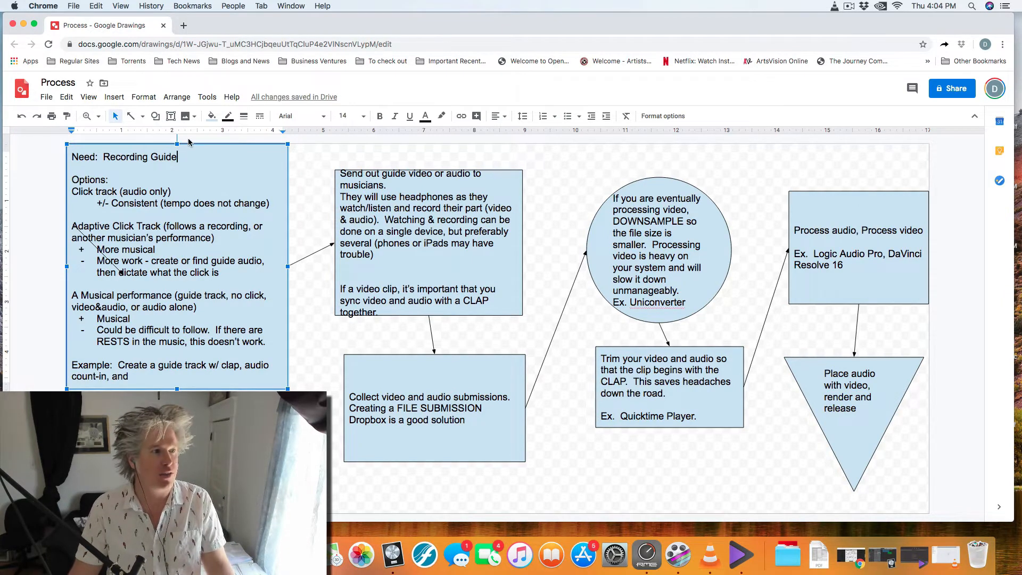
drag(199, 157, 100, 156)
click(110, 156)
click(176, 156)
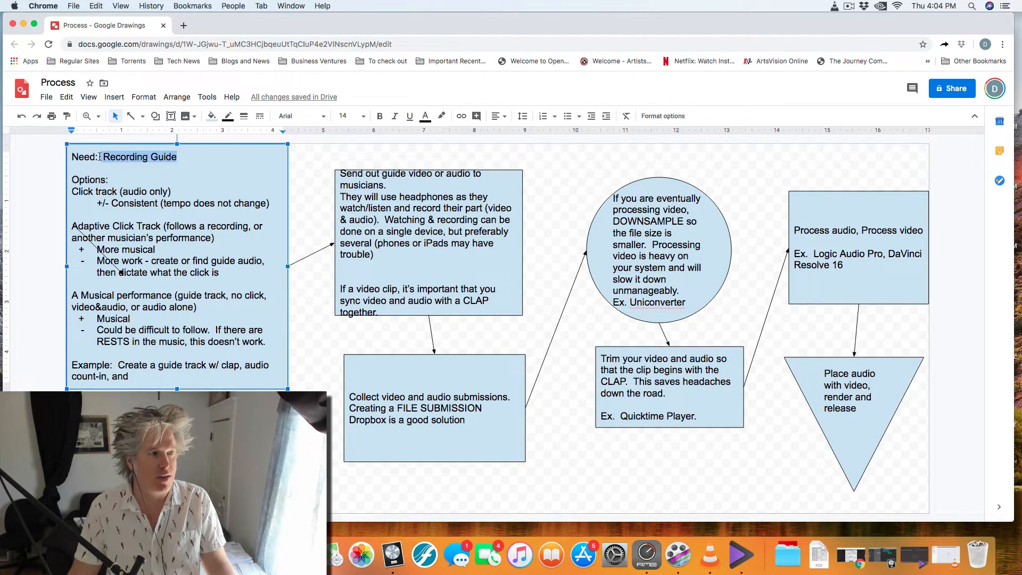
click(103, 155)
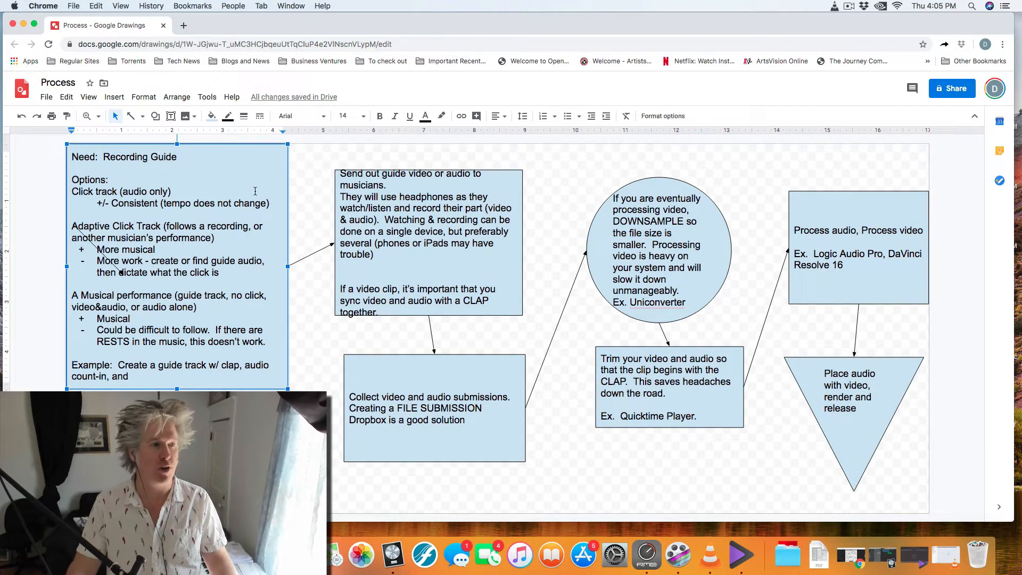
click(229, 189)
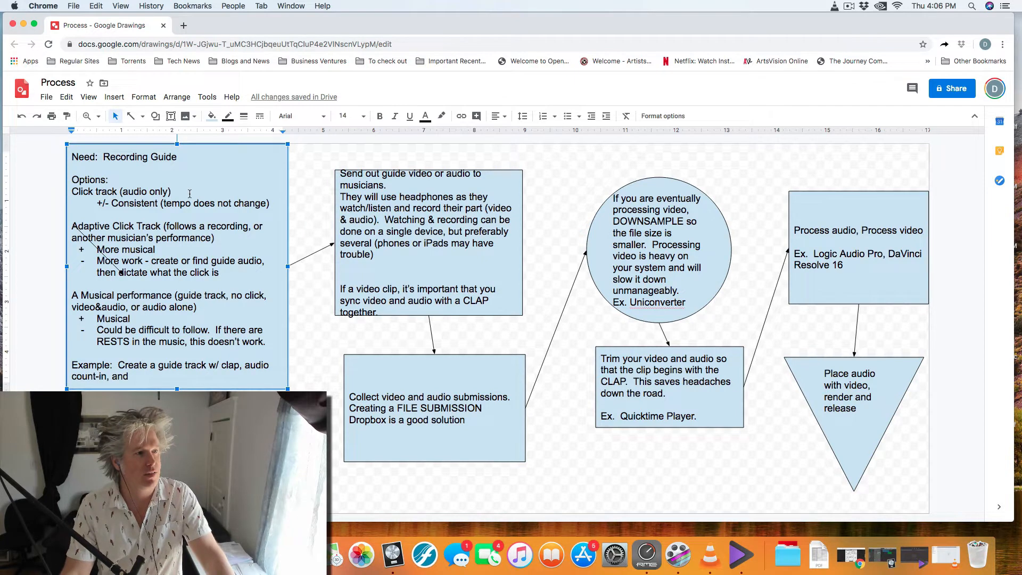
click(199, 156)
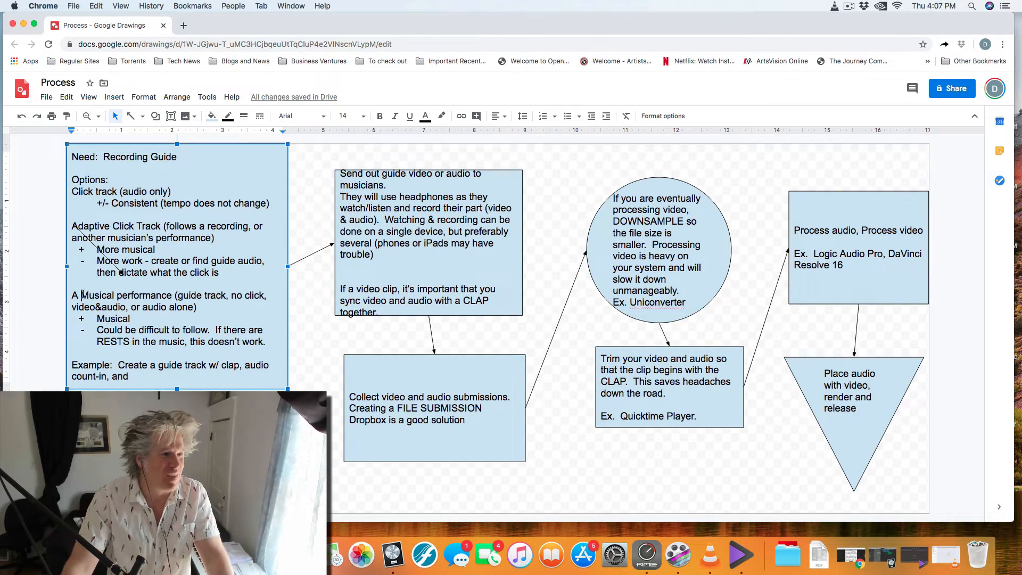
drag(71, 295, 264, 299)
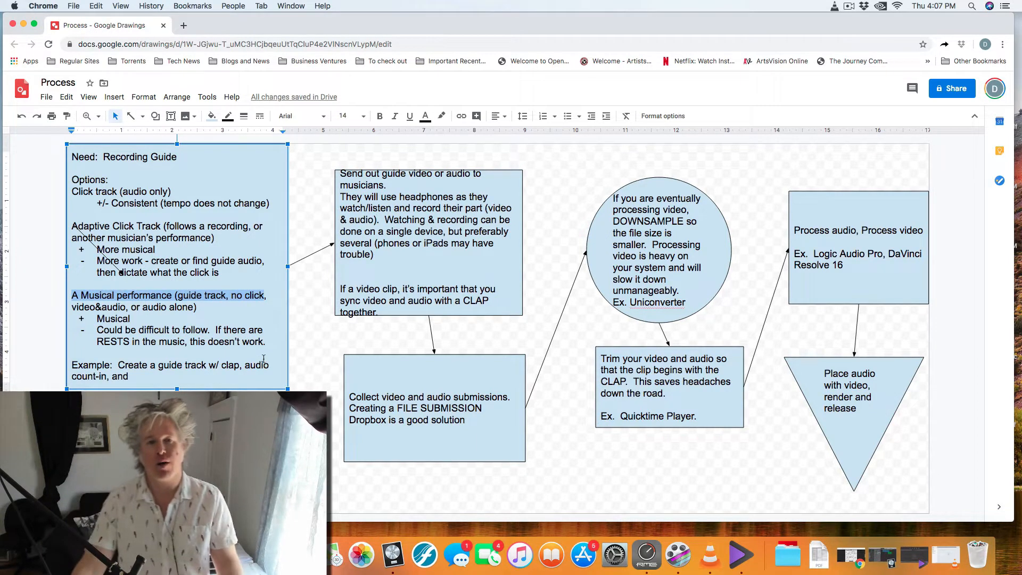
click(145, 329)
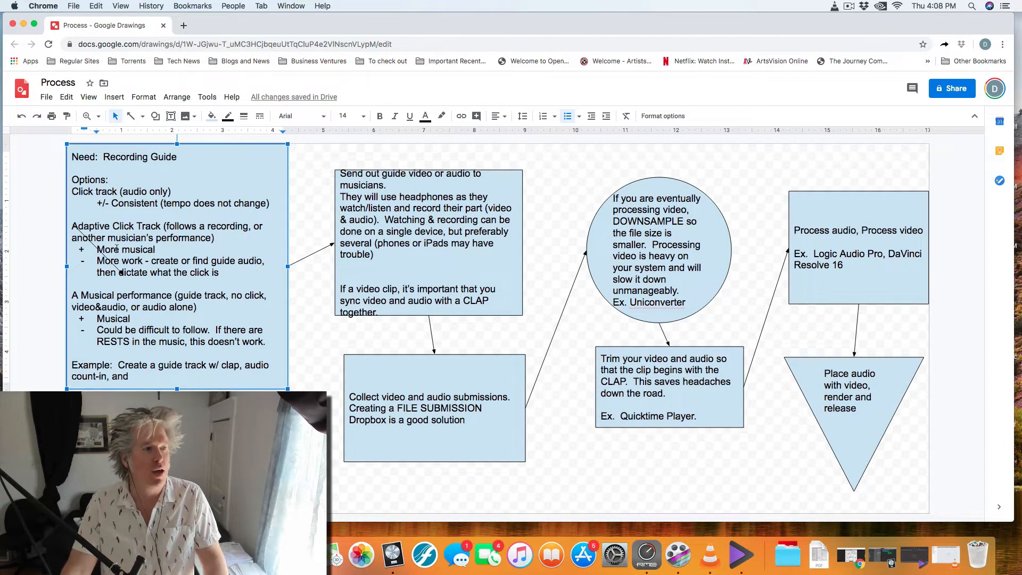
drag(73, 192, 267, 207)
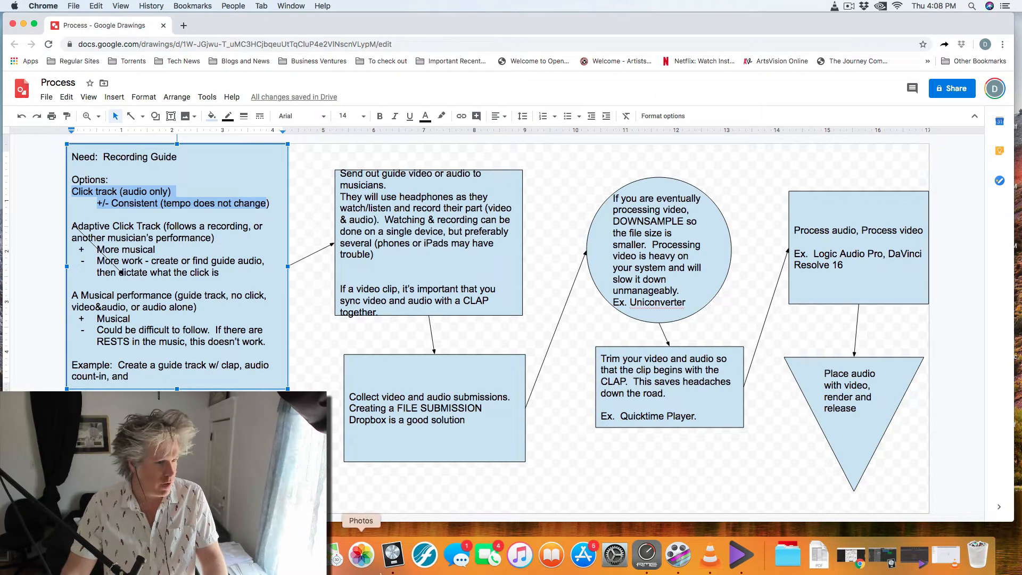
Switch to Logic Pro X and delete the two existing regions along with the Audio 1 and Kick Drum tracks.
click(398, 556)
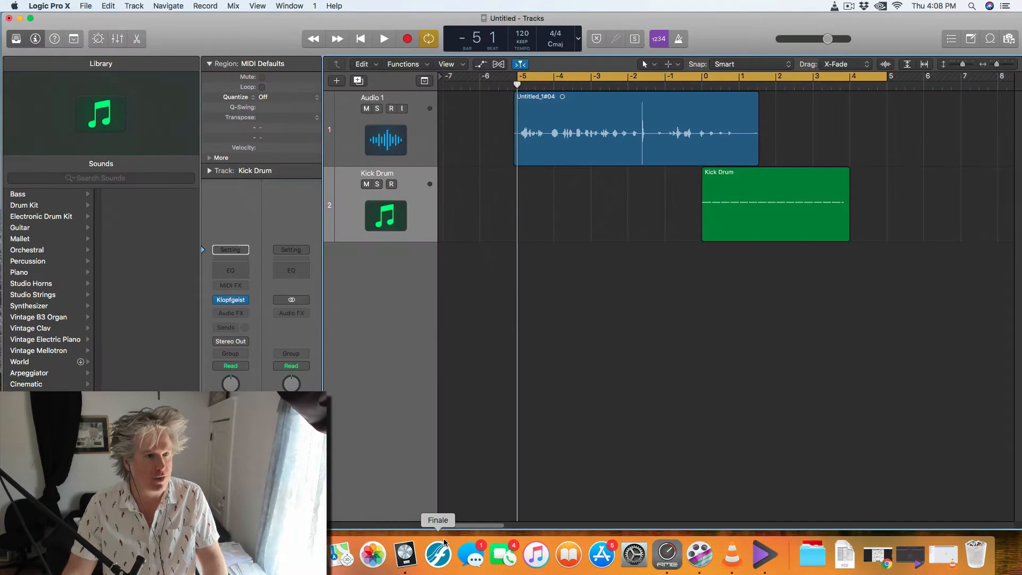
drag(478, 130, 829, 276)
key(BackSpace)
click(597, 213)
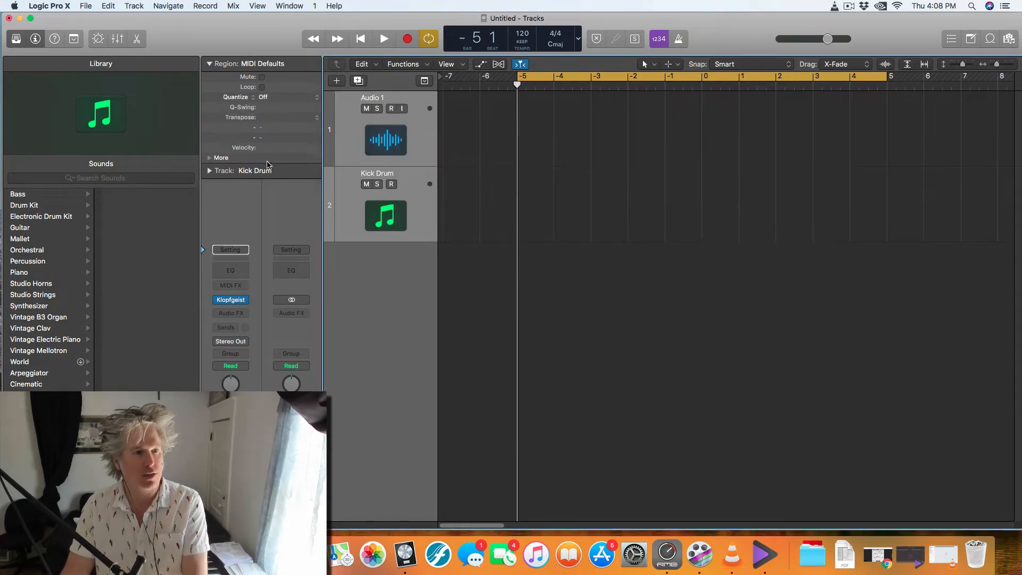
key(super+BackSpace)
key(super+BackSpace)
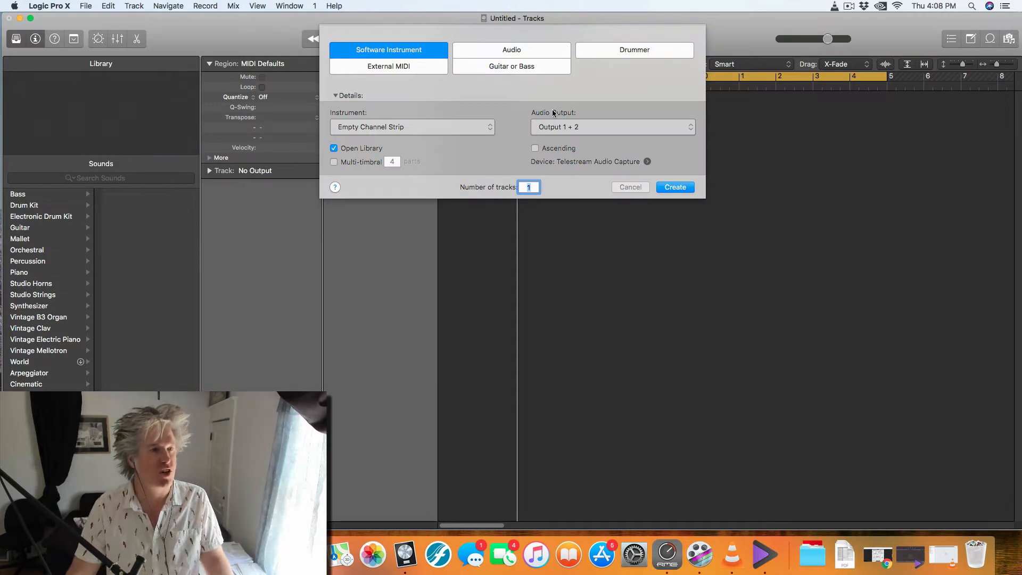
Create one audio track with recording disarmed and widen the track headers to reveal the volume and pan controls.
click(501, 52)
click(678, 224)
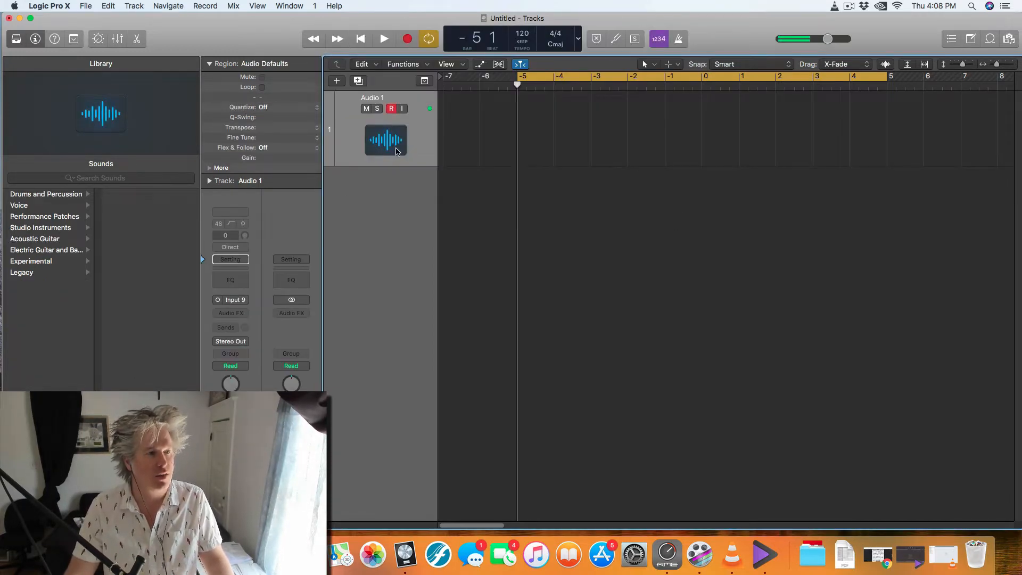
click(389, 107)
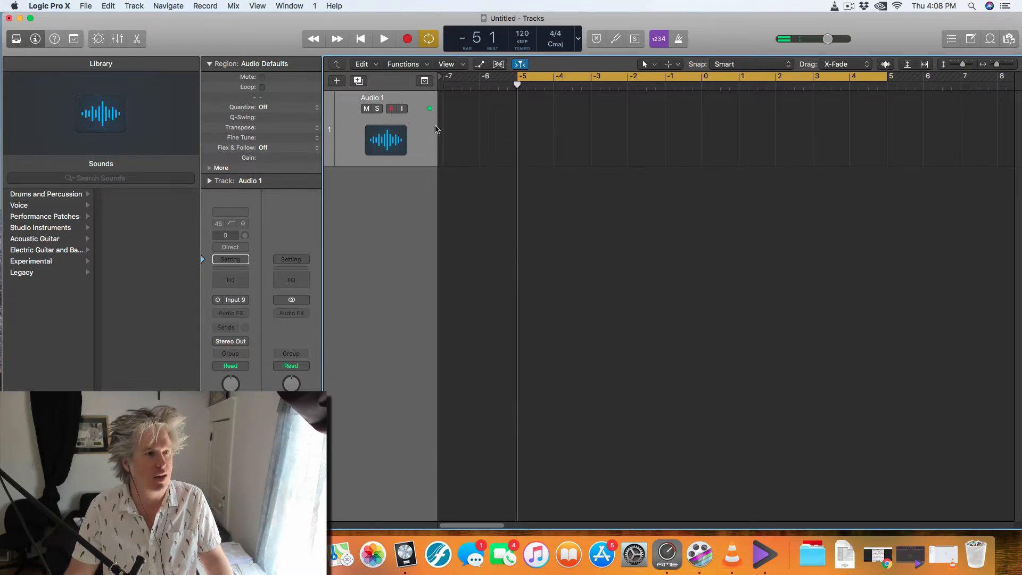
drag(436, 126, 499, 126)
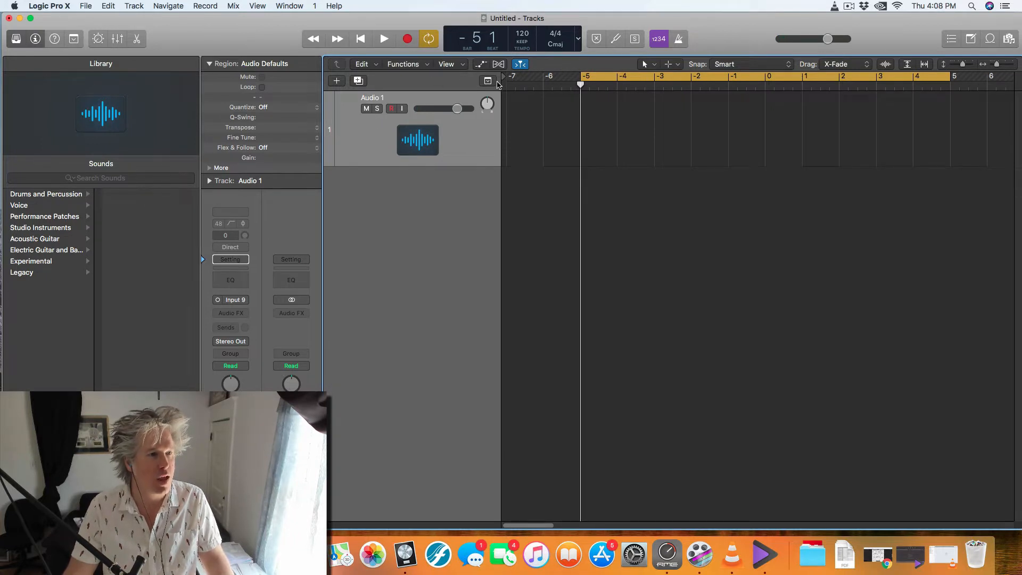
Add one software instrument track below the audio track.
click(336, 81)
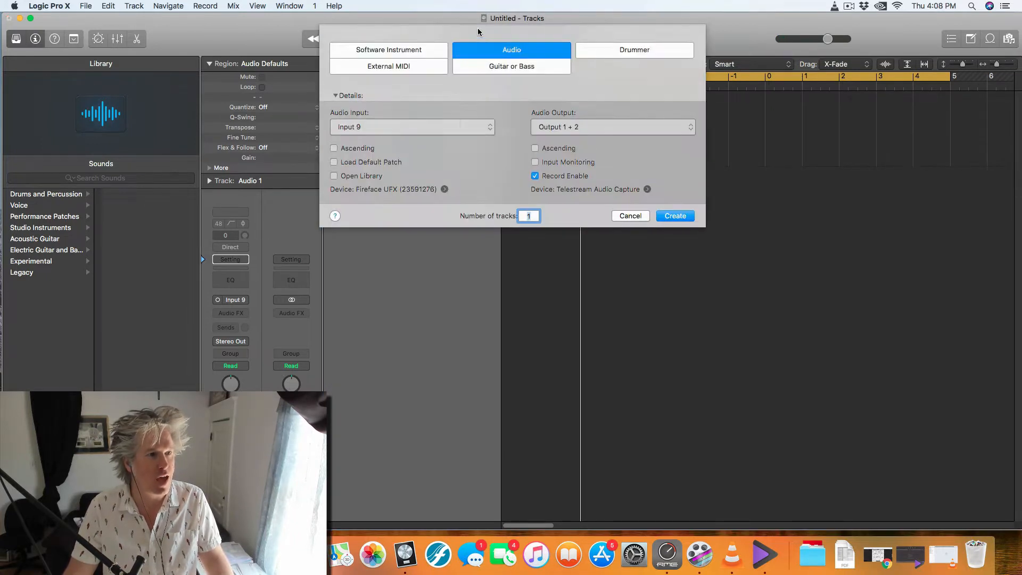
click(413, 50)
click(686, 189)
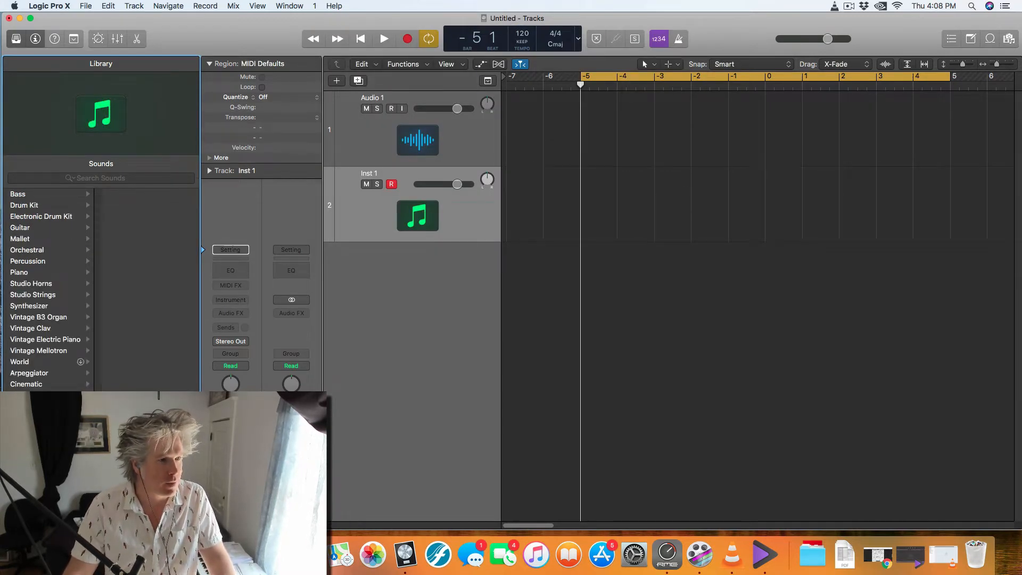
Load the Klopfgeist instrument on the new software instrument track with the Kick Drum preset.
click(245, 301)
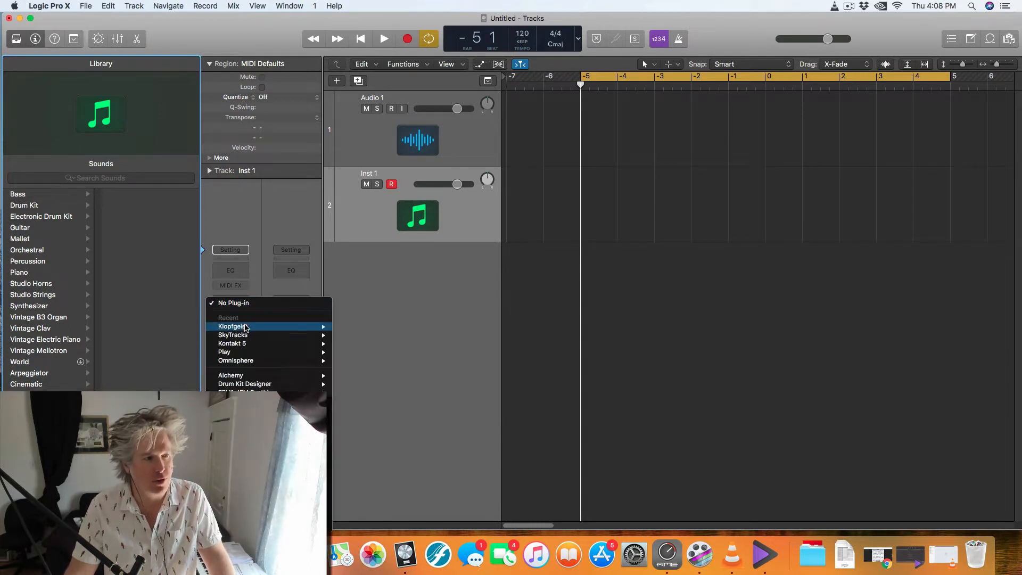
mouse_move(245, 327)
click(354, 328)
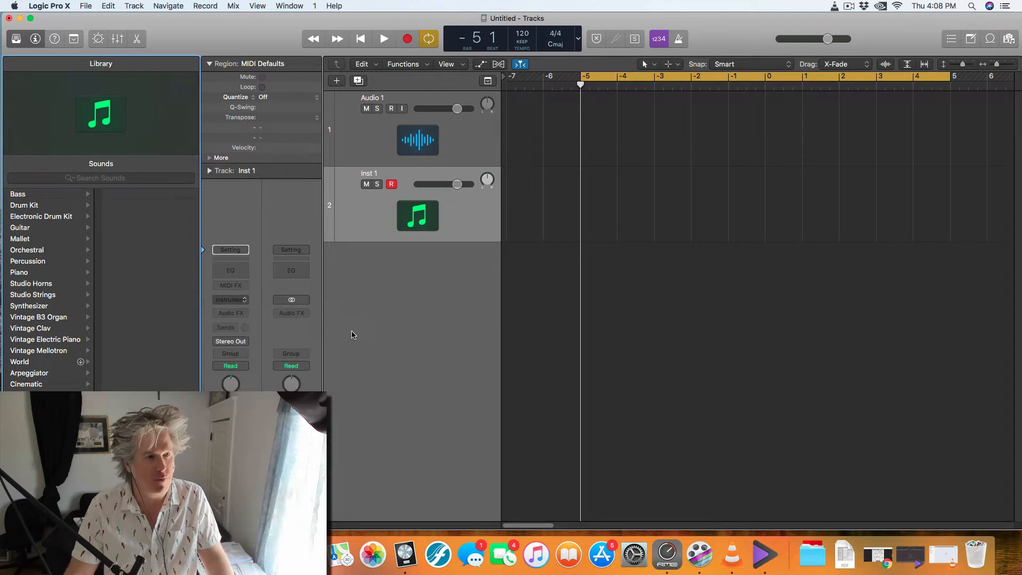
click(168, 44)
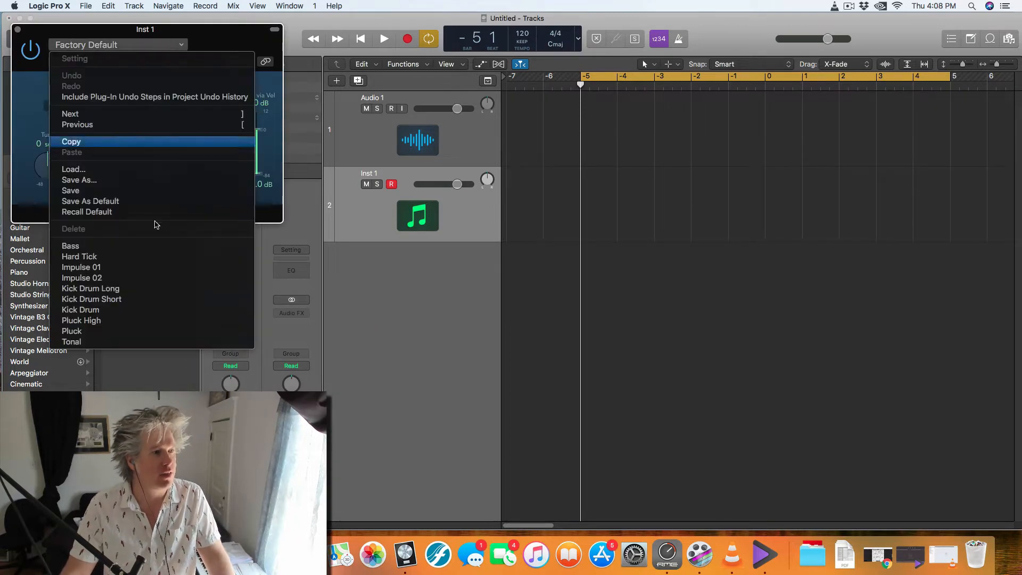
click(133, 310)
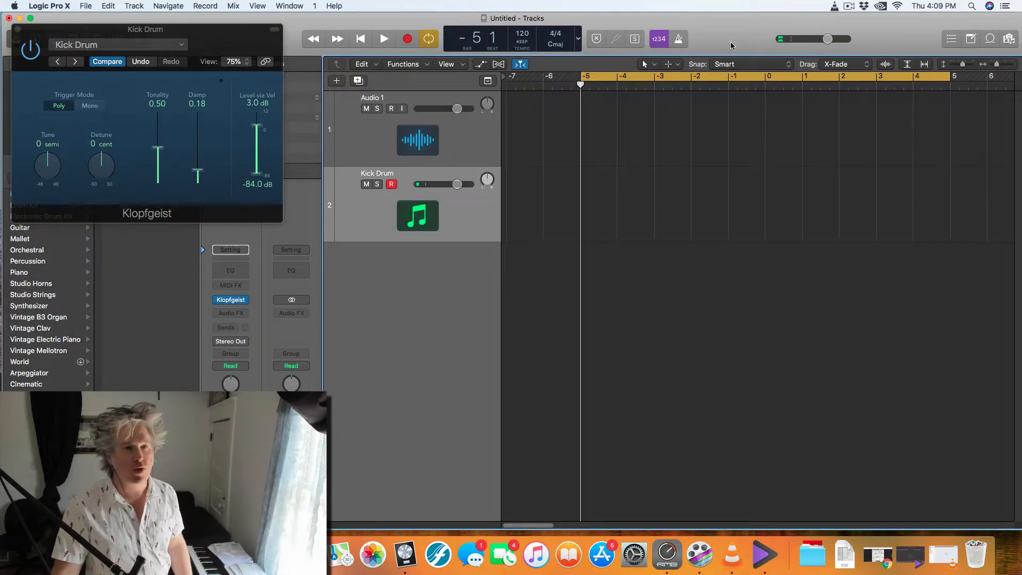
Turn off cycle mode and record steady kick drum clicks from bar 0 to bar 5, starting the playhead at bar -1.
click(699, 79)
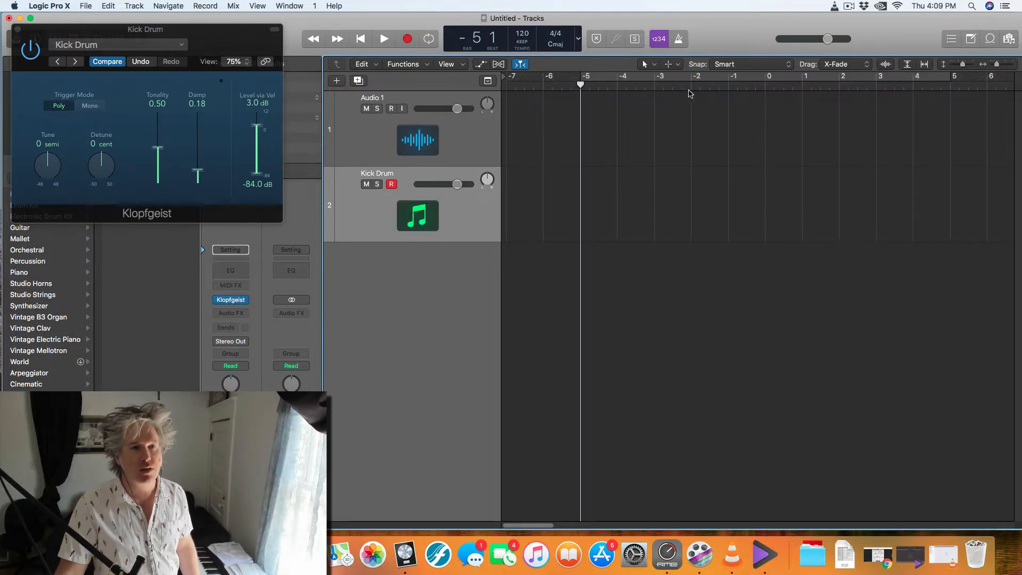
click(729, 86)
click(762, 88)
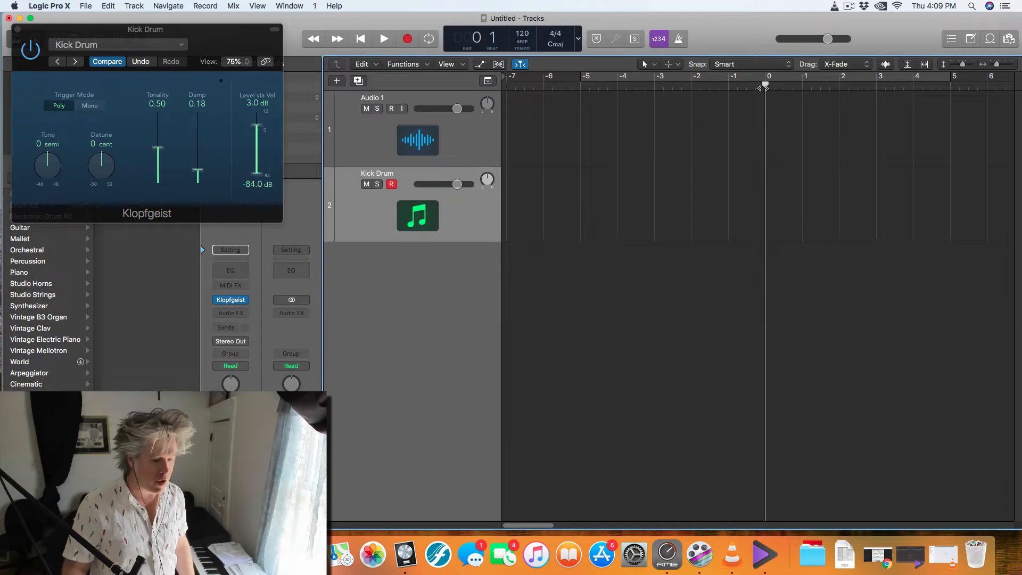
key(comma)
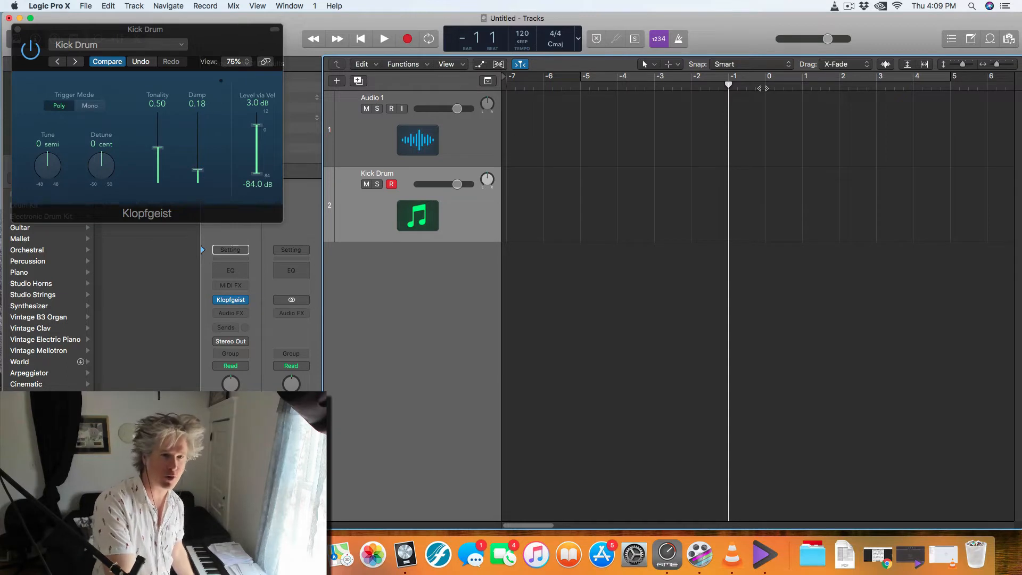
key(r)
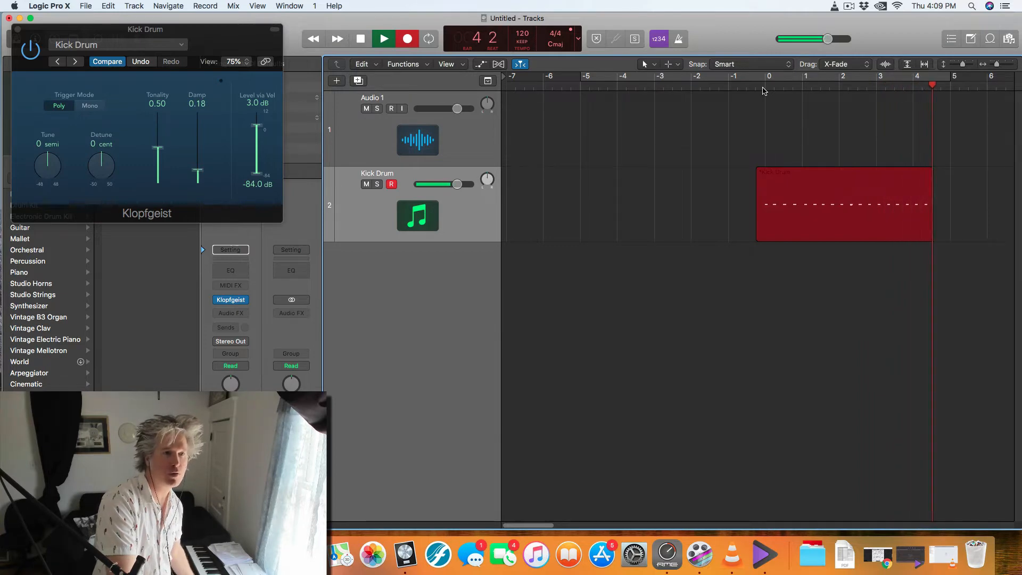
key(space)
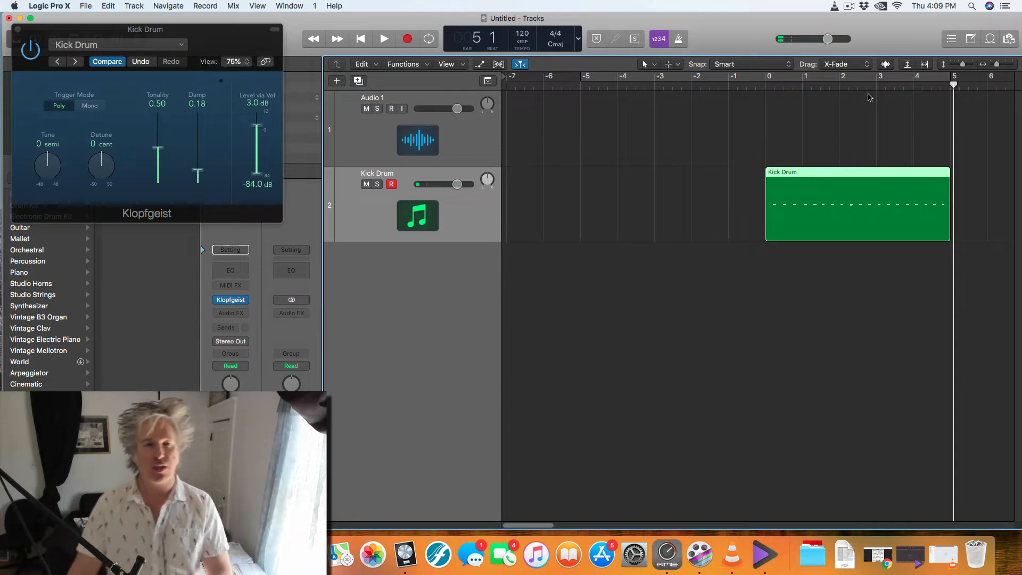
Move the playhead to the start of the Kick Drum region at bar 0 and on to bar 1.
click(792, 114)
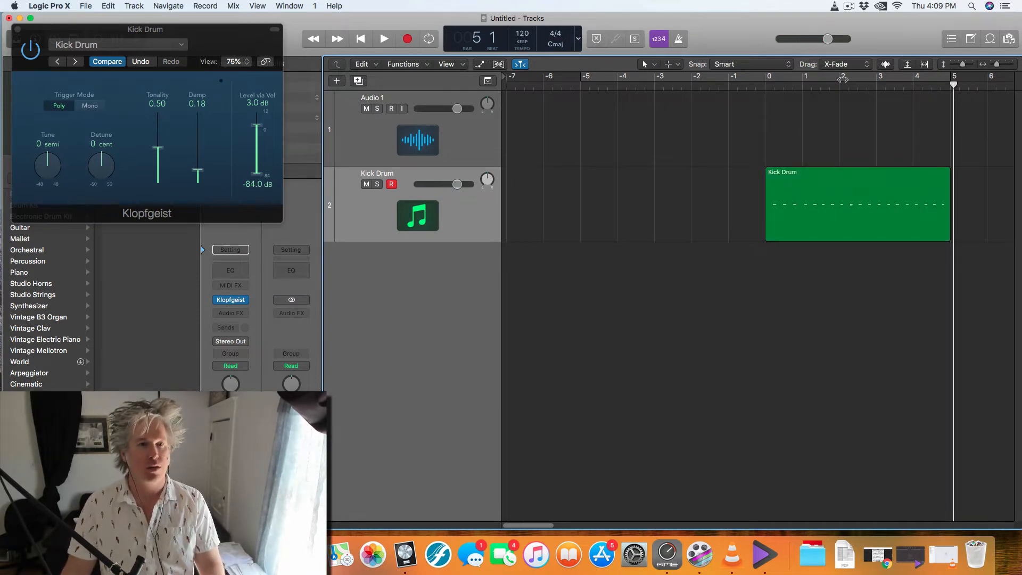
click(769, 83)
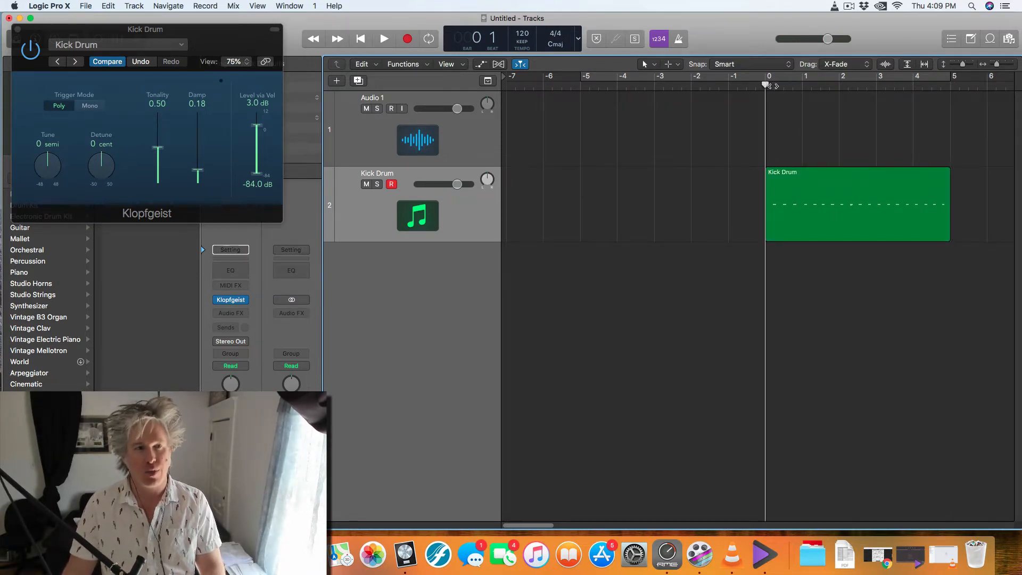
click(805, 88)
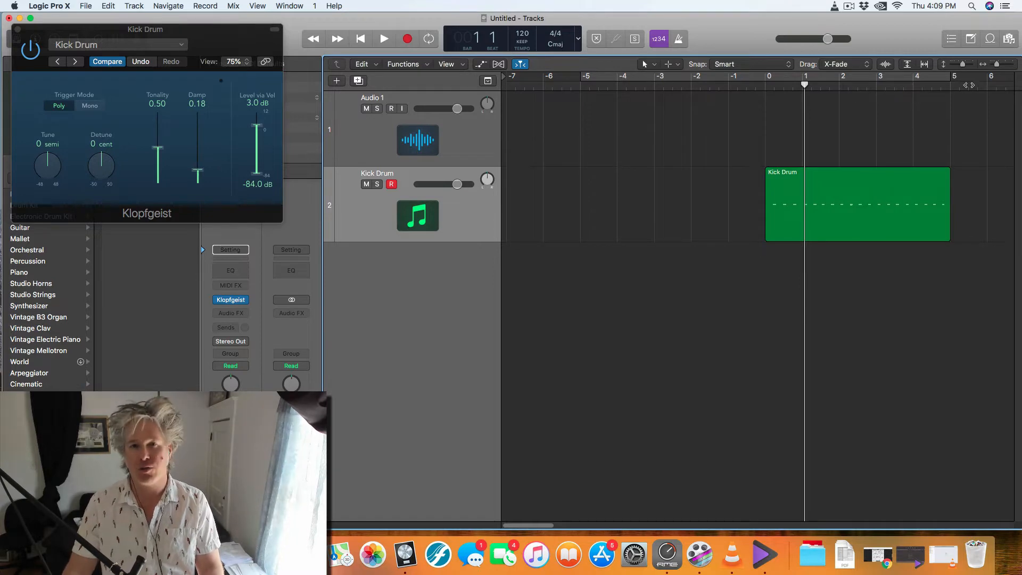
Open the Kick Drum region in the Piano Roll and move its first C4 note to the start of bar 0.
click(847, 197)
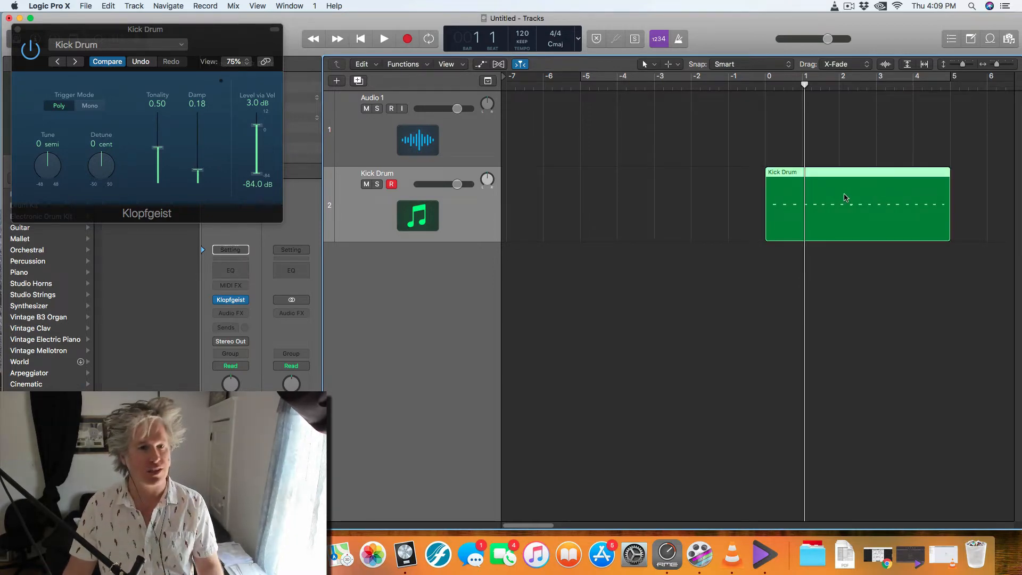
double_click(847, 198)
drag(772, 333, 833, 358)
click(630, 325)
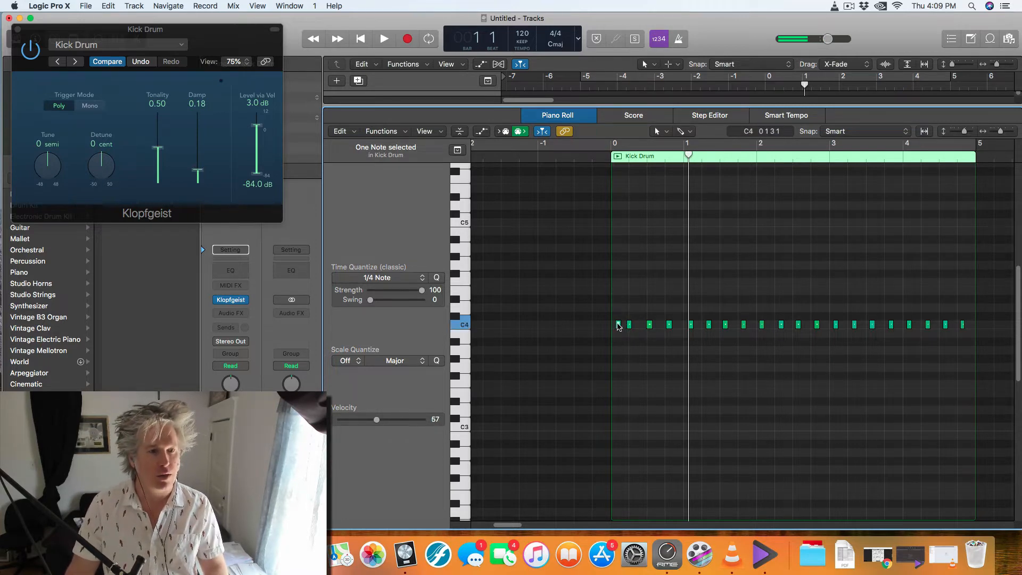
drag(618, 326, 614, 328)
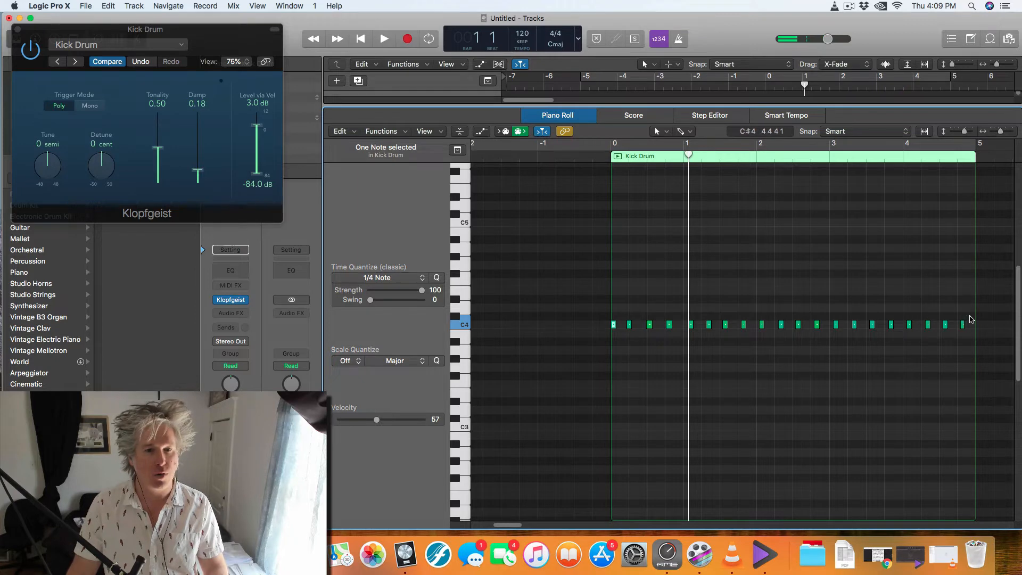
Select all notes in the Kick Drum region and quantize them to 1/4 notes.
click(967, 323)
drag(967, 322, 587, 333)
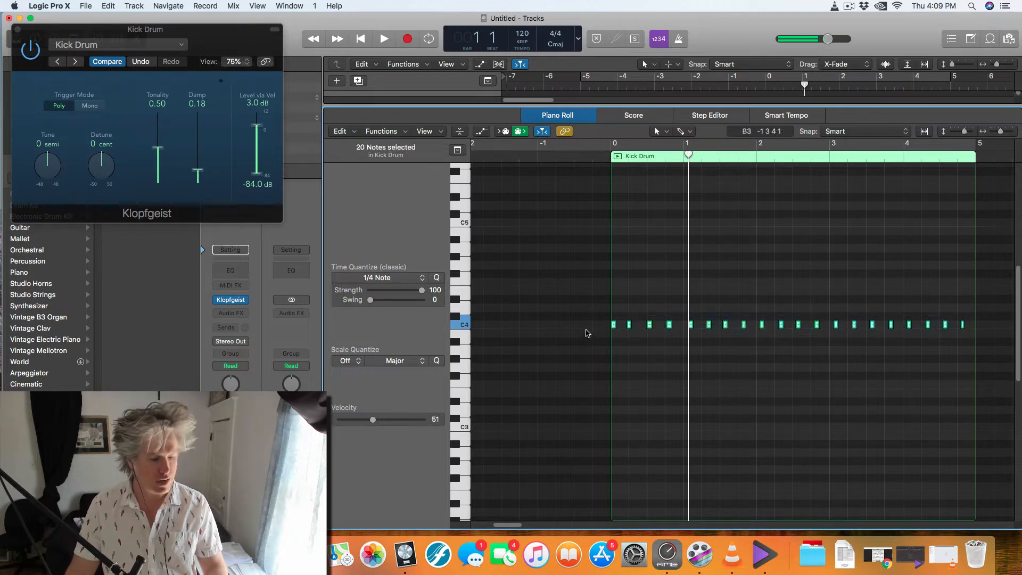
key(q)
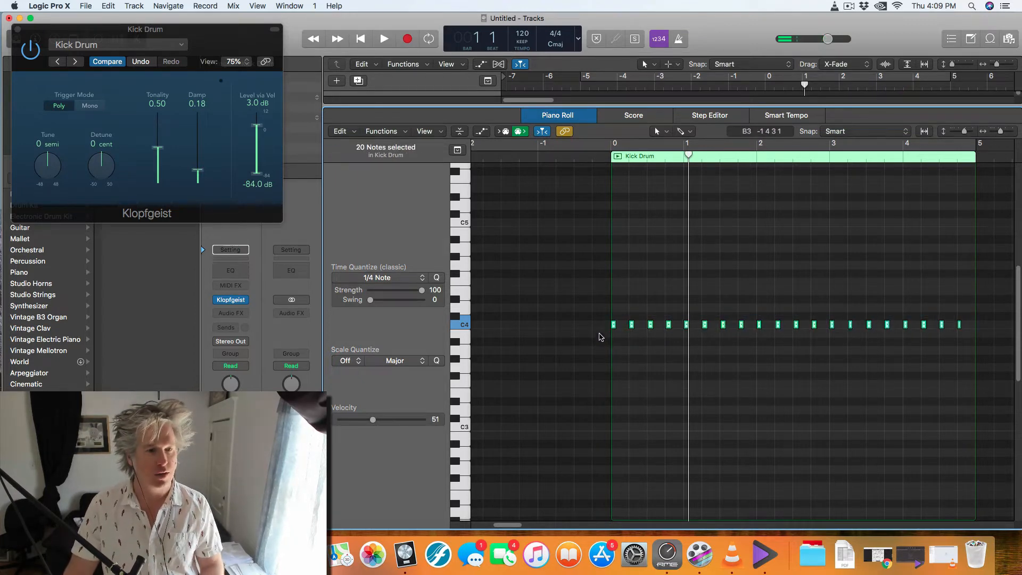
Set time quantize to 1/4 Note for the selected Kick Drum notes and extend them legato so each note meets the next.
click(377, 278)
click(373, 330)
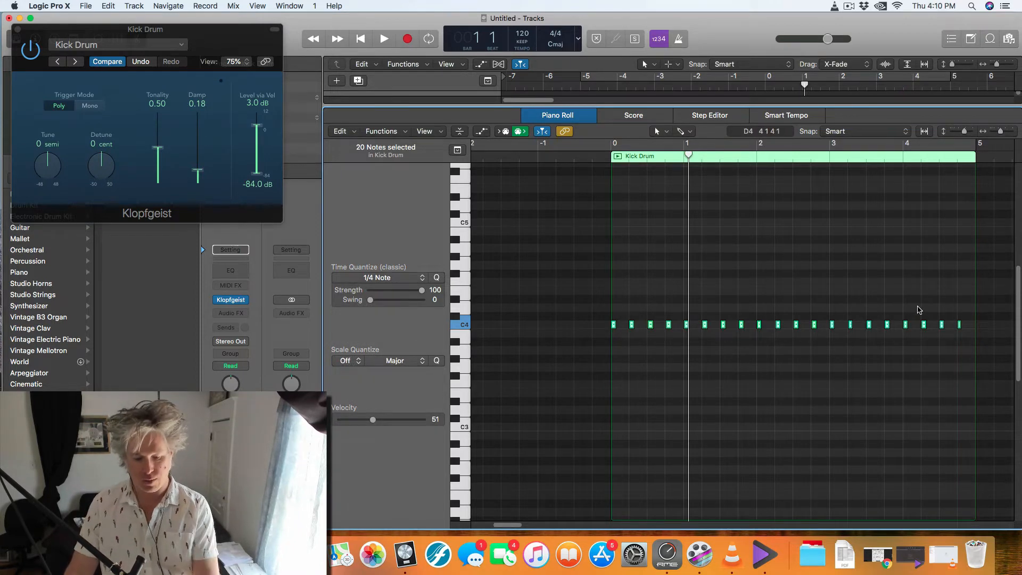
key(shift+backslash)
click(931, 342)
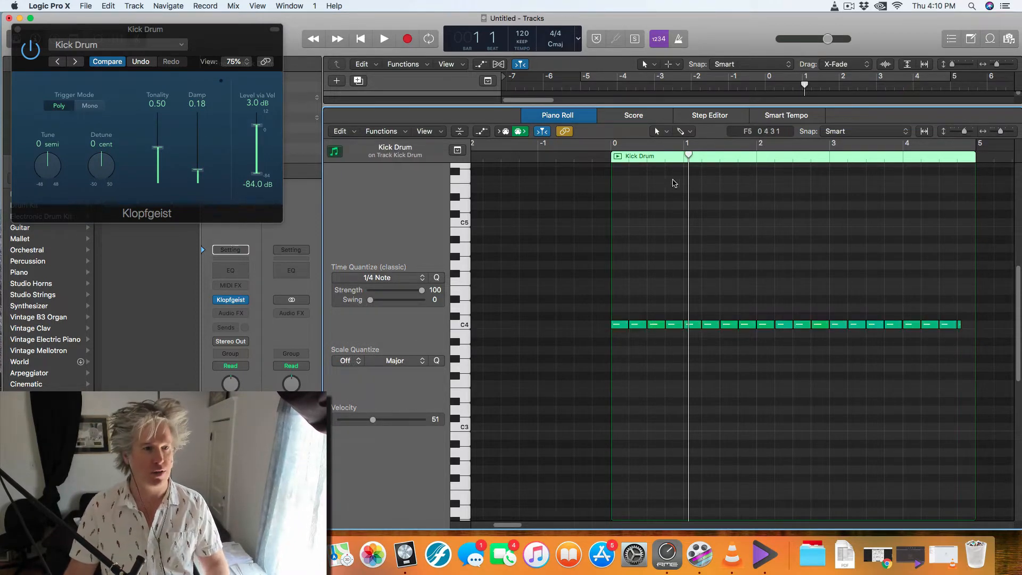
Play the Kick Drum region in the Piano Roll to check the quantized clicks.
click(606, 157)
key(space)
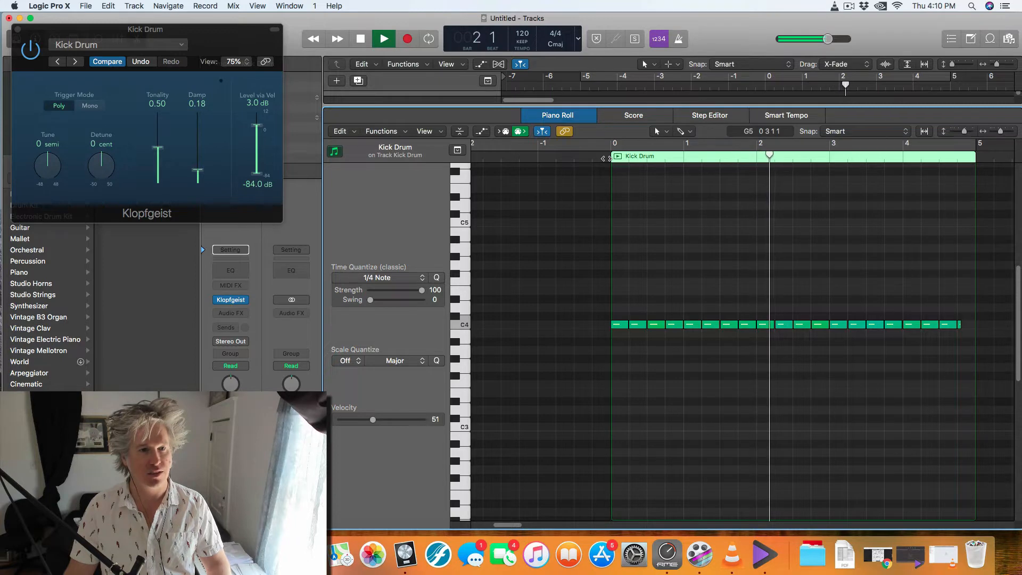
key(space)
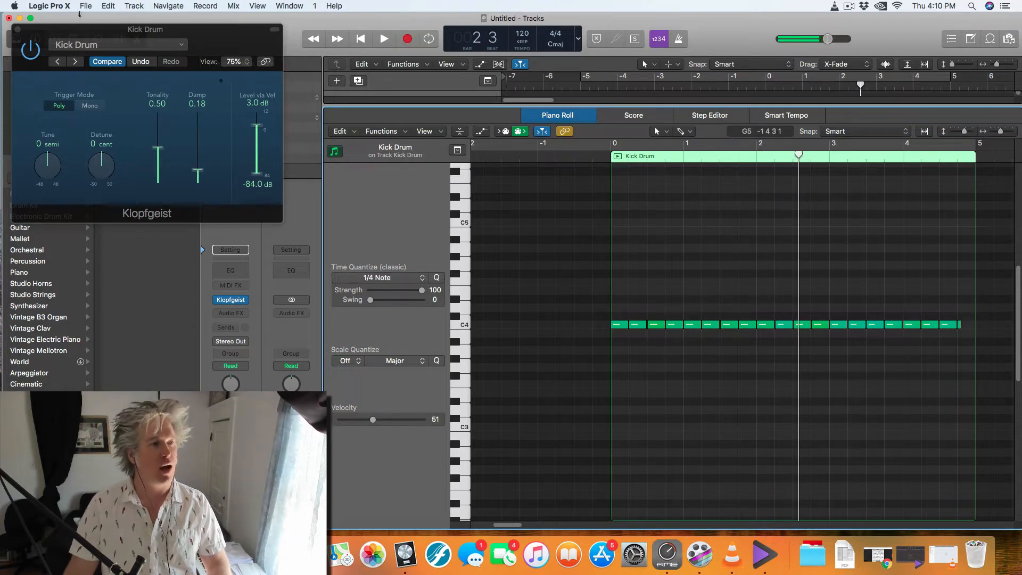
Close the Klopfgeist instrument window and enlarge the tracks area above the Piano Roll.
click(17, 29)
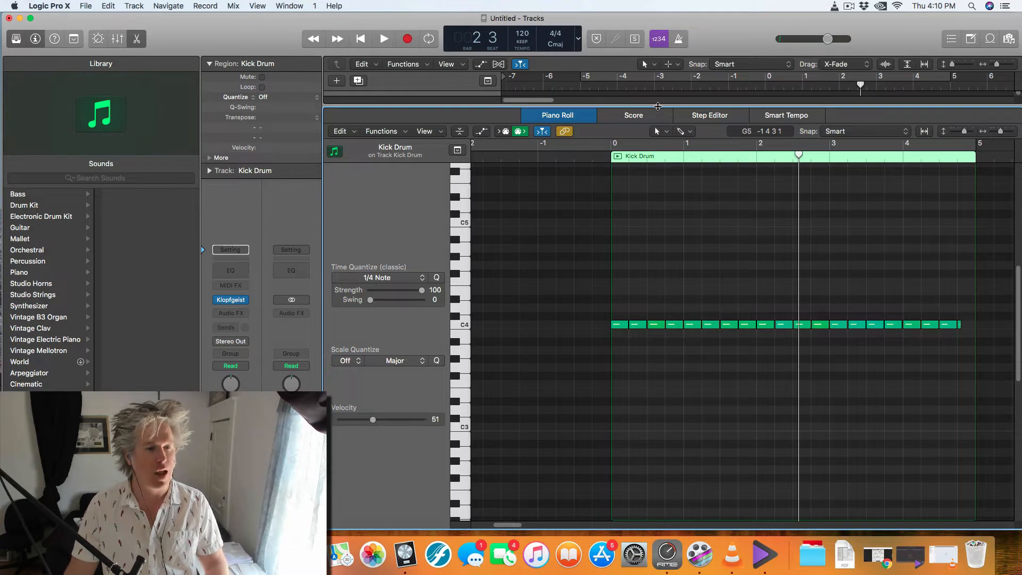
drag(658, 107, 658, 351)
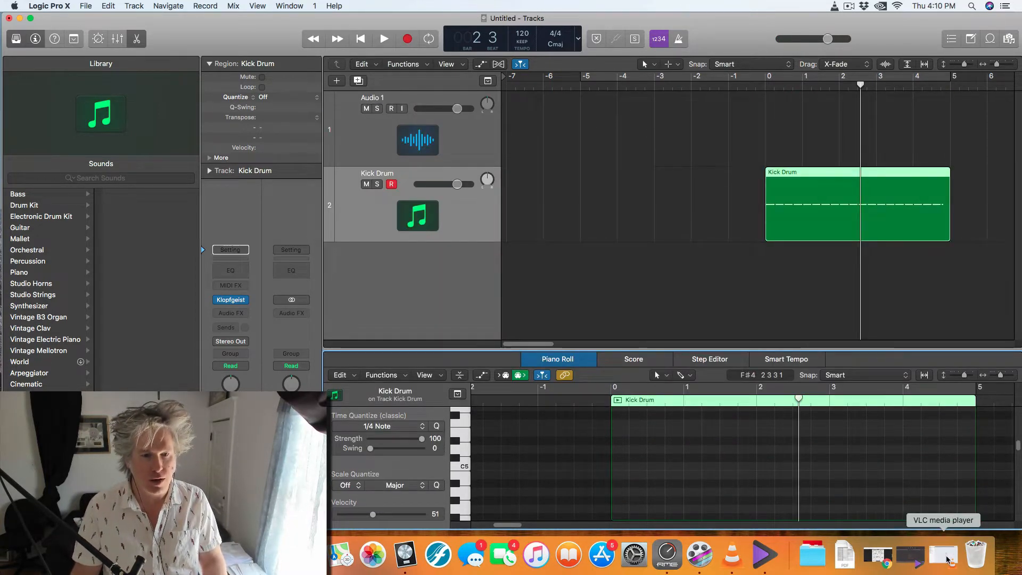
Switch to the Process drawing in Chrome, review the box about sending out guide video or audio, and return to Logic Pro X.
click(177, 555)
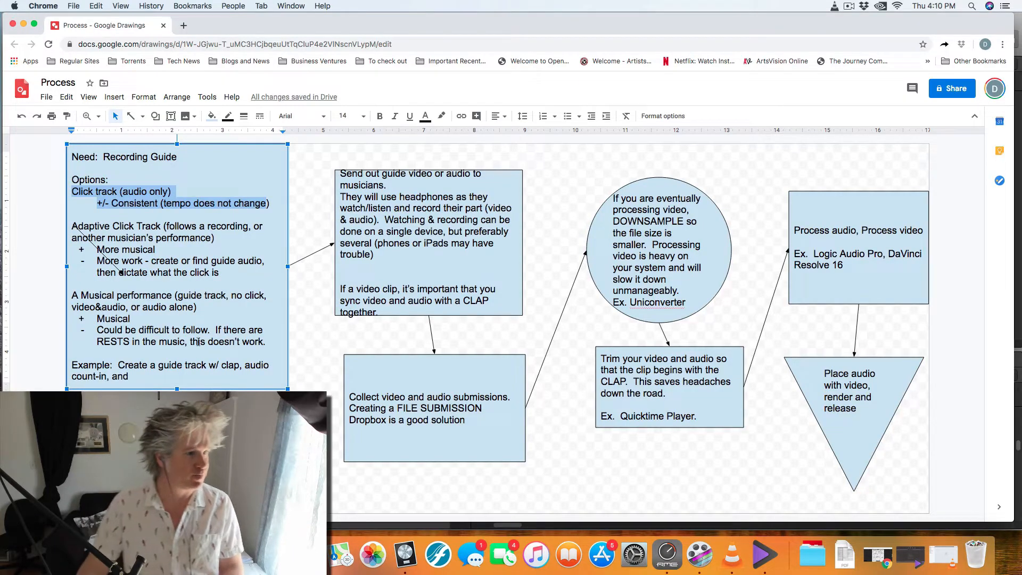
click(369, 185)
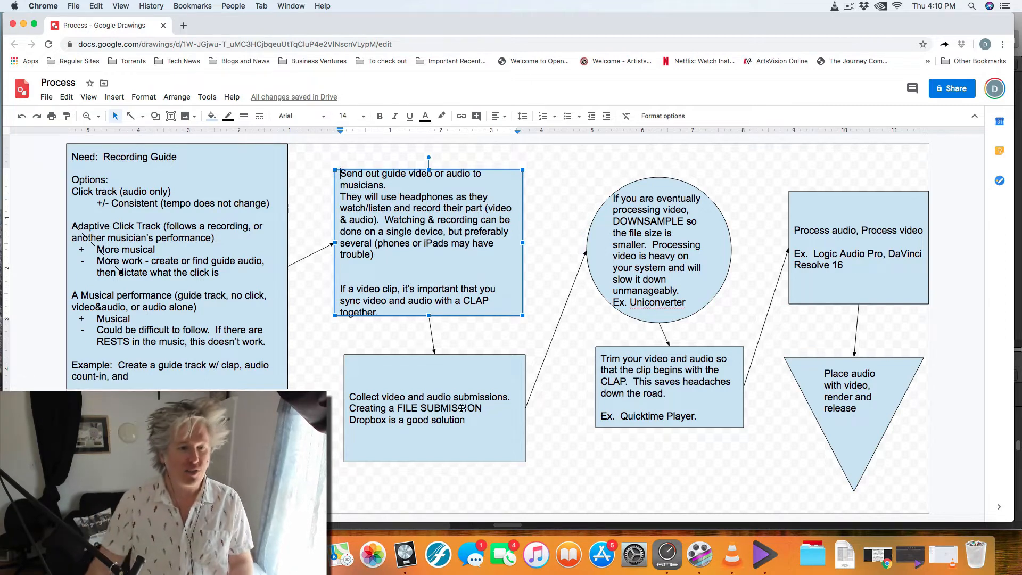
click(405, 553)
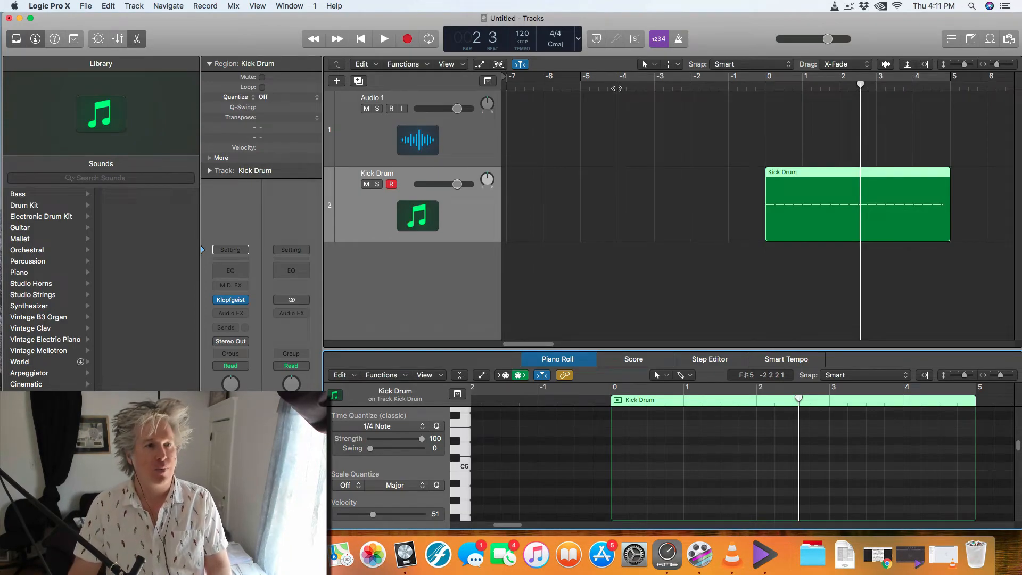
Mute the Audio 1 track and record the spoken intro, clap and count-in on it, placing the playhead at bar -6 beat 2.
click(616, 88)
click(586, 85)
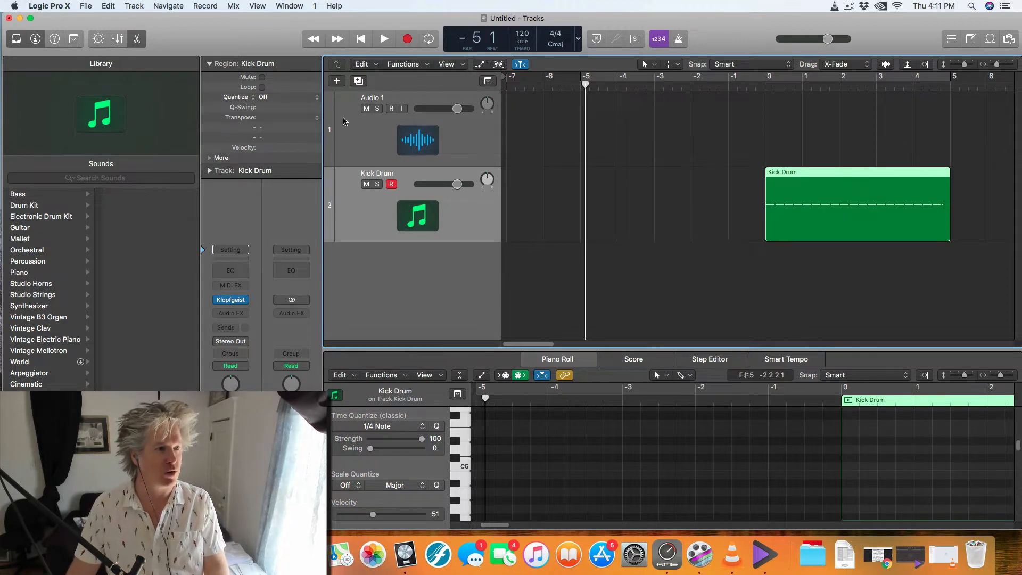
click(382, 138)
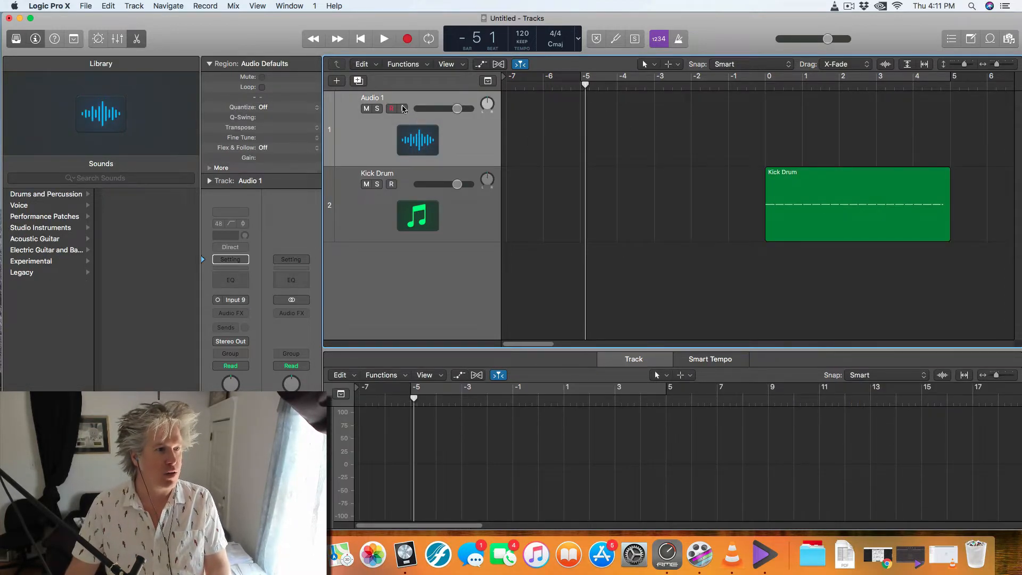
click(366, 110)
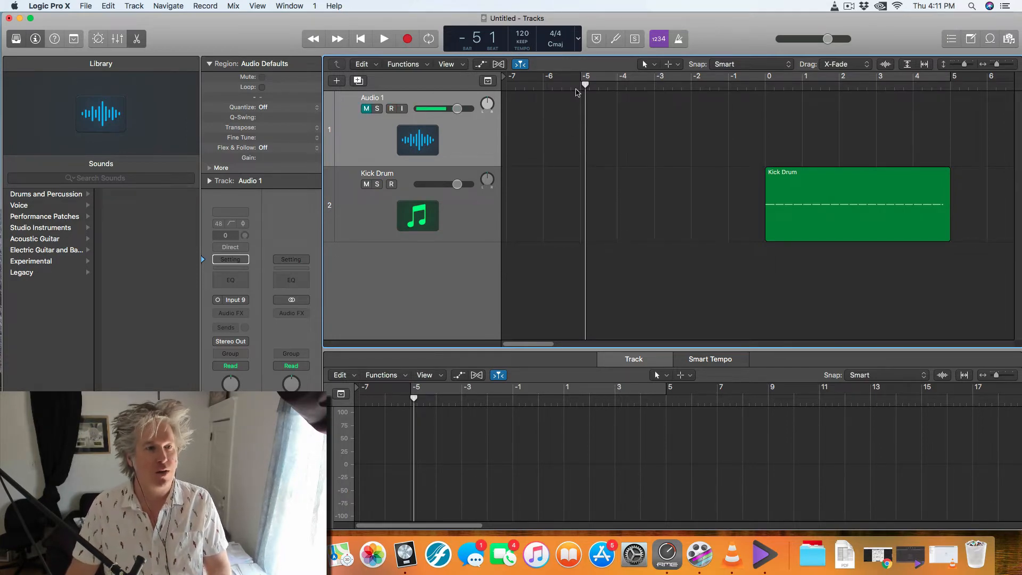
click(553, 89)
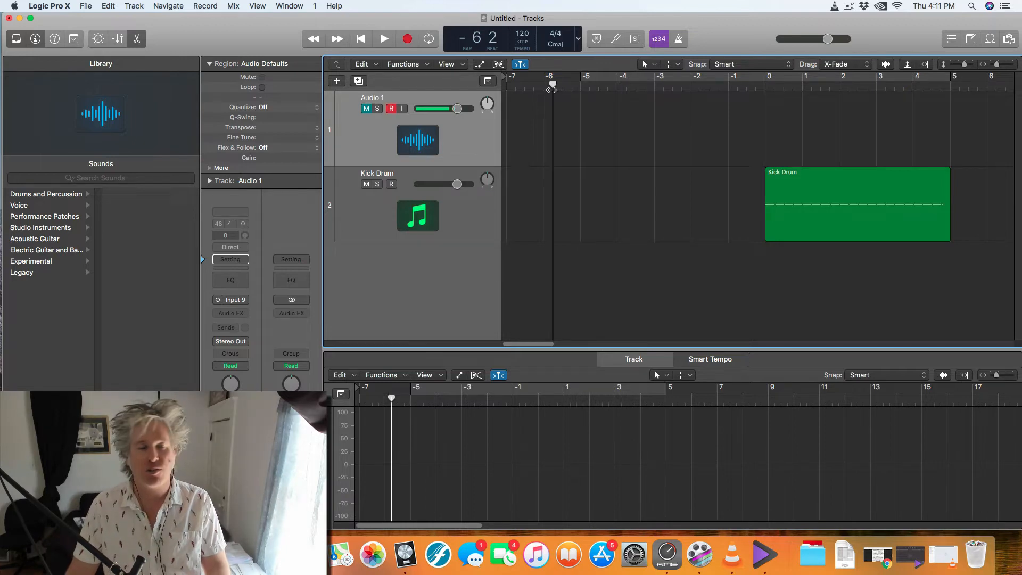
key(r)
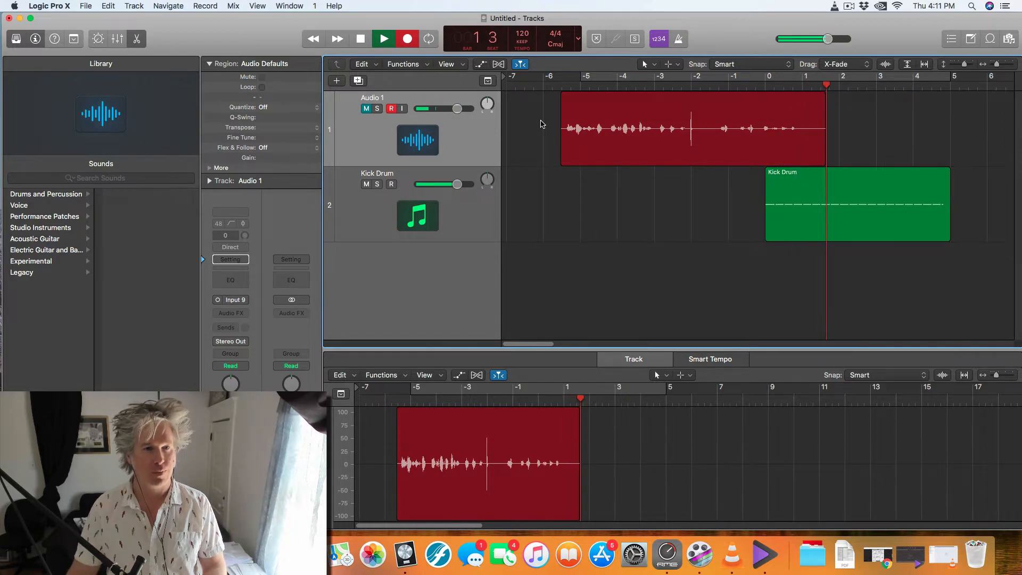
key(space)
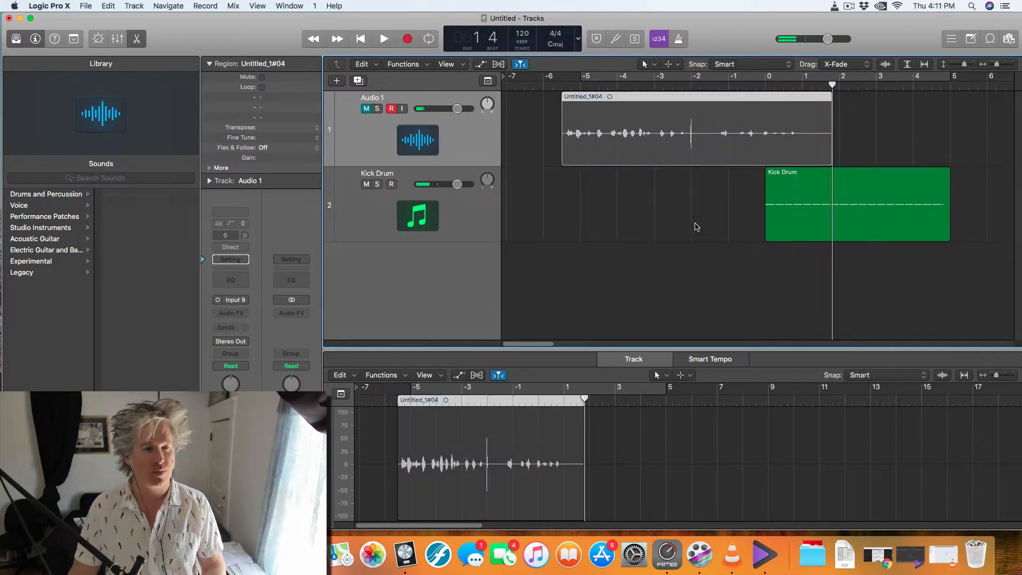
Split the new Audio 1 recording at bar 0 and delete the part after the split.
click(696, 224)
key(Return)
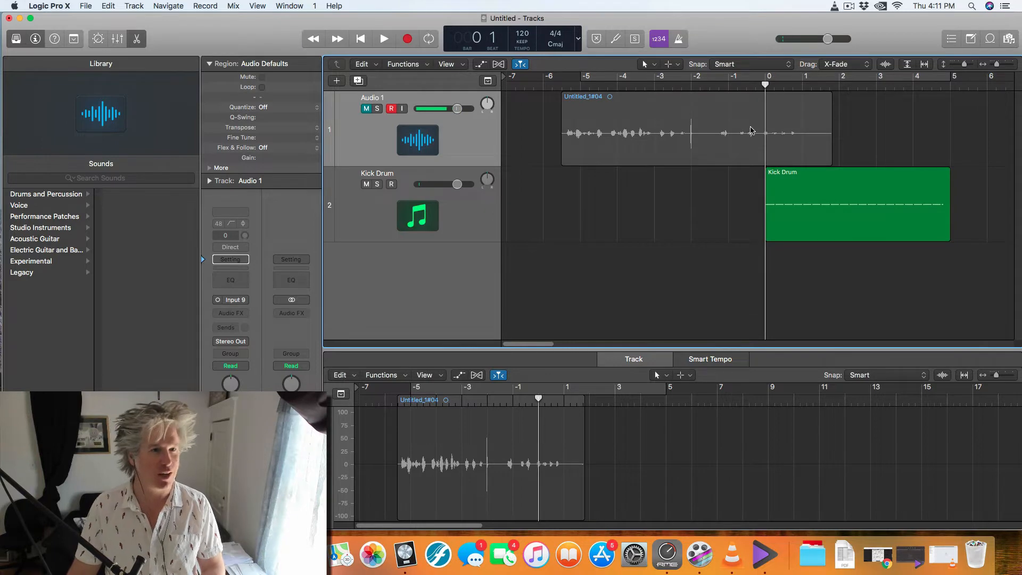
click(752, 130)
key(super+t)
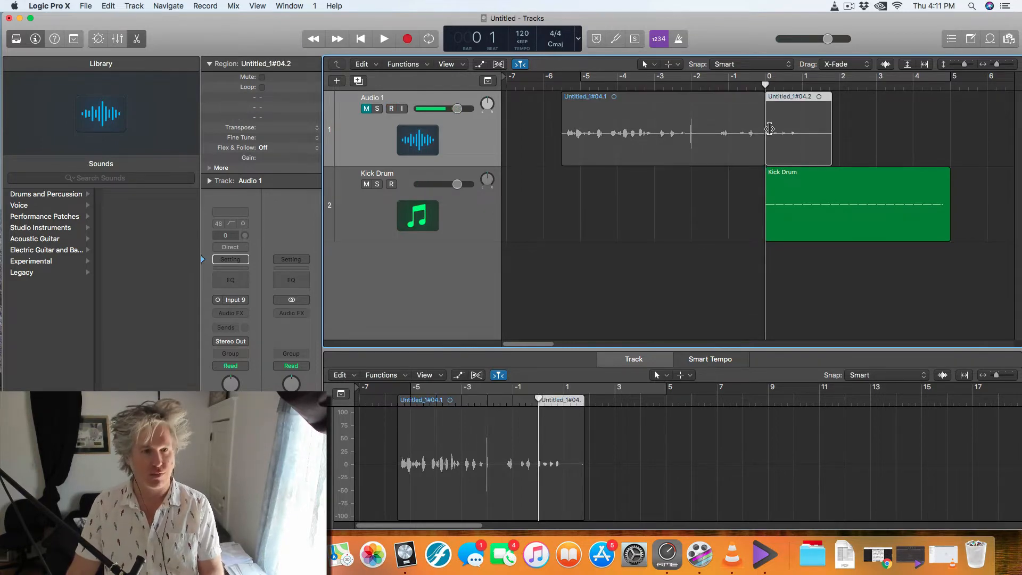
click(789, 134)
key(Delete)
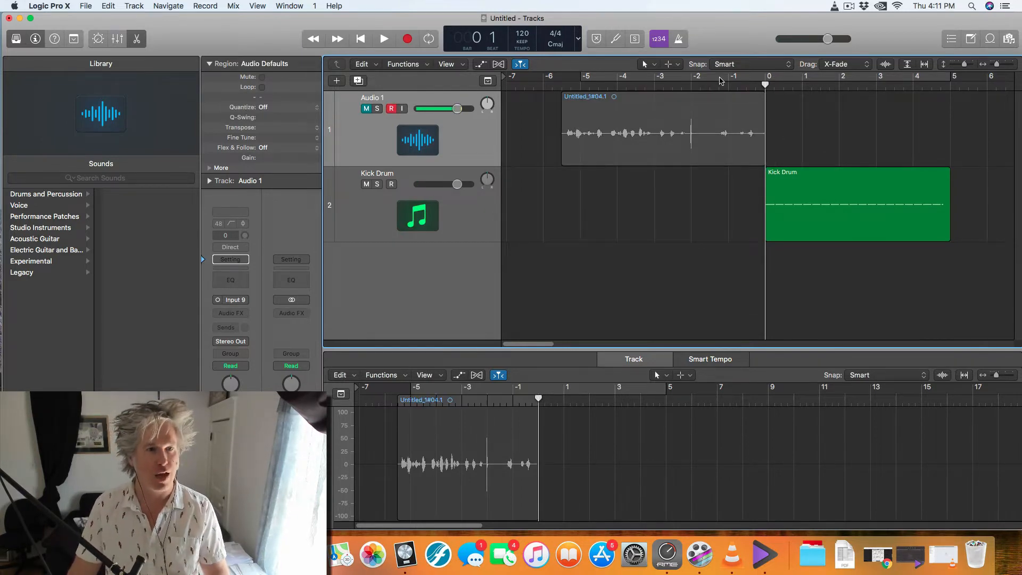
Record the count-in again on Audio 1 over the kick clicks, starting the playhead at bar -1 and stopping at bar 1.
click(728, 85)
key(r)
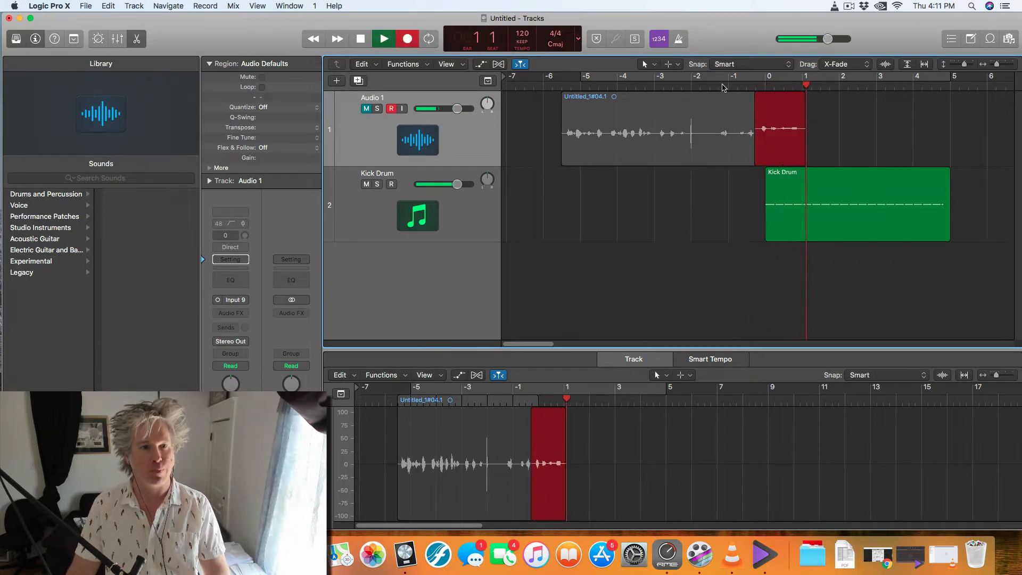
key(space)
Turn off record enable and mute on Audio 1, and play both tracks from the start of the first voice recording.
click(393, 109)
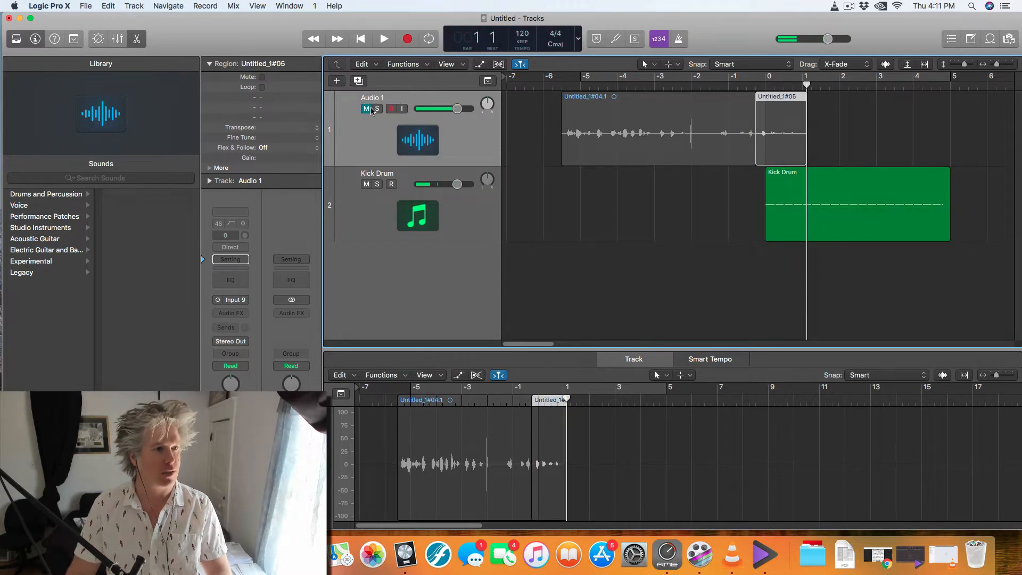
click(366, 109)
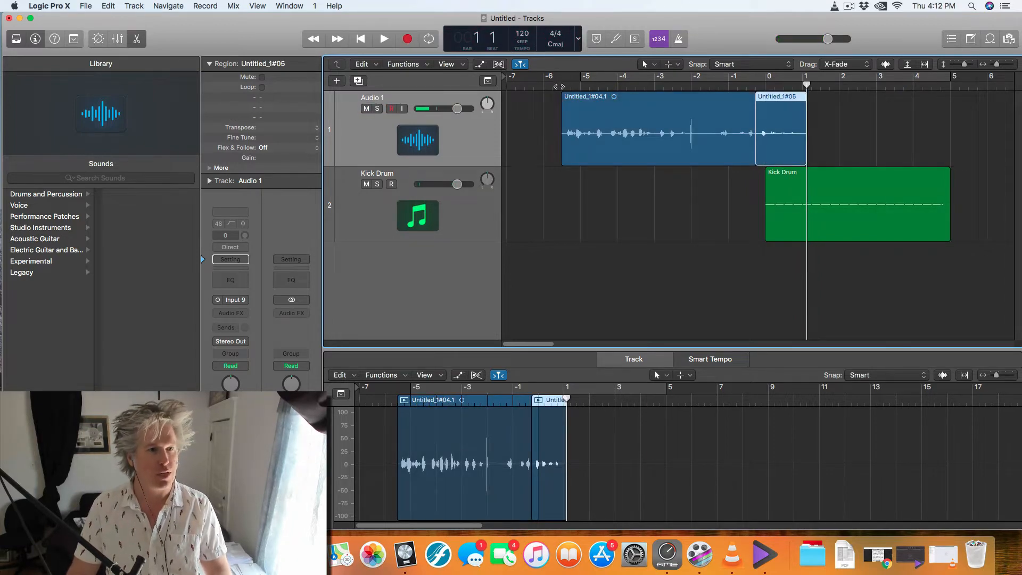
double_click(562, 85)
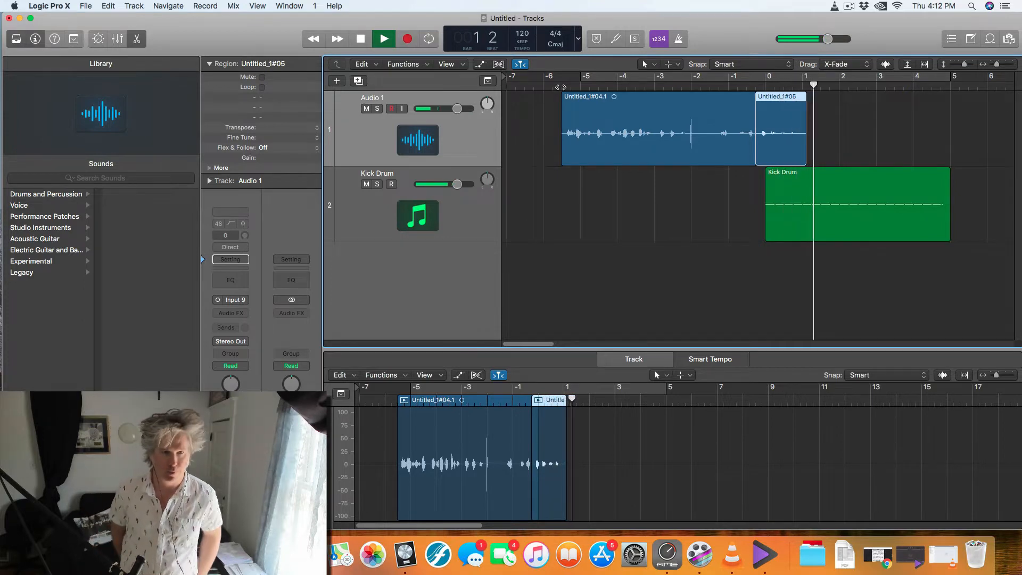
key(space)
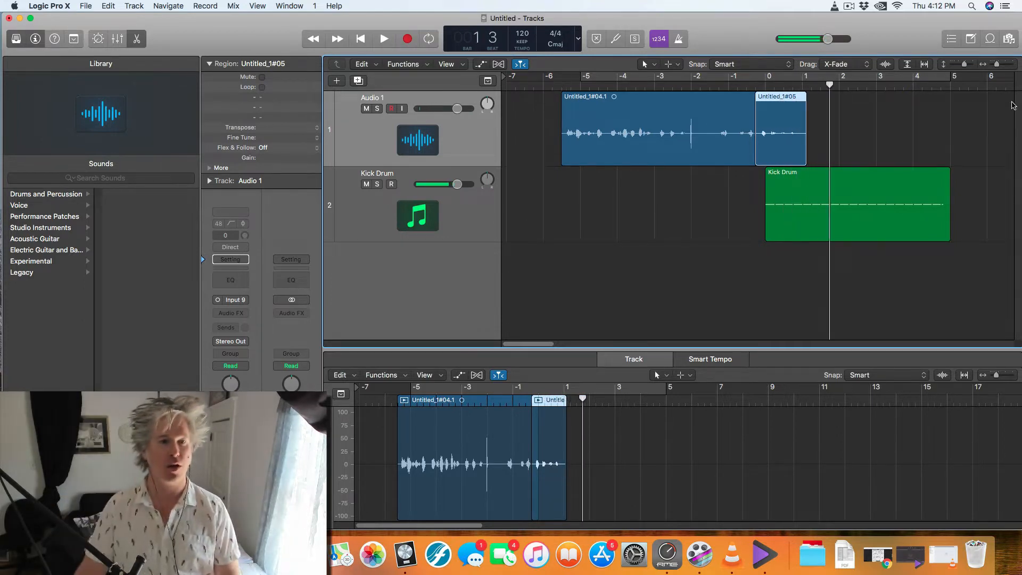
Shift the second Audio 1 recording slightly later so its first word lands on bar 0, and play from bar 0 to check it.
click(763, 85)
key(super+Right)
key(super+Right)
key(super+Right)
key(super+Right)
key(super+Right)
key(super+Right)
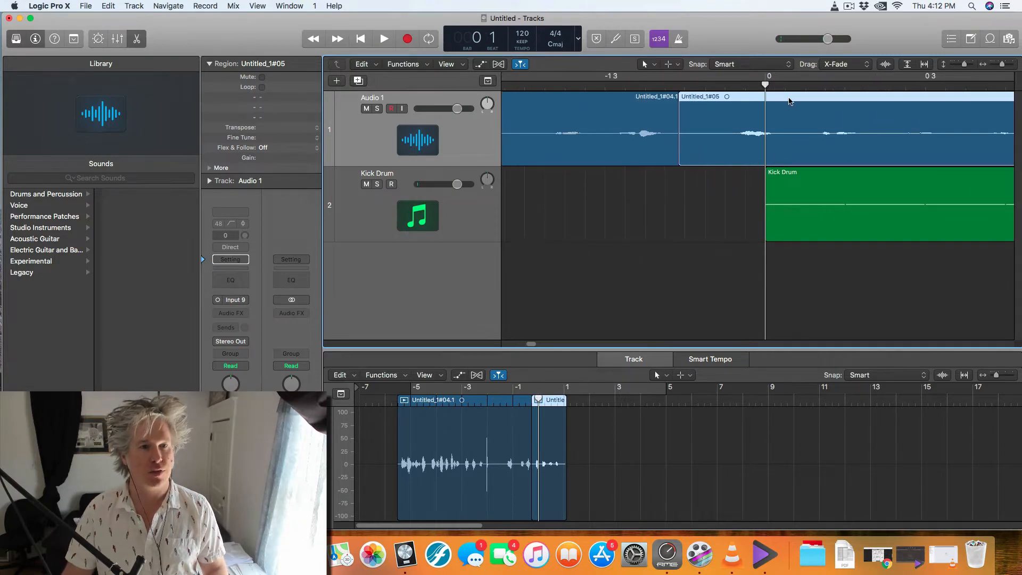
drag(790, 101, 810, 101)
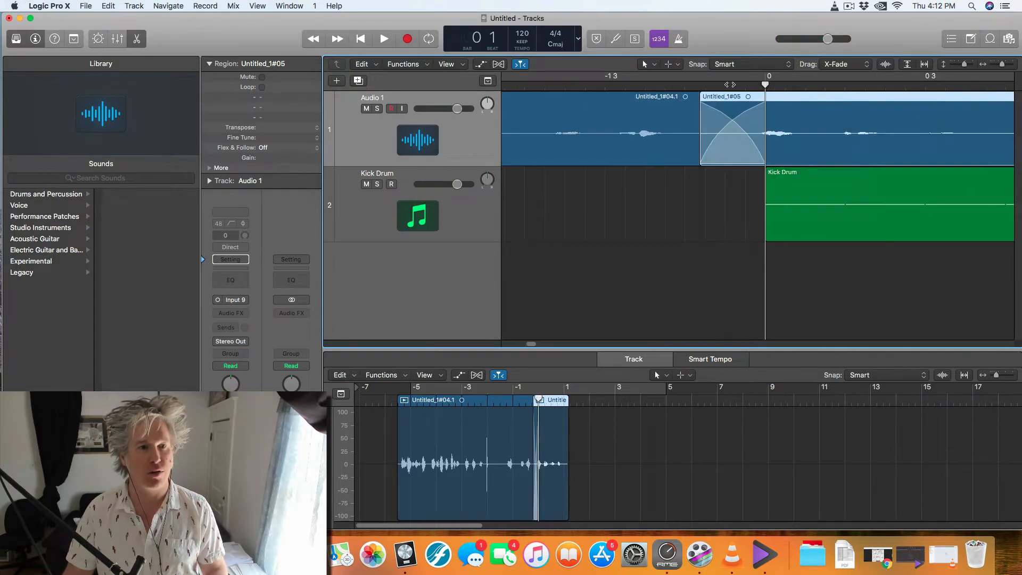
key(space)
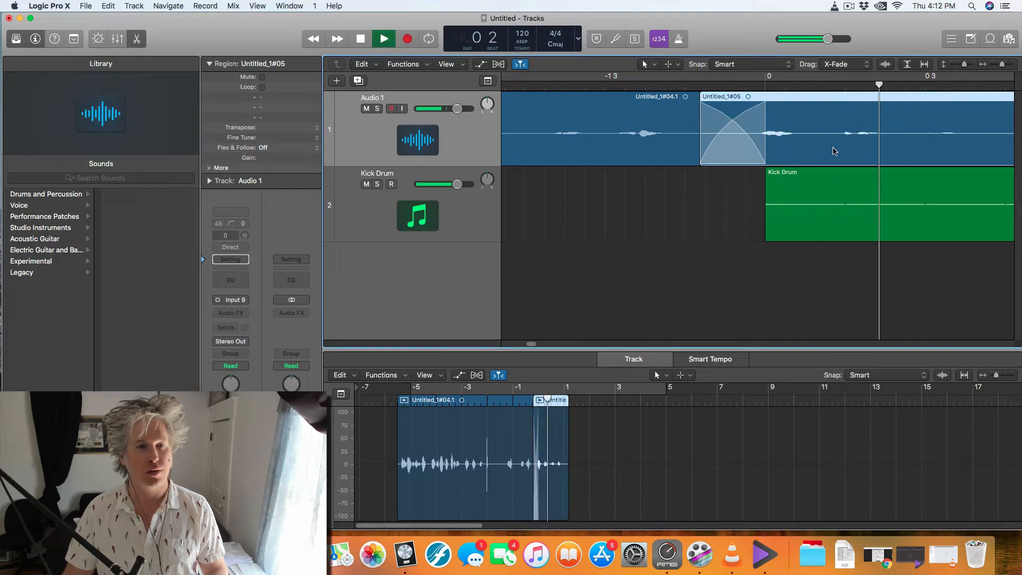
key(space)
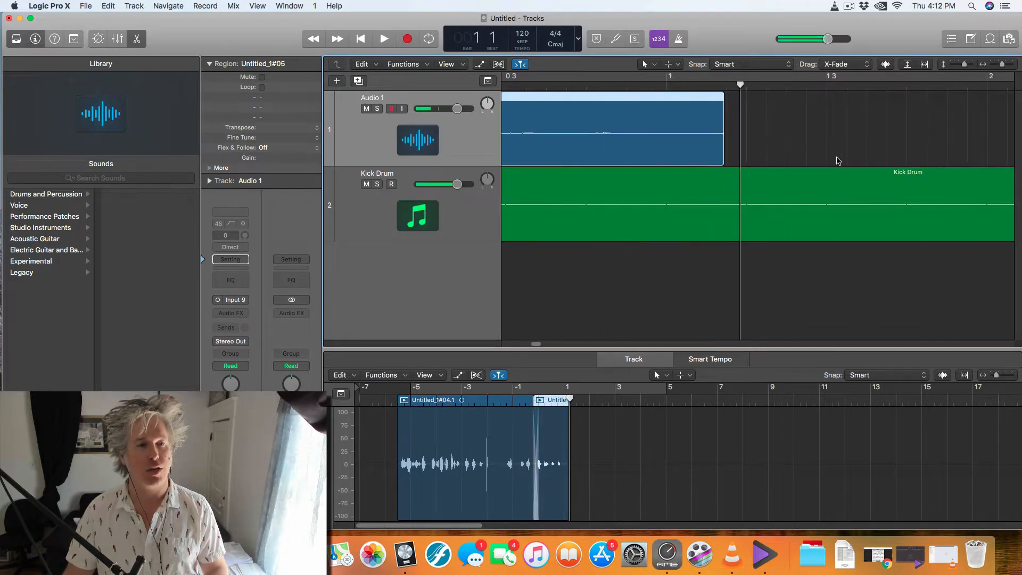
Turn on the cycle range and extend its start to bar -6, before the first Audio 1 recording.
key(super+Left)
key(super+Left)
key(super+Left)
key(super+Left)
key(super+Left)
key(super+Left)
key(super+Left)
key(super+Left)
scroll(619, 242, left, 3)
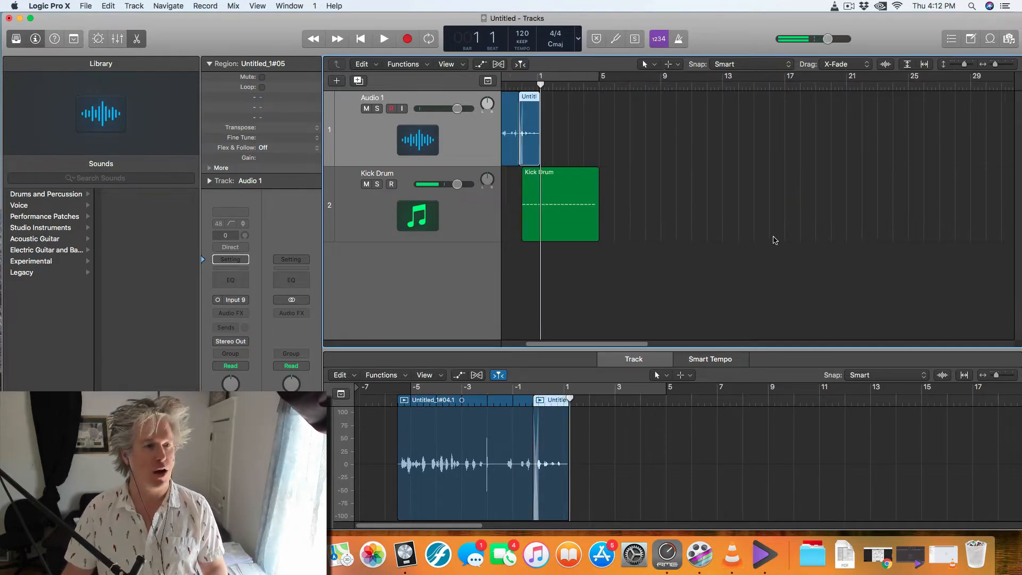
scroll(776, 240, left, 4)
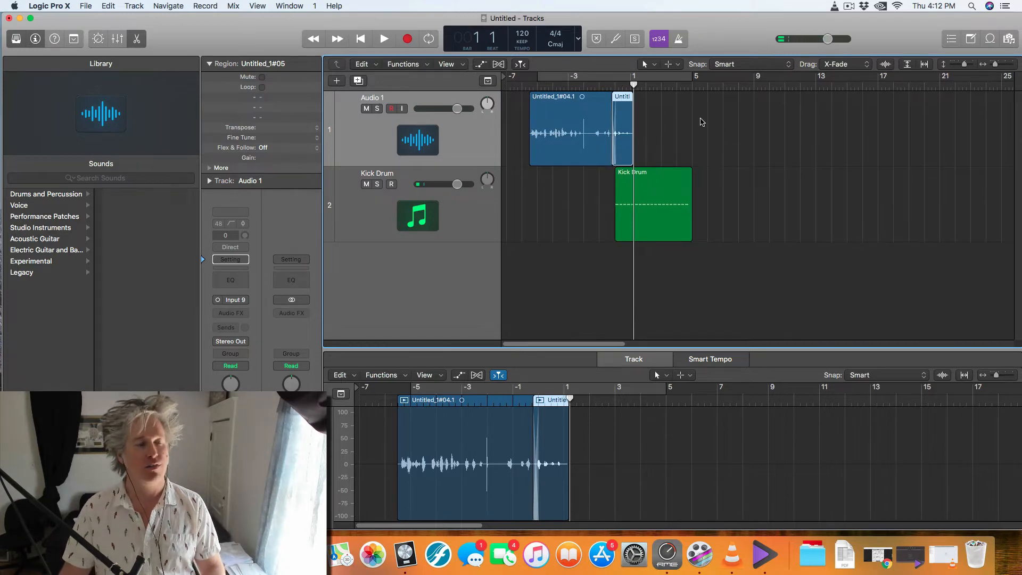
click(701, 124)
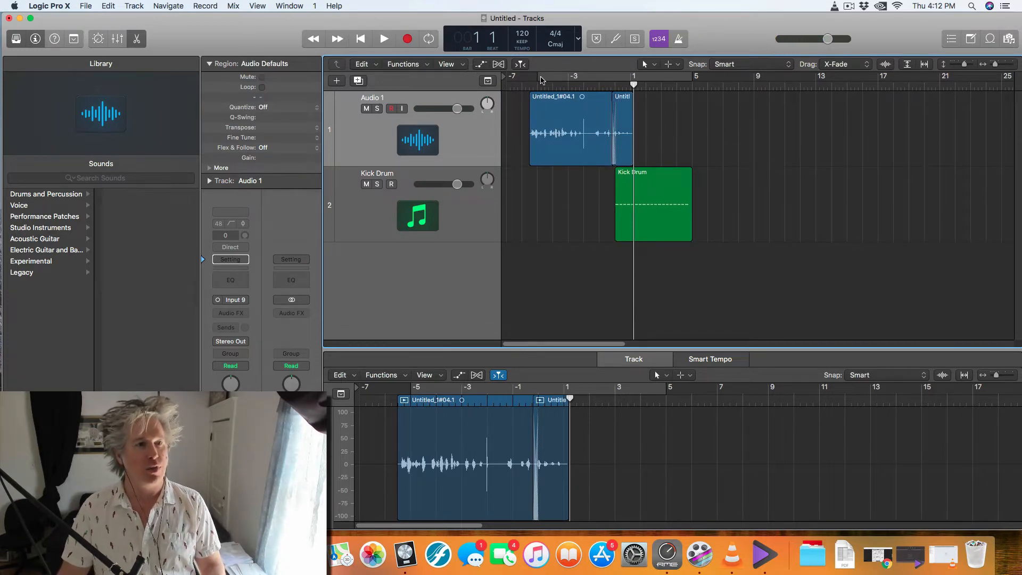
click(541, 80)
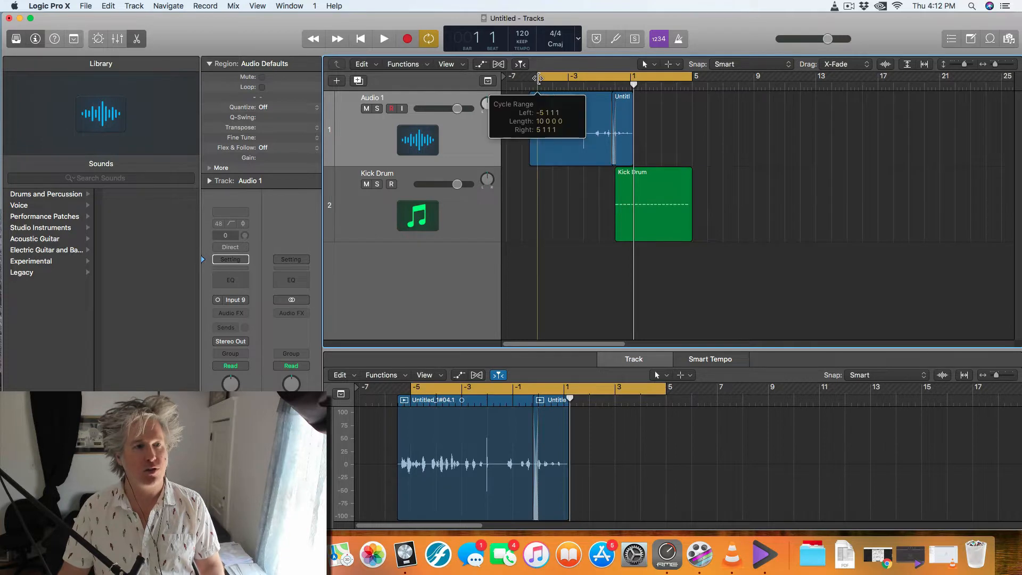
drag(539, 78, 527, 81)
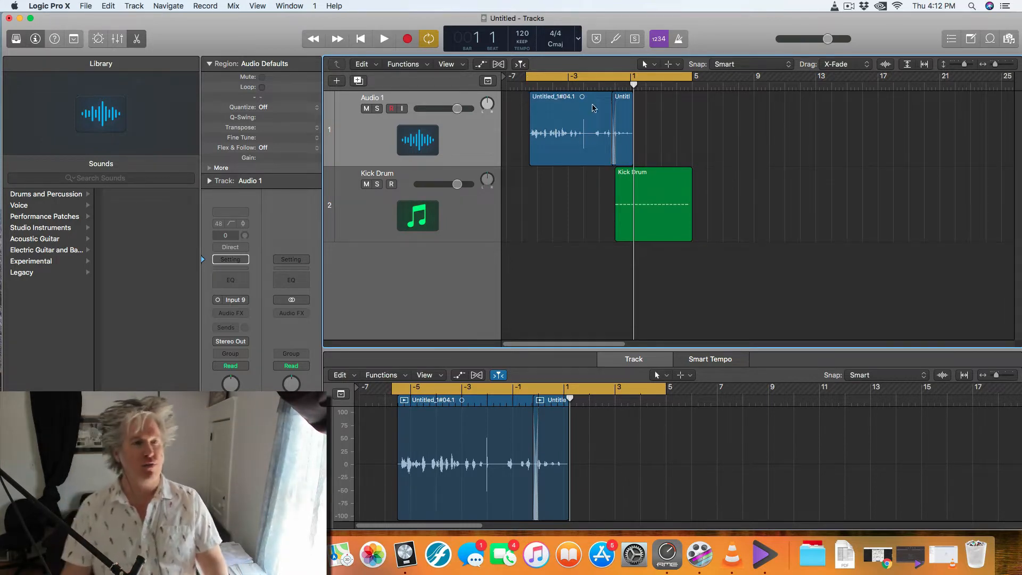
Extend the end of the cycle range to bar 6, past the Kick Drum region, and enlarge the tracks area.
click(596, 79)
click(599, 80)
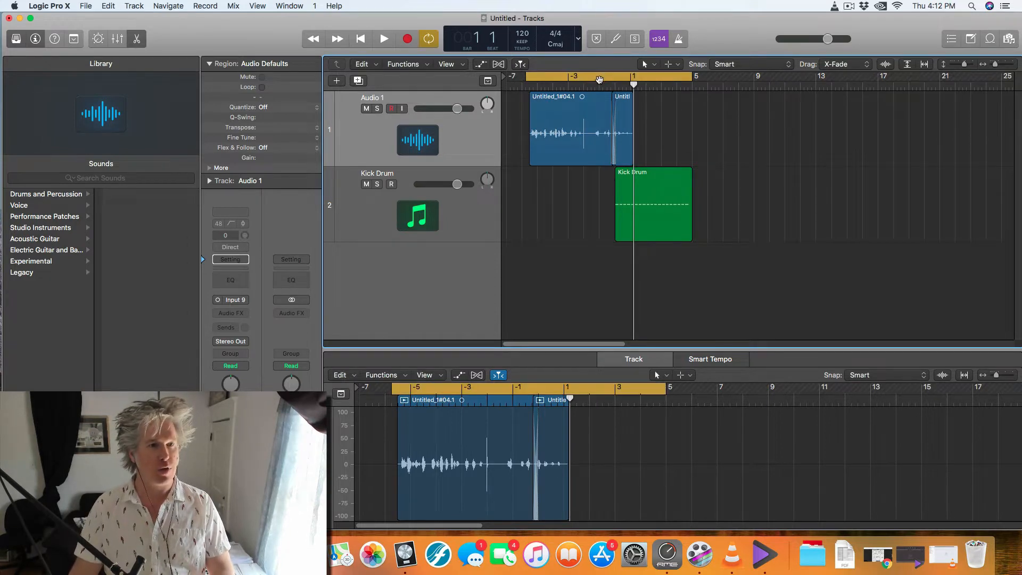
drag(692, 78, 707, 77)
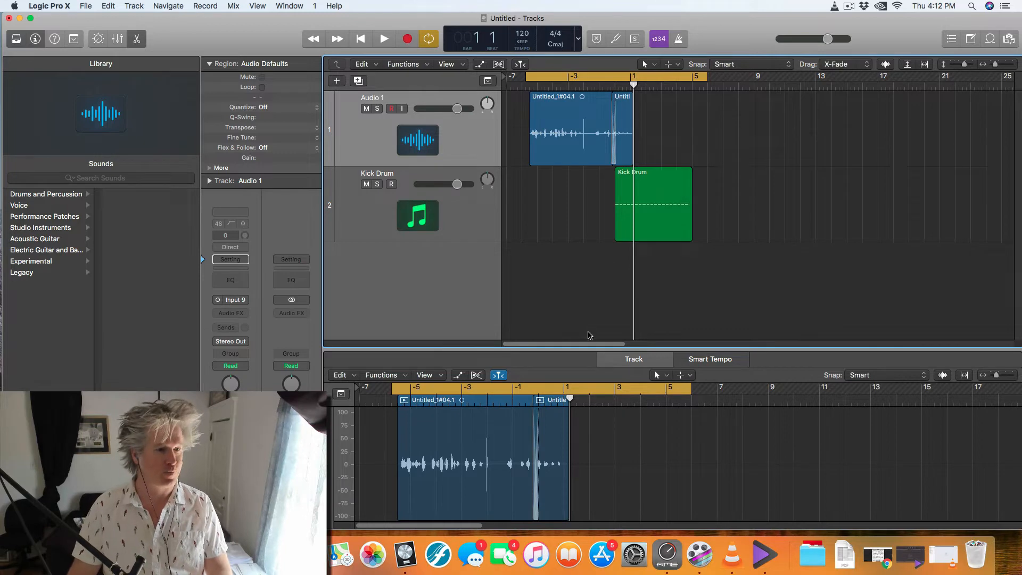
drag(576, 349, 576, 433)
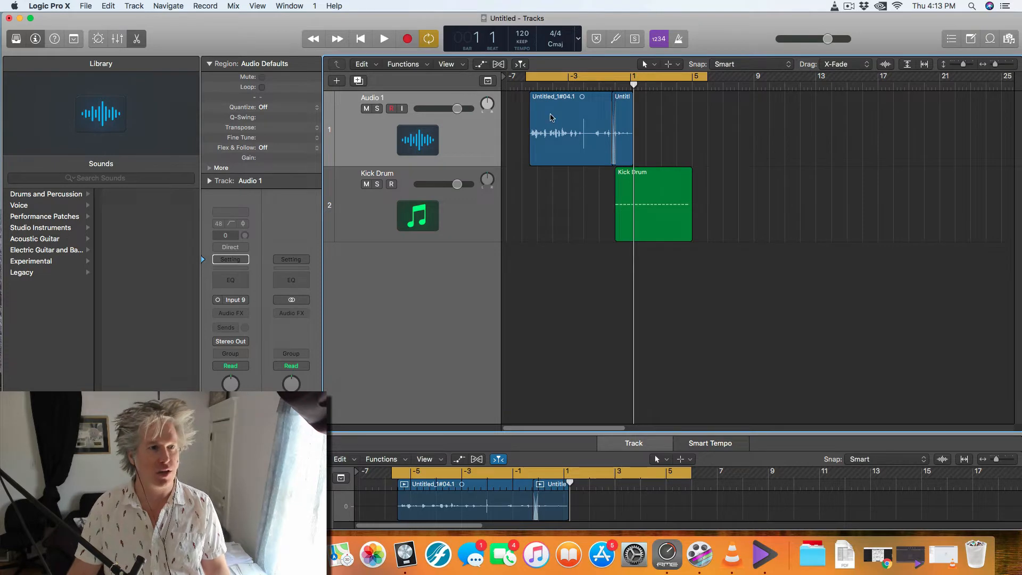
Bounce the cycle range offline as a 320 kbps stereo MP3 named Guide Track.mp3 in the Test folder.
click(539, 106)
click(627, 117)
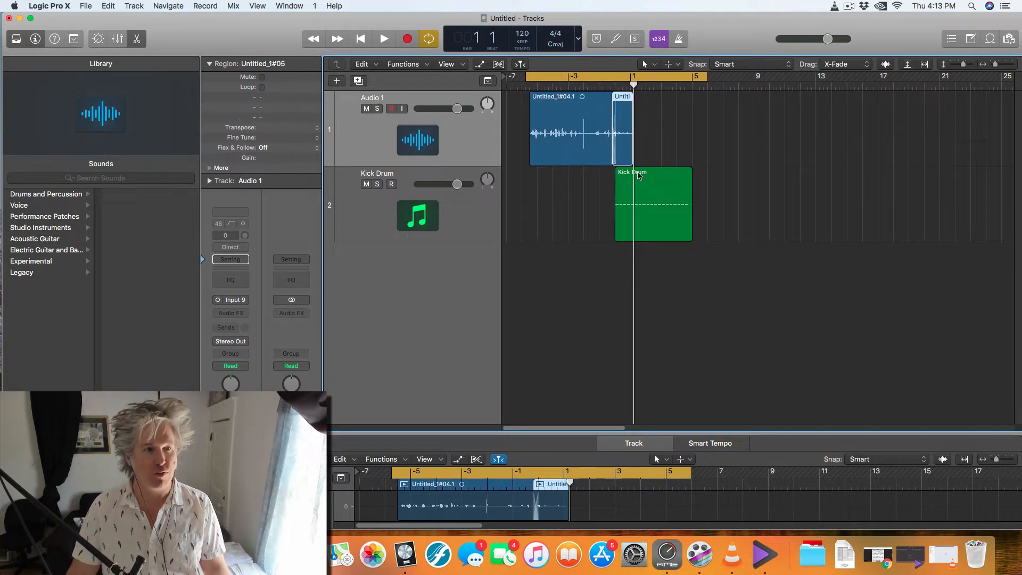
click(638, 175)
click(558, 127)
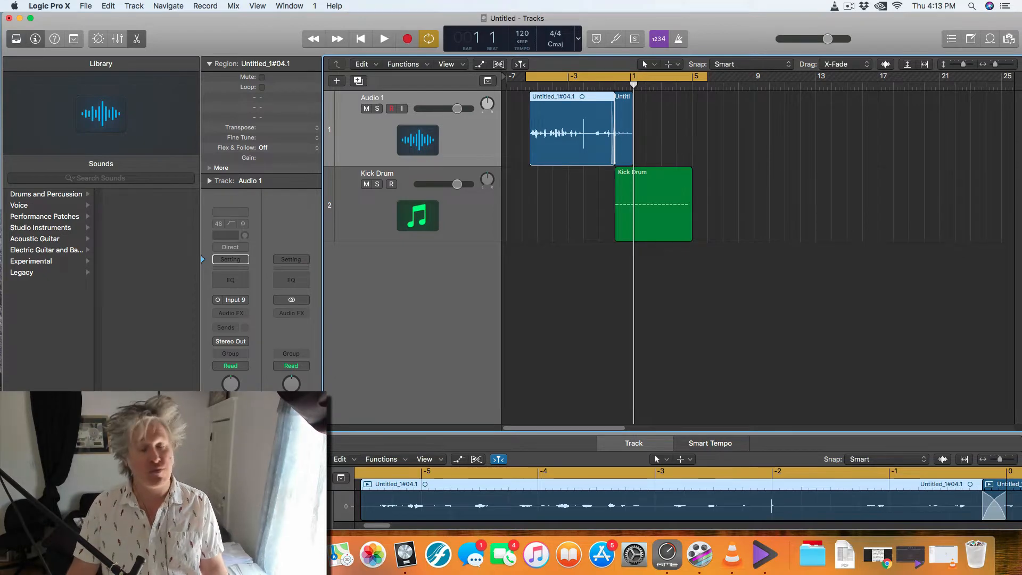
key(super+b)
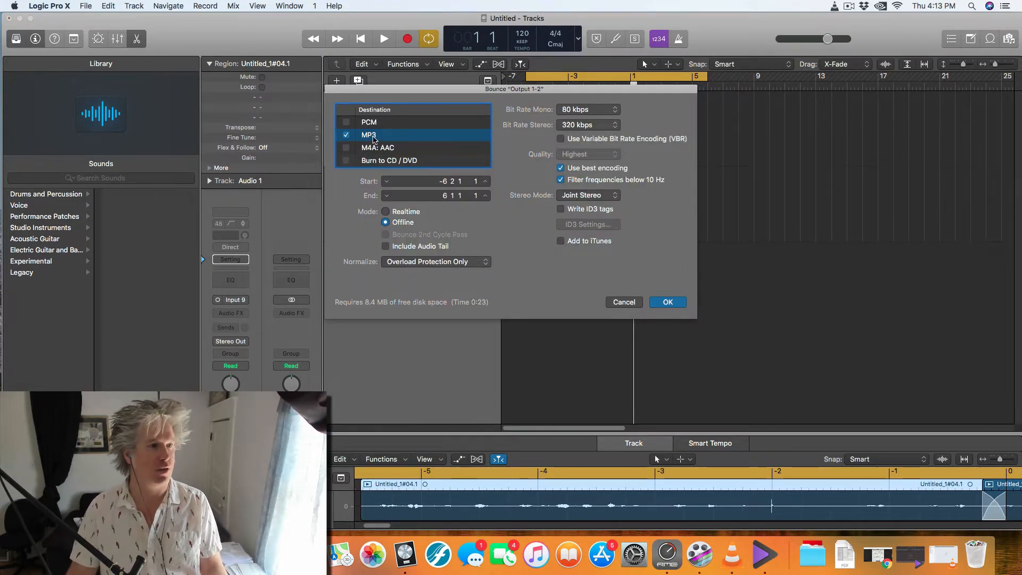
click(665, 301)
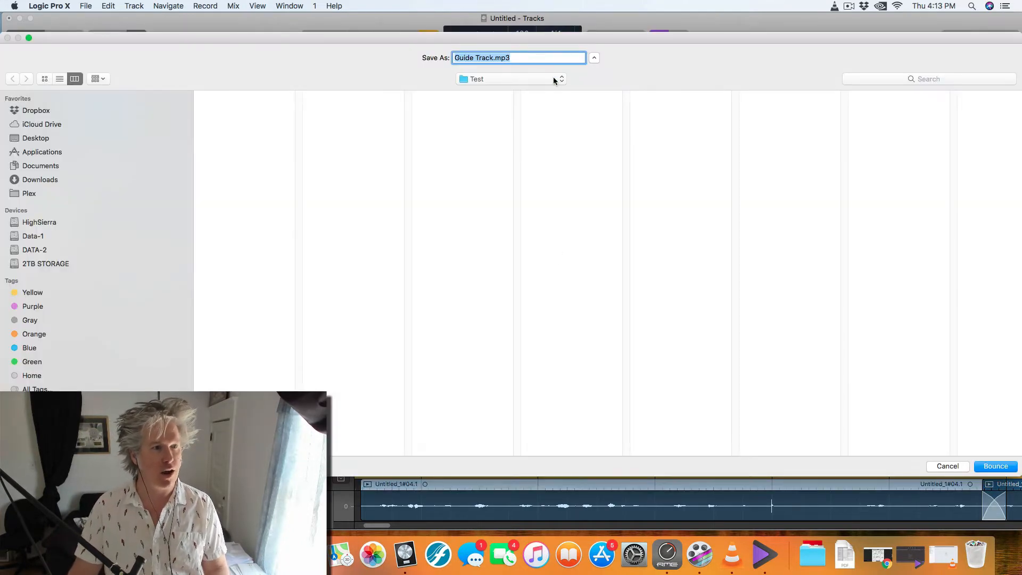
click(1001, 467)
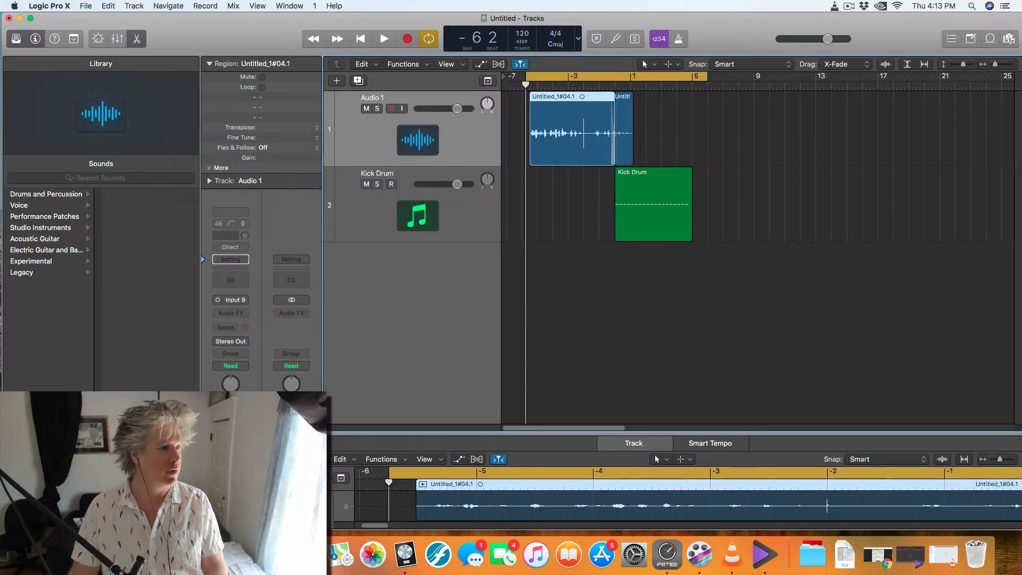
Switch to the Process drawing in Chrome and review the box on collecting submissions, highlighting FILE SUBMISSION.
click(46, 554)
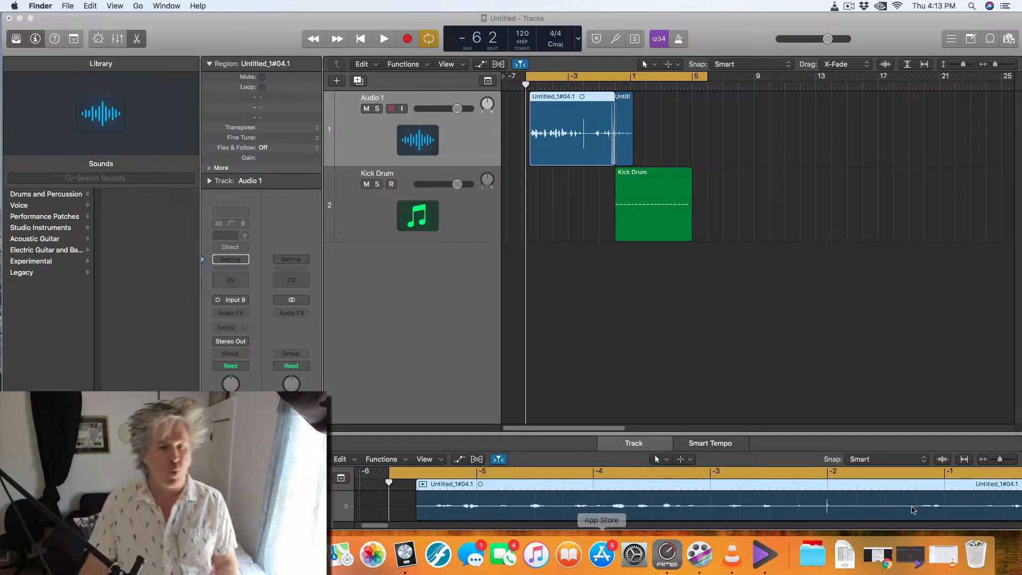
click(876, 556)
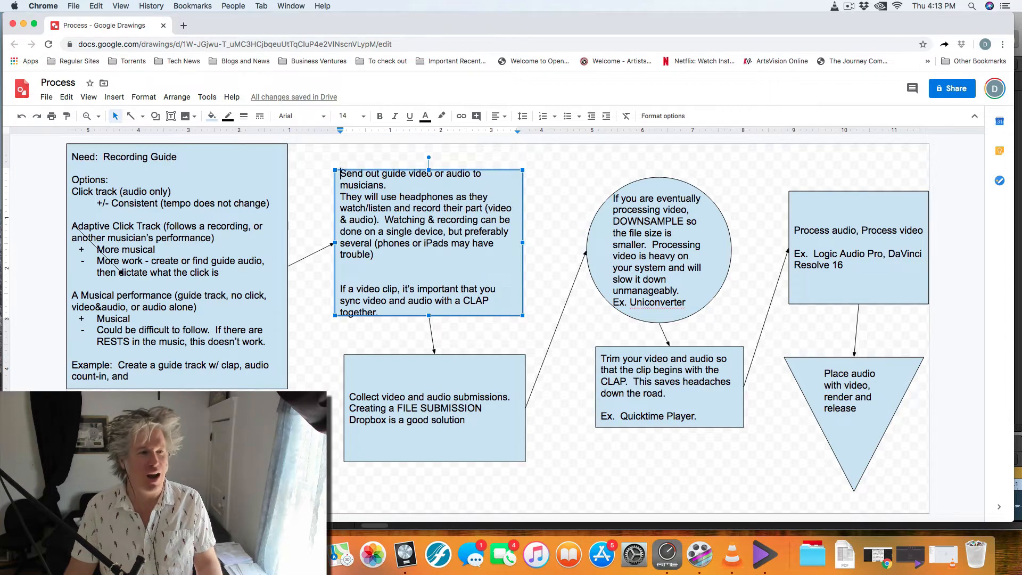
click(407, 410)
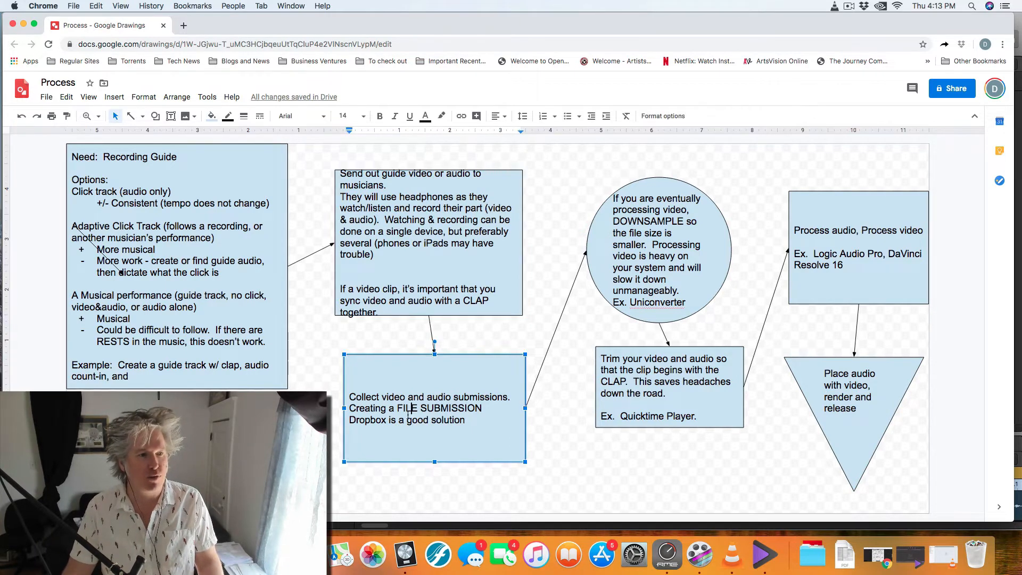
drag(397, 407, 481, 413)
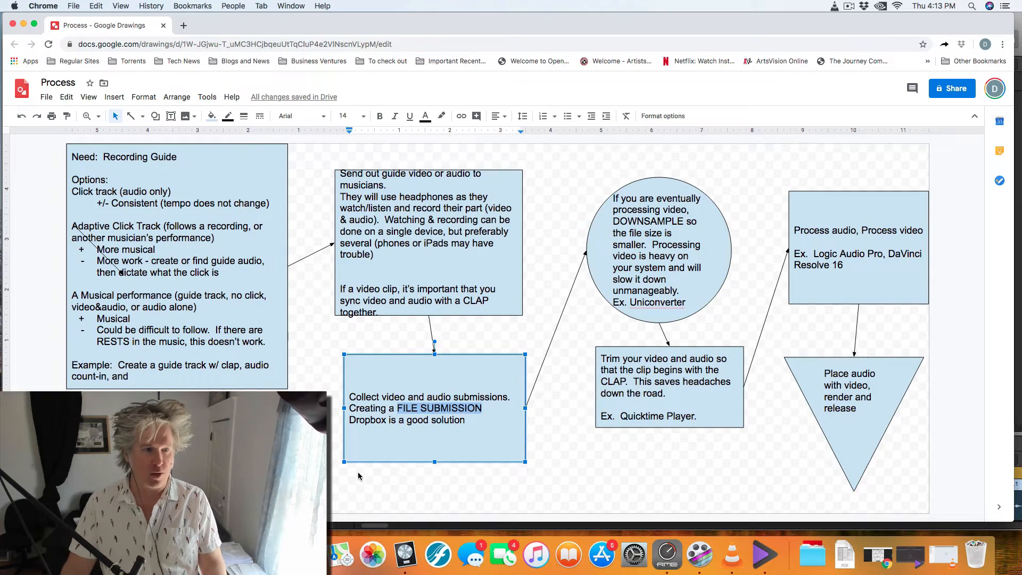
click(430, 420)
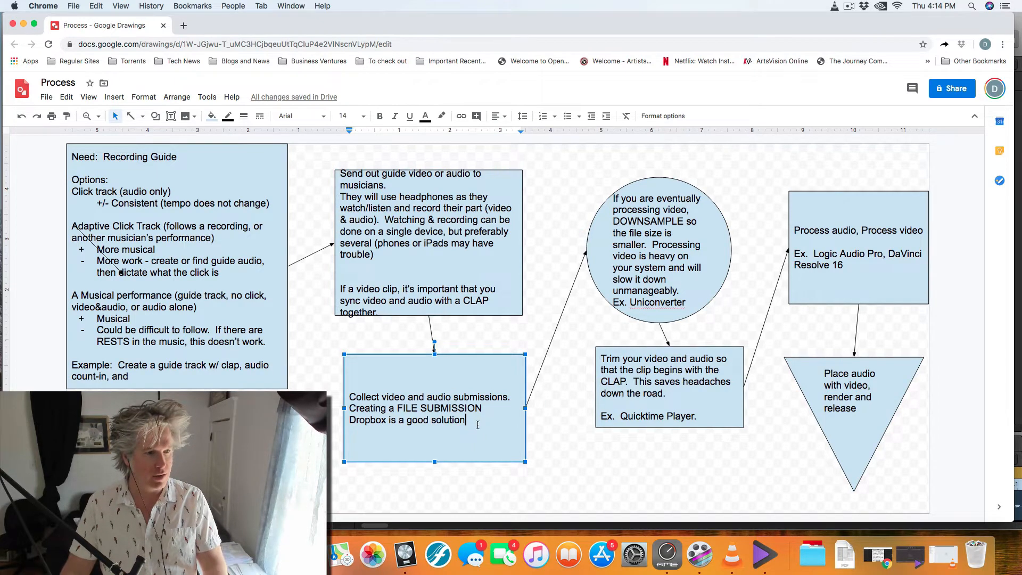
Switch to Finder, bring the Test folder window into view and briefly preview Guide Track.mp3.
key(super+Tab)
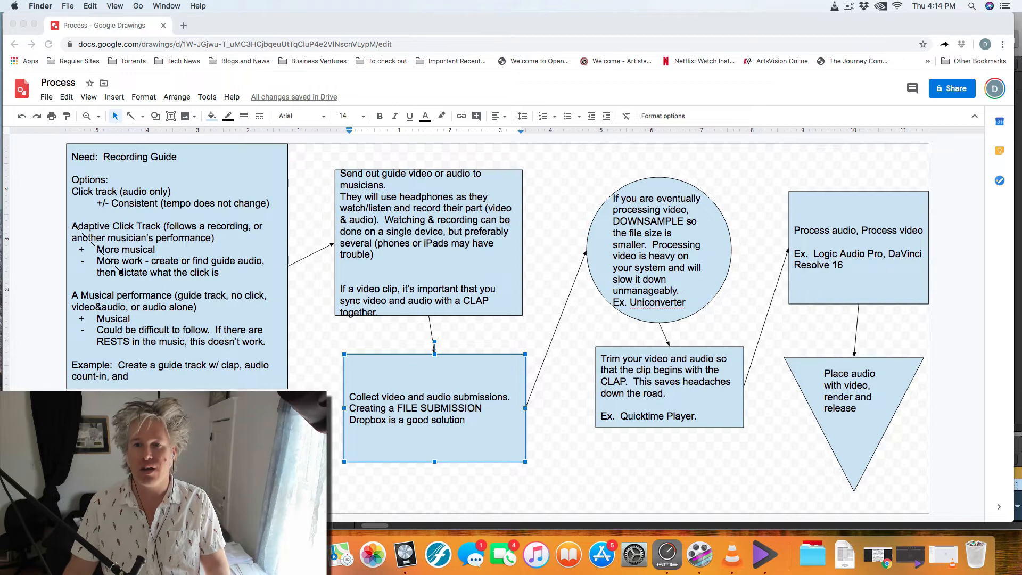
drag(1021, 49, 432, 85)
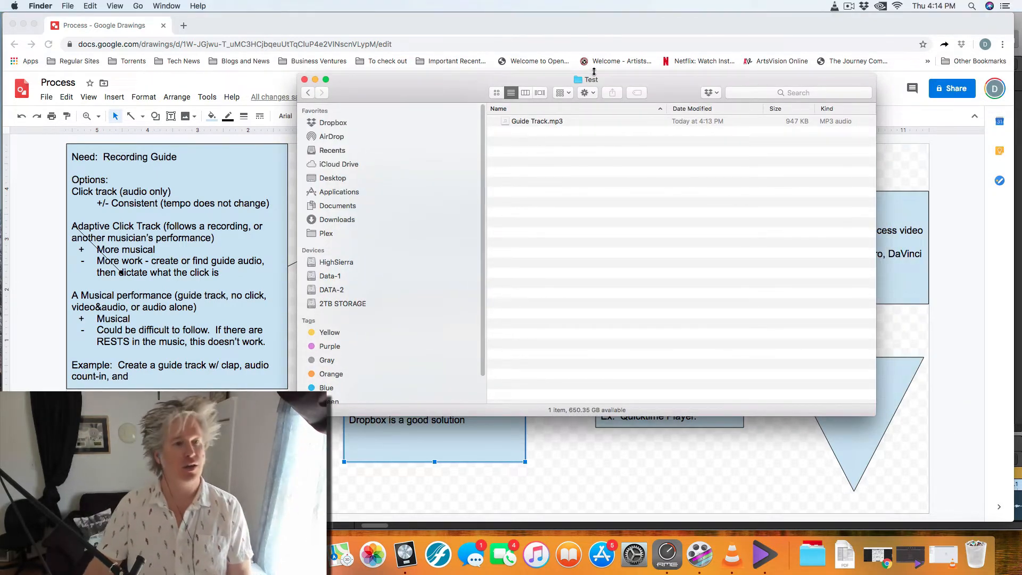
click(546, 123)
key(space)
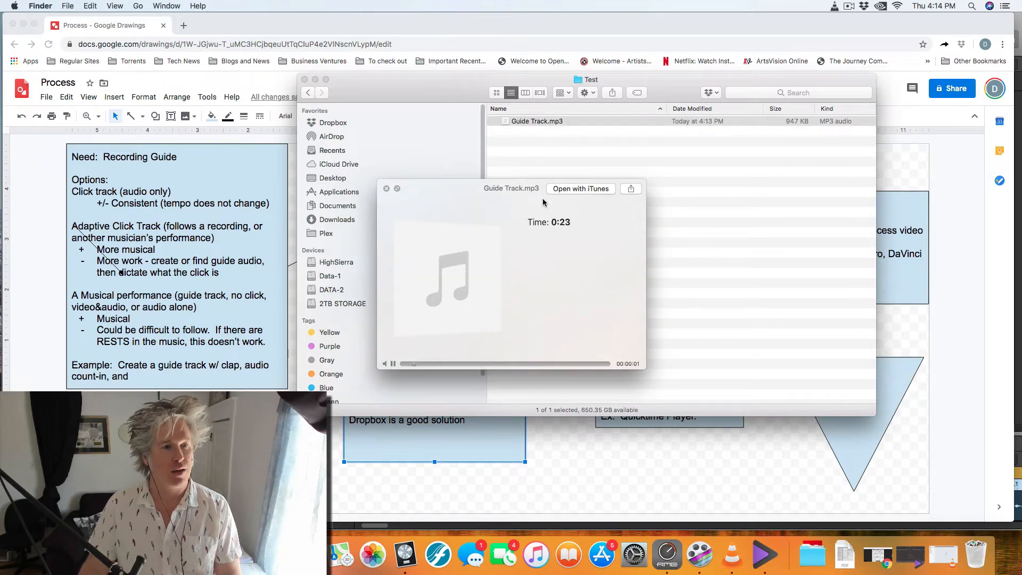
key(space)
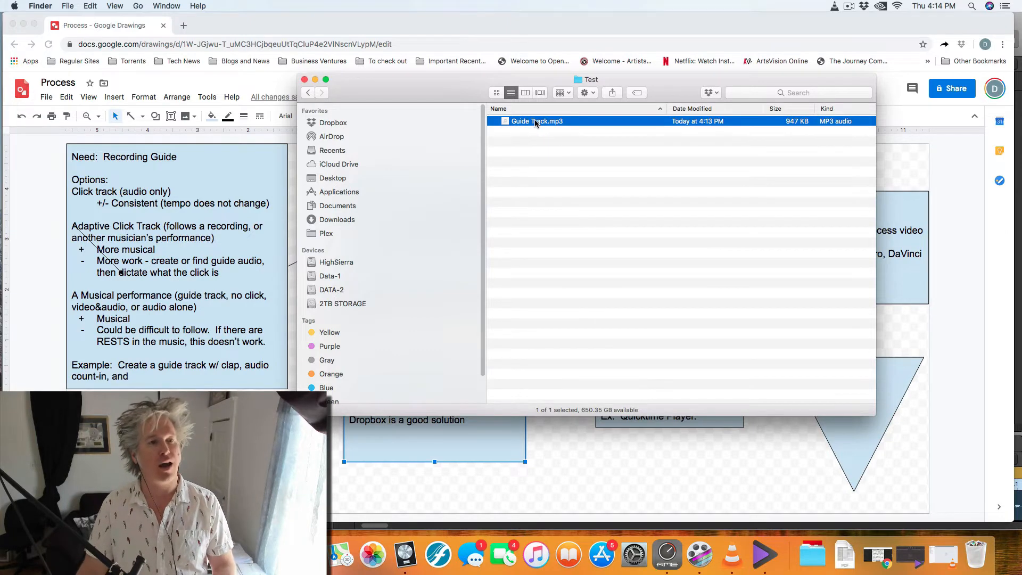
Open Guide Track.mp3 from the Test folder in VLC.
right_click(517, 121)
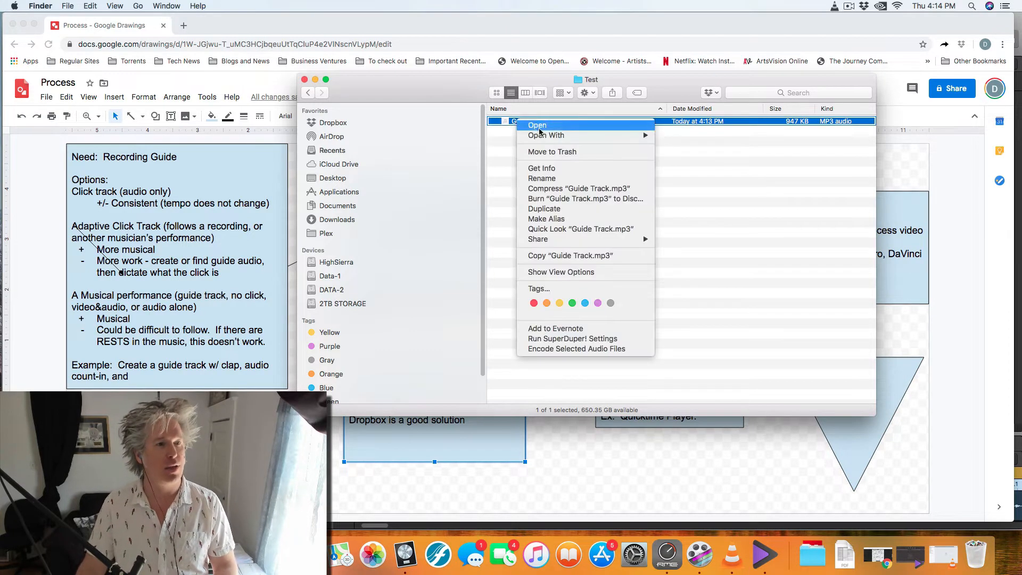
mouse_move(545, 135)
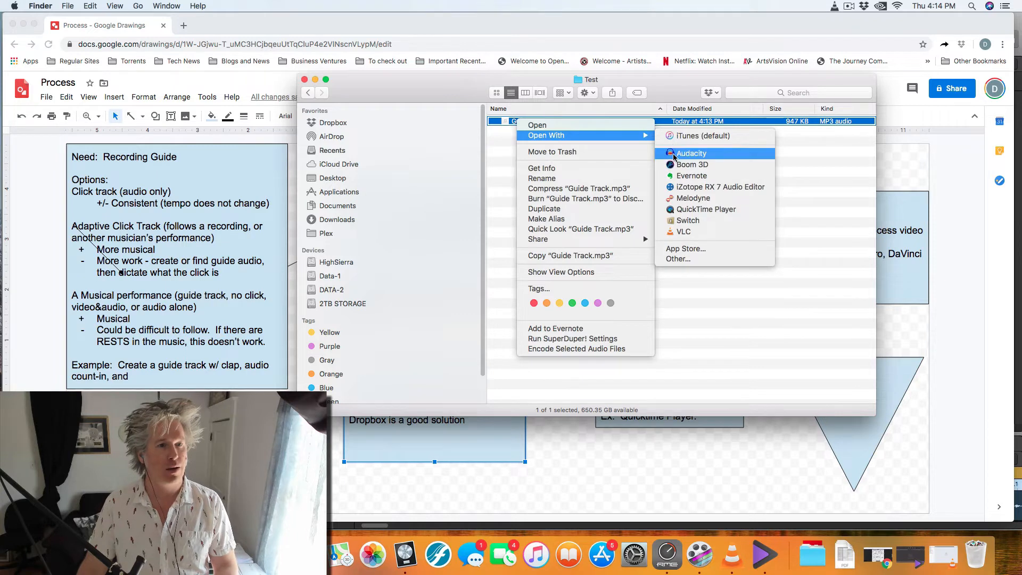
click(692, 231)
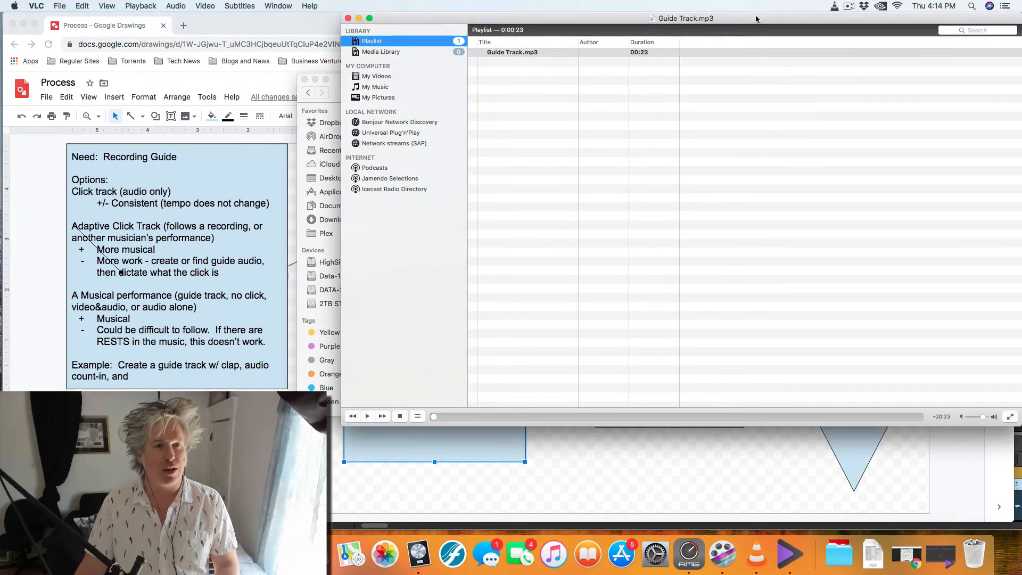
Shrink the VLC playlist window in height and width and move it aside to leave room for a recording window.
drag(756, 19, 620, 45)
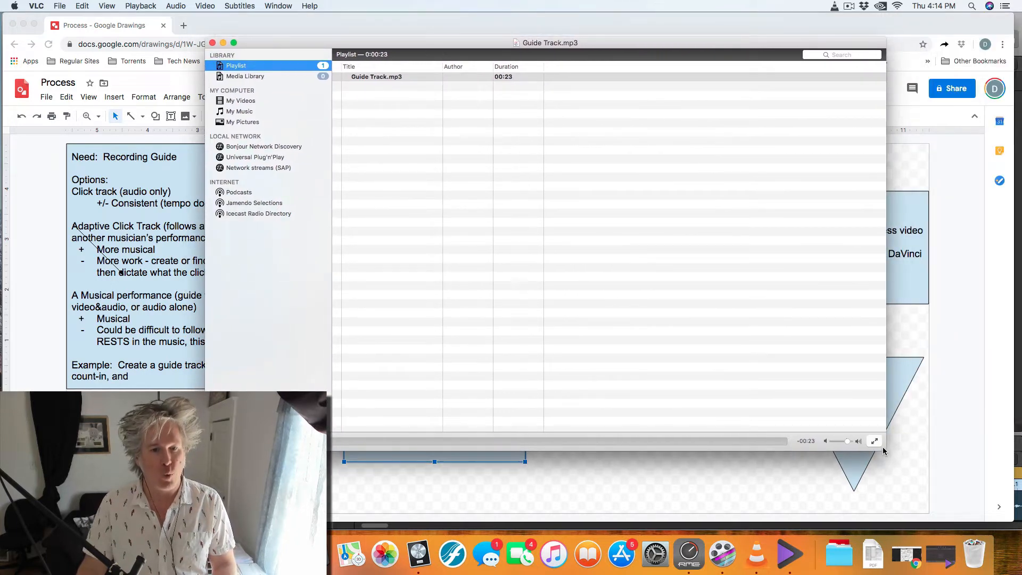
drag(882, 447, 888, 153)
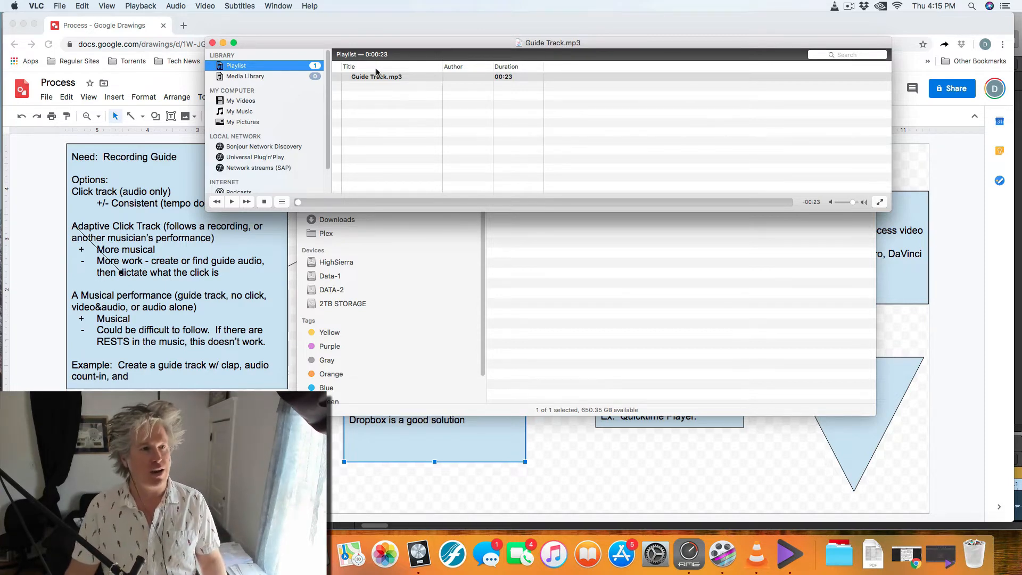
drag(465, 42, 585, 18)
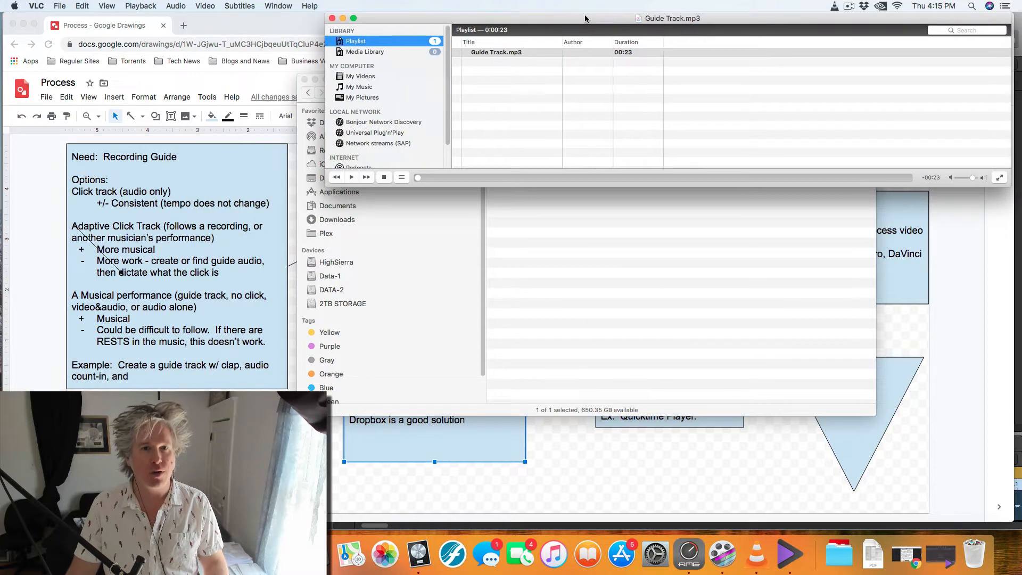
drag(977, 19, 720, 11)
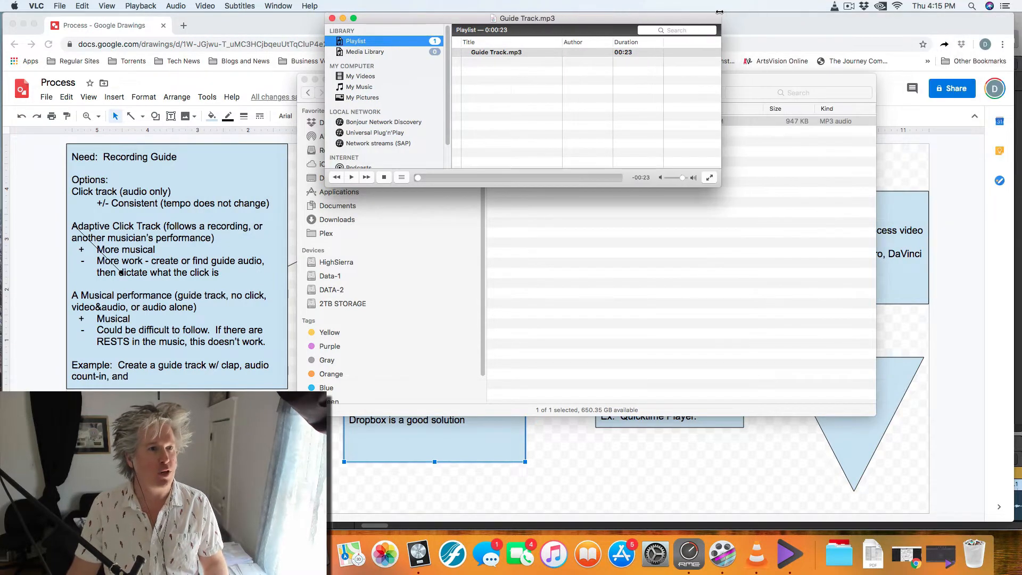
drag(551, 20, 867, 12)
Launch QuickTime Player, create a new movie recording and place its window beside the VLC playlist.
click(839, 559)
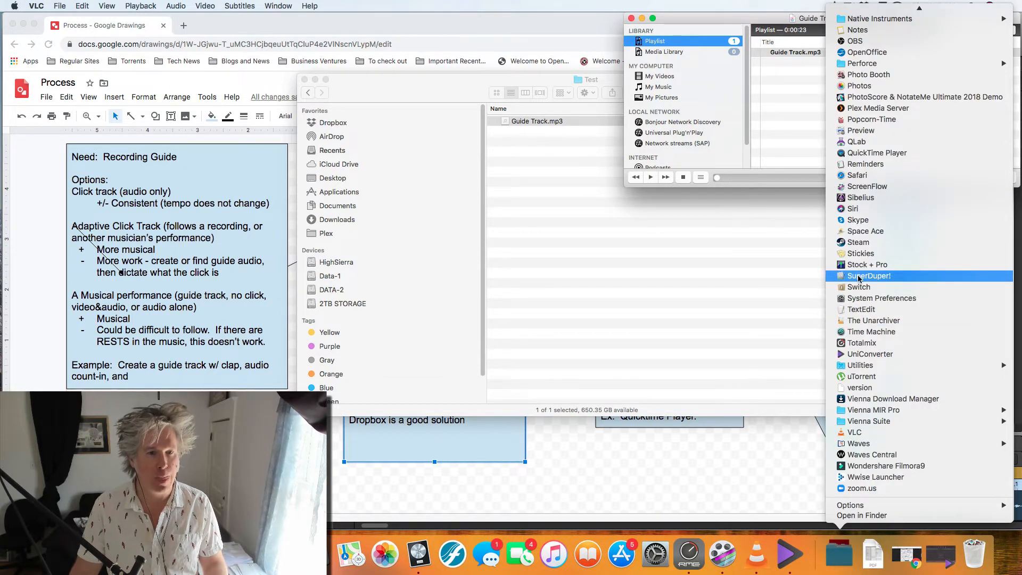
click(868, 154)
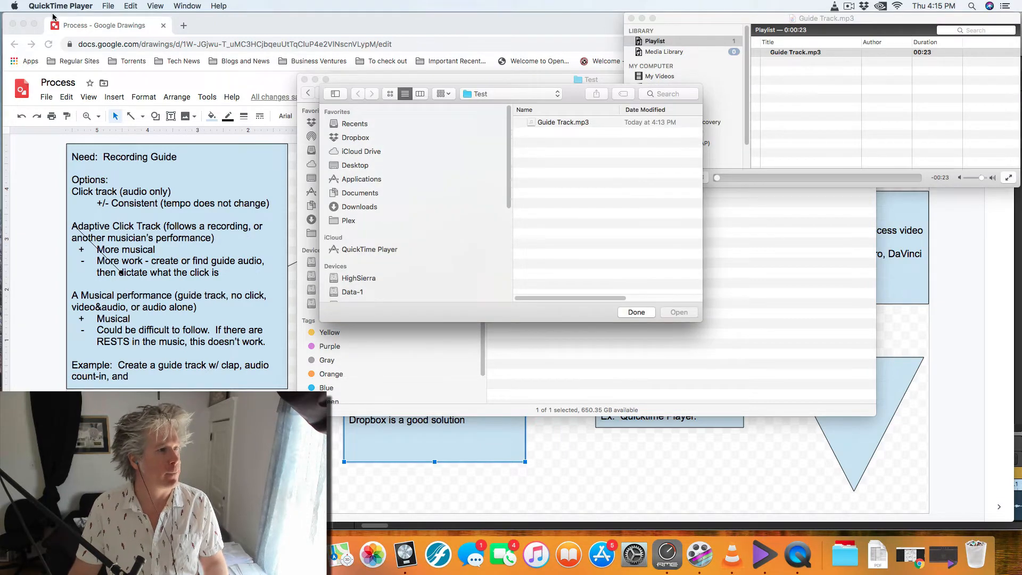
click(71, 7)
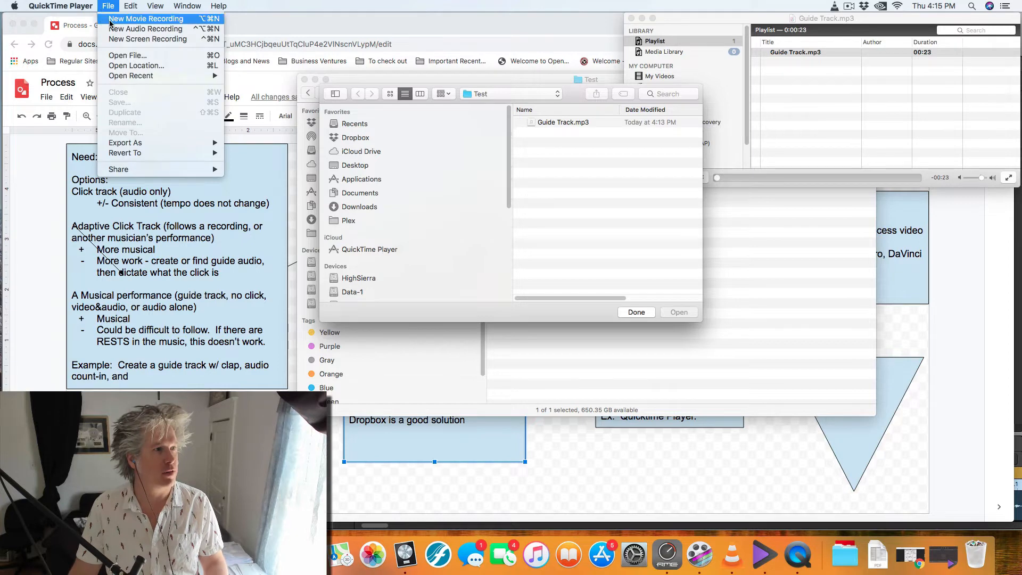
click(112, 23)
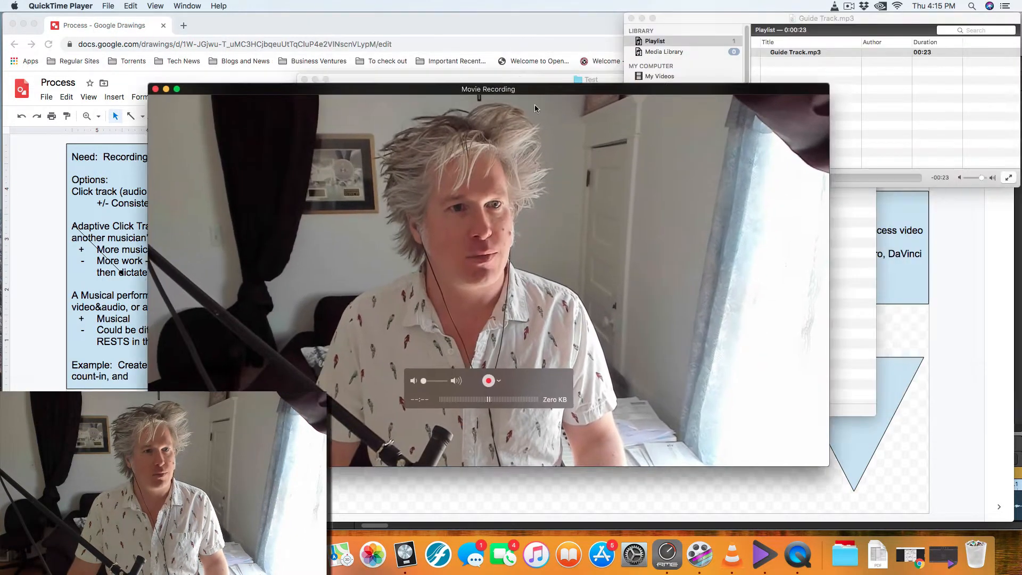
drag(535, 108, 451, 89)
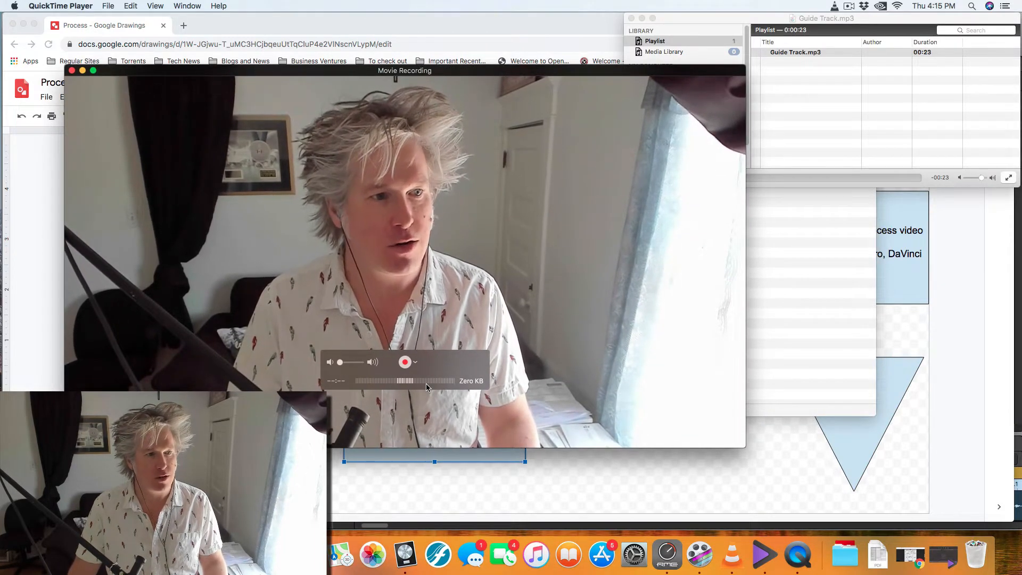
Record a webcam movie in QuickTime Player while playing Guide Track.mp3 in VLC, and stop recording after the track ends.
click(756, 19)
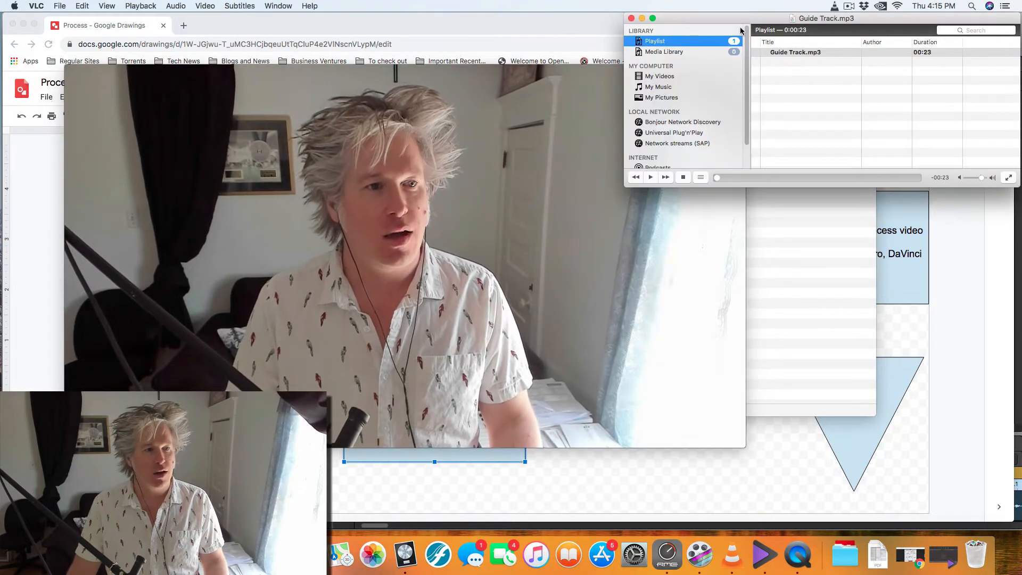
click(479, 248)
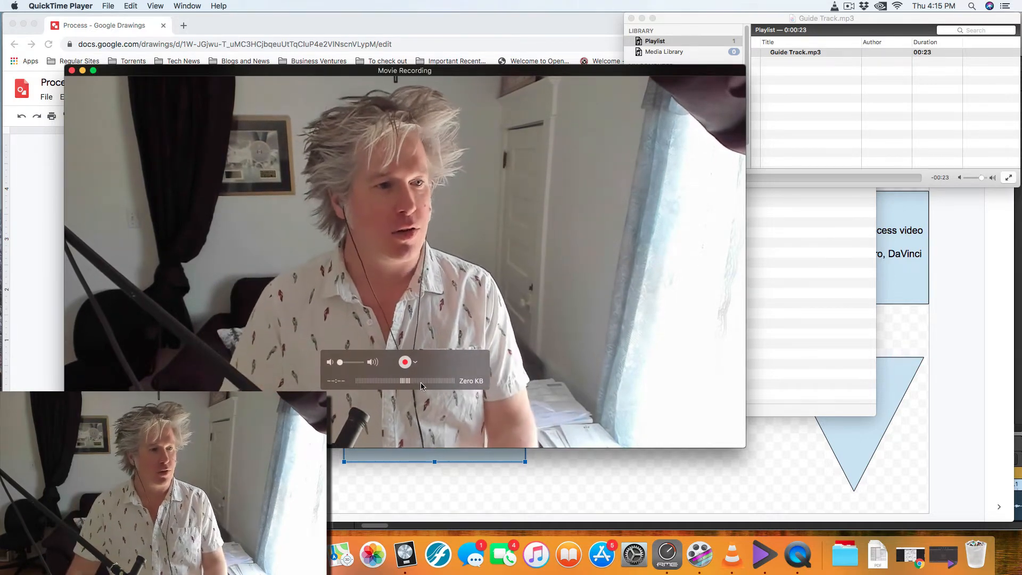
click(404, 363)
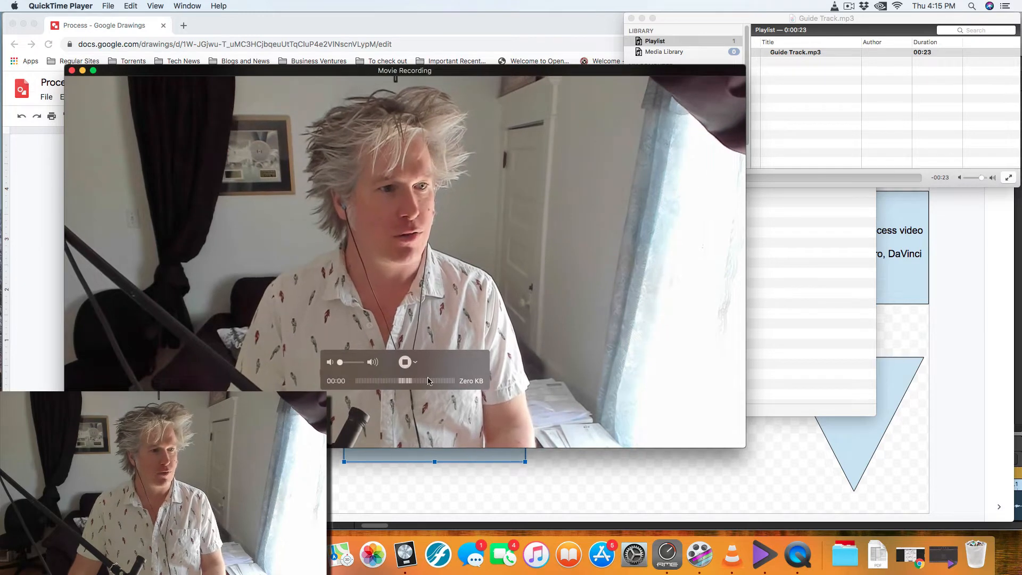
click(786, 45)
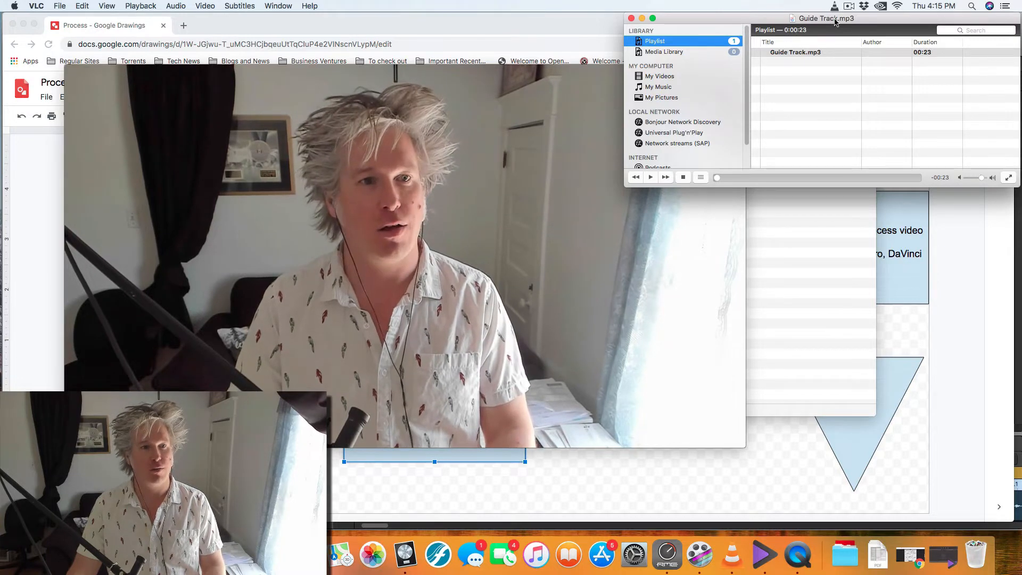
key(space)
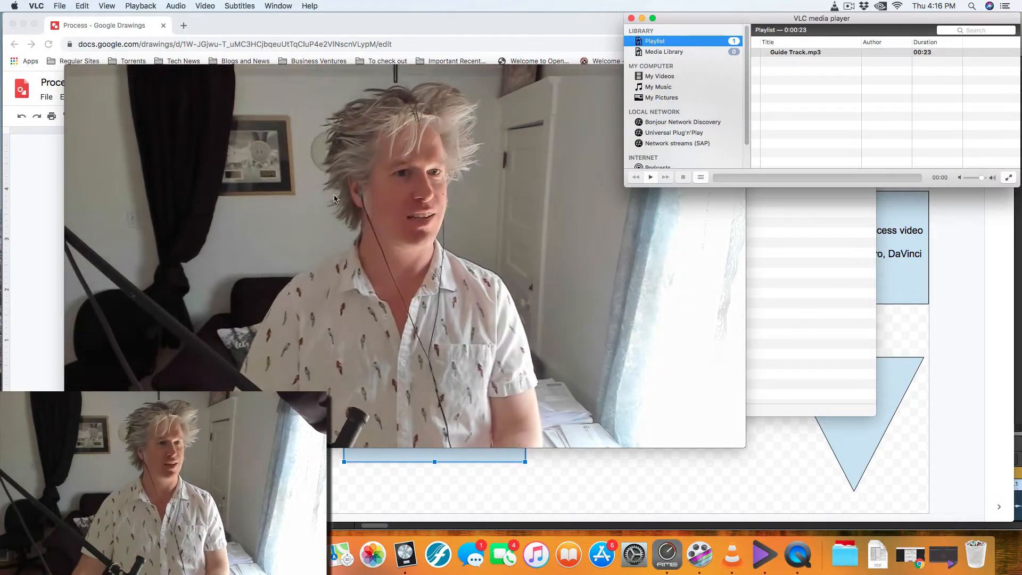
click(403, 289)
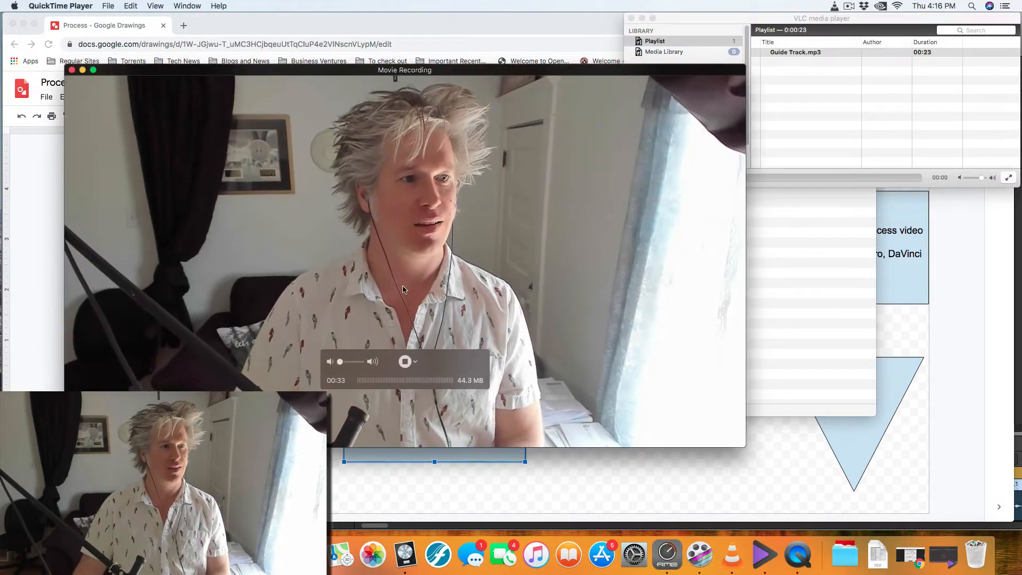
click(405, 362)
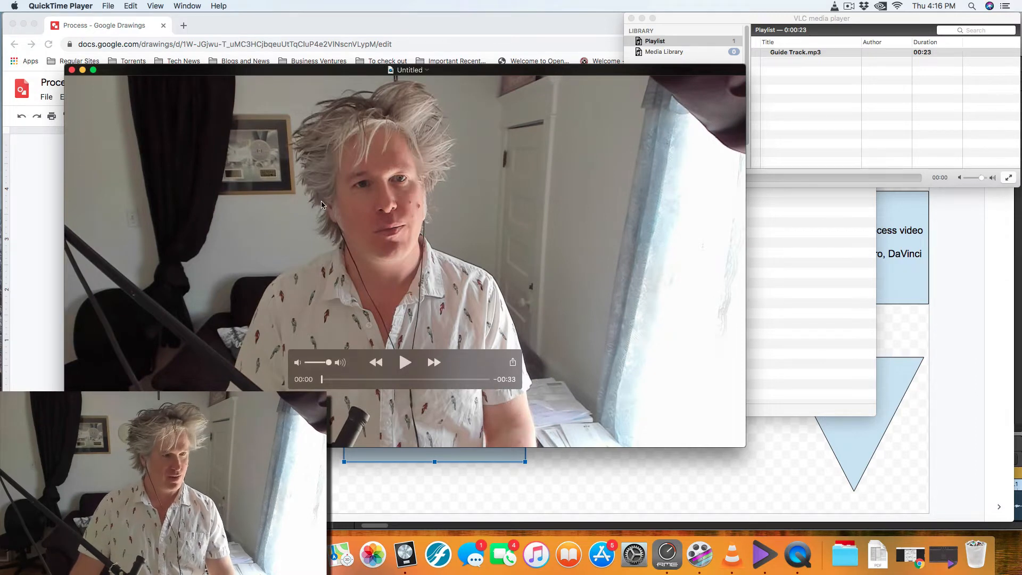
Save the recorded movie as Player1 in the Test folder and close its window.
key(super+s)
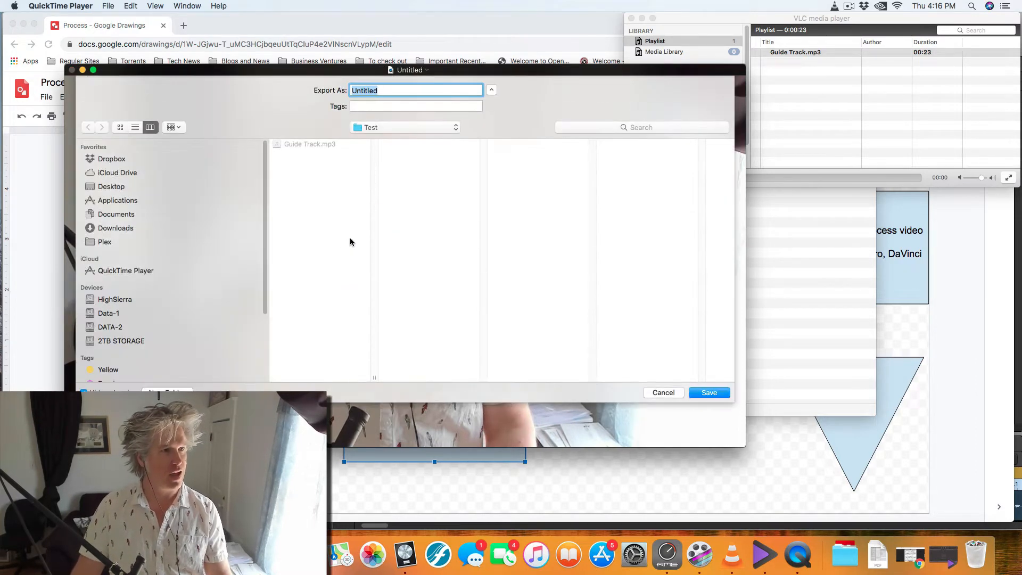
text(Take)
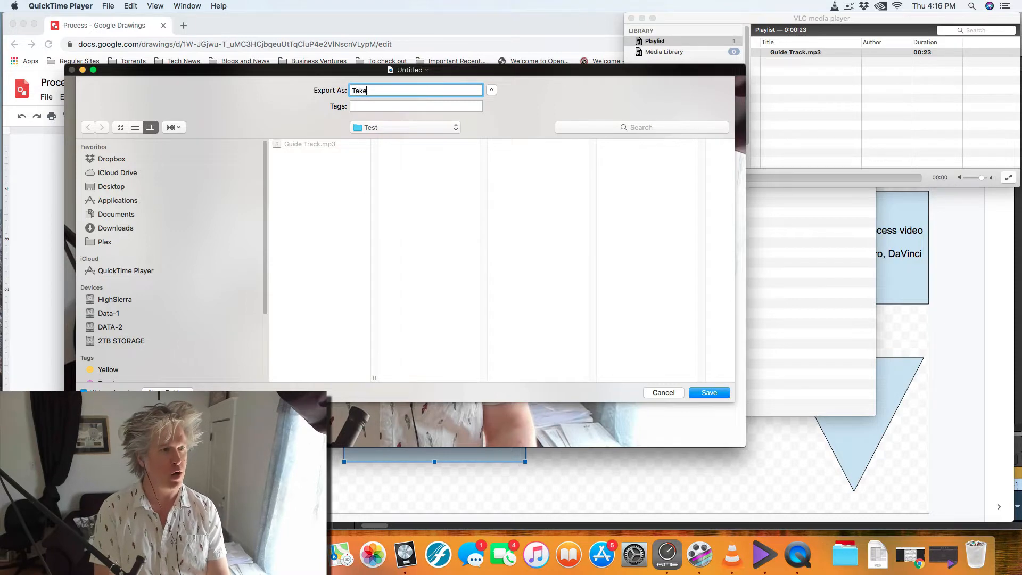
text(1)
double_click(373, 89)
text(P)
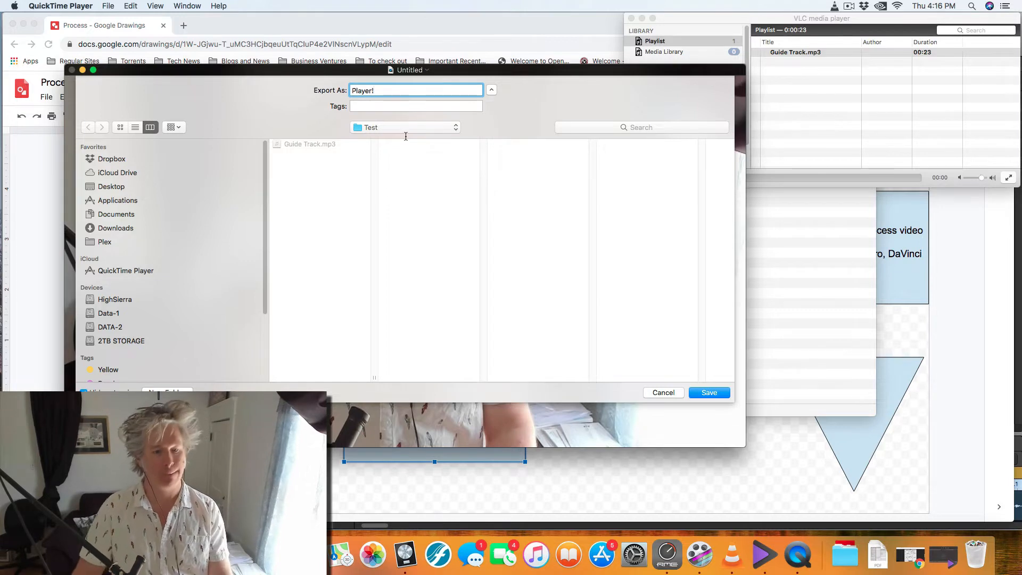
key(Return)
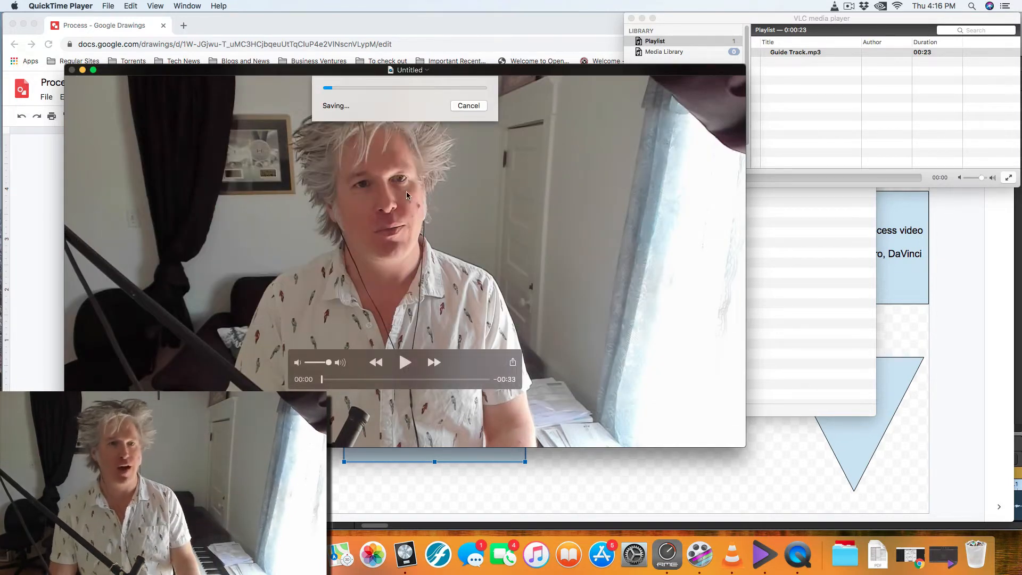
click(72, 70)
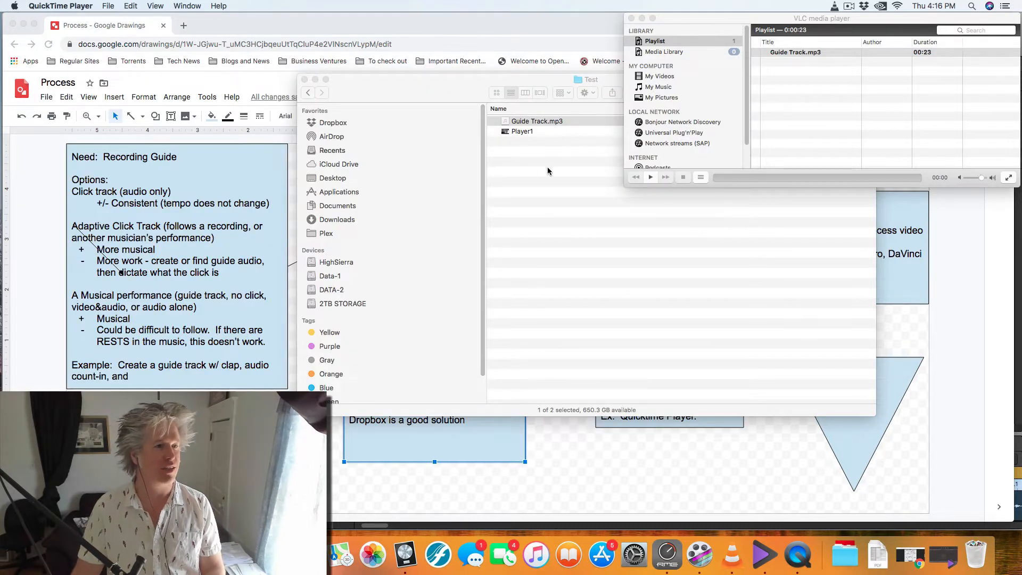
Create another QuickTime movie recording and move its window up beside the VLC playlist.
click(61, 5)
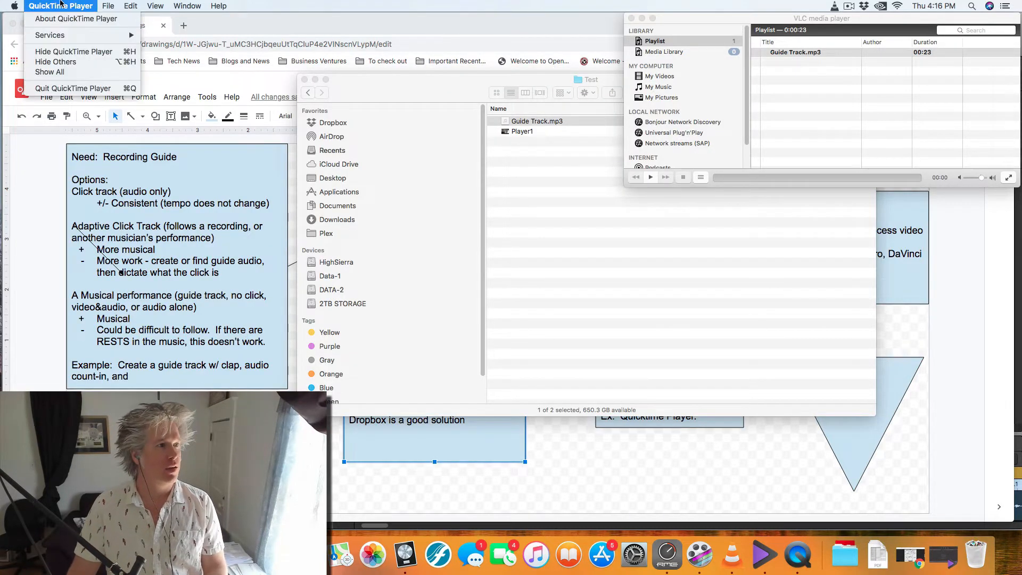
click(122, 18)
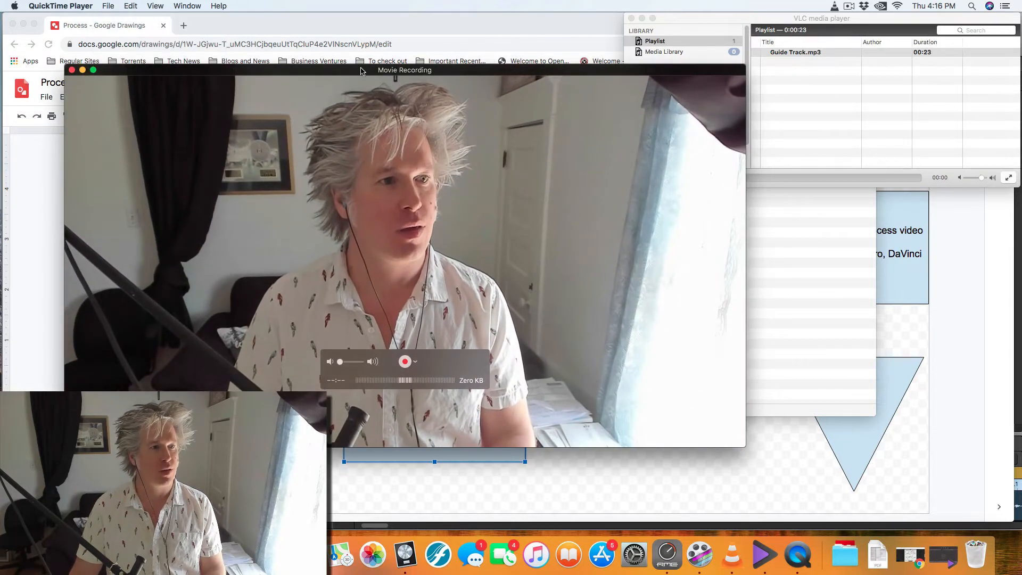
drag(346, 69, 314, 16)
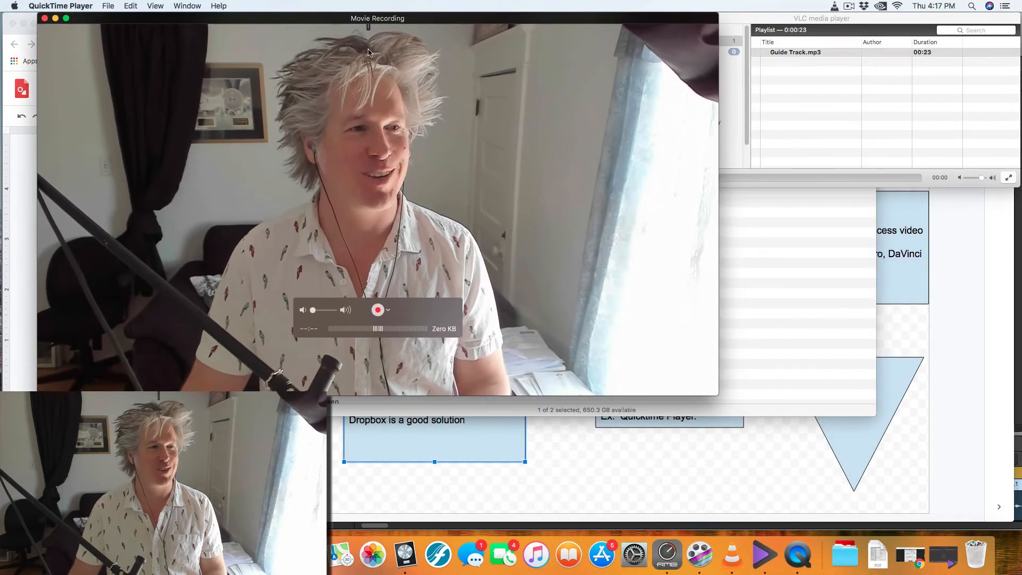
click(801, 20)
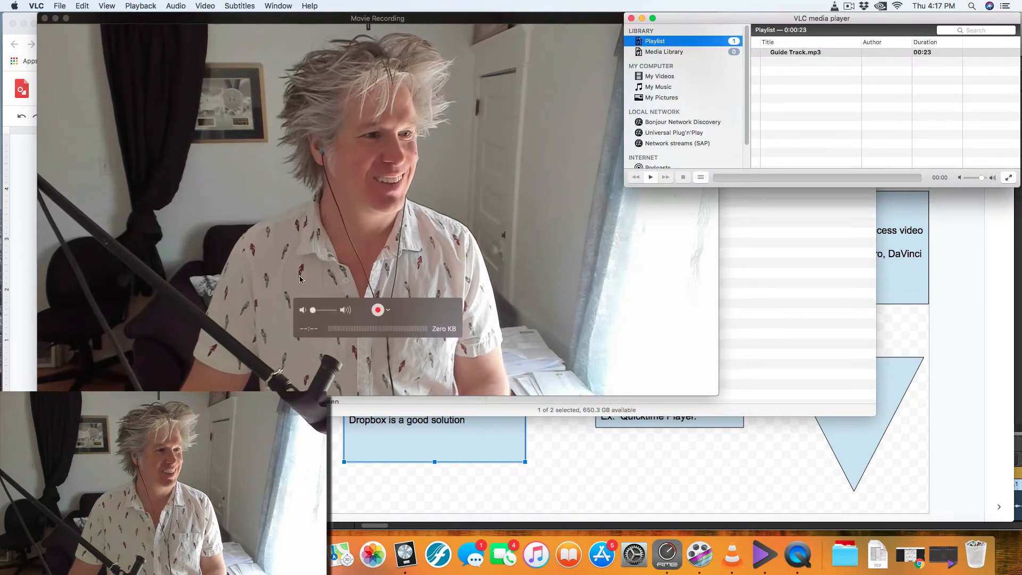
Record a second webcam take while playing Guide Track.mp3 in VLC, stopping the recording after the track ends.
click(376, 314)
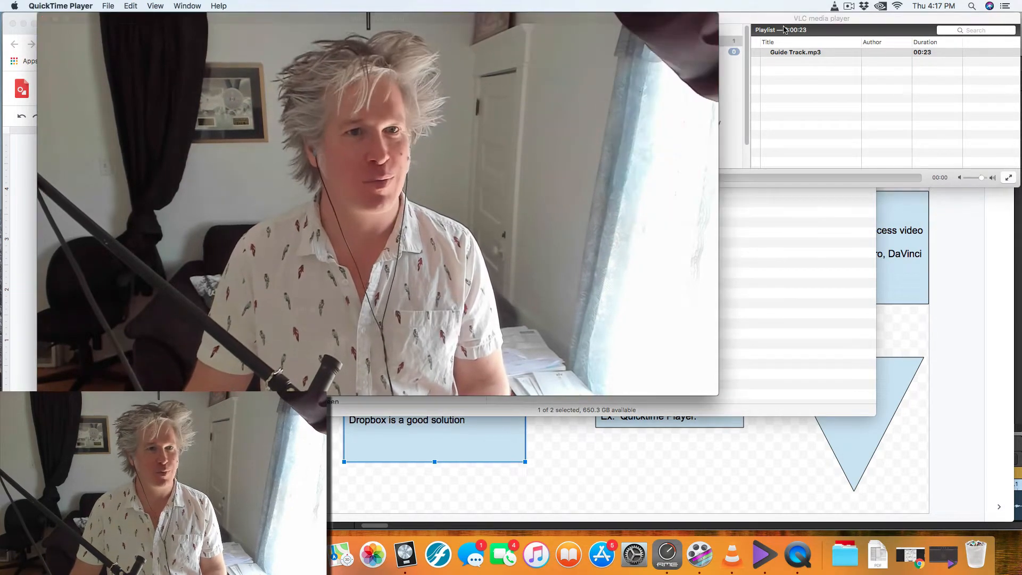
click(790, 50)
double_click(790, 52)
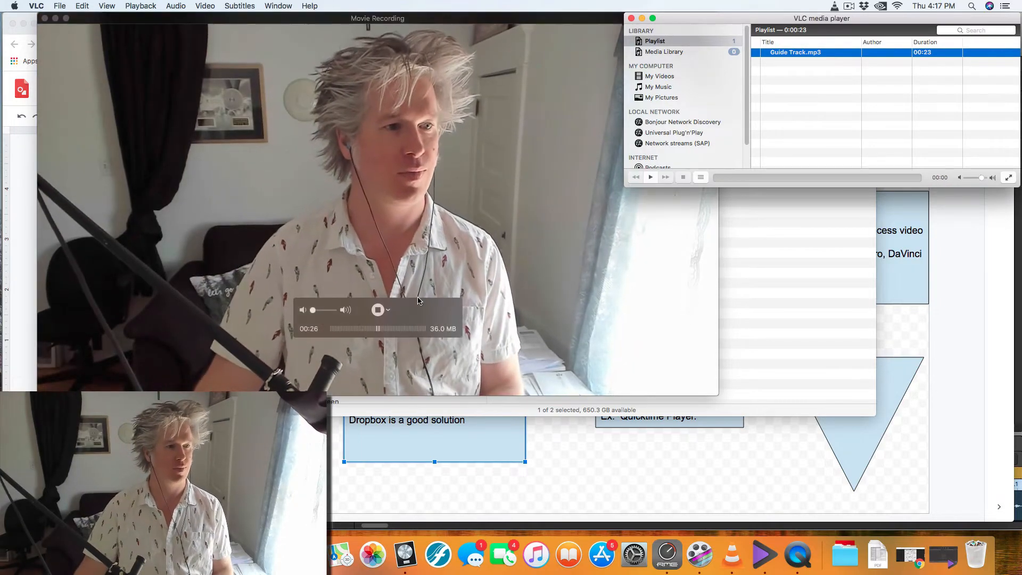
click(374, 311)
click(378, 310)
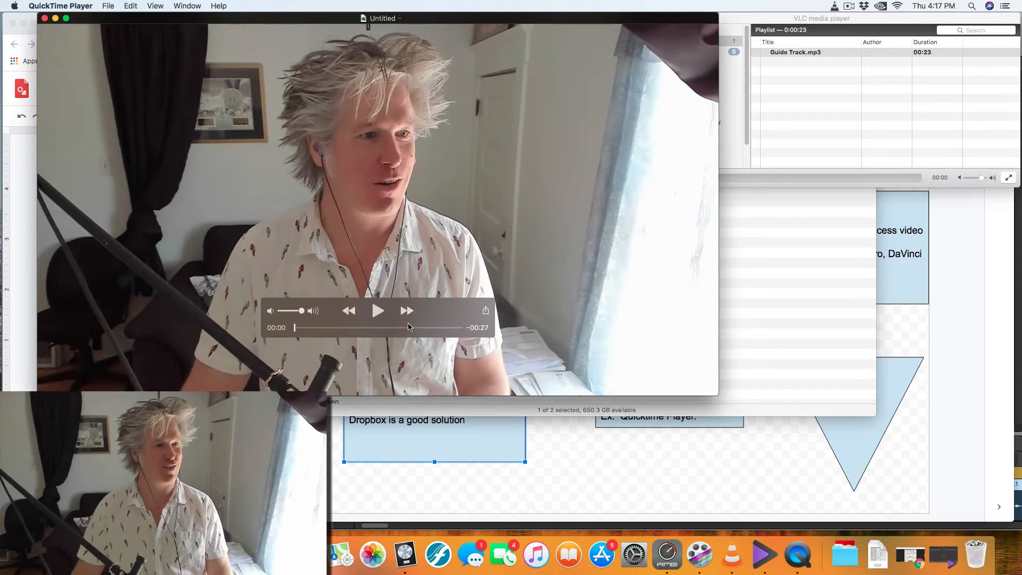
Save the second take as Player2 in the Test folder and quit QuickTime Player.
key(super+s)
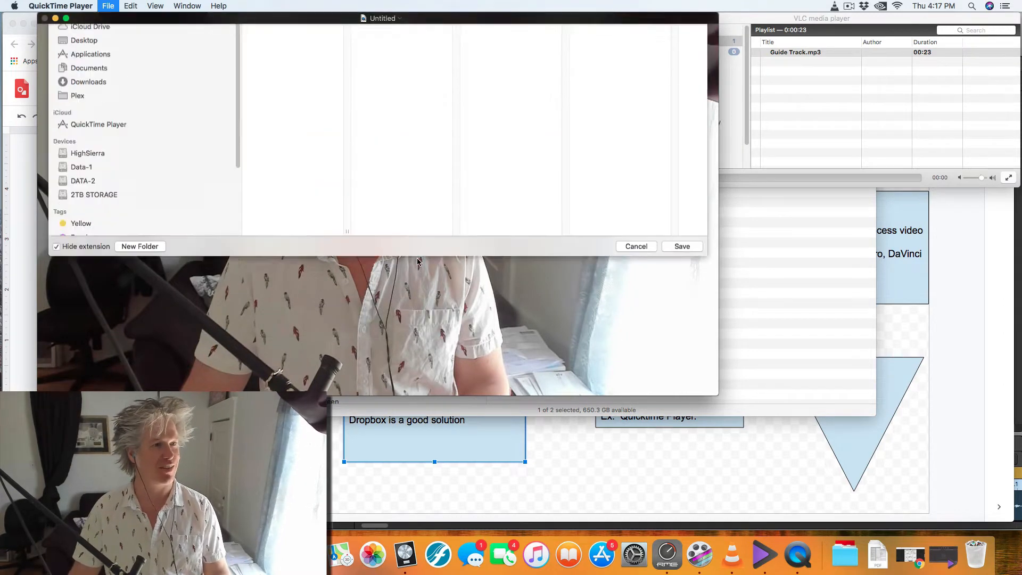
text(Player2)
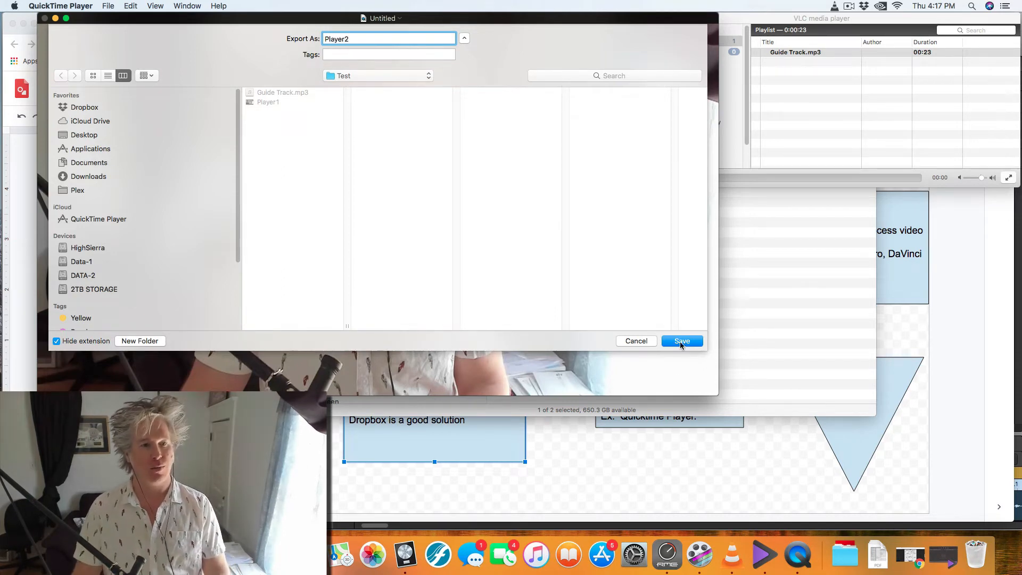
click(681, 343)
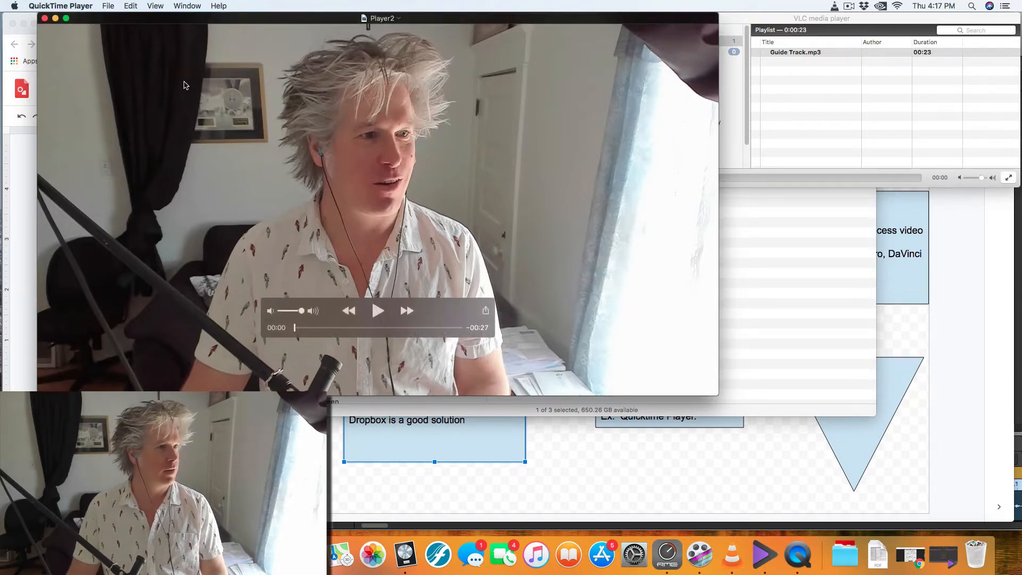
key(super+q)
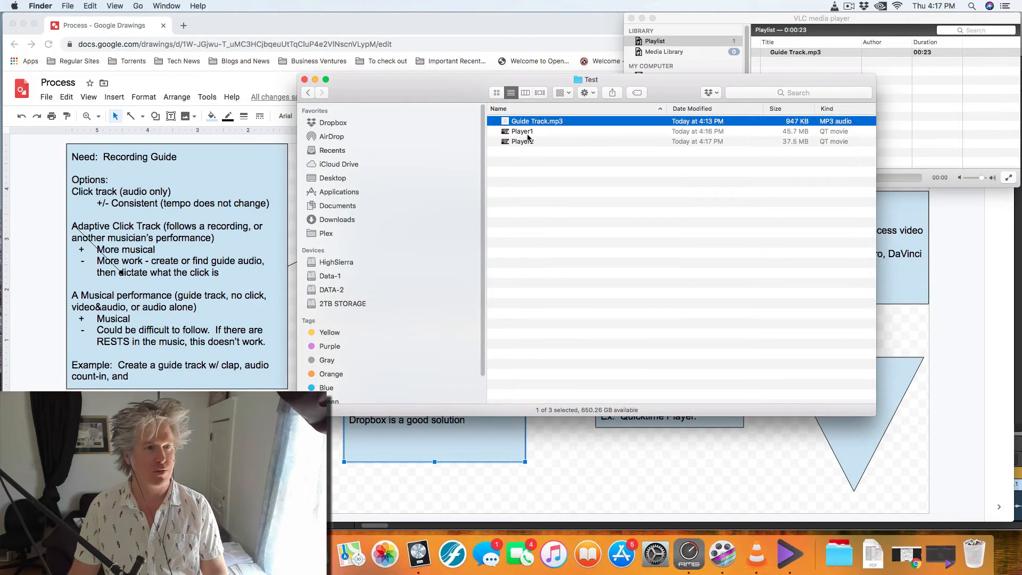
Preview the Player2 movie from the Test folder, close the preview and clear the file selection.
key(Down)
key(Down)
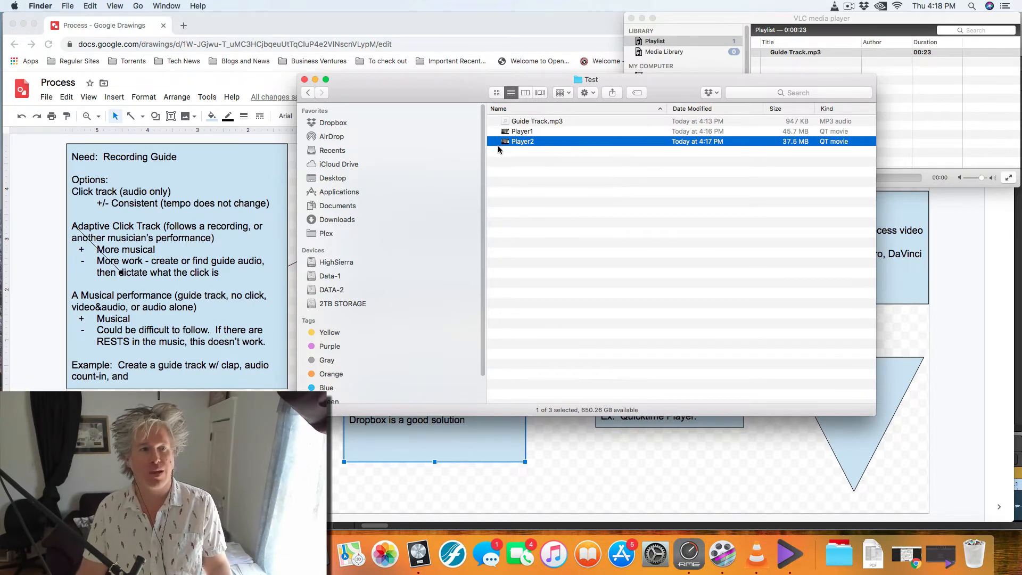
key(space)
key(space)
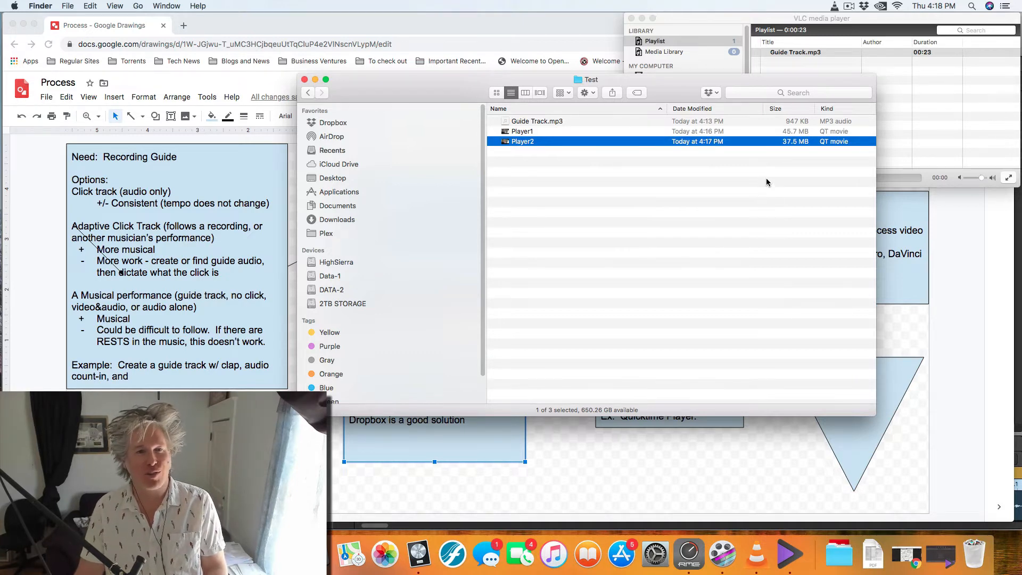
click(661, 237)
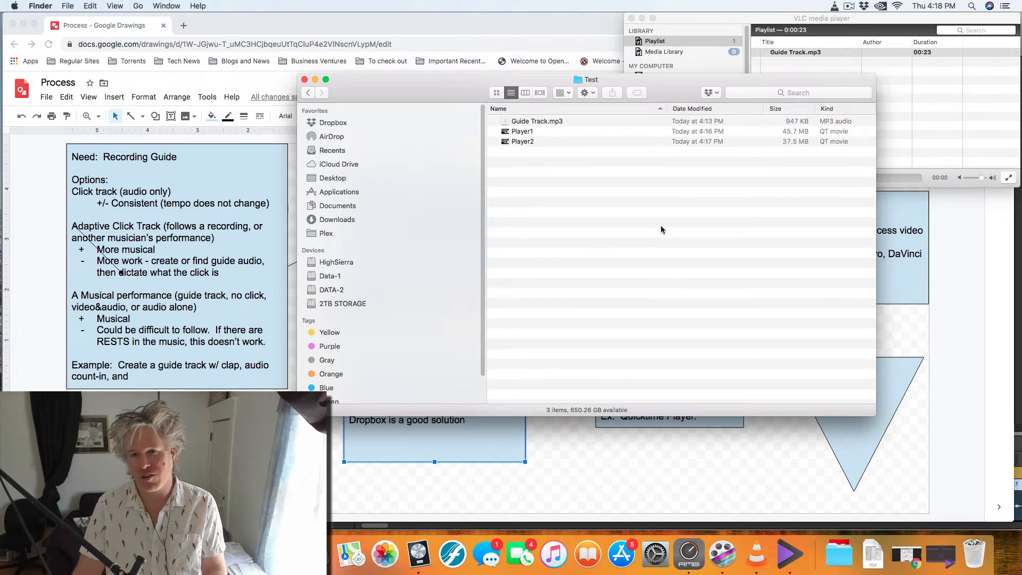
Launch UniConverter, arrange it beside the Test folder window and add the Player1 and Player2 movies for conversion.
click(789, 552)
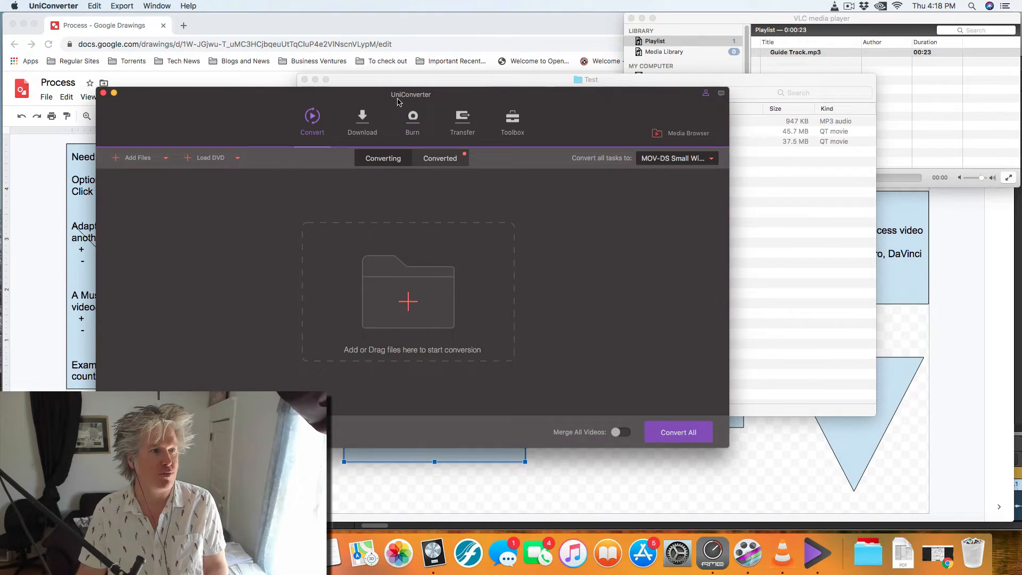
drag(376, 98, 285, 22)
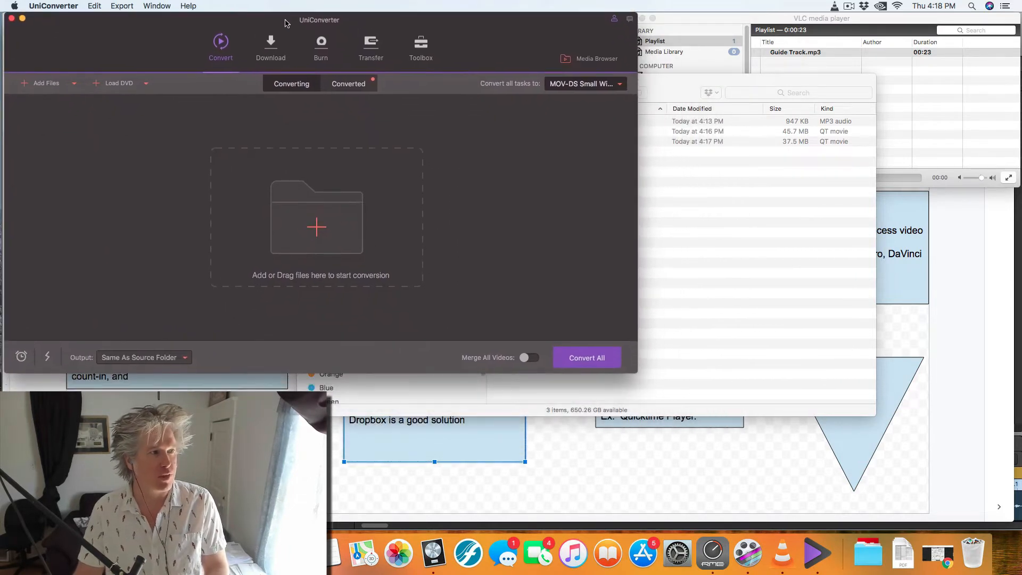
drag(673, 88, 818, 204)
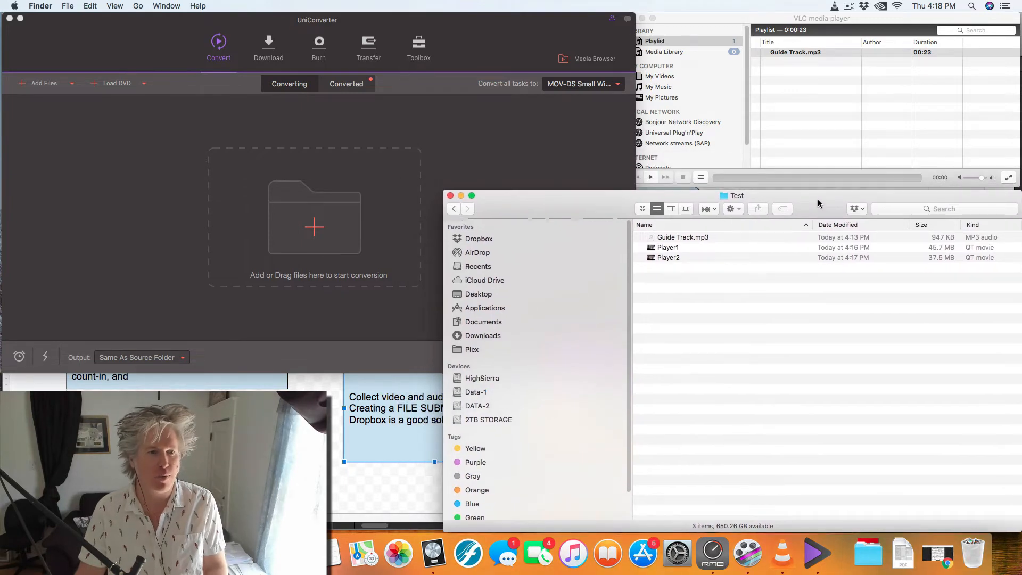
click(663, 247)
shift+click(672, 259)
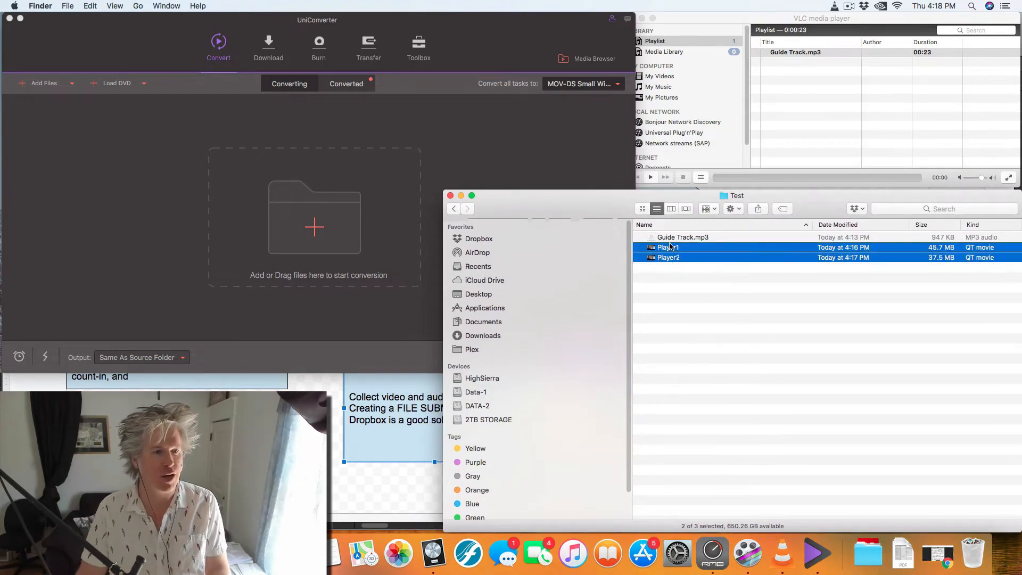
drag(672, 250, 183, 143)
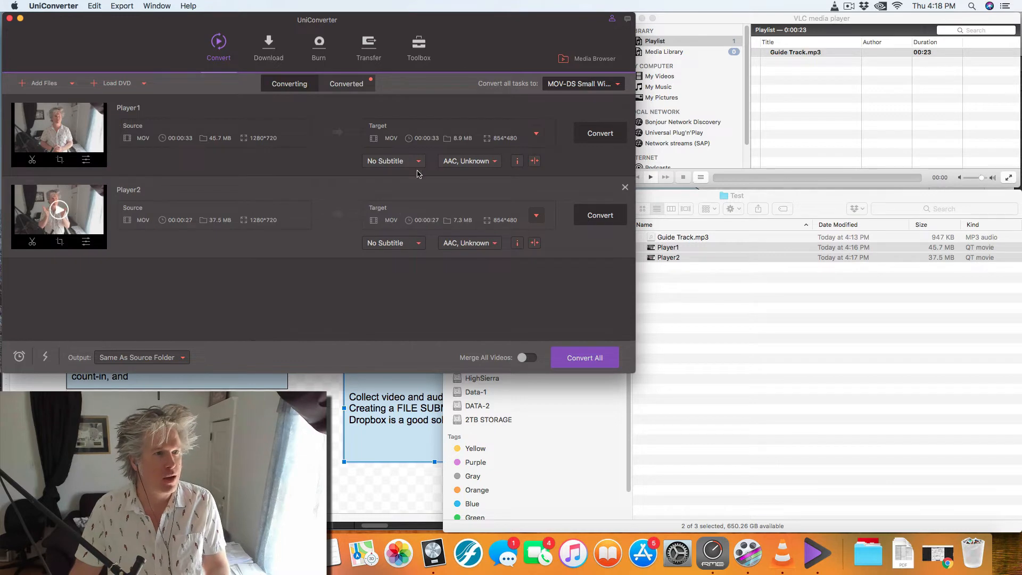
Convert both movies to MOV SD 480P, close UniConverter and return to the Test folder.
click(581, 85)
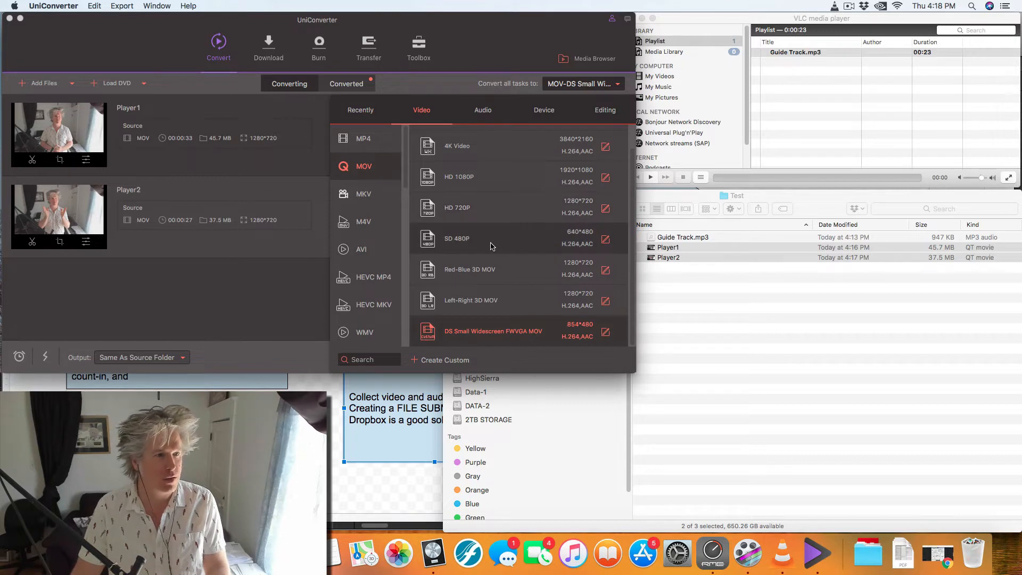
click(525, 245)
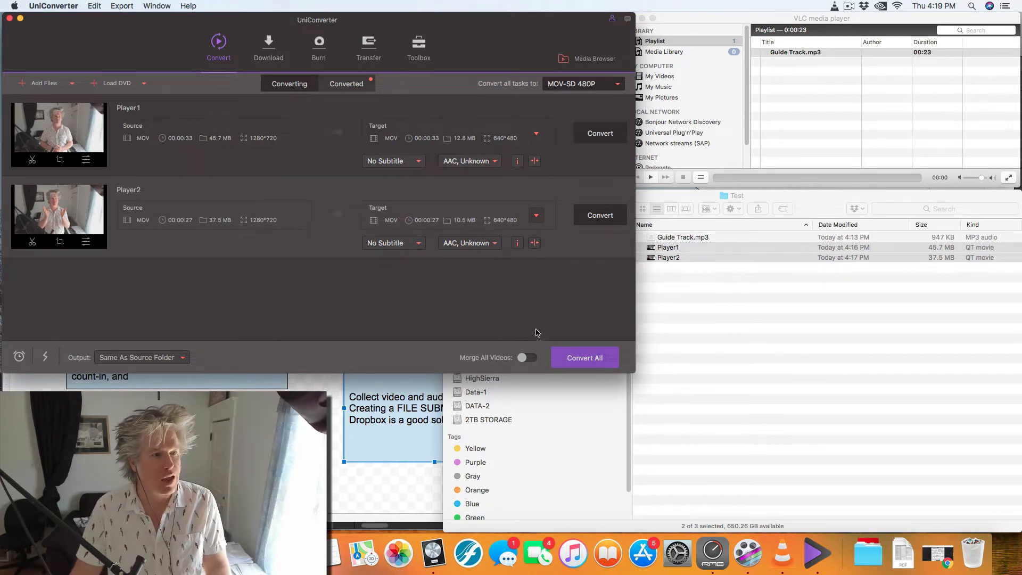
click(590, 362)
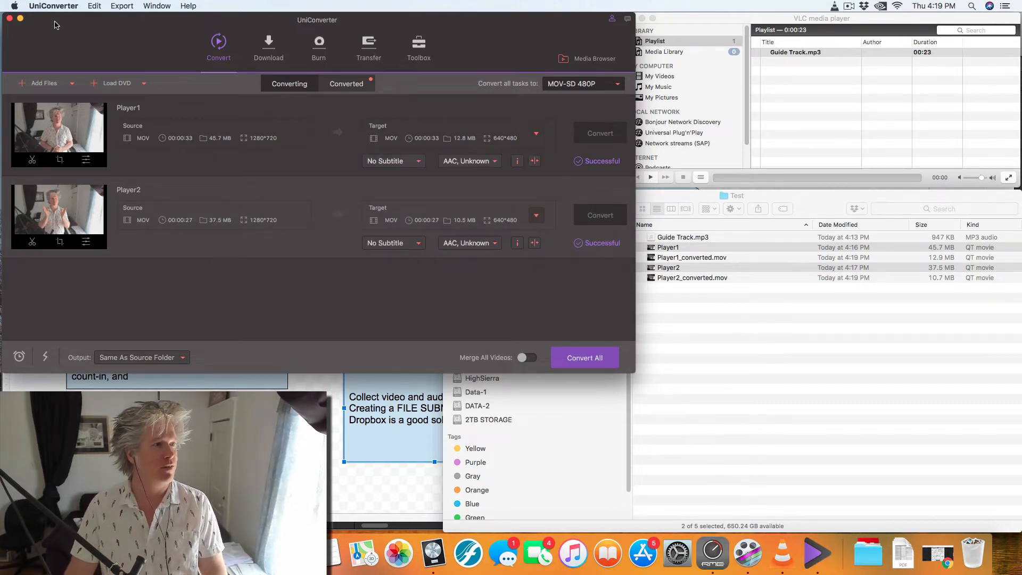
click(10, 20)
click(793, 383)
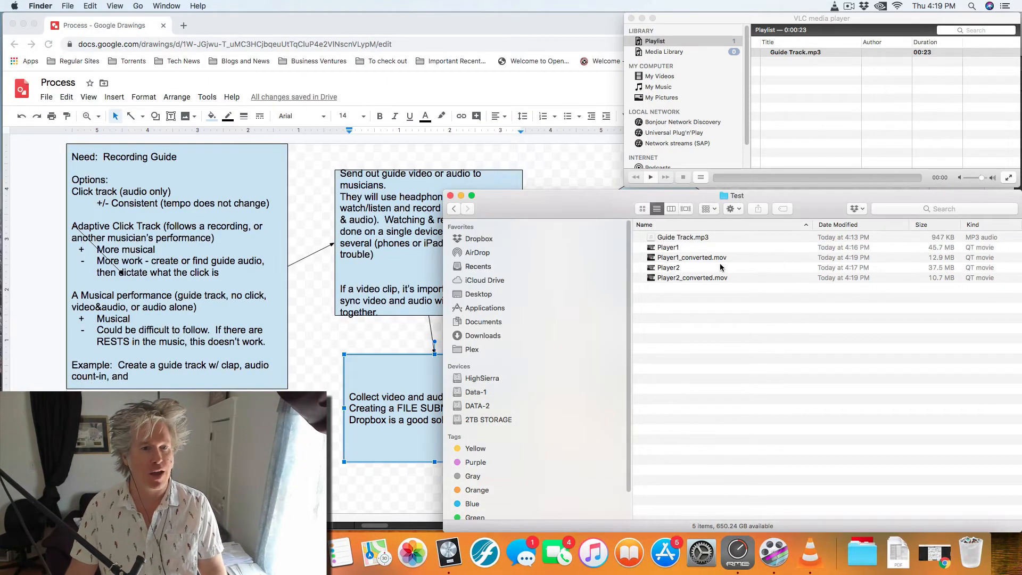
Open Player1_converted.mov in QuickTime Player, then reposition and resize its window beside the Drawings notes.
click(687, 259)
click(704, 277)
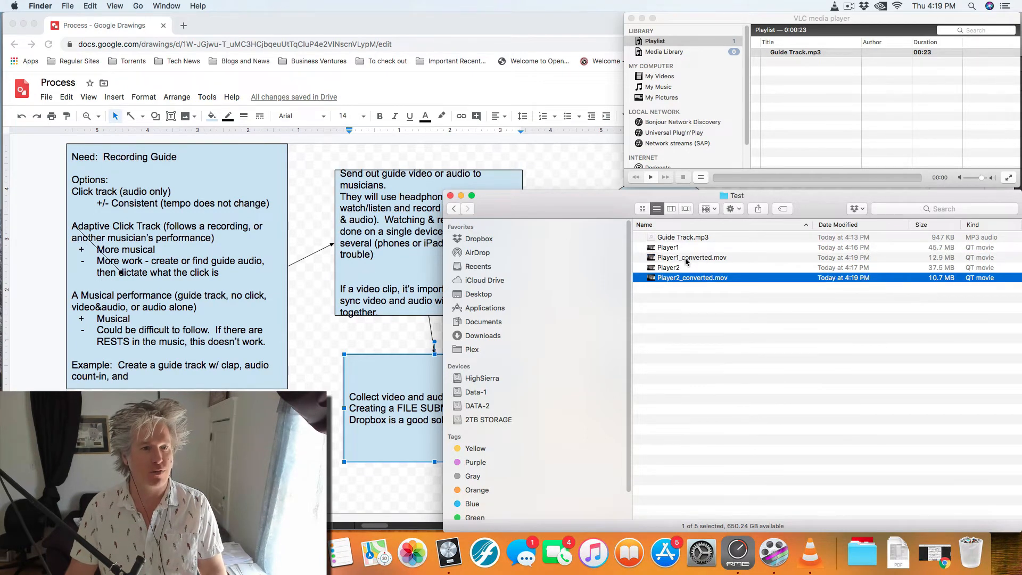
click(687, 258)
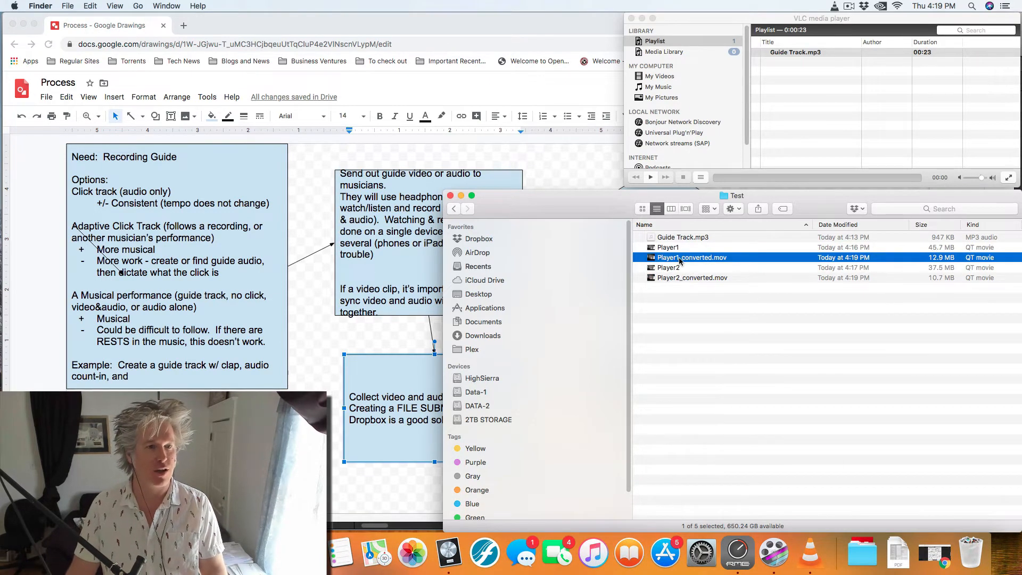
right_click(680, 260)
mouse_move(754, 273)
click(873, 277)
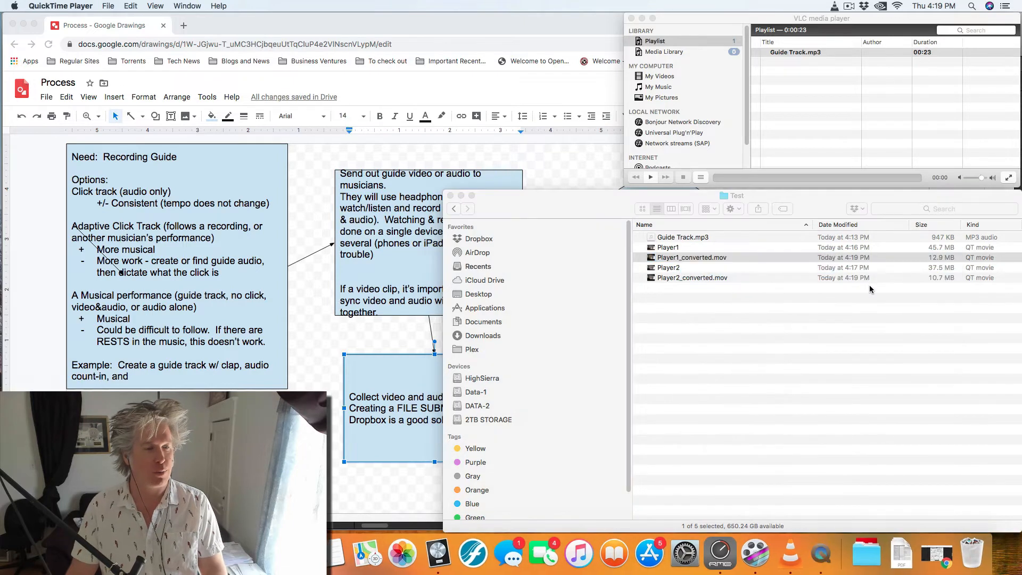
drag(186, 91, 498, 36)
drag(672, 275, 847, 408)
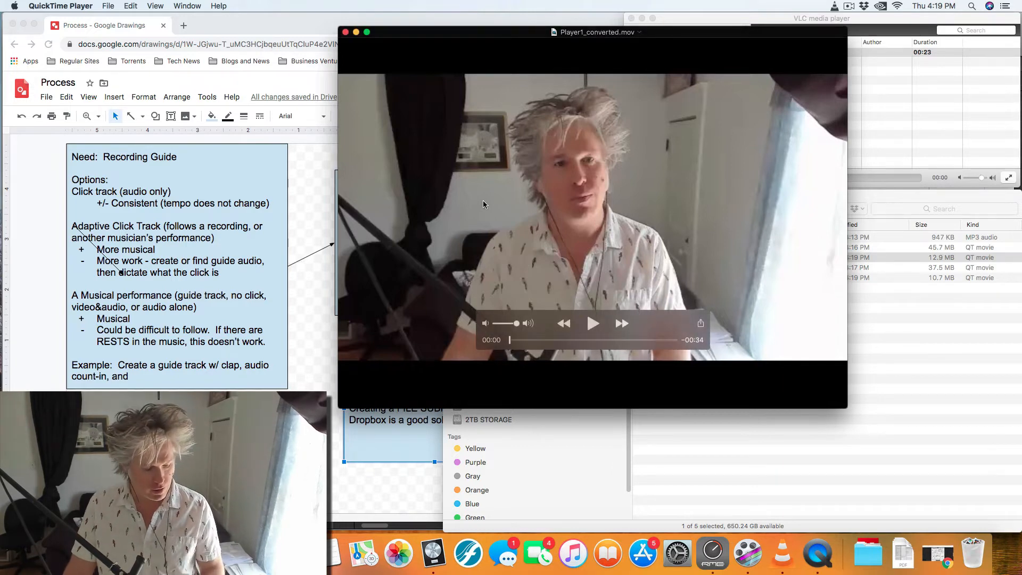
Trim the start of Player1_converted.mov so that the clip begins exactly at the clap.
key(super+t)
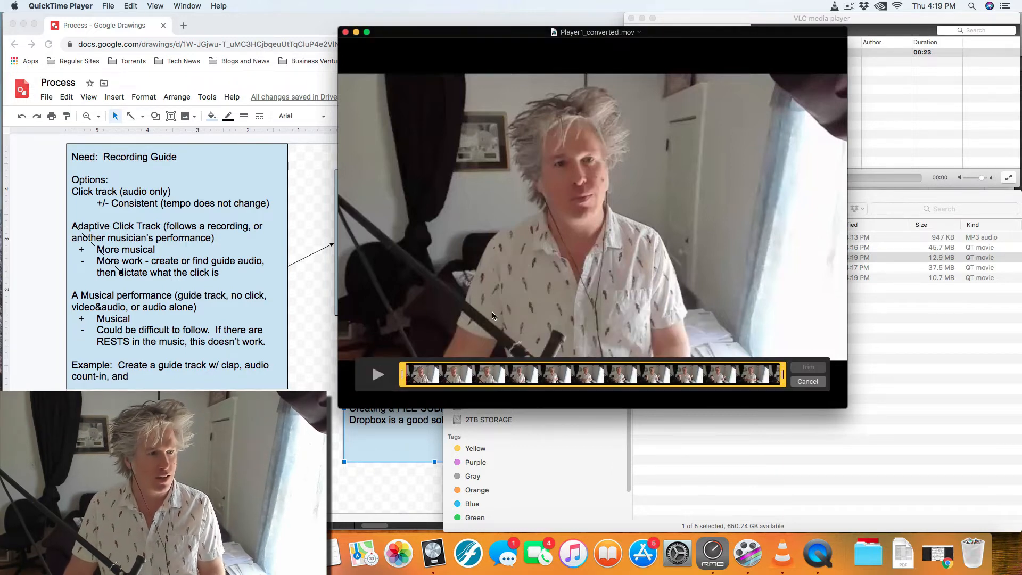
drag(403, 376, 555, 392)
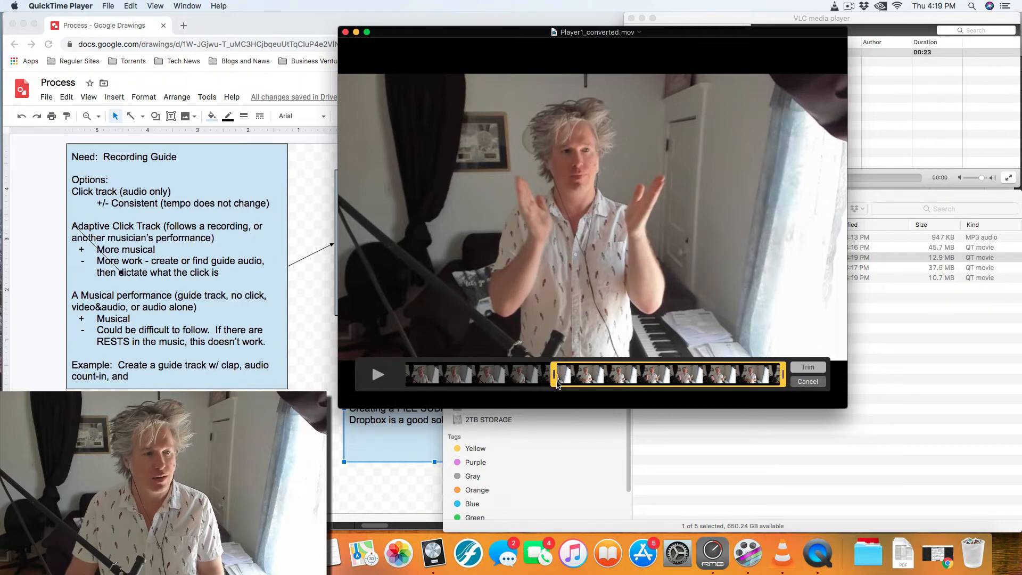
drag(555, 377, 574, 391)
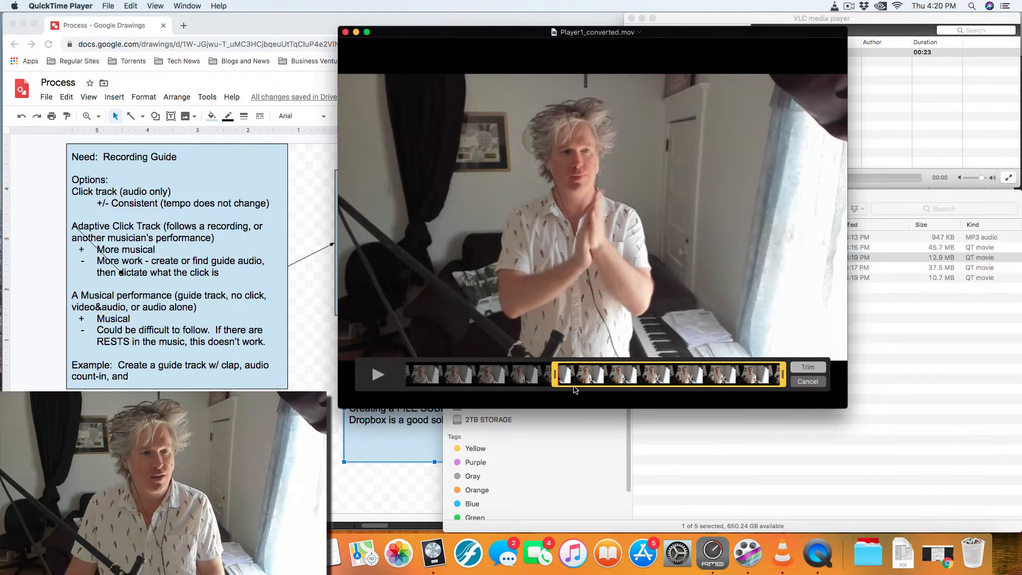
click(806, 367)
Save the trimmed clip in the Test folder as Player1_converted_trimmed and close its window.
key(super+s)
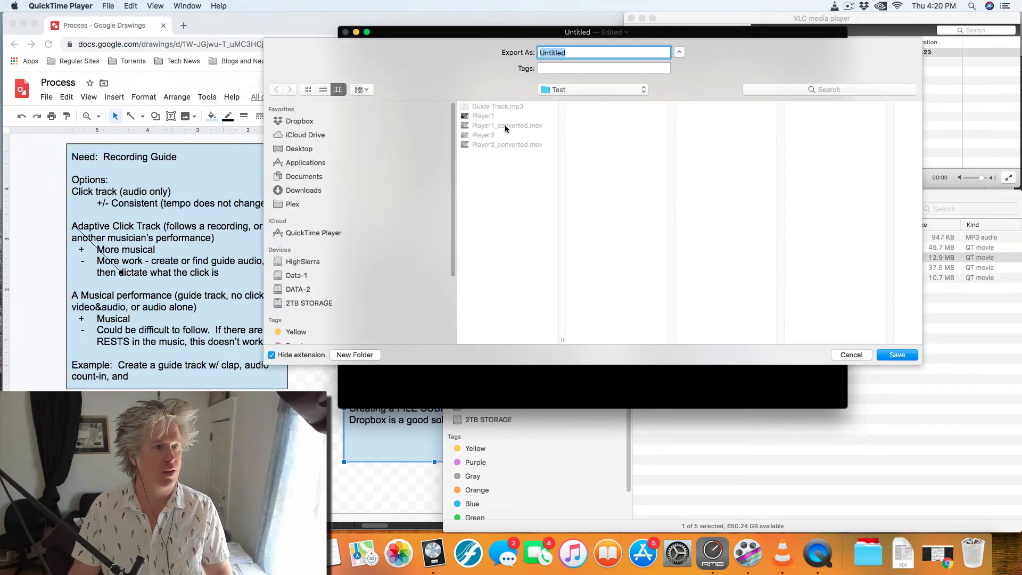
click(505, 127)
click(606, 53)
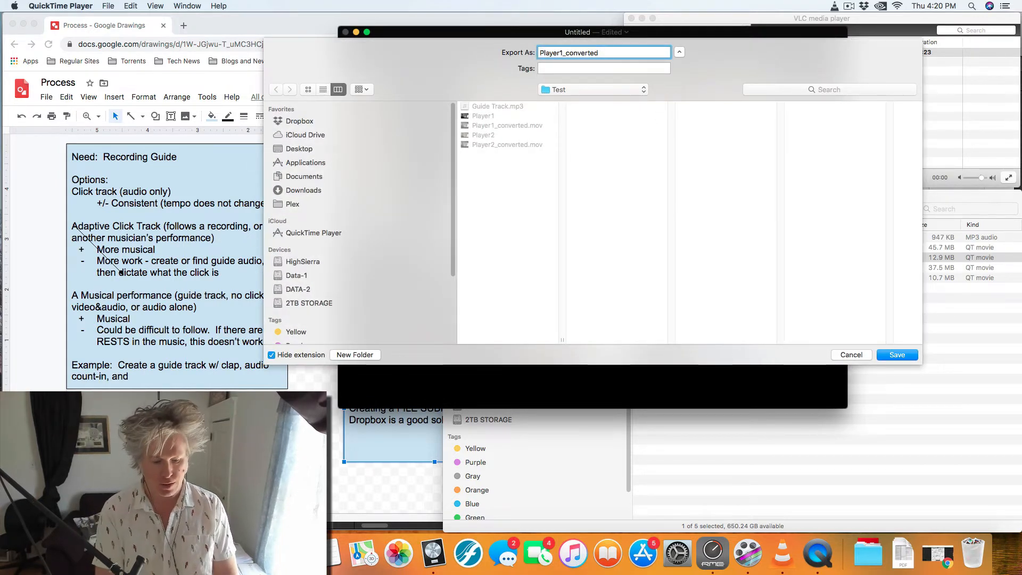
text(_trimmed)
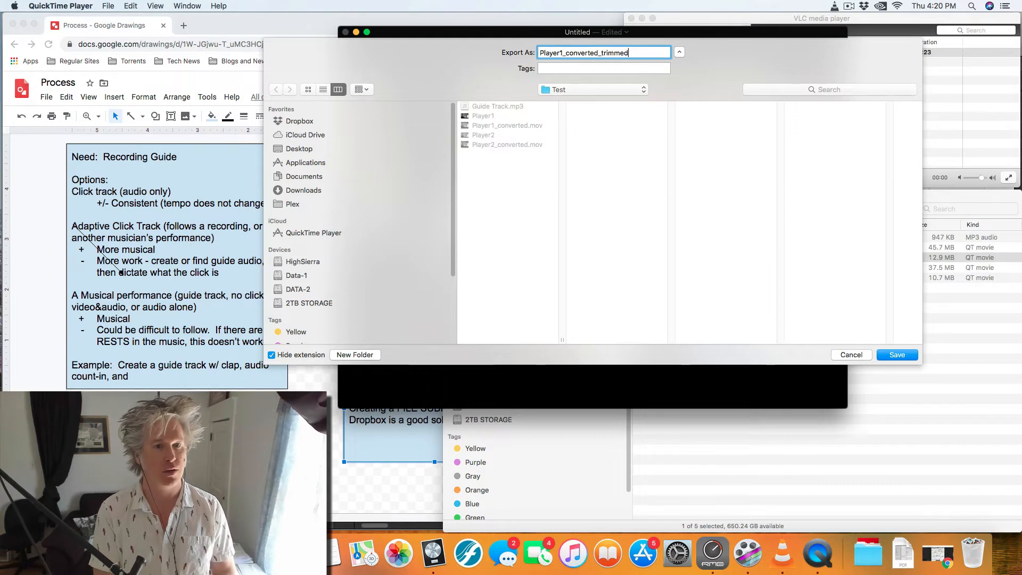
key(Return)
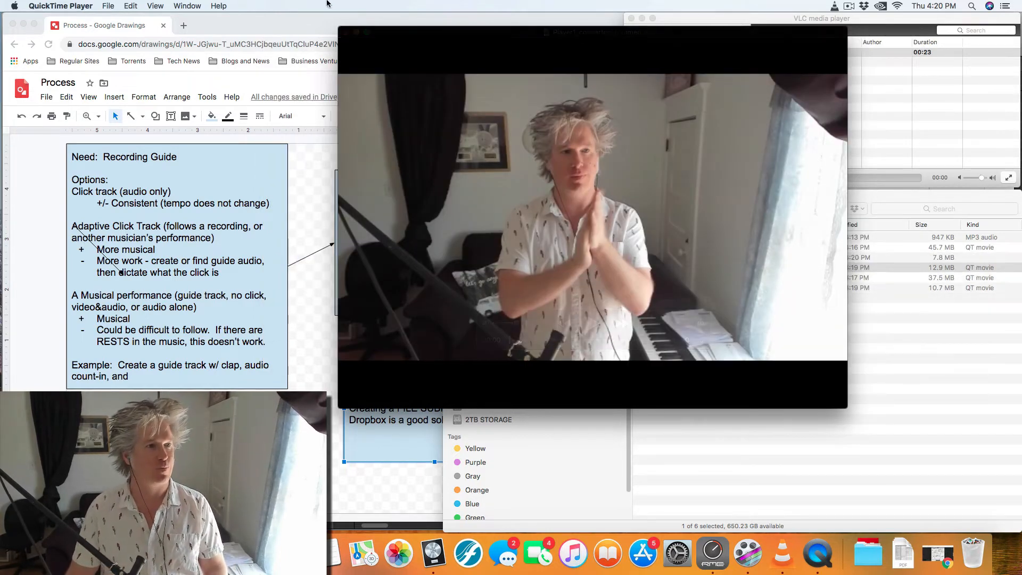
click(345, 33)
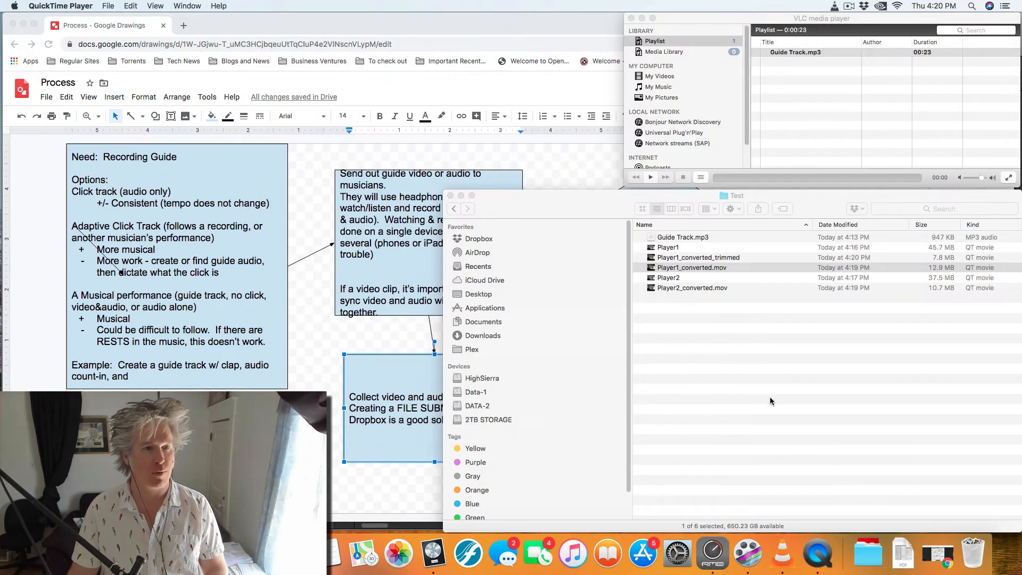
Open Player2_converted.mov in QuickTime Player and trim its start so that the clip begins at the clap.
right_click(695, 288)
mouse_move(746, 306)
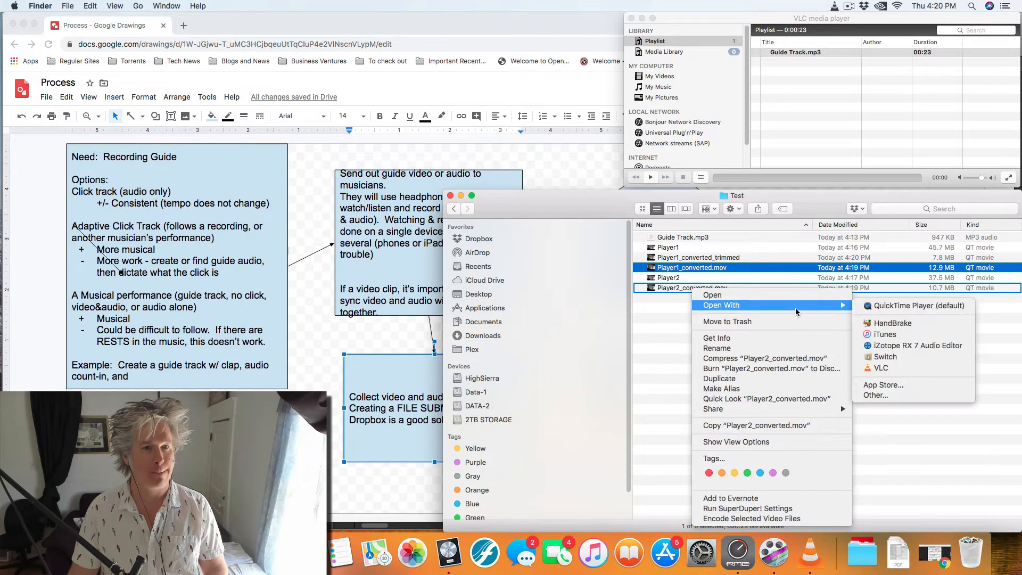
click(904, 307)
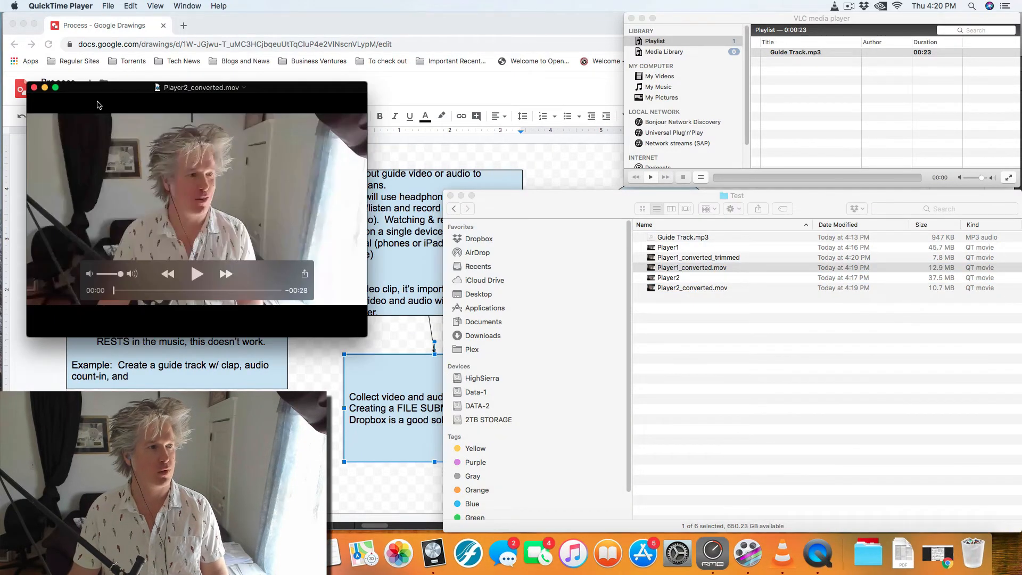
drag(115, 88, 656, 67)
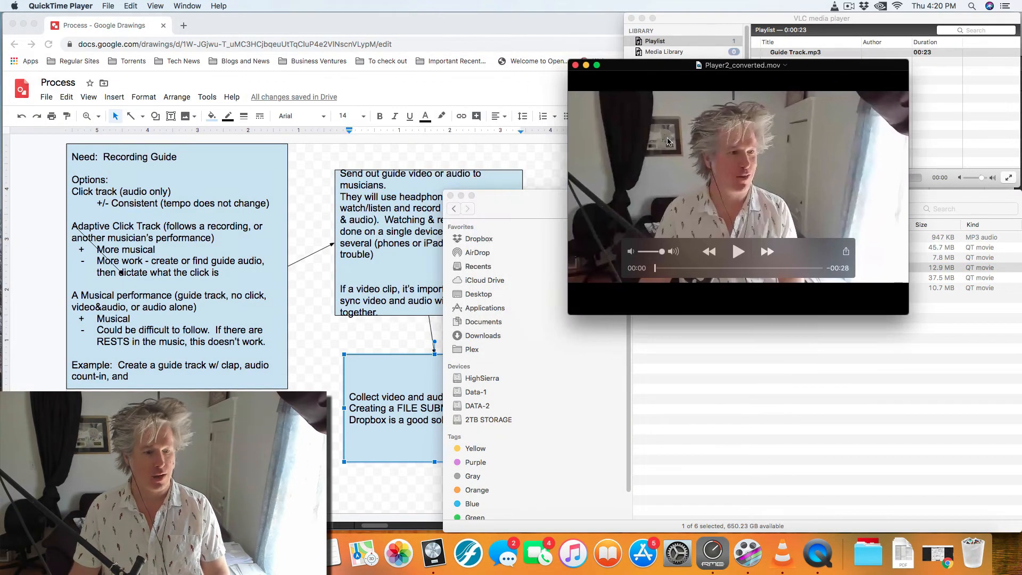
key(super+t)
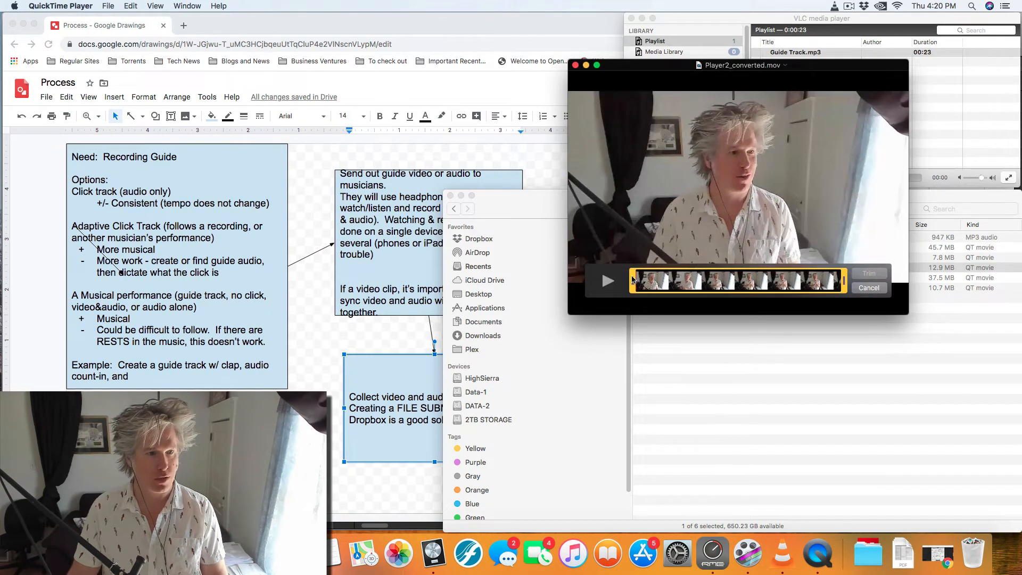
drag(633, 281, 726, 286)
click(884, 276)
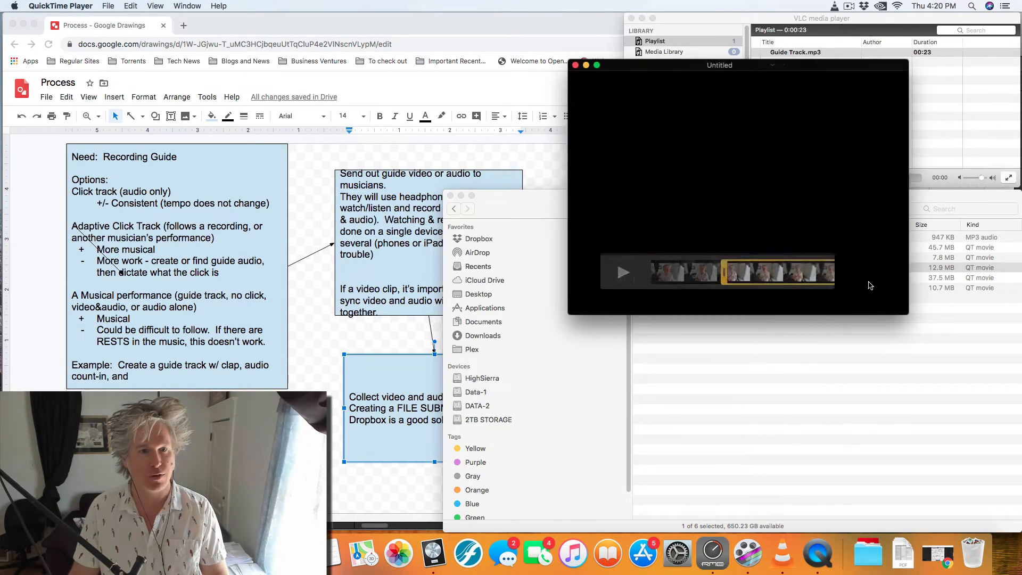
Save the trimmed clip in the Test folder as Player2_converted_trimmed, close it and clear the file selection.
key(super+s)
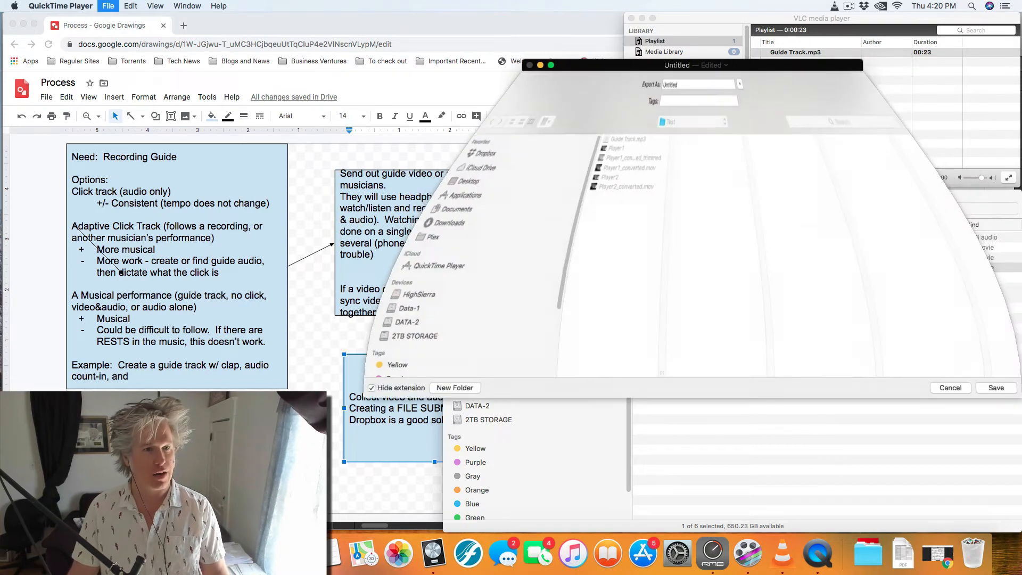
click(586, 178)
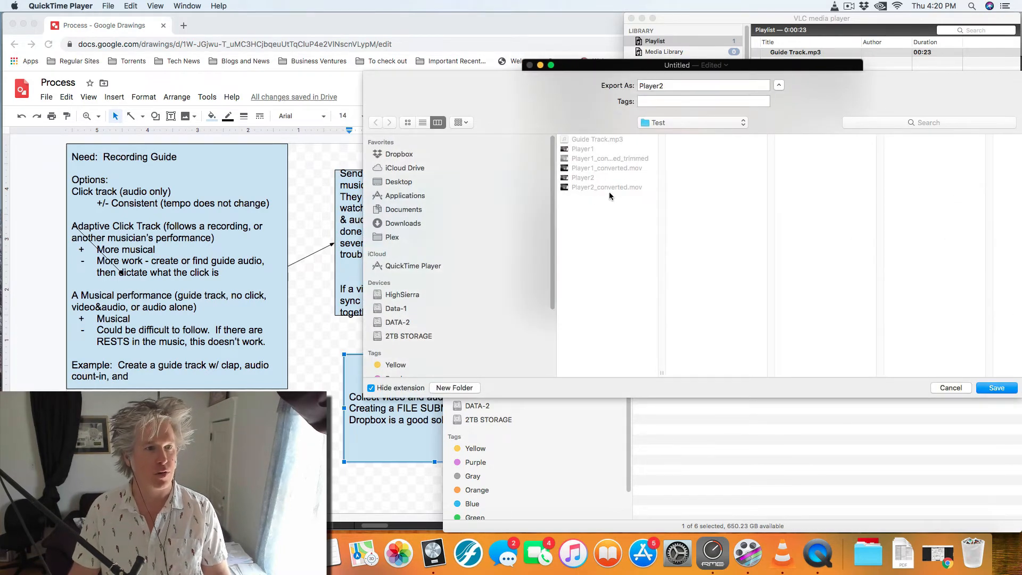
click(609, 188)
click(710, 87)
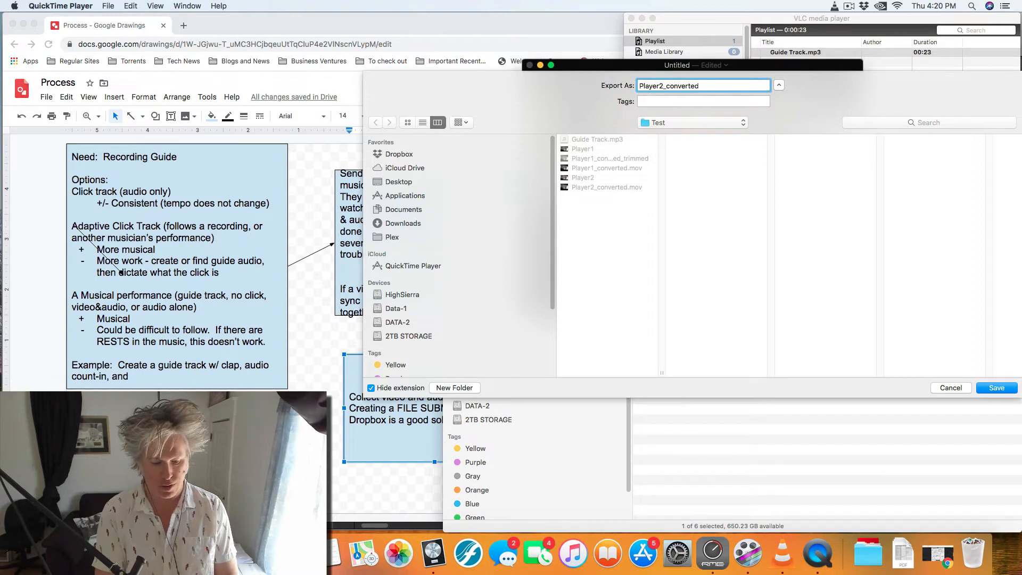
key(Return)
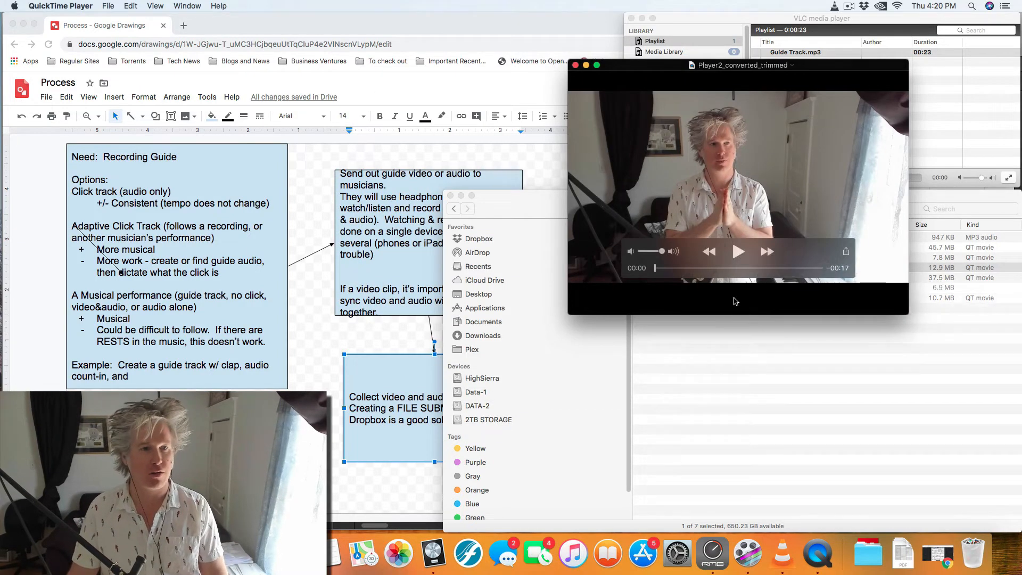
click(575, 65)
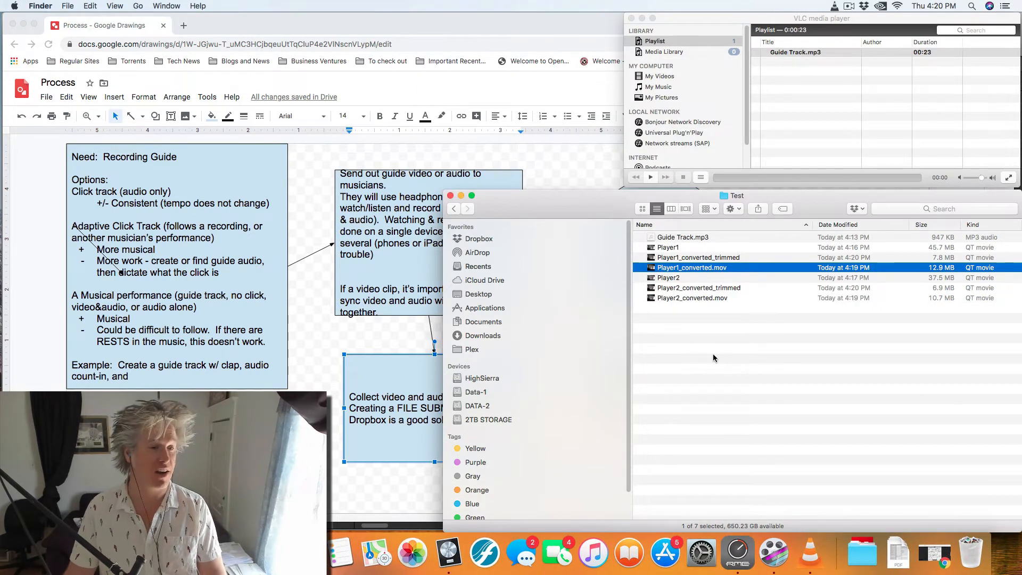
click(713, 354)
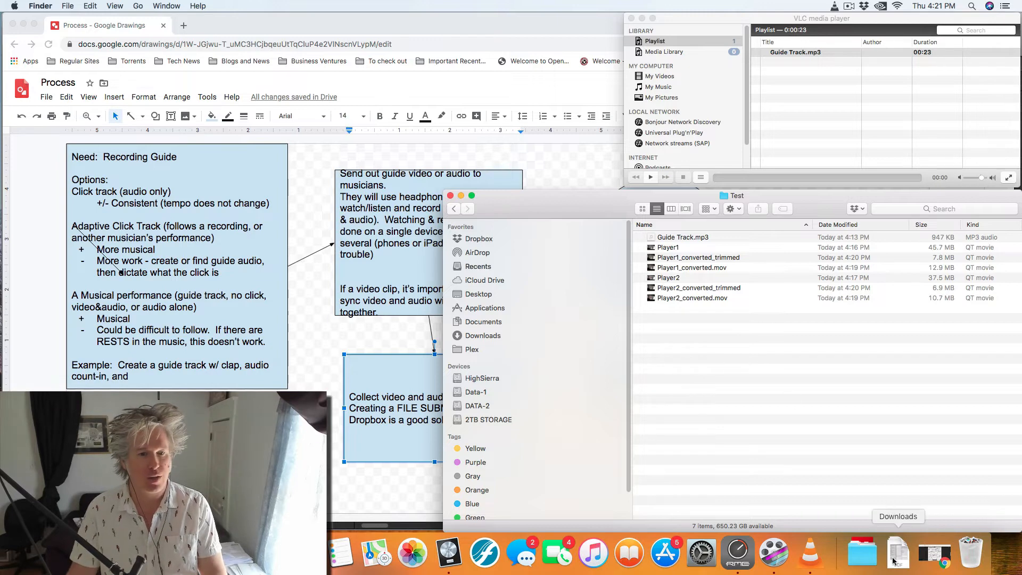
Launch Switch and move its window clear of the Test folder's file list.
click(861, 553)
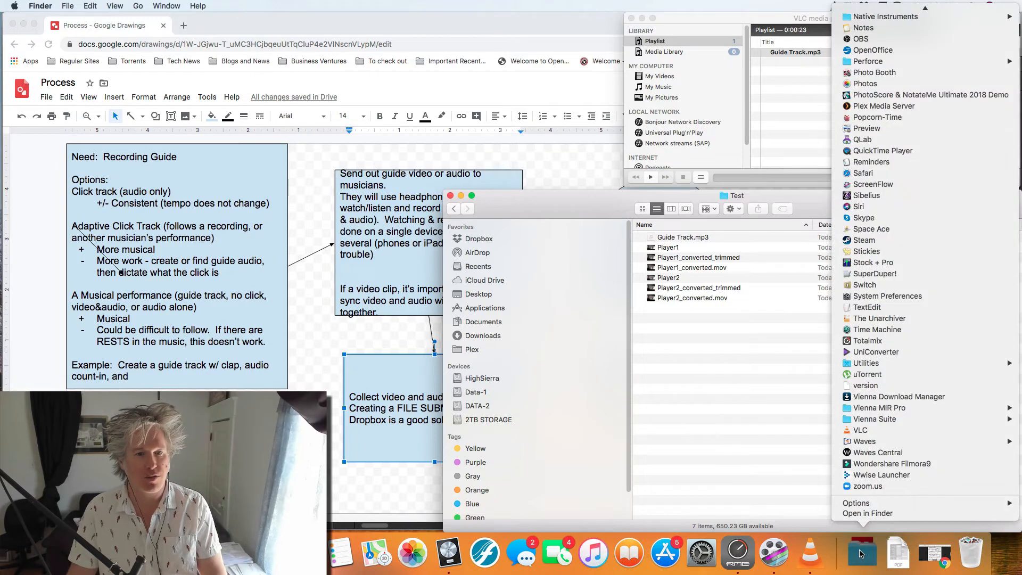
click(870, 287)
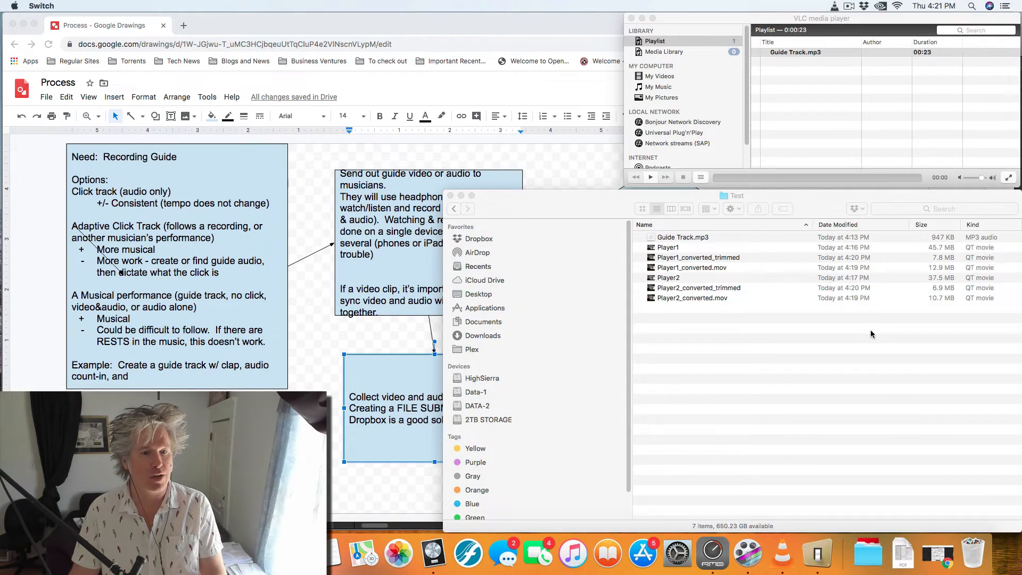
drag(677, 72, 290, 31)
Add Player1_converted_trimmed and Player2_converted_trimmed to Switch, convert them to .wav in their source folder, and close Switch.
click(702, 364)
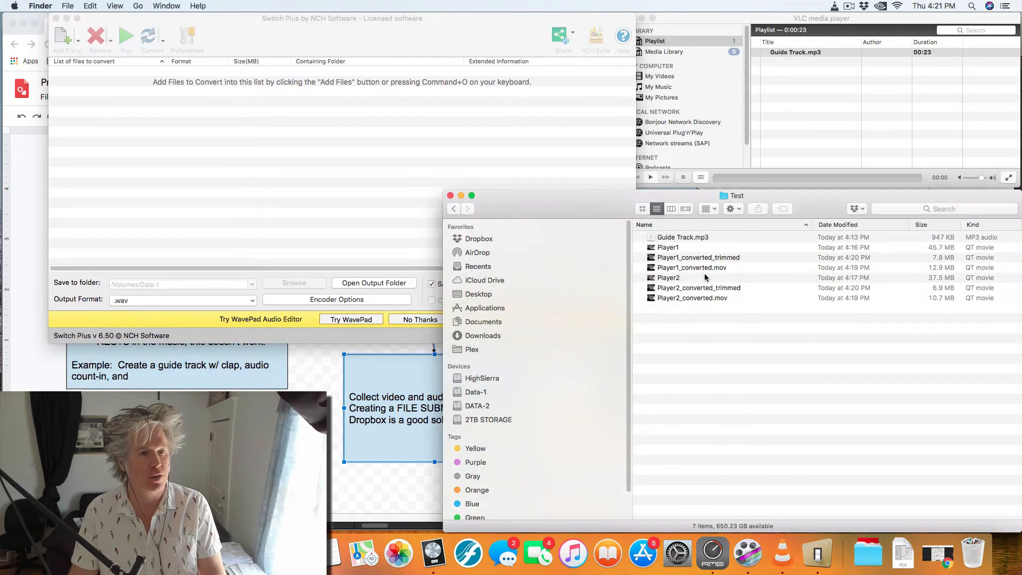
click(697, 257)
super+click(704, 288)
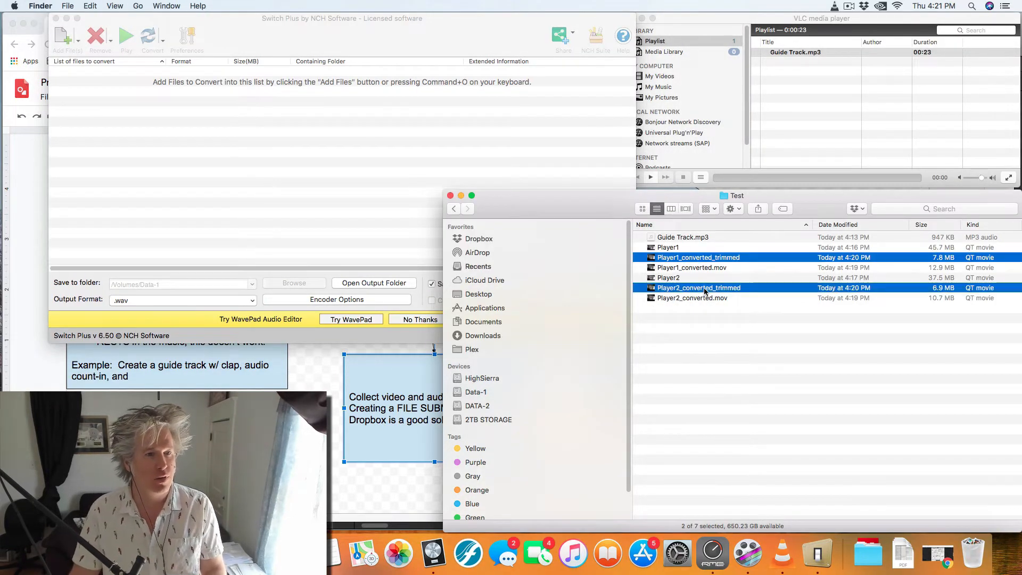
drag(720, 261, 264, 103)
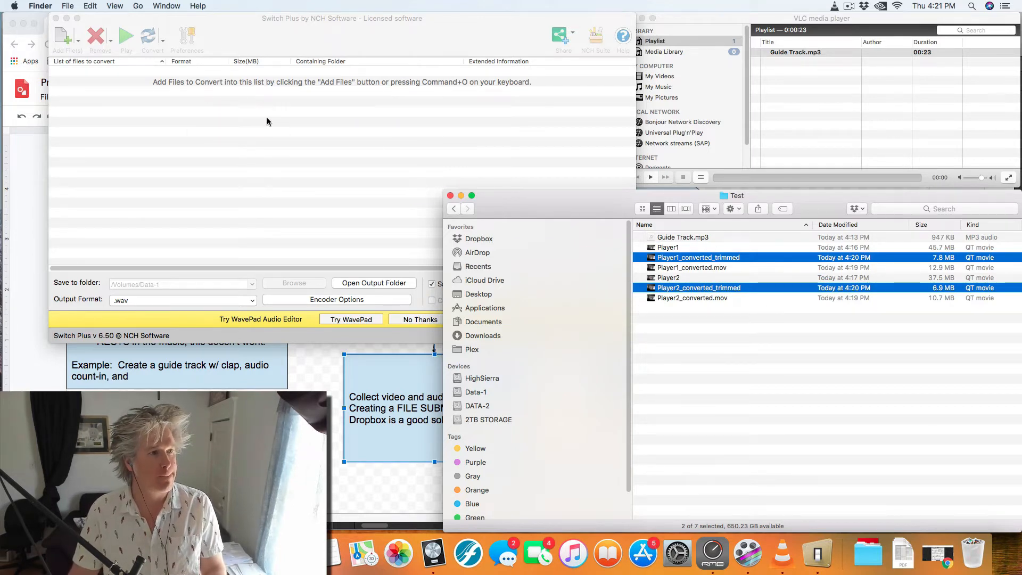
click(348, 33)
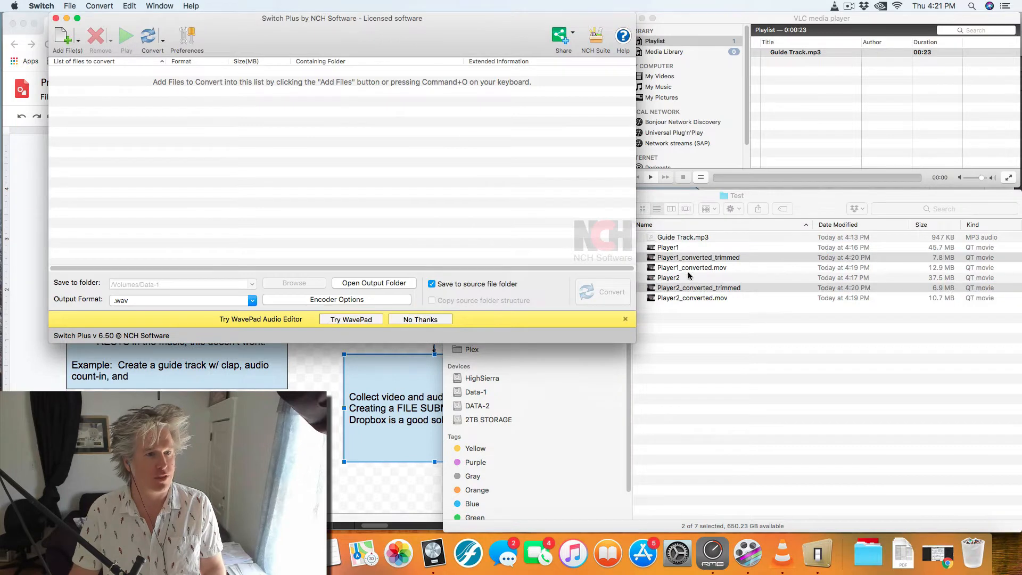
drag(687, 260, 415, 138)
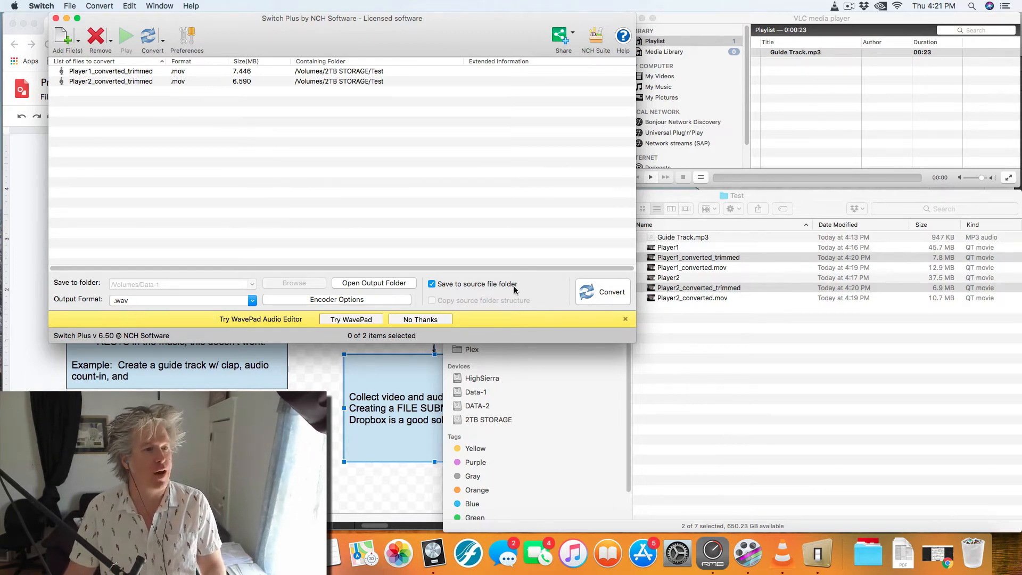
click(603, 297)
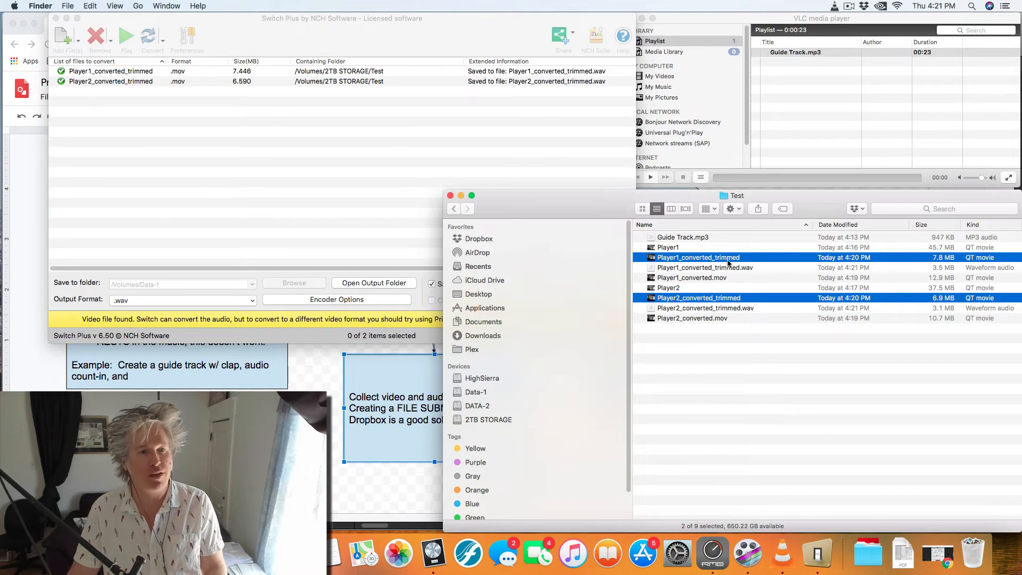
click(57, 18)
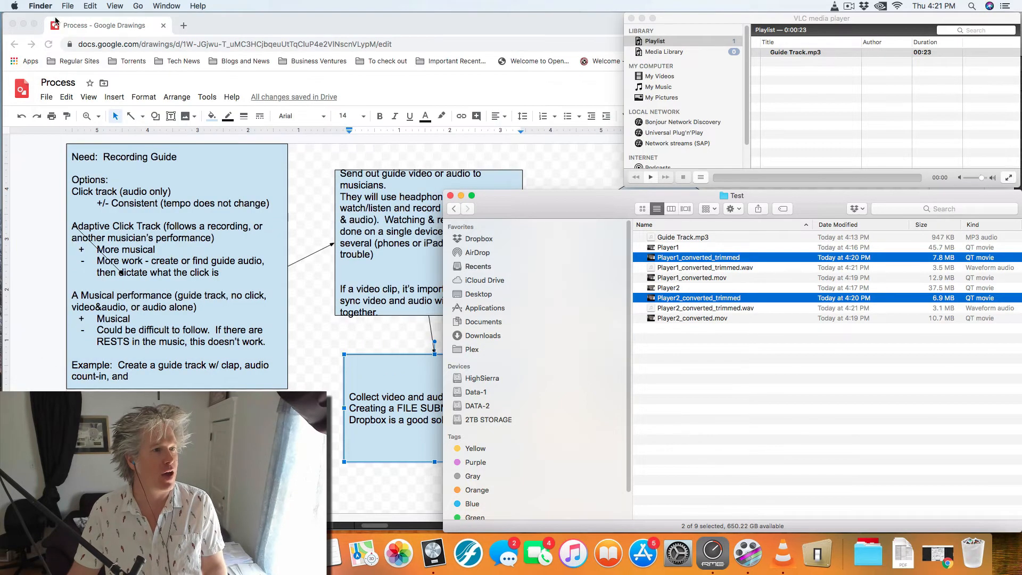
Return to the Process drawing in Chrome and highlight the "Process audio, Process video" box.
key(super+Tab)
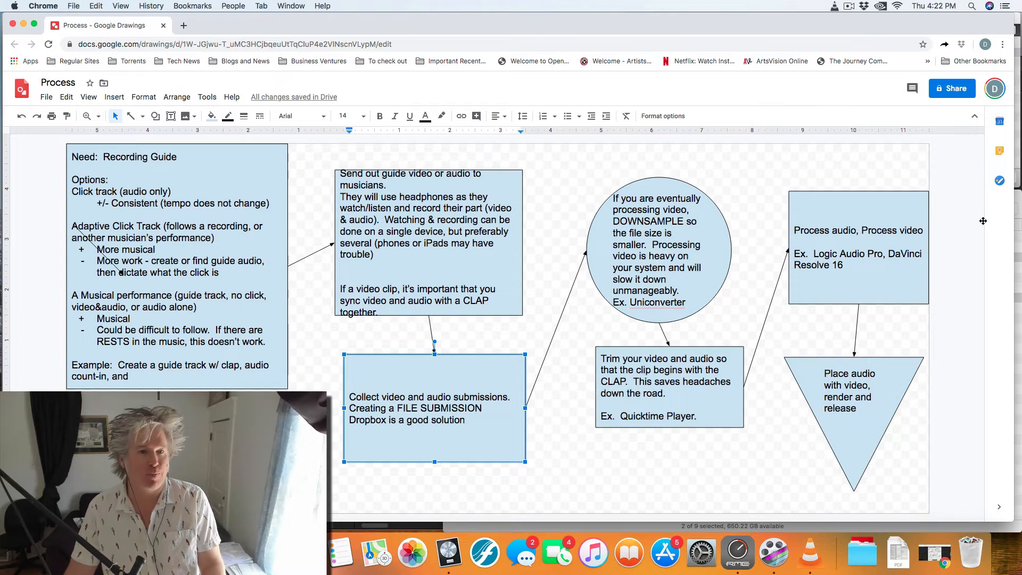
click(831, 240)
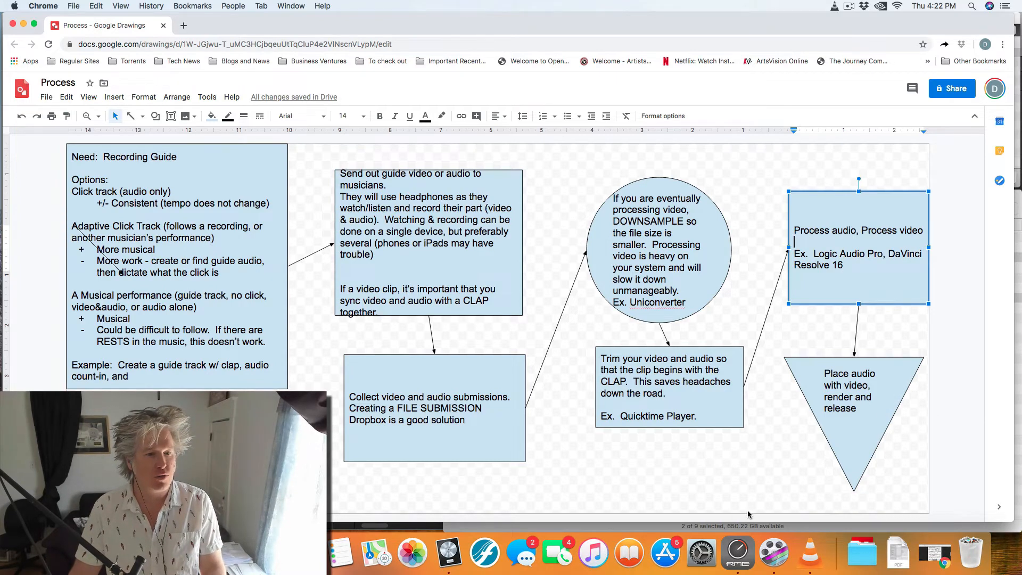
Switch to Logic Pro X, turn off cycle mode and place the Test folder window below the project's tracks.
click(449, 552)
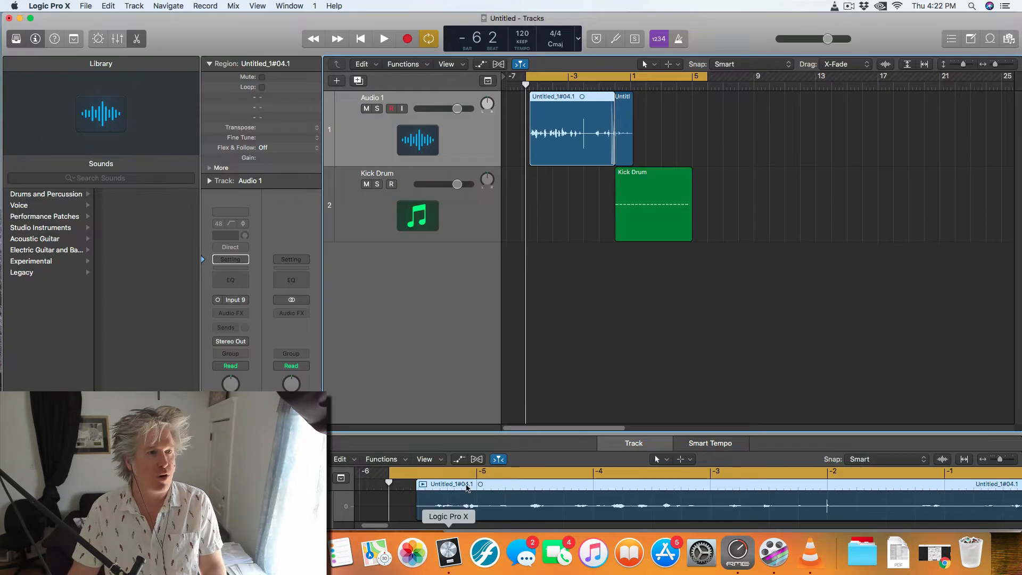
click(598, 311)
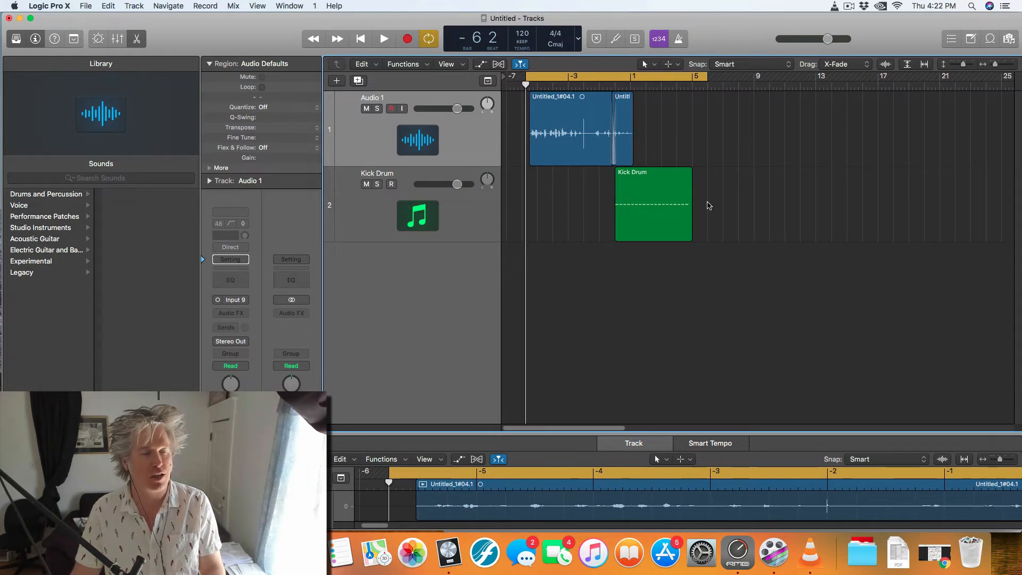
click(661, 76)
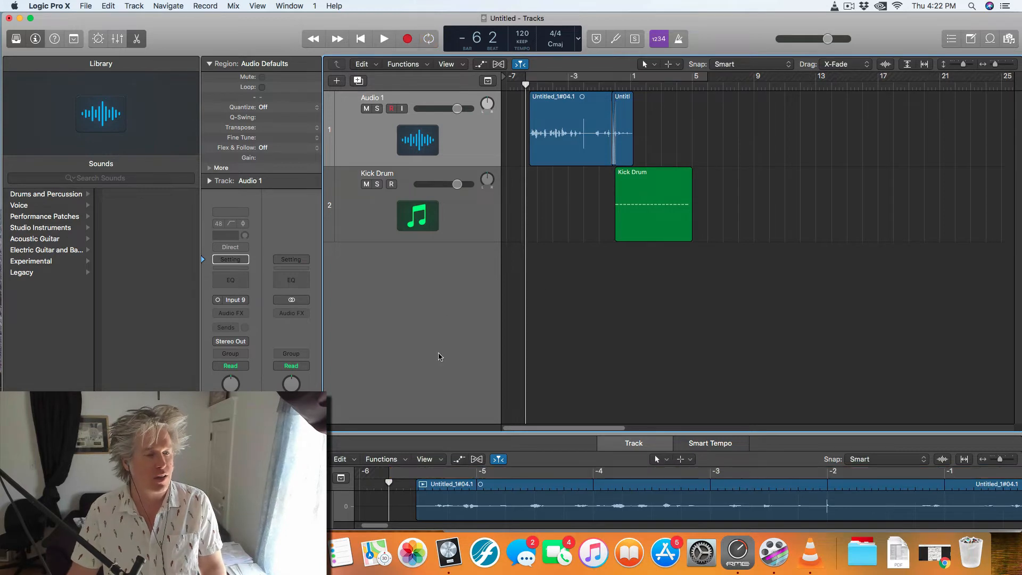
key(super+Tab)
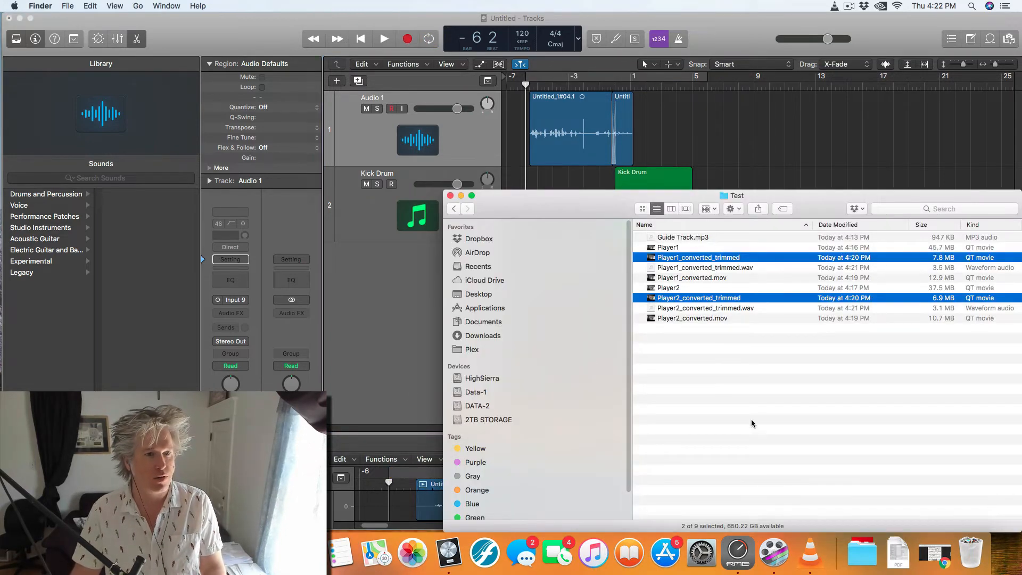
drag(582, 203, 379, 347)
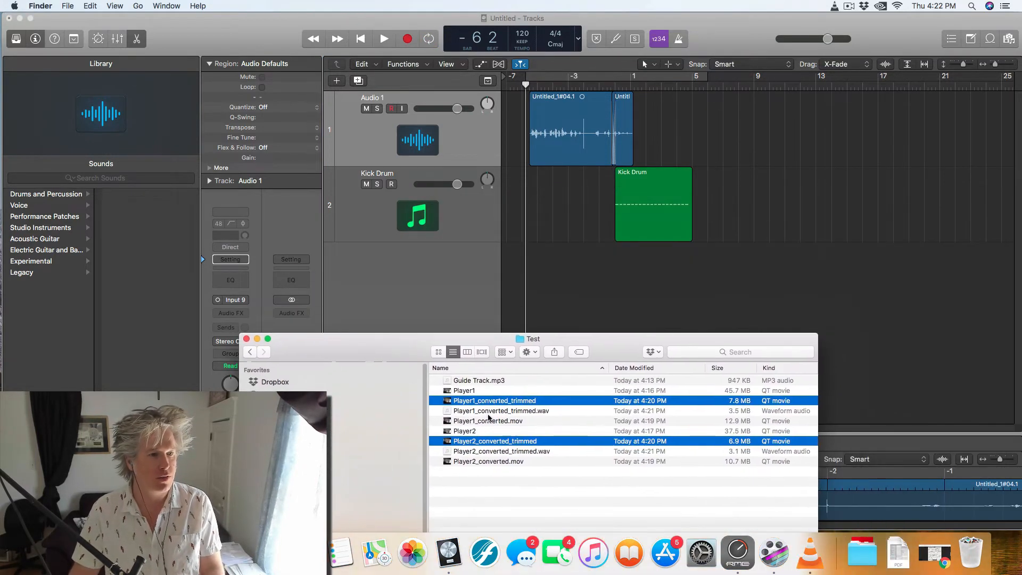
Import Player1_converted_trimmed.wav and Player2_converted_trimmed.wav from the Test folder into the project as new tracks below Kick Drum.
click(497, 413)
super+click(503, 451)
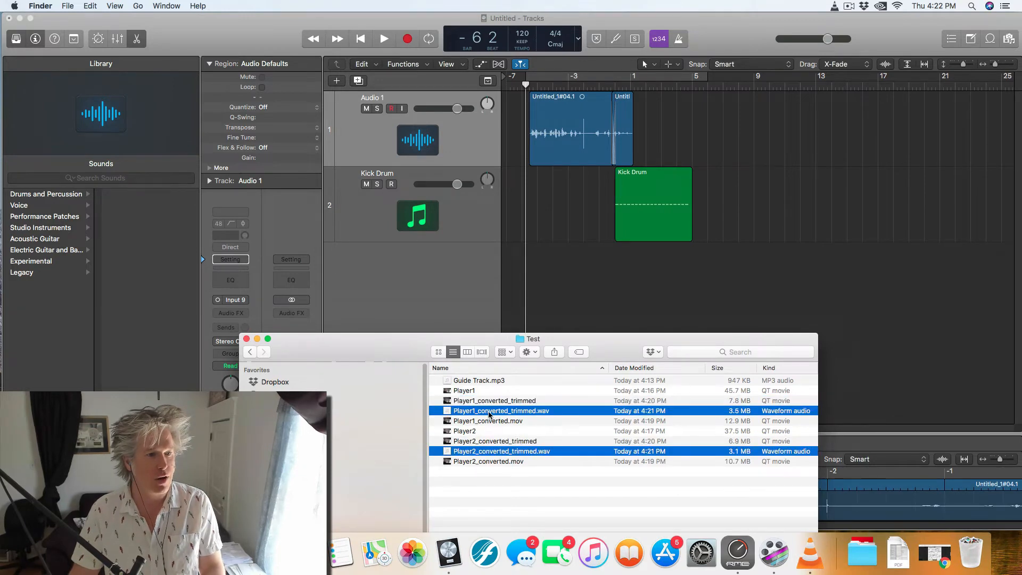
drag(490, 415, 585, 263)
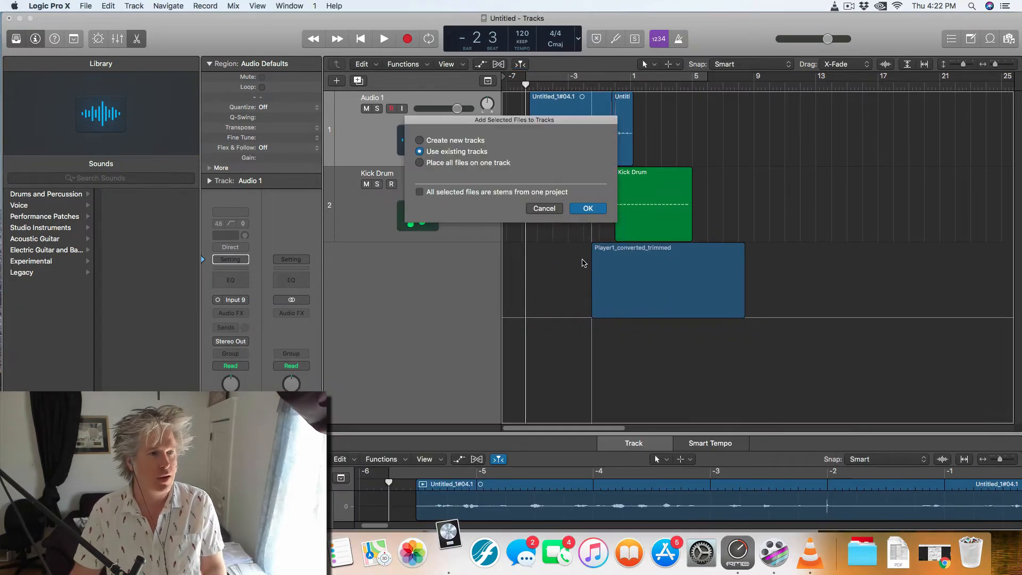
click(440, 141)
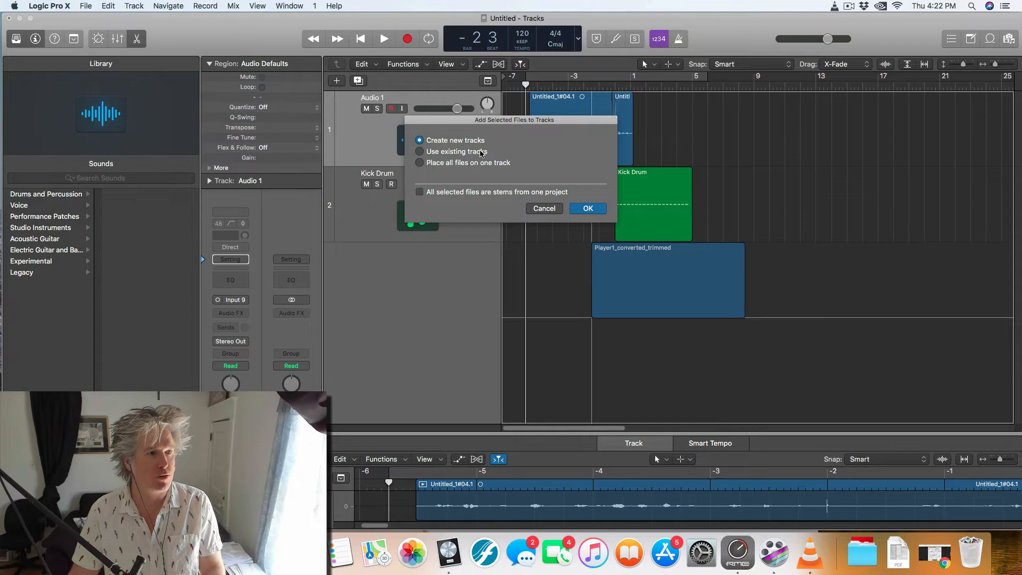
click(587, 210)
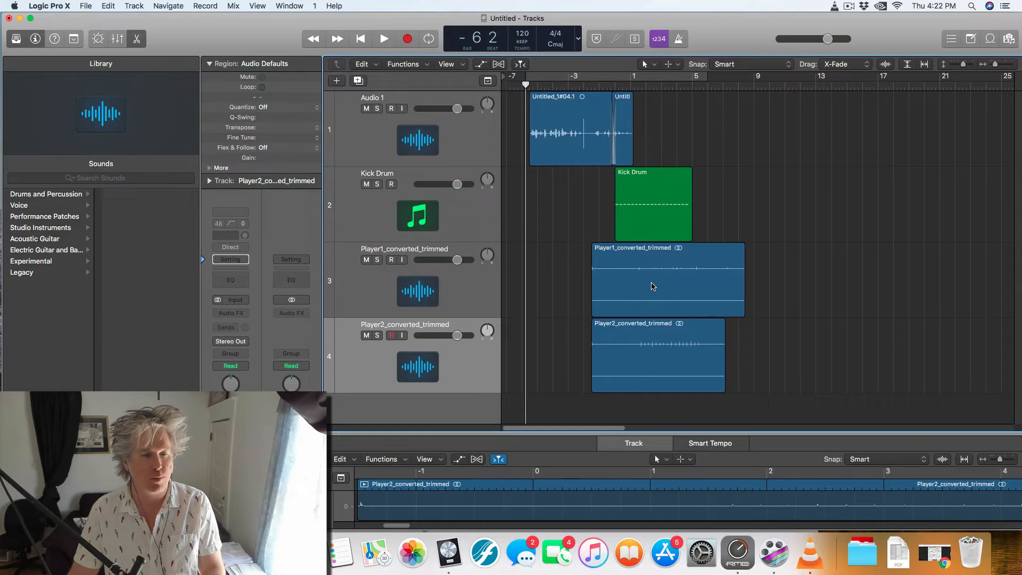
Examine the claps at the start of both player regions and compare their placement with the guide tracks above.
click(653, 286)
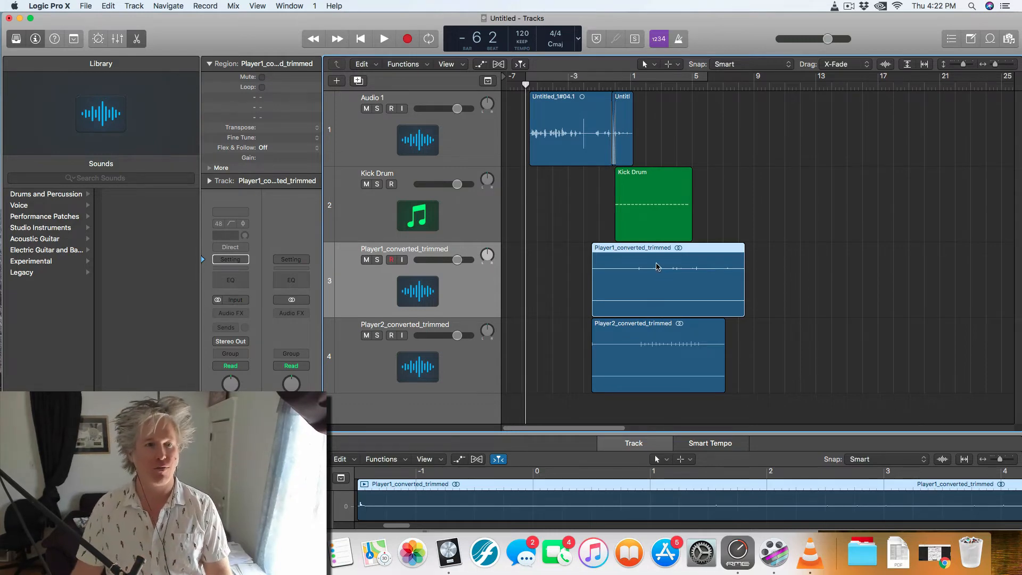
key(super+Right)
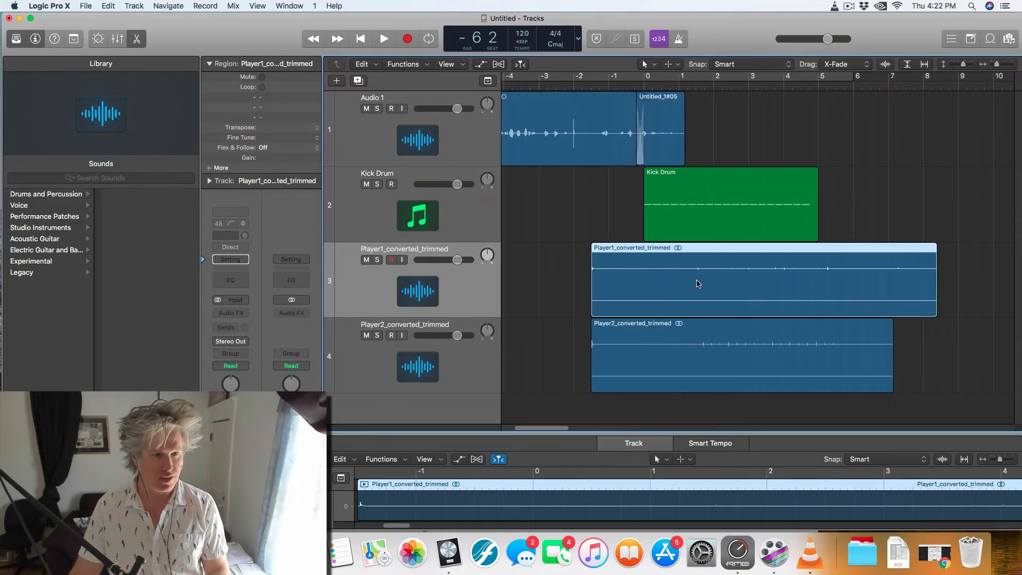
key(super+Down)
key(super+Down)
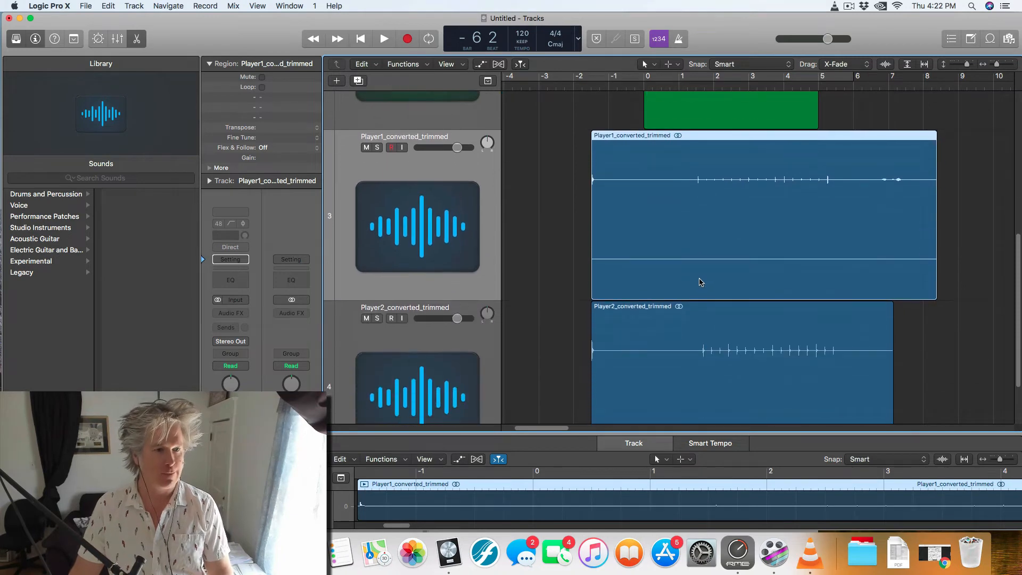
key(super+Right)
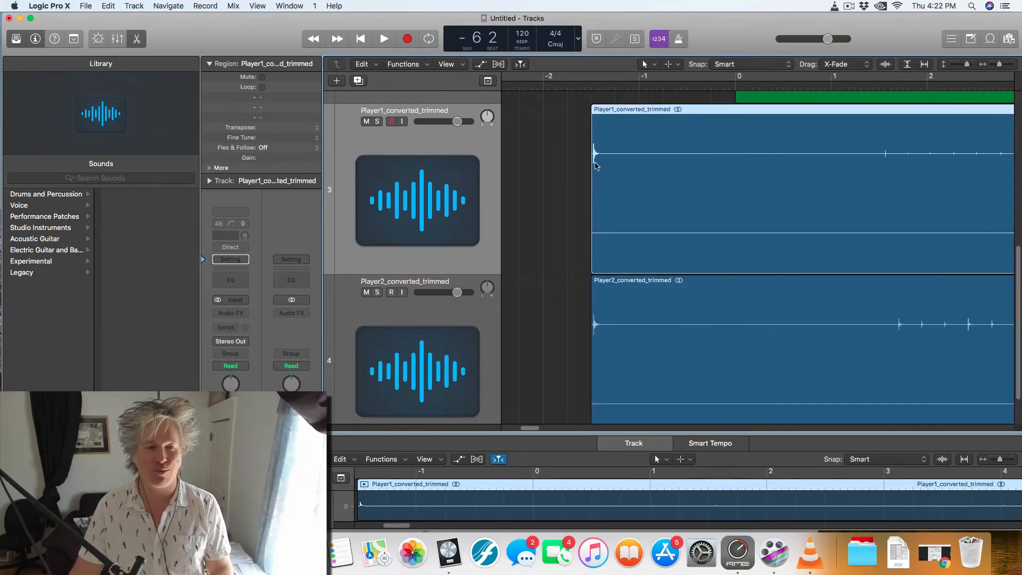
key(super+Left)
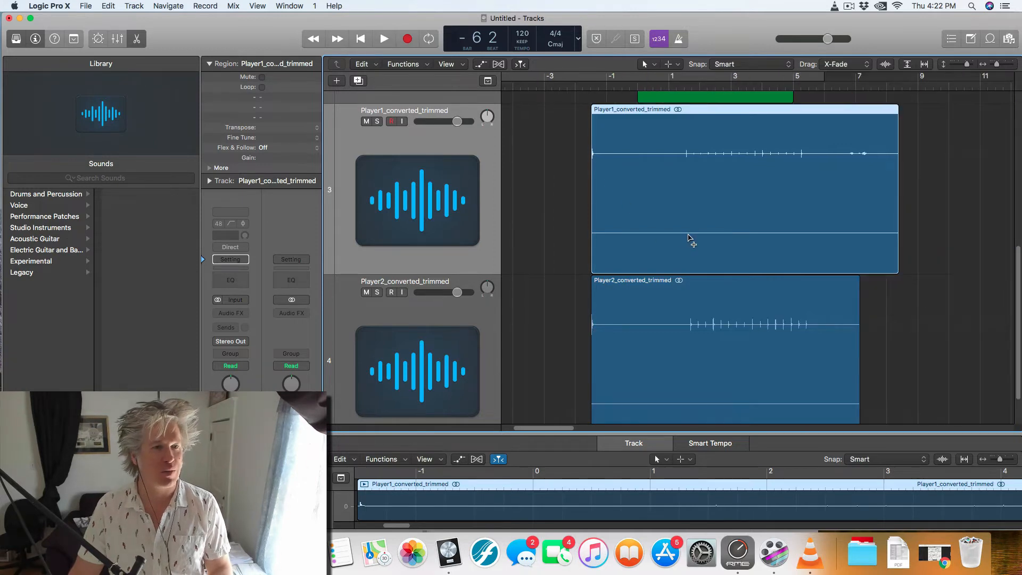
key(super+Left)
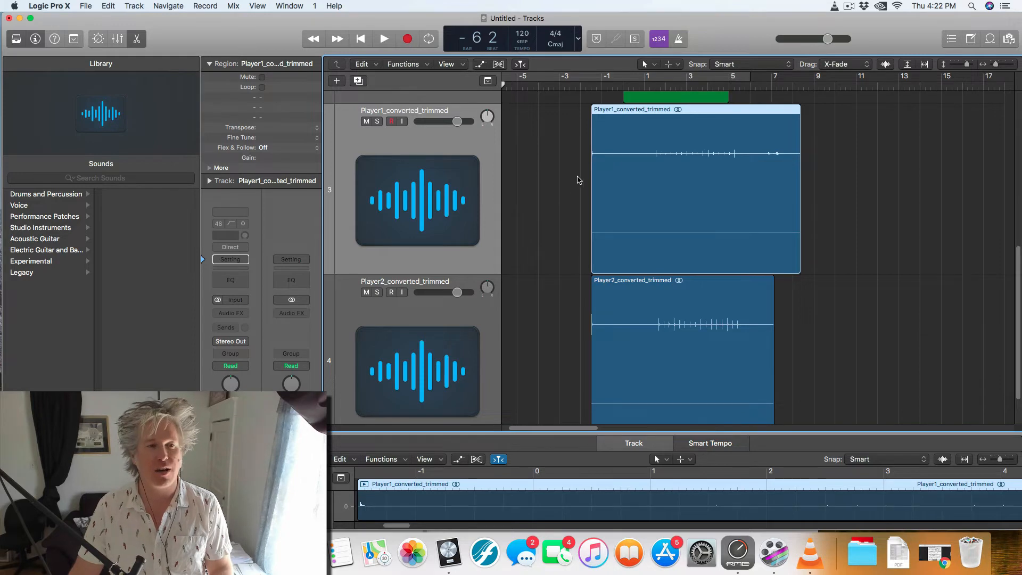
scroll(581, 210, up, 4)
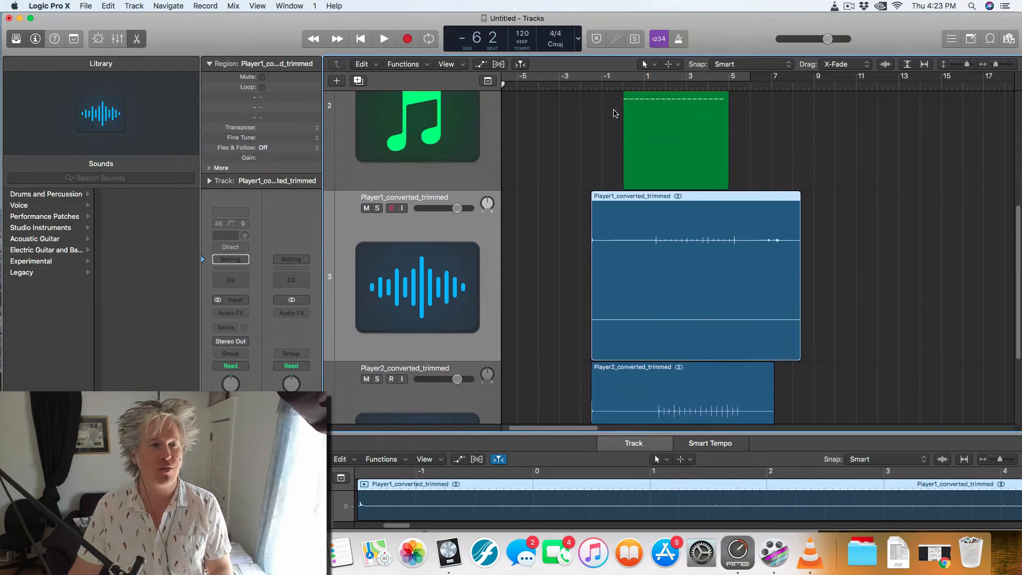
scroll(618, 128, up, 8)
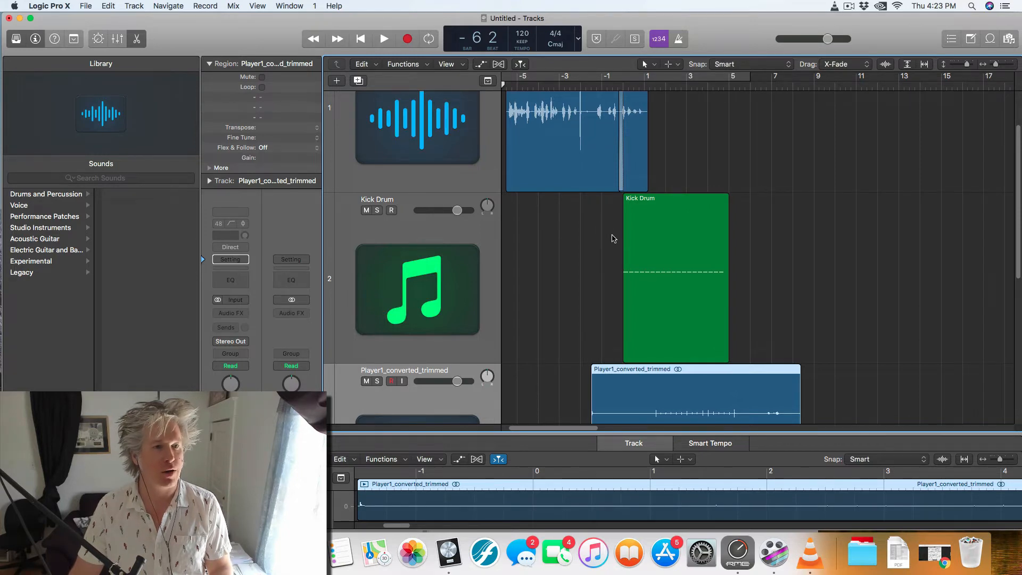
scroll(613, 238, down, 3)
scroll(615, 239, up, 3)
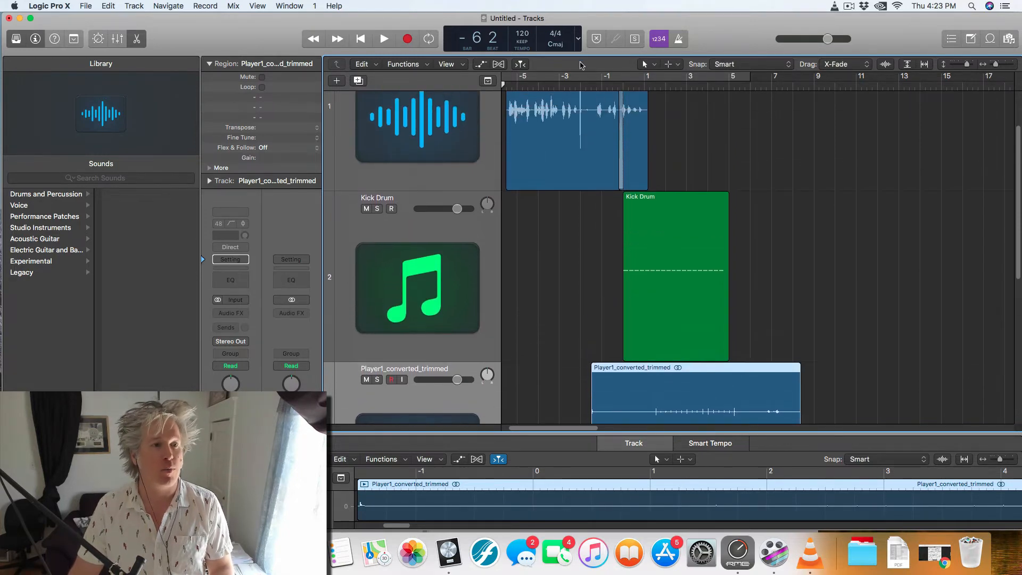
Locate the clap in the Audio 1 region, play it briefly and set the playhead on it at bar -2.
click(580, 86)
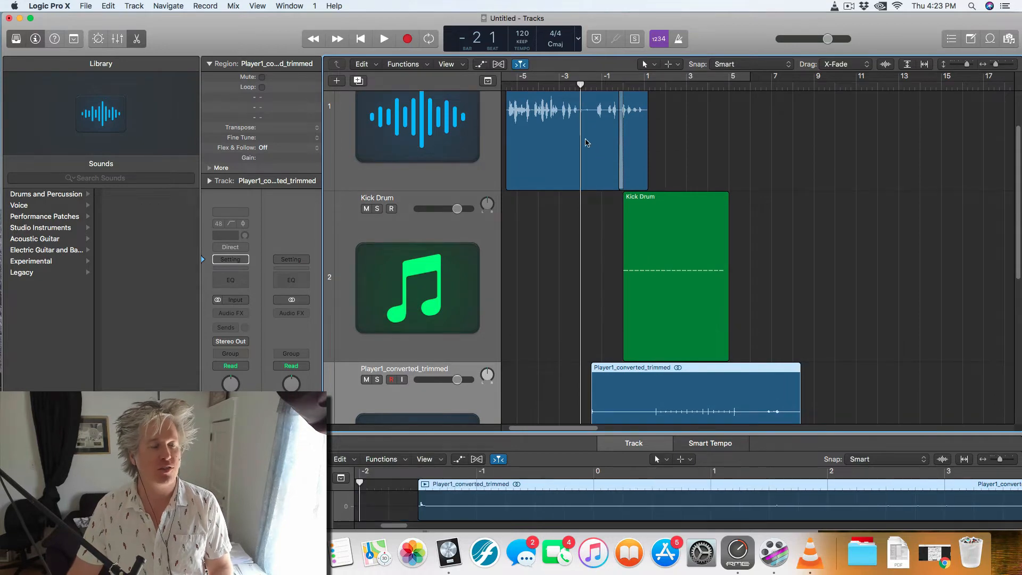
scroll(586, 133, up, 3)
scroll(601, 138, up, 5)
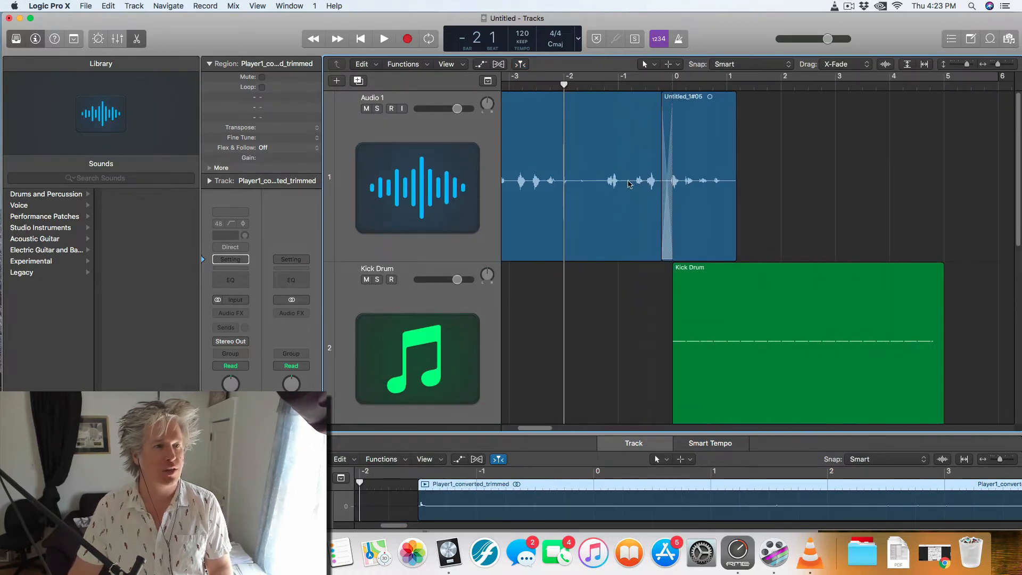
scroll(614, 159, left, 3)
drag(643, 87, 630, 87)
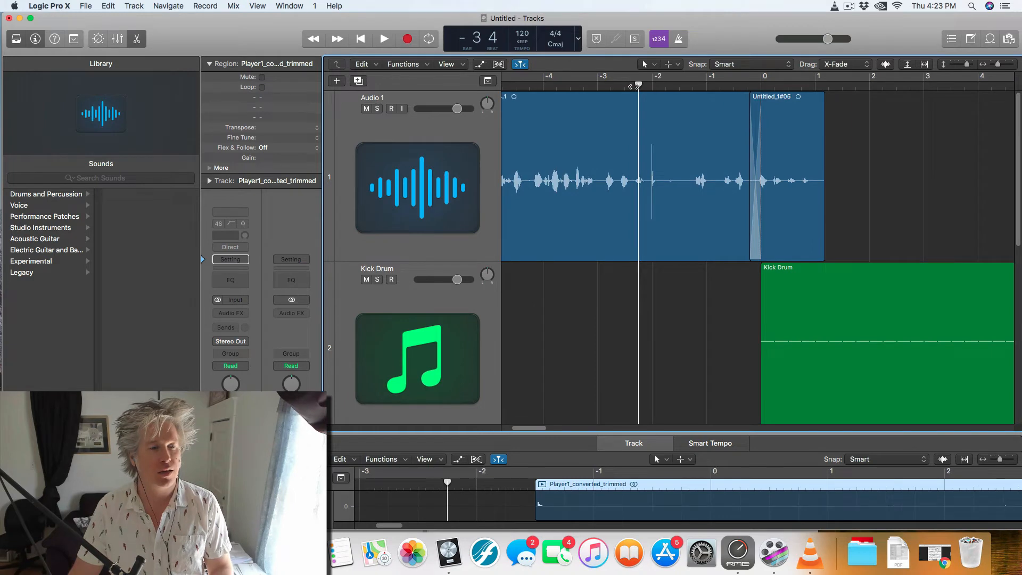
key(space)
key(space)
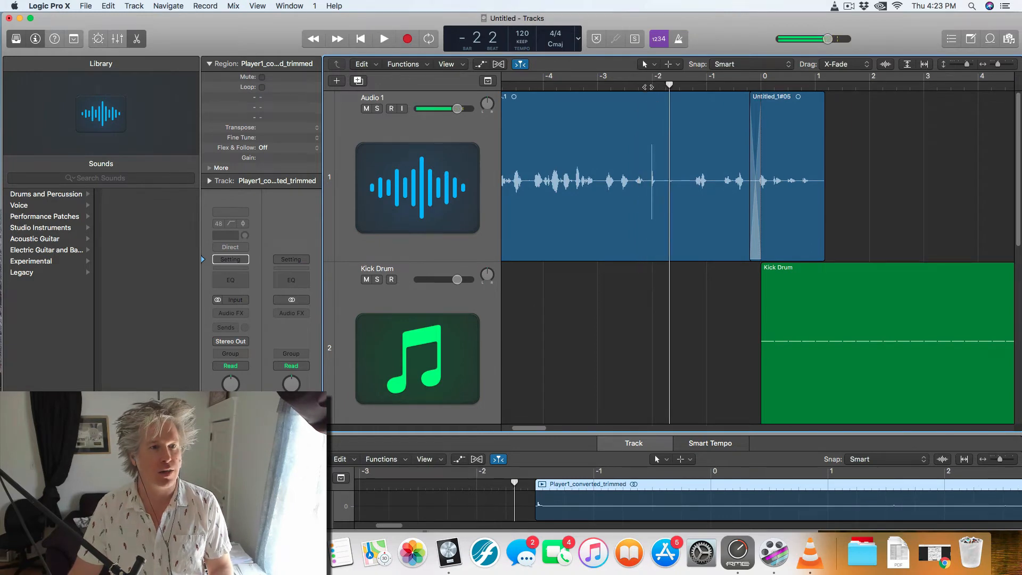
scroll(667, 193, up, 5)
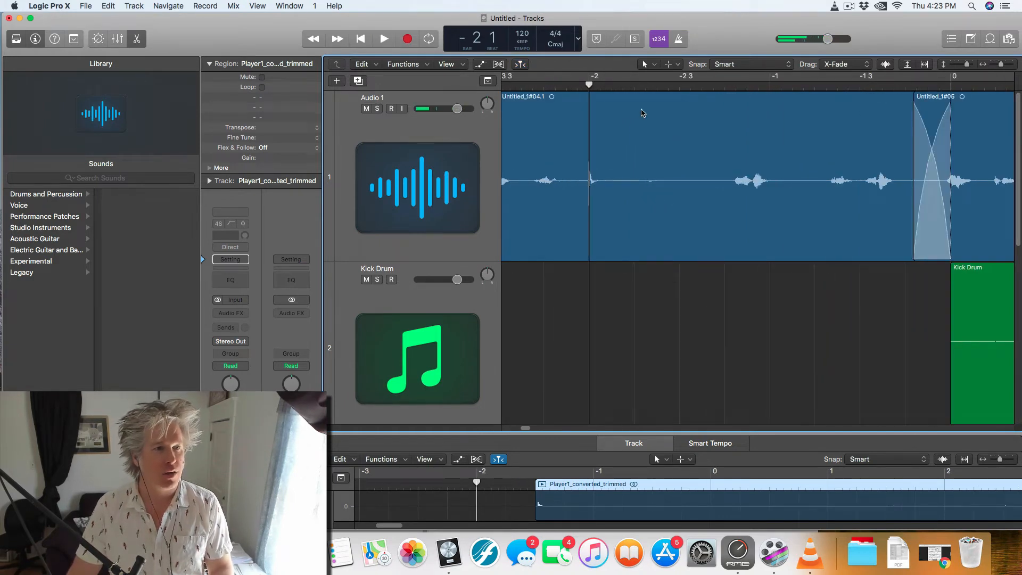
click(567, 85)
click(588, 86)
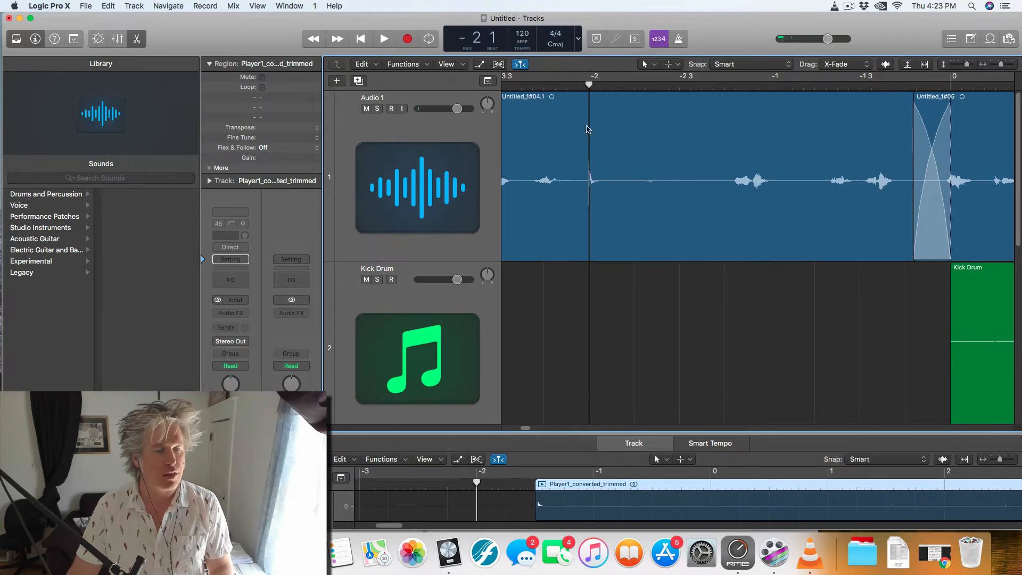
Reorder Audio 1 below Kick Drum, select both player regions and move them together to start at the playhead.
scroll(598, 275, down, 4)
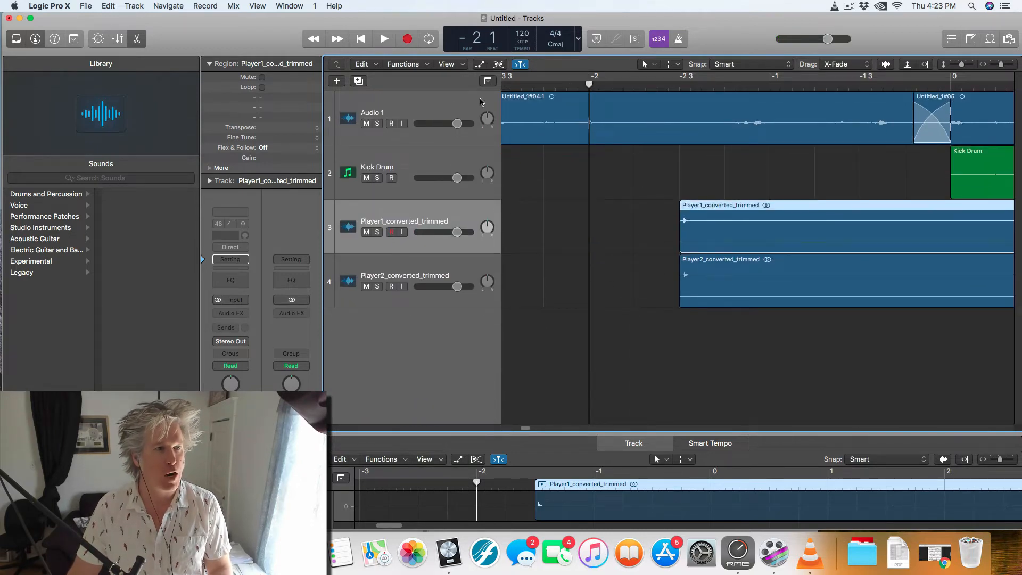
drag(329, 118, 709, 298)
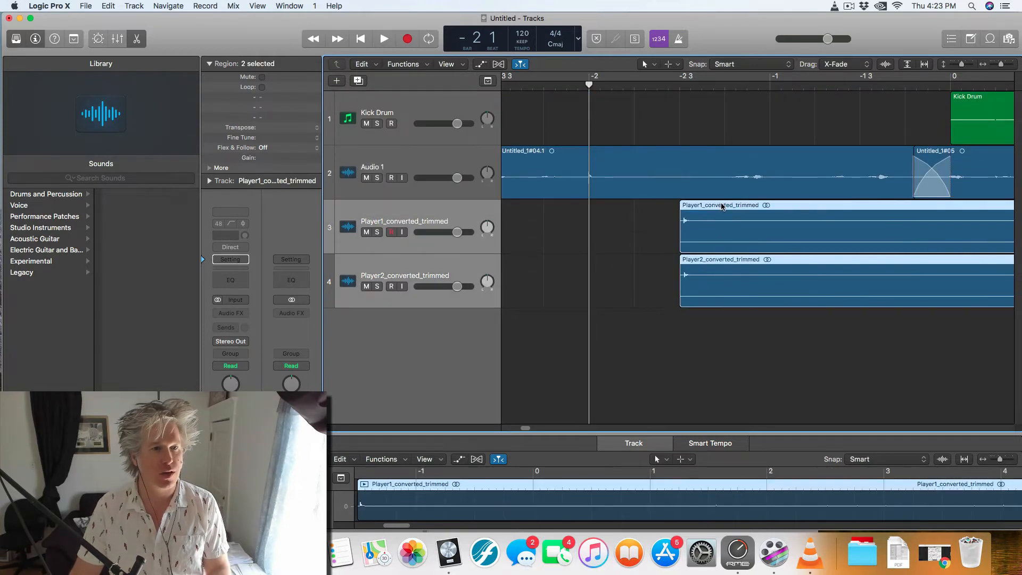
drag(720, 205, 628, 206)
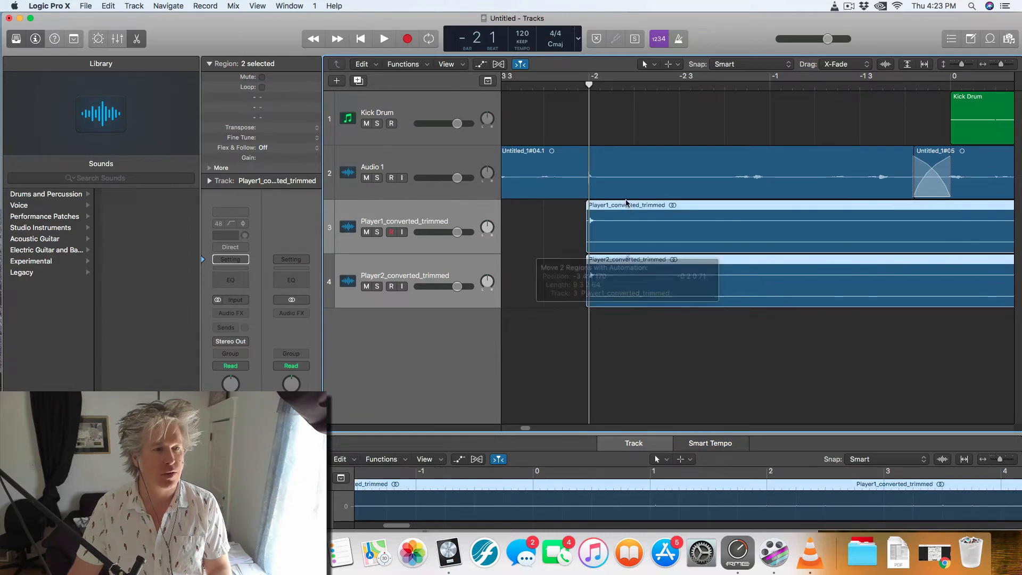
Shift both player regions slightly earlier so the Player1 clap lines up with the Audio 1 clap.
key(super+Right)
key(super+Right)
key(super+Right)
key(super+Right)
key(super+Right)
key(super+Right)
key(super+Right)
key(super+Right)
key(super+Right)
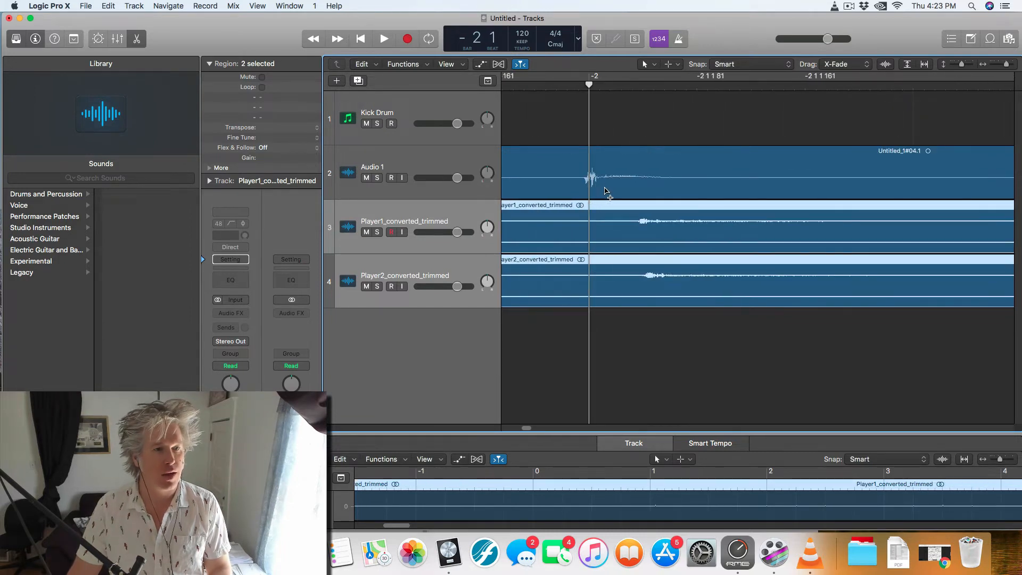
drag(729, 209, 597, 207)
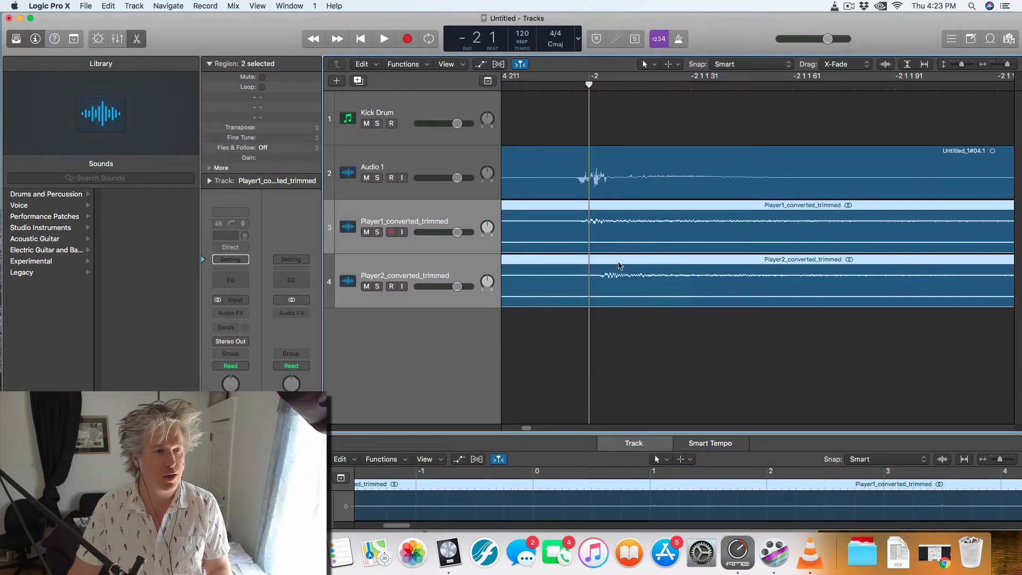
Fine-tune the Player1 and Player2 regions individually so both claps line up with the guide clap at the playhead.
click(633, 333)
drag(618, 274, 601, 266)
scroll(600, 262, up, 5)
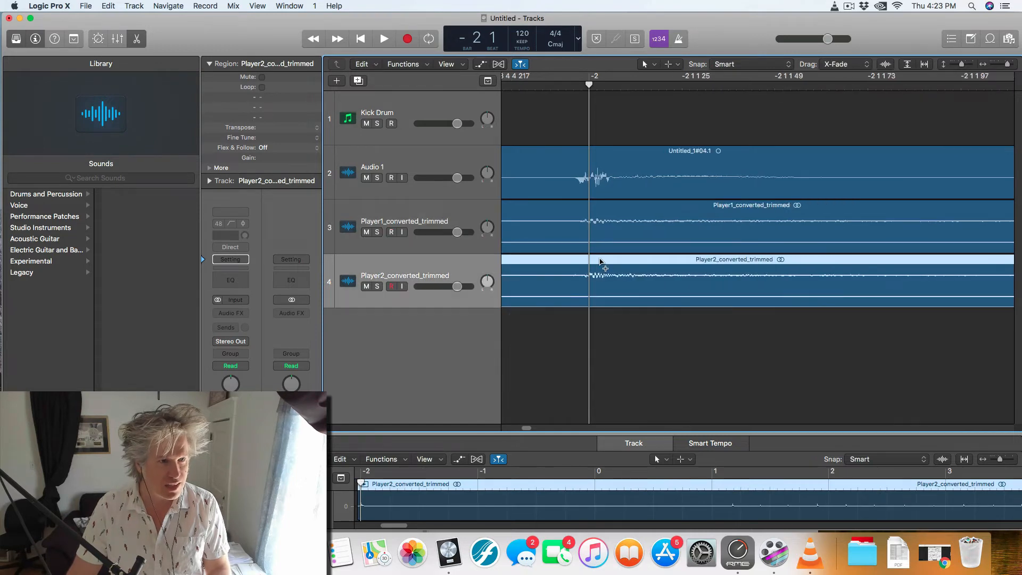
drag(630, 222, 618, 222)
drag(624, 272, 619, 266)
scroll(636, 244, up, 5)
scroll(657, 251, down, 10)
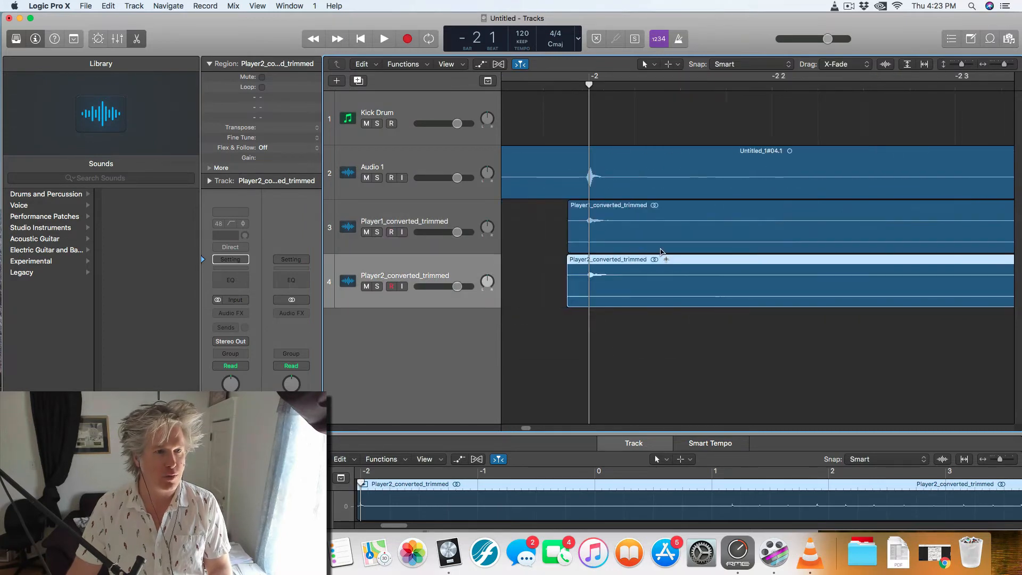
scroll(660, 253, down, 1)
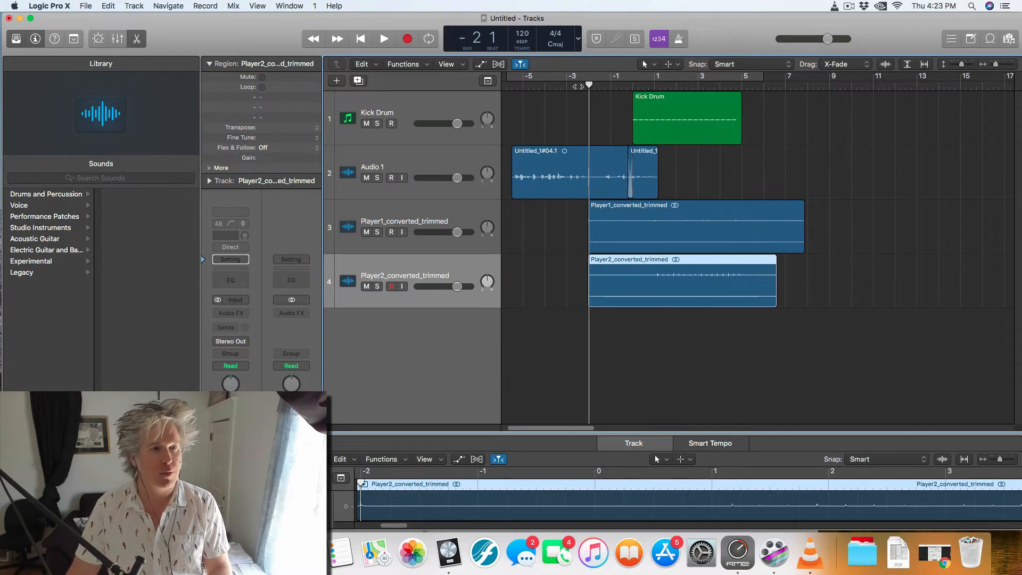
Play the arrangement from about bar -5 to past bar 5 to check that the aligned tracks are in sync.
click(578, 86)
click(529, 87)
key(space)
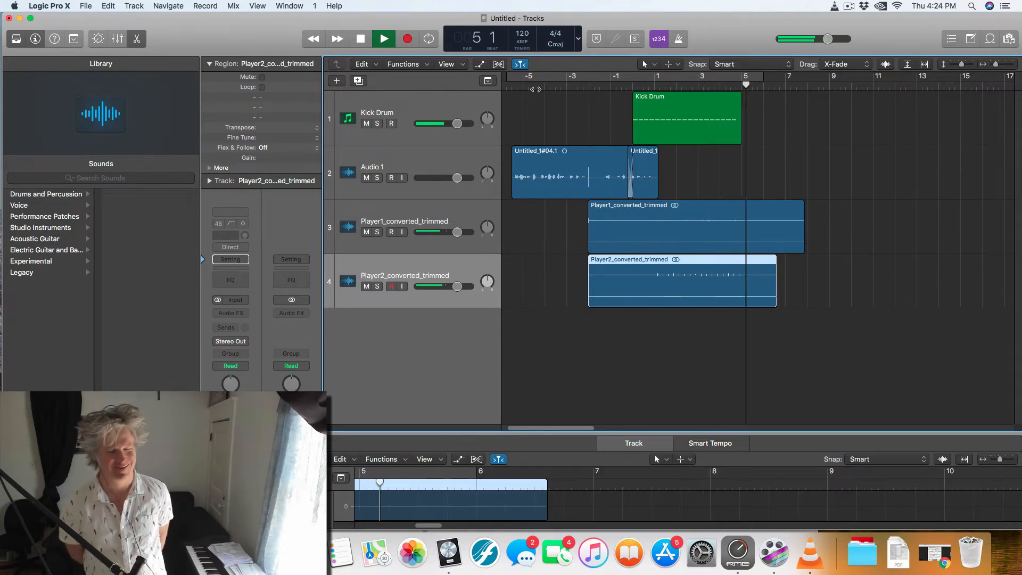
key(space)
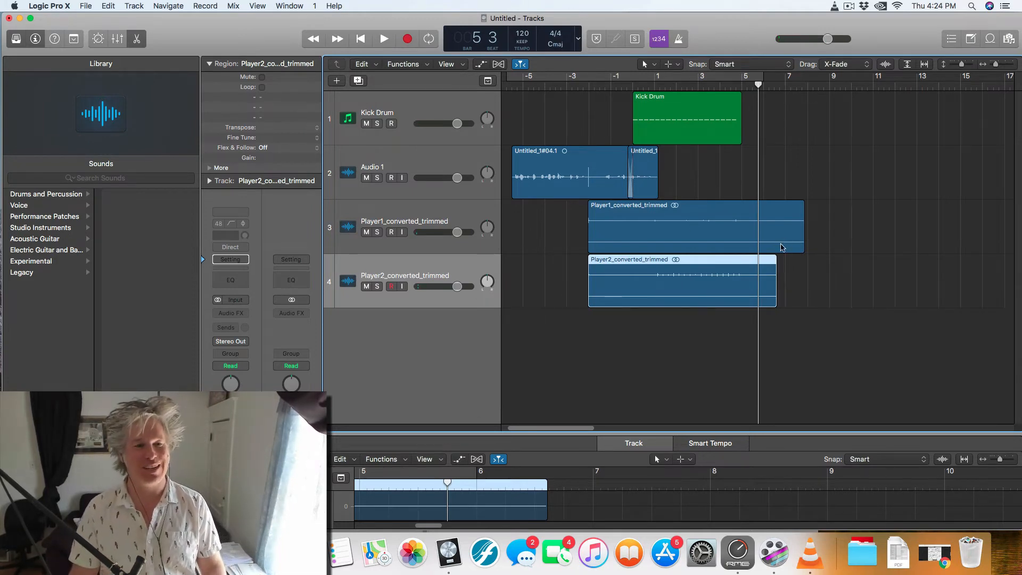
Examine the Player2 region's hits against the beats, placing the playhead at bar 1 and beside the first hit.
scroll(682, 247, up, 1)
scroll(682, 247, up, 6)
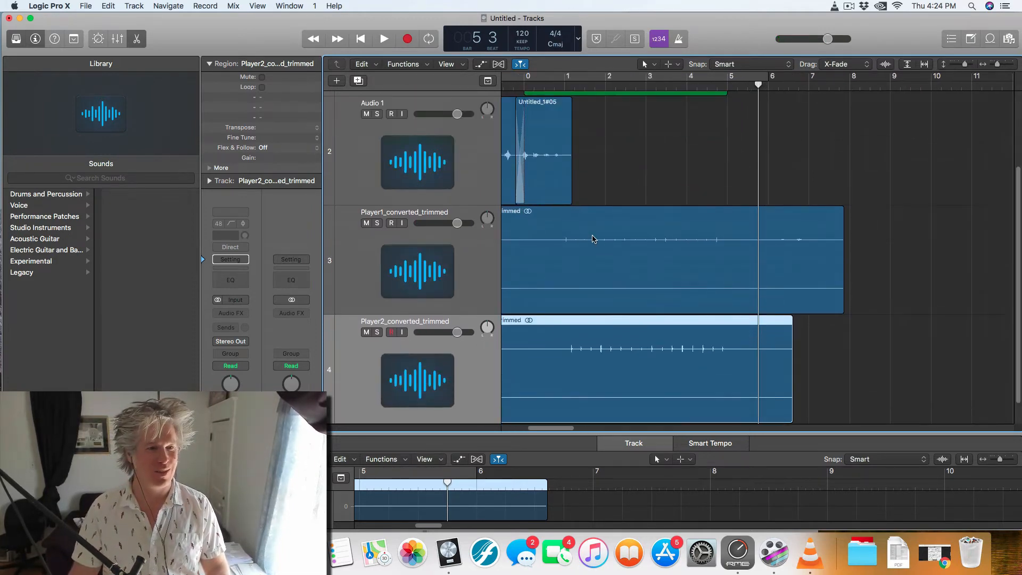
scroll(593, 239, up, 2)
click(878, 200)
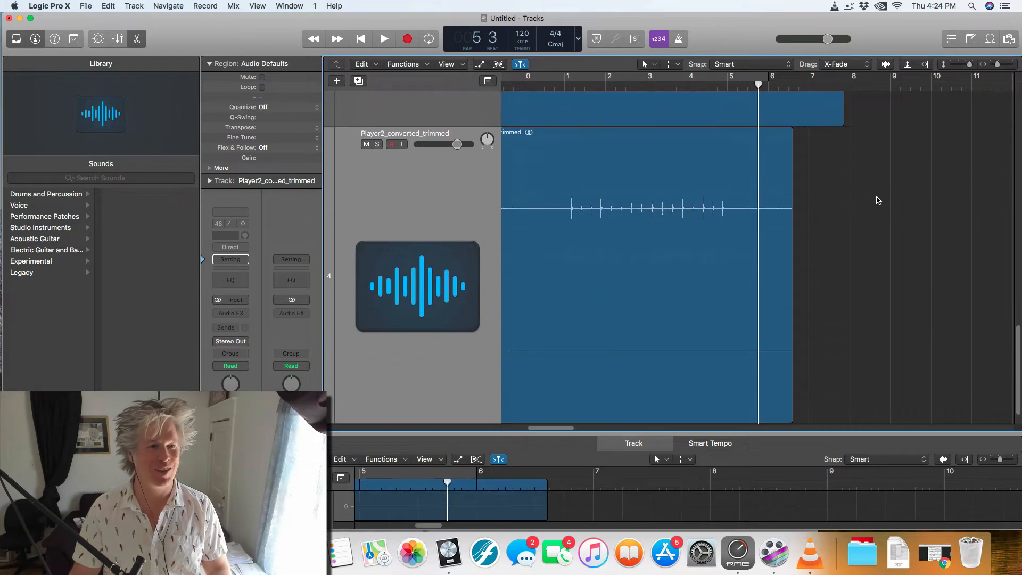
scroll(608, 233, down, 1)
scroll(609, 233, down, 1)
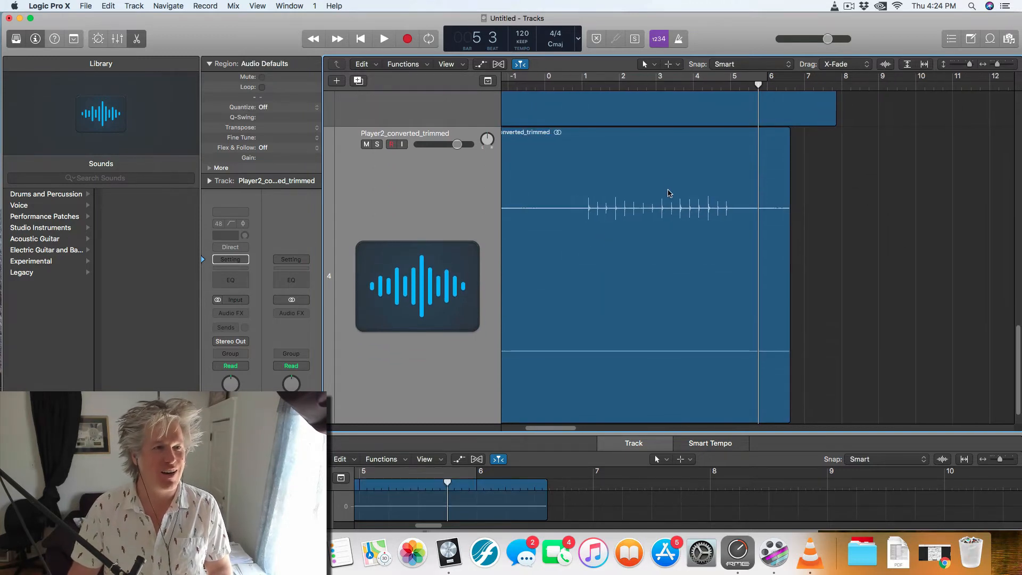
click(579, 86)
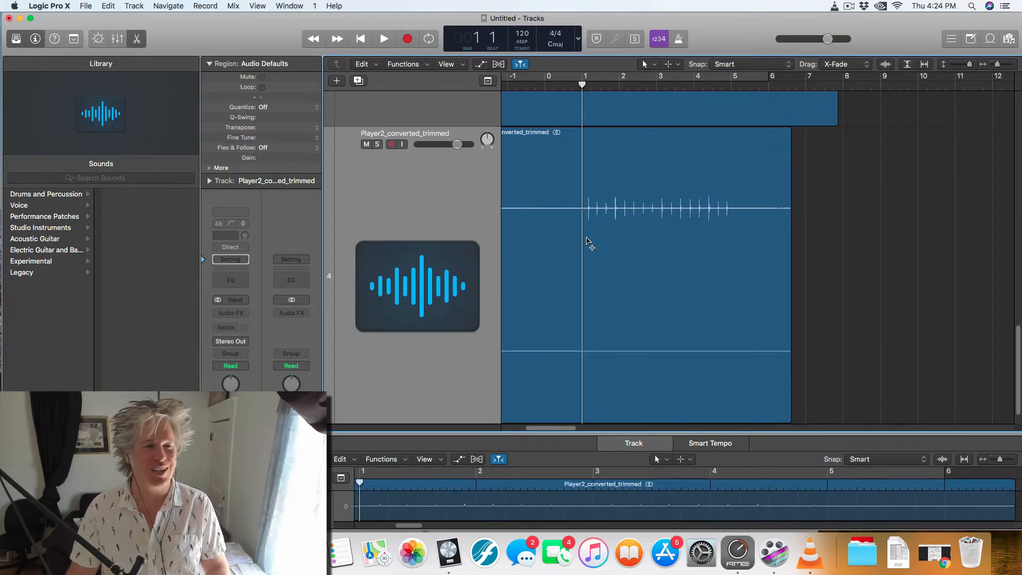
scroll(587, 240, up, 4)
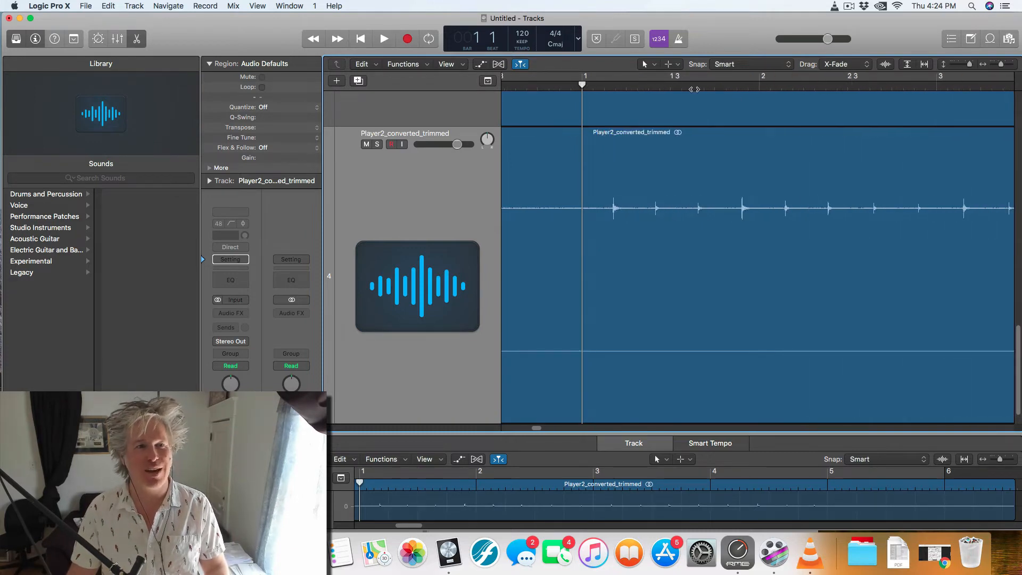
drag(595, 88, 628, 93)
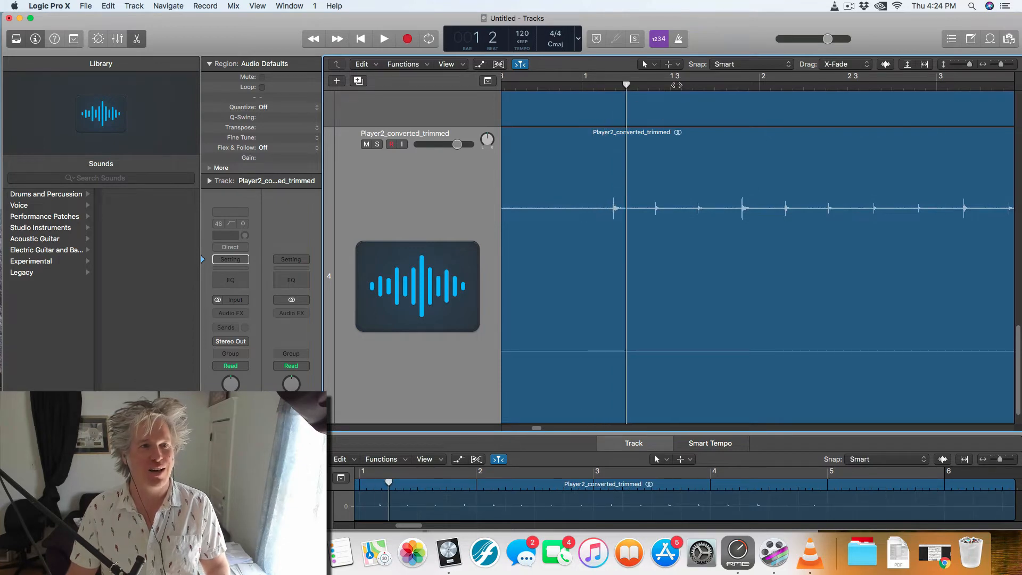
Move the playhead to bar 1 and shift the Player1 region earlier so its first hit lands exactly on it.
click(577, 86)
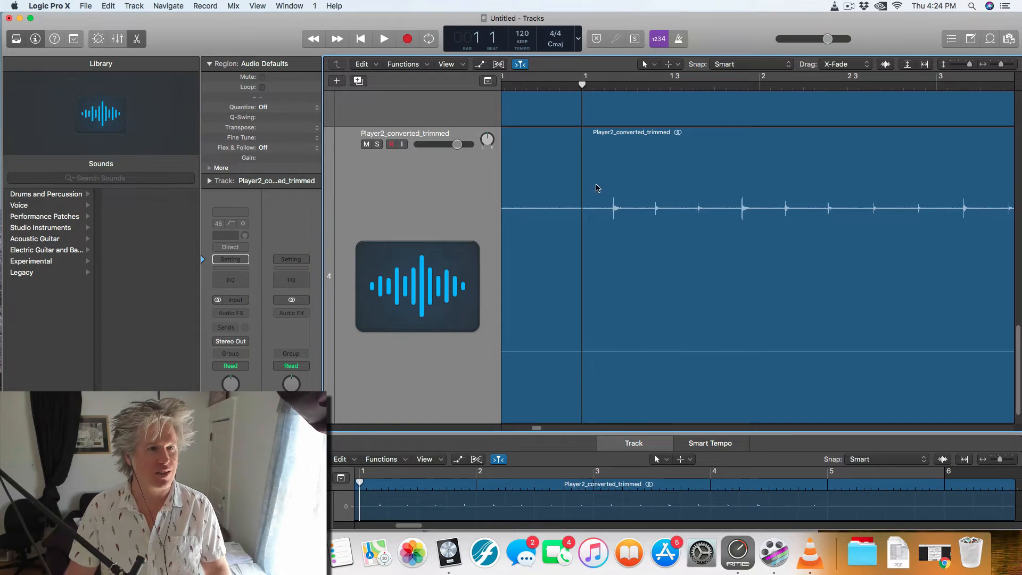
click(640, 193)
scroll(607, 234, up, 2)
scroll(604, 238, up, 5)
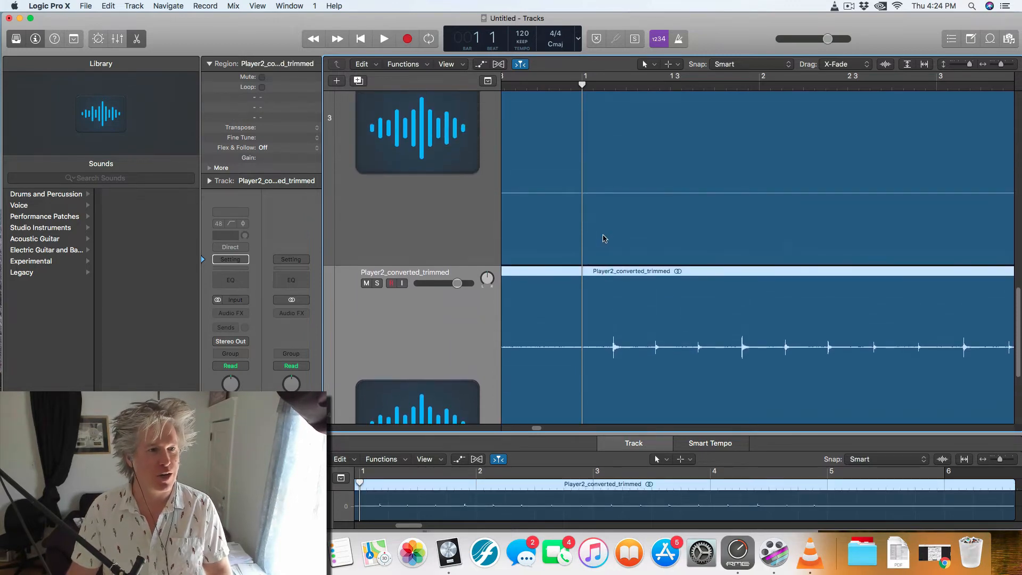
click(597, 225)
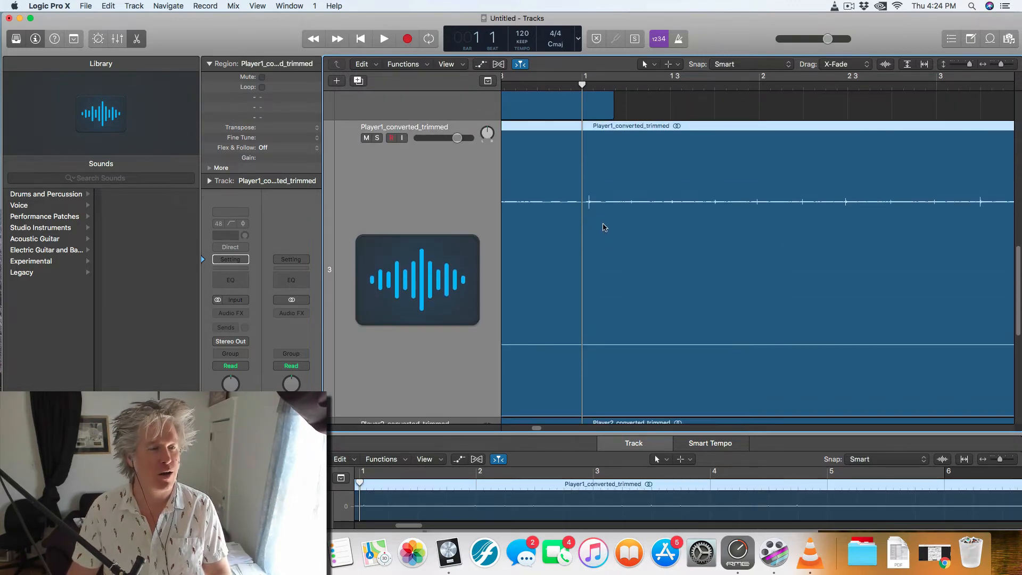
scroll(590, 192, up, 3)
scroll(591, 200, up, 4)
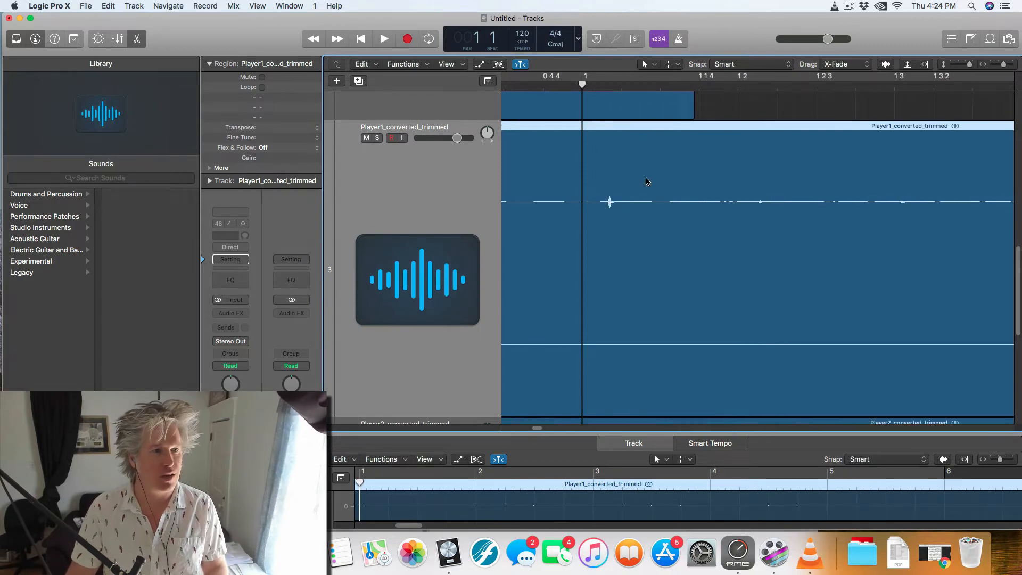
scroll(631, 163, up, 3)
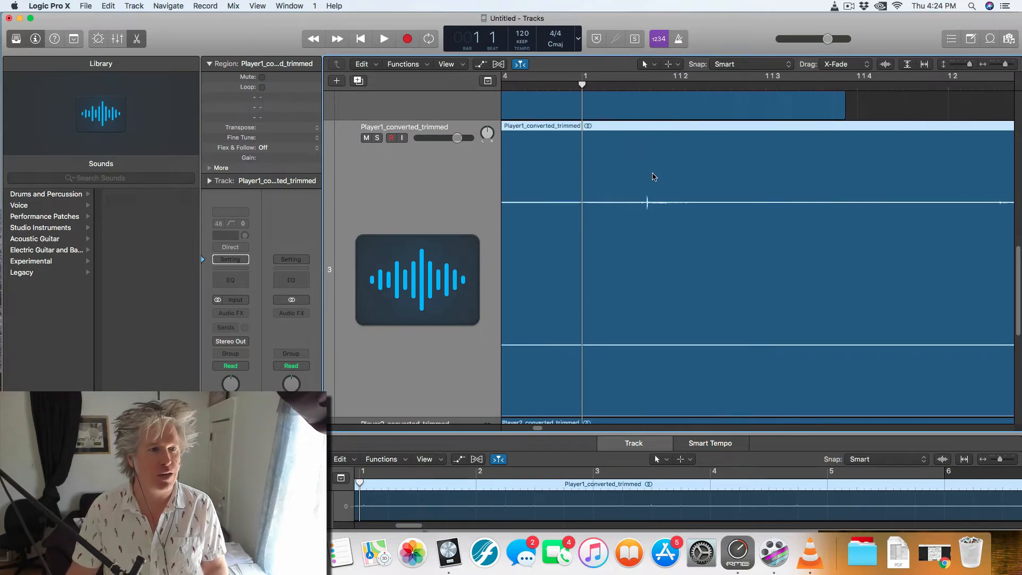
drag(654, 177, 596, 193)
scroll(602, 237, up, 5)
scroll(616, 209, up, 4)
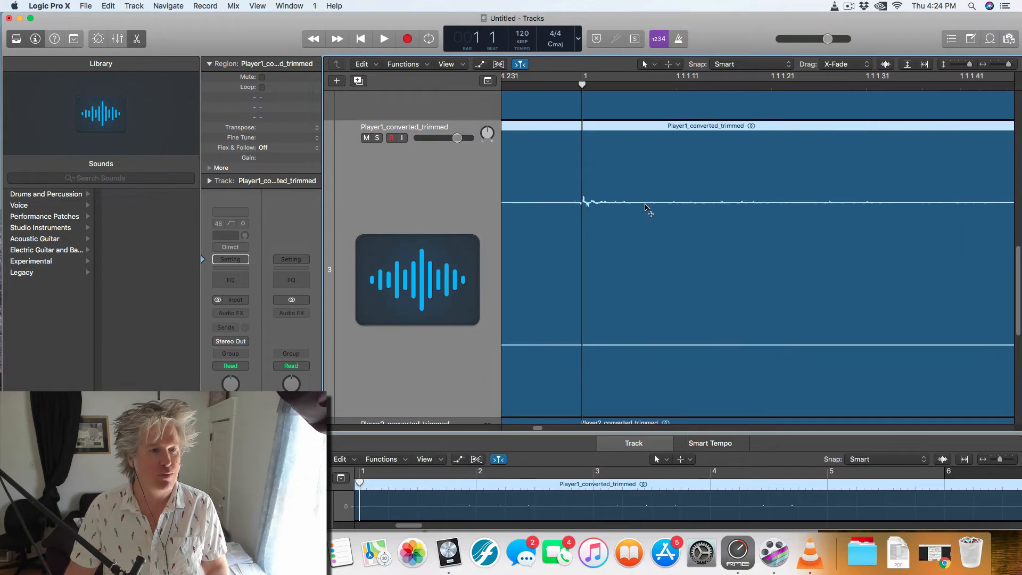
Check the Player1 region's first hit against bar 1 by moving the playhead off the beat and back.
scroll(616, 237, down, 5)
scroll(616, 250, down, 5)
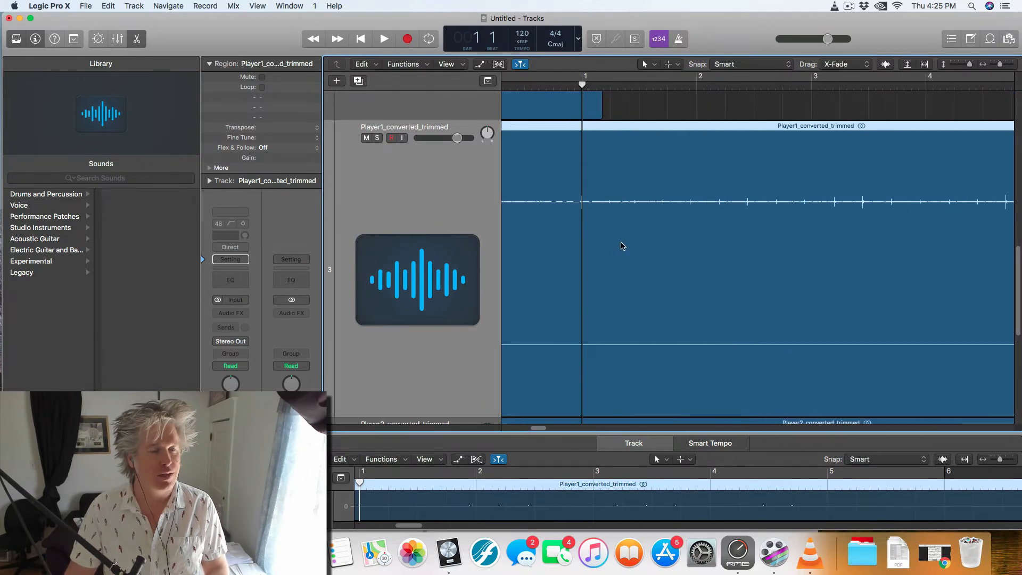
scroll(620, 248, up, 2)
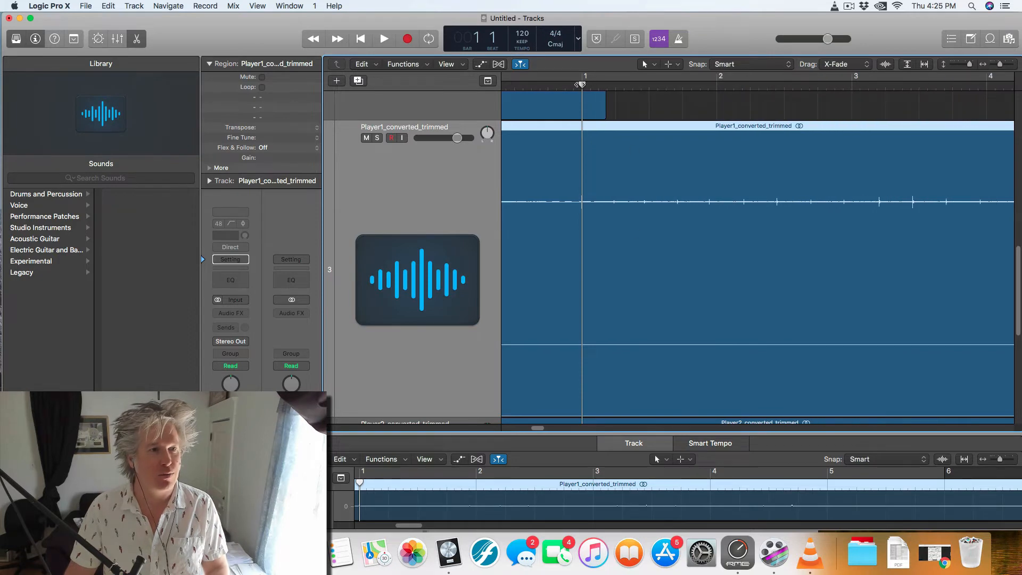
drag(583, 85, 597, 87)
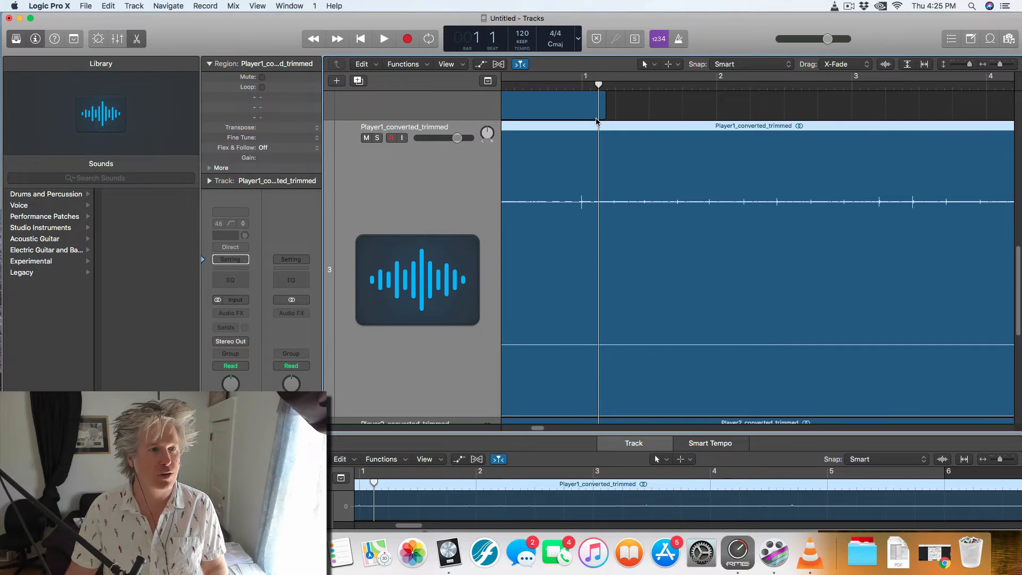
click(593, 84)
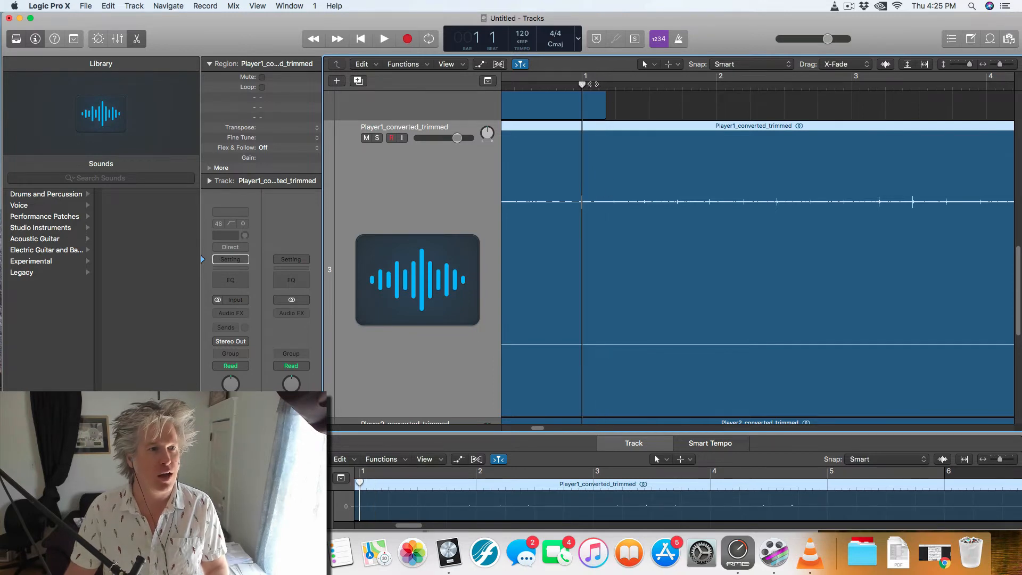
mouse_move(583, 84)
mouse_down()
mouse_move(700, 86)
mouse_move(582, 85)
mouse_up()
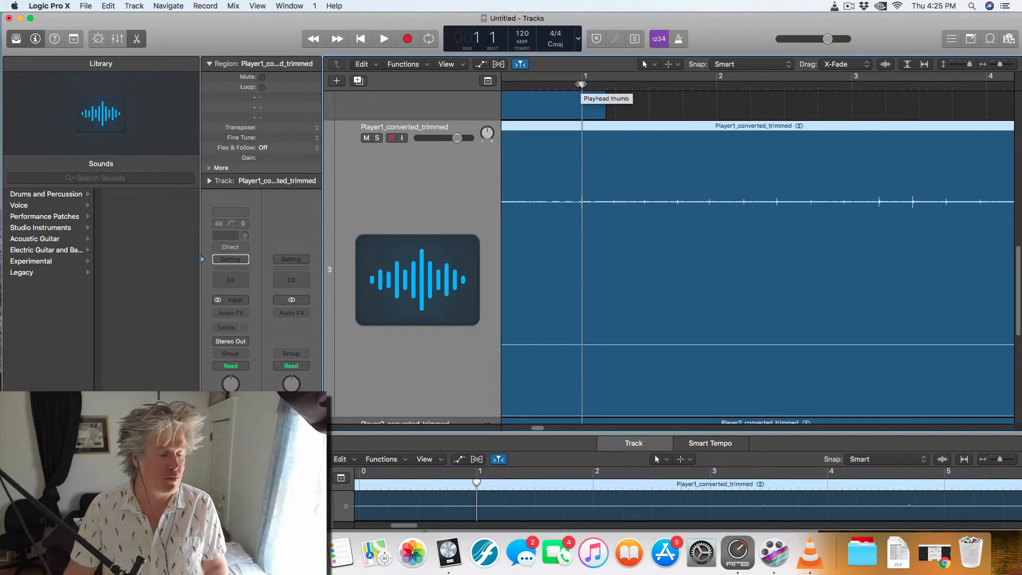
Place the playhead slightly past bar 1 and shift the Player2 region earlier so its first hit lines up with it.
drag(581, 84, 599, 84)
scroll(585, 292, down, 5)
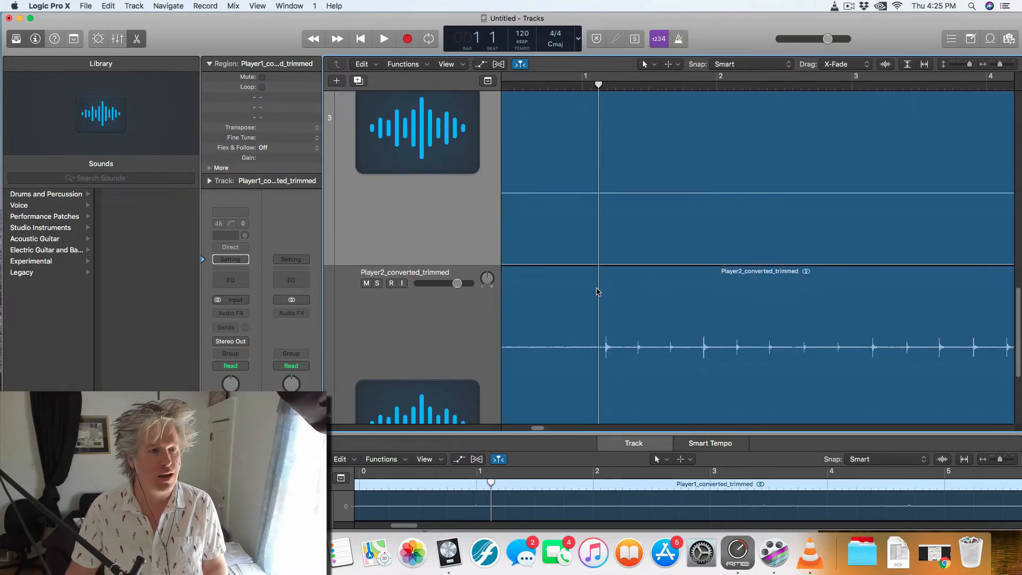
scroll(597, 293, down, 2)
scroll(617, 337, up, 5)
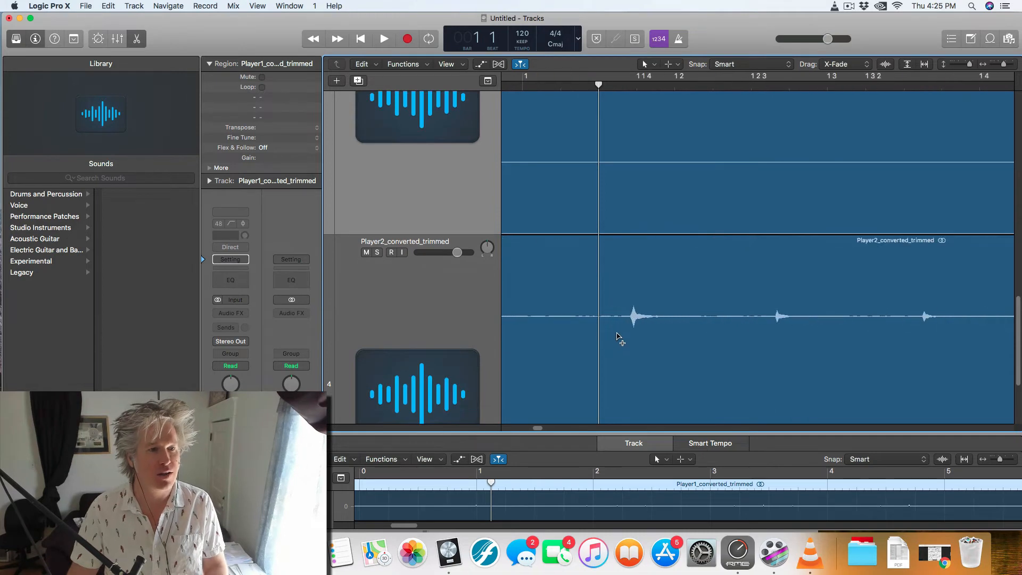
scroll(617, 336, up, 2)
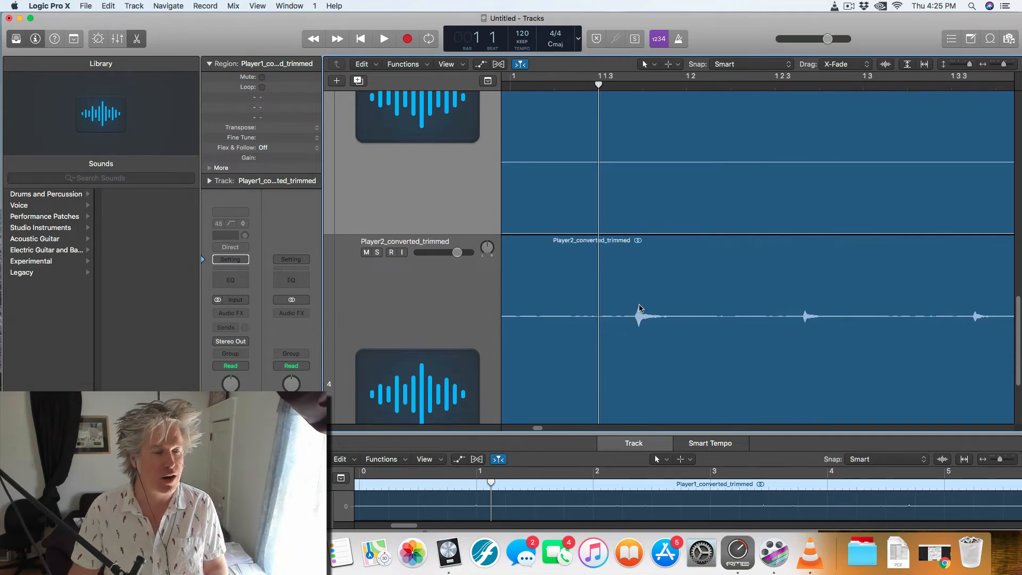
drag(643, 308, 610, 311)
scroll(611, 330, down, 3)
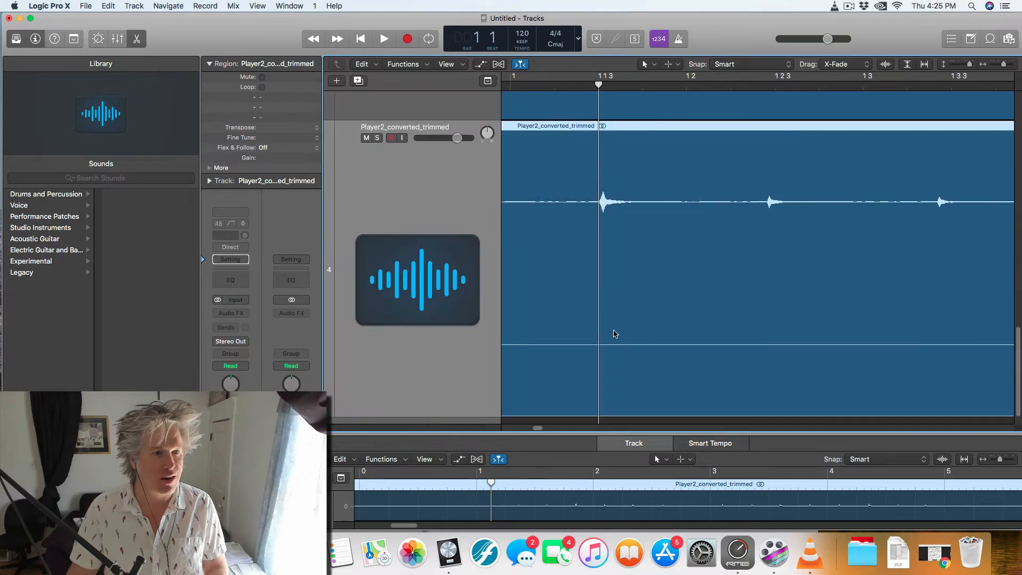
Play the arrangement from about bar 1 past bar 4 to check the players' timing, and return the playhead to bar 1.
scroll(610, 335, down, 8)
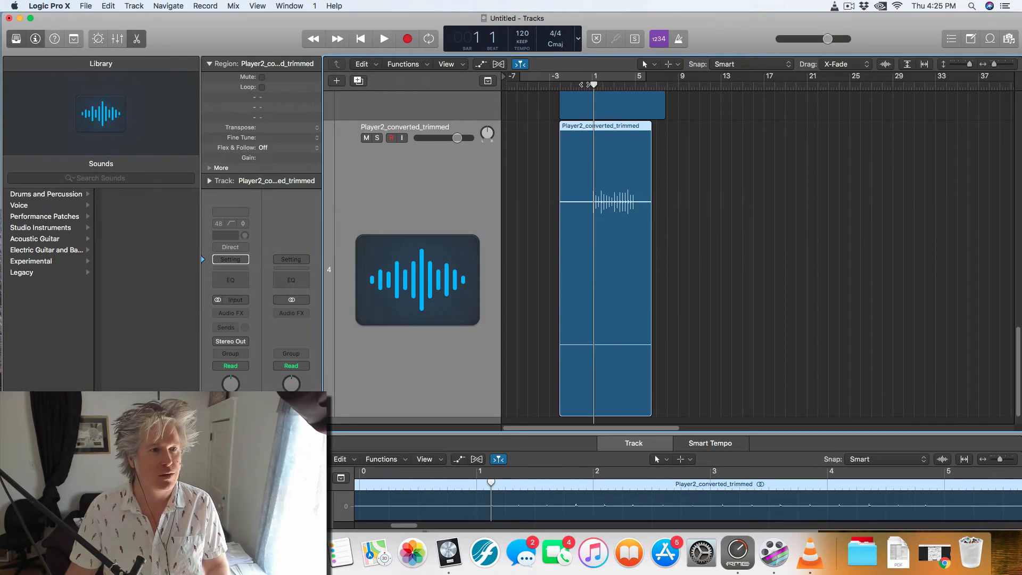
click(582, 84)
click(590, 85)
key(space)
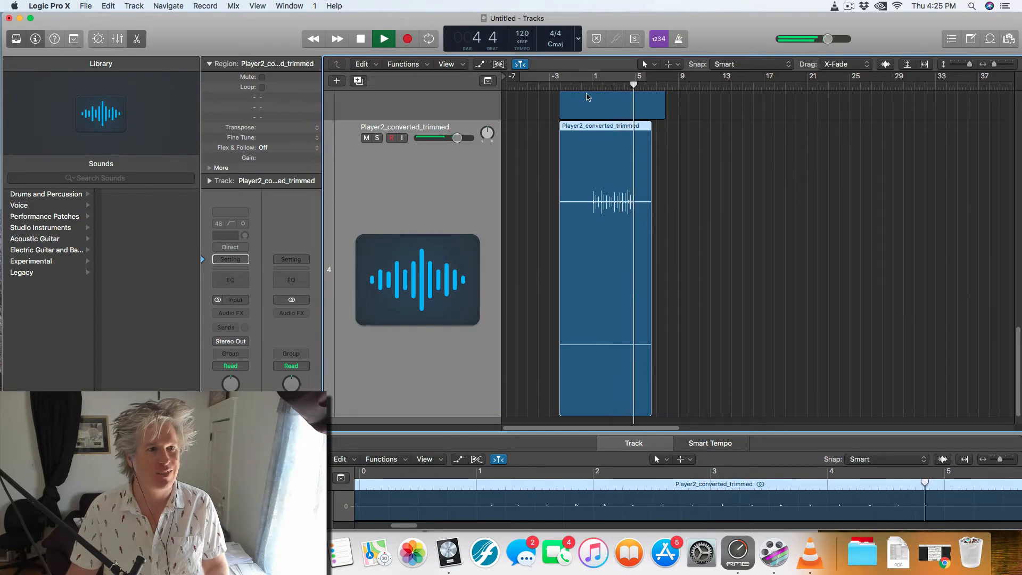
key(space)
click(593, 85)
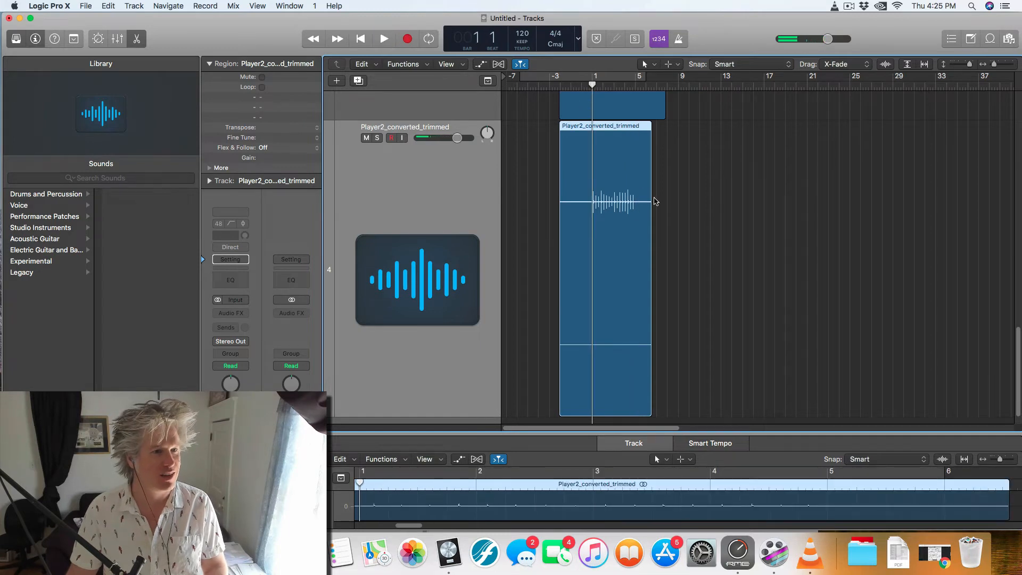
Compare the hits in the Player1 and Player2 regions with the bar lines between bars 1 and 5.
key(super+Right)
key(super+Right)
key(super+Right)
key(super+Right)
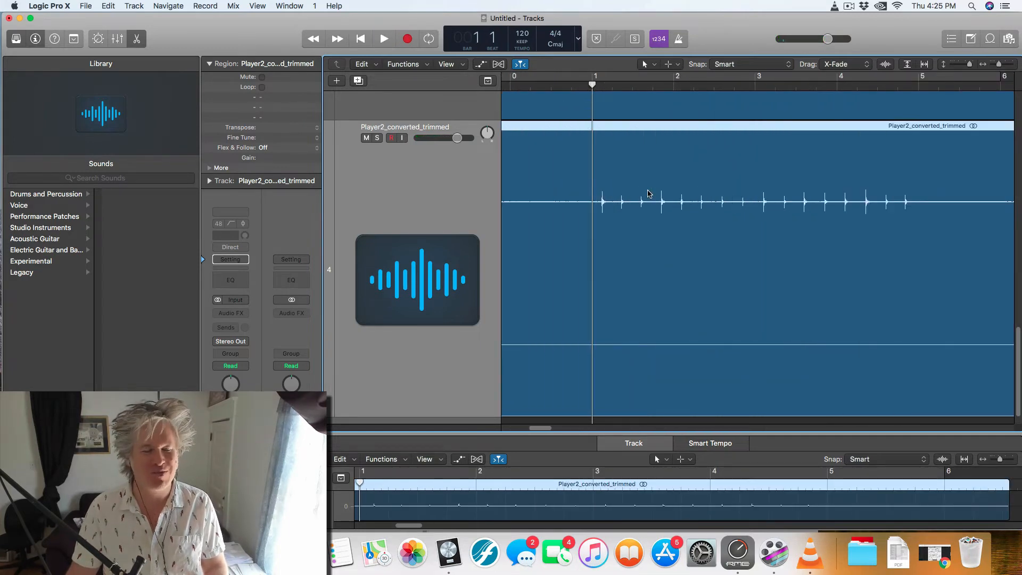
scroll(649, 193, up, 5)
scroll(649, 192, up, 3)
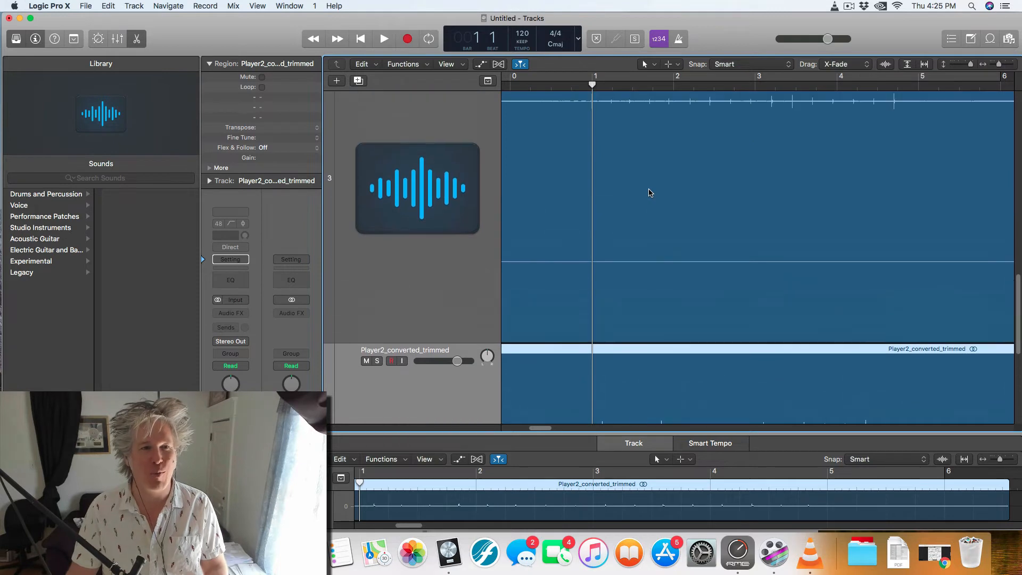
scroll(650, 196, down, 5)
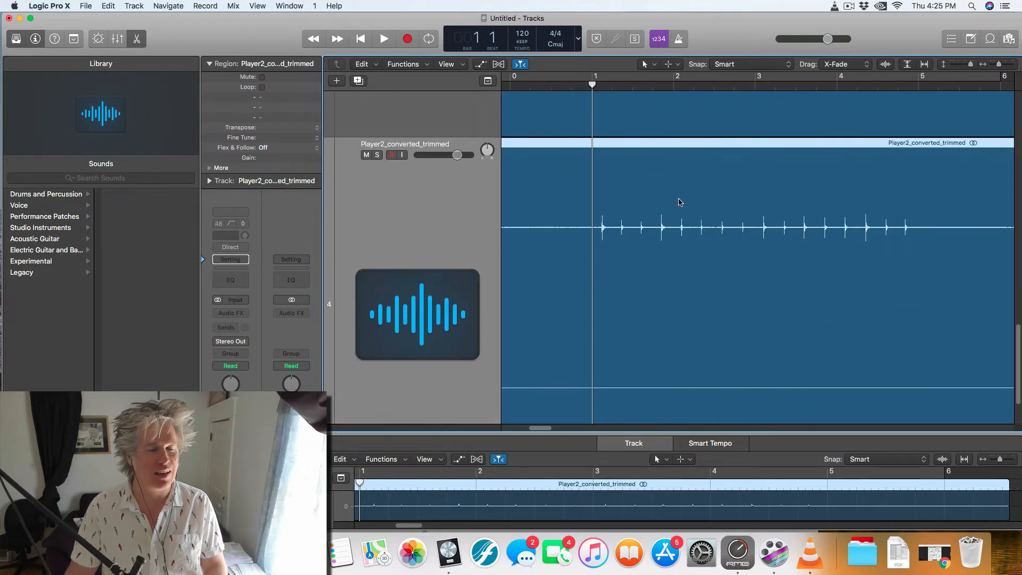
Solo the Player1_converted_trimmed and Player2_converted_trimmed tracks so that the guide tracks are silenced.
key(super+Left)
key(super+Left)
key(super+Left)
key(super+Left)
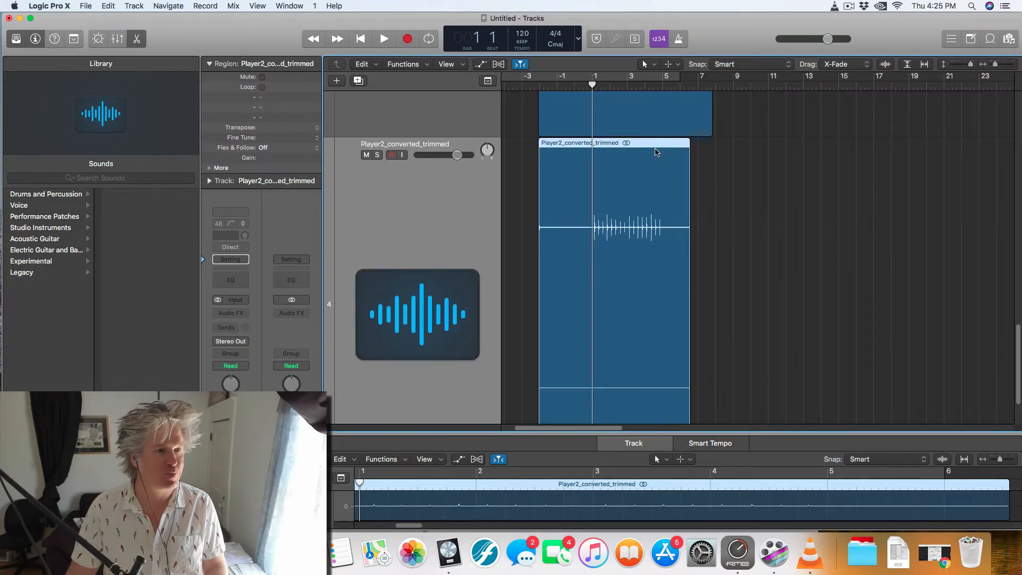
key(super+Left)
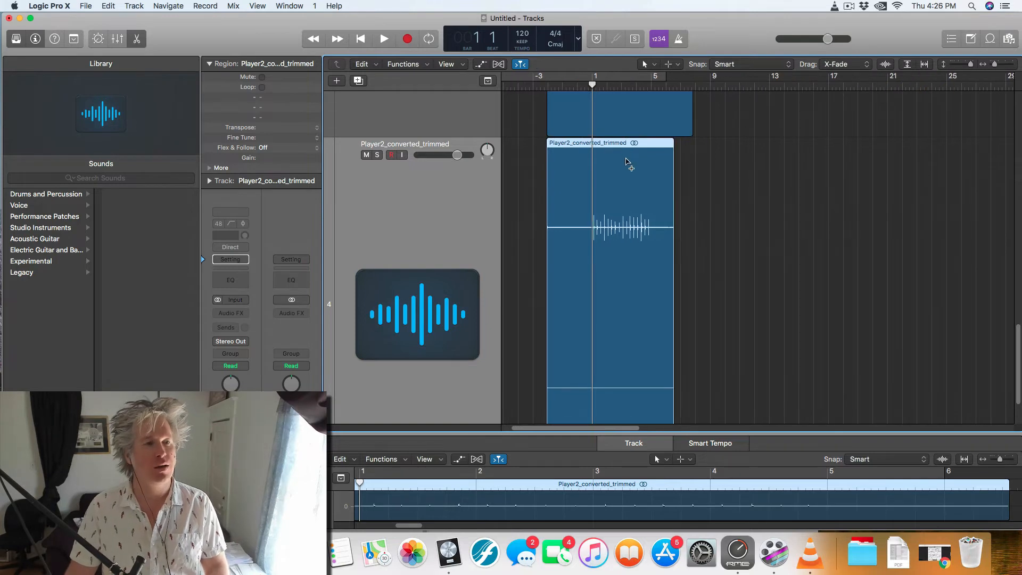
key(super+Left)
key(super+Left)
key(super+Left)
key(super+Left)
key(super+Left)
key(super+Left)
key(super+Left)
scroll(558, 200, down, 3)
key(super+Up)
key(super+Up)
key(super+Up)
key(super+Up)
key(super+Up)
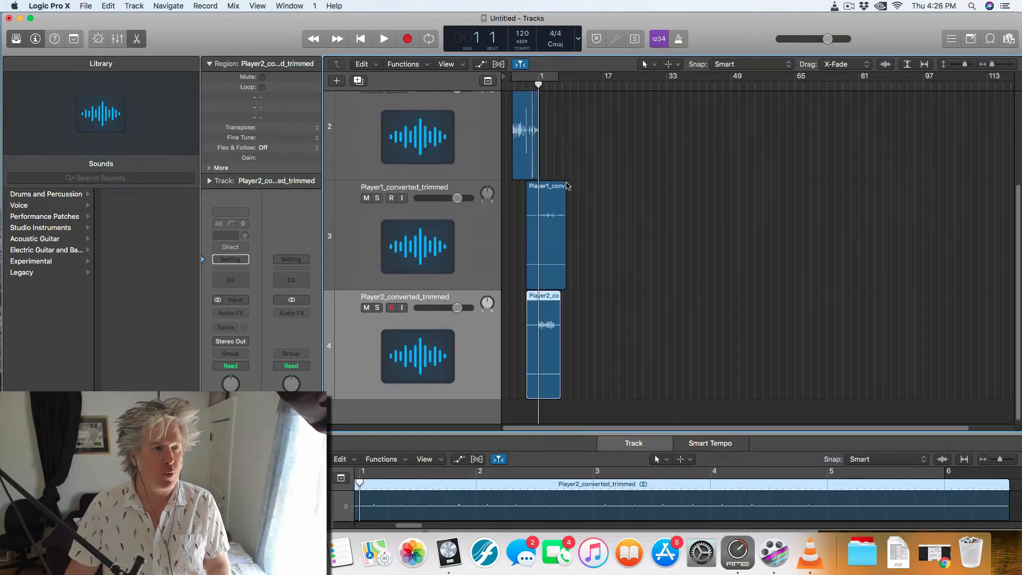
click(377, 198)
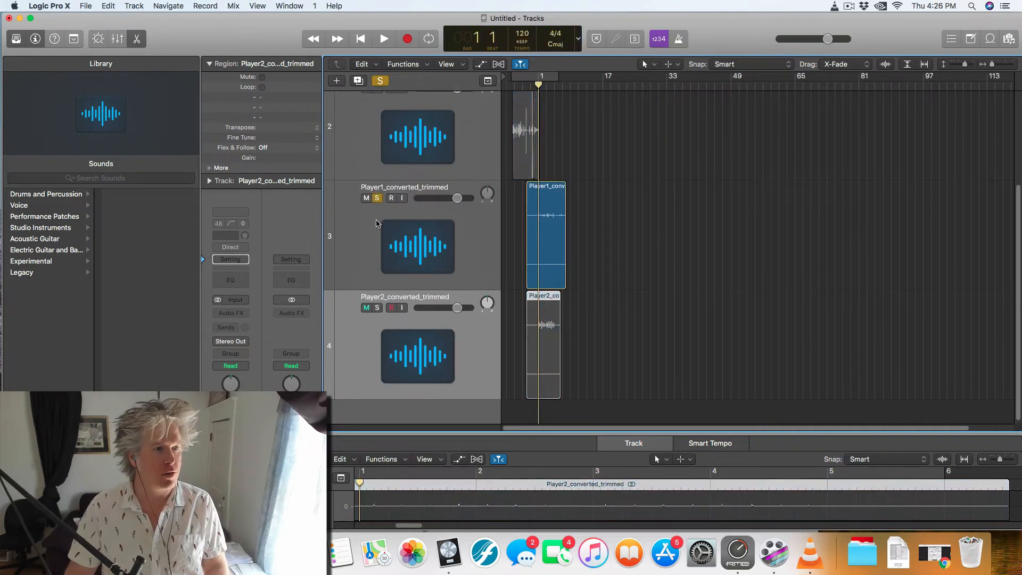
click(377, 307)
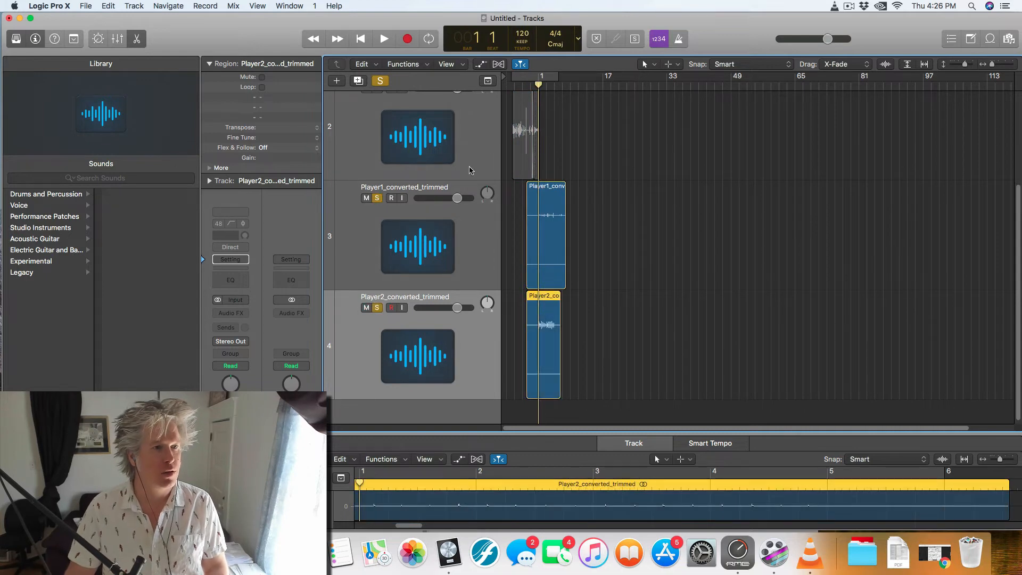
Set a cycle range spanning both player regions, from about bar -2 to bar 8.
scroll(525, 251, up, 3)
key(super+Right)
key(super+Right)
key(super+Right)
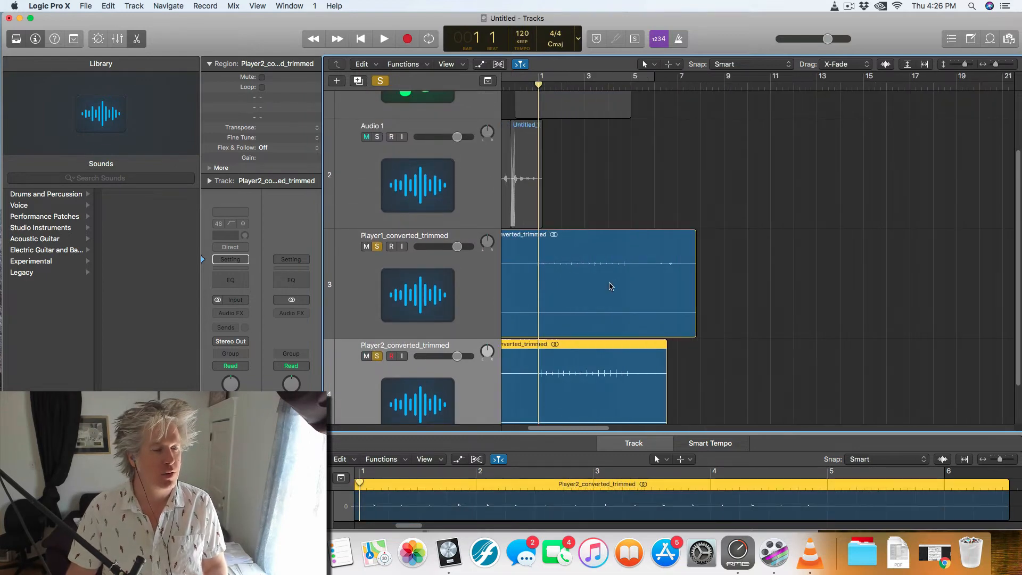
scroll(604, 294, left, 3)
scroll(604, 294, left, 3)
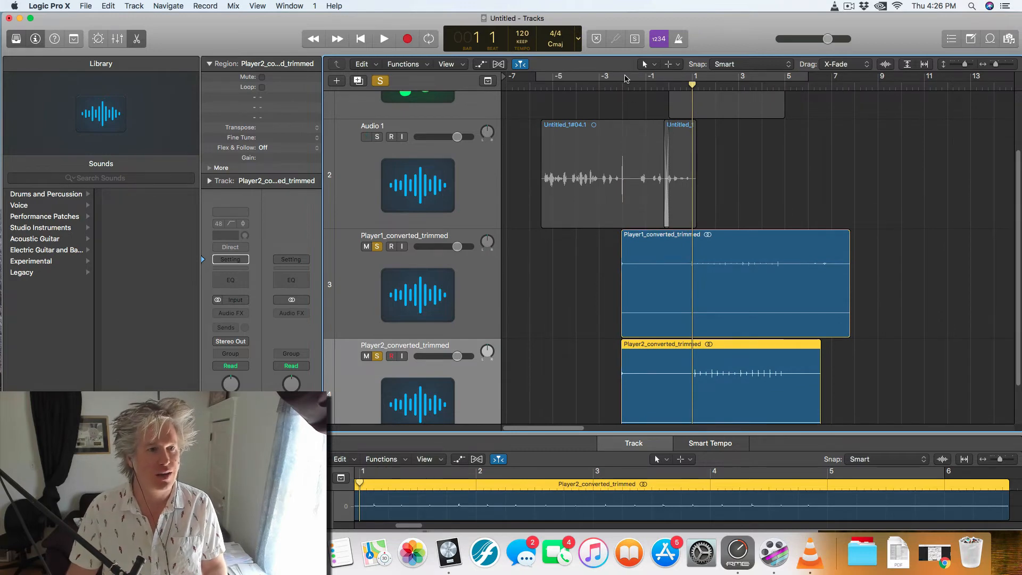
drag(624, 80, 849, 89)
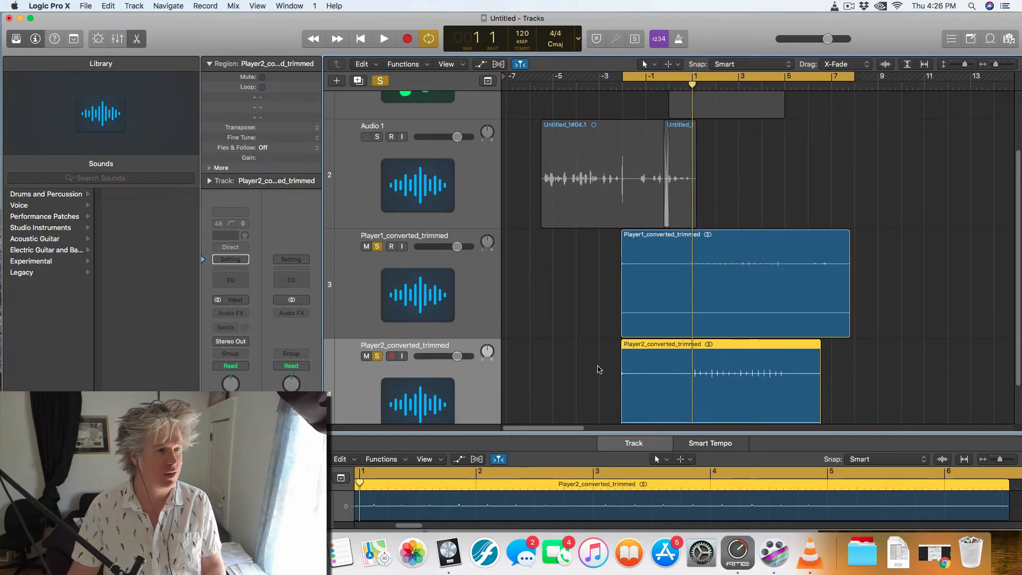
scroll(393, 421, down, 3)
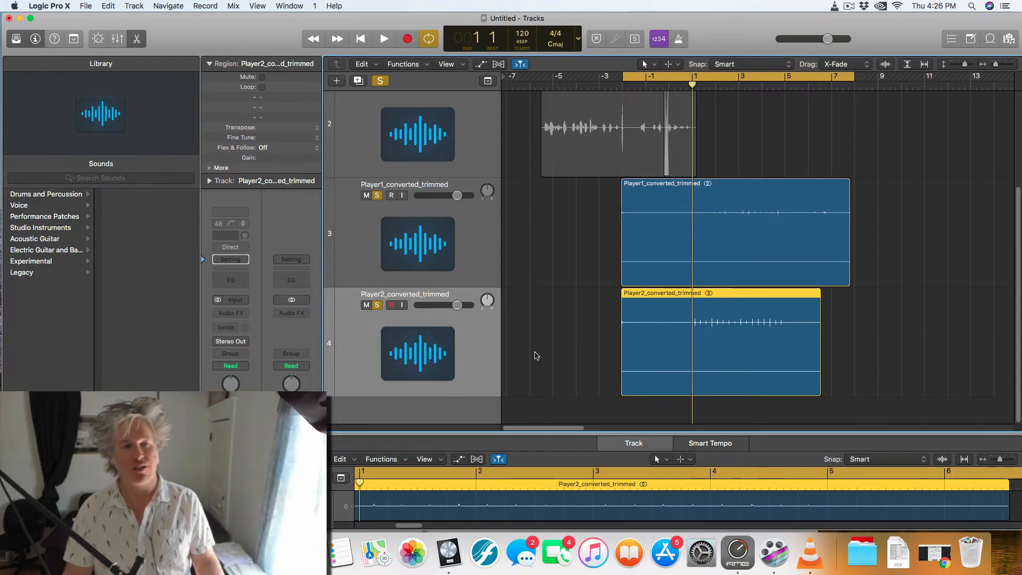
Add a Channel EQ to the Player1 track with its high shelf at 7800 Hz and -0.5 dB, and close the plug-in.
click(580, 209)
click(677, 226)
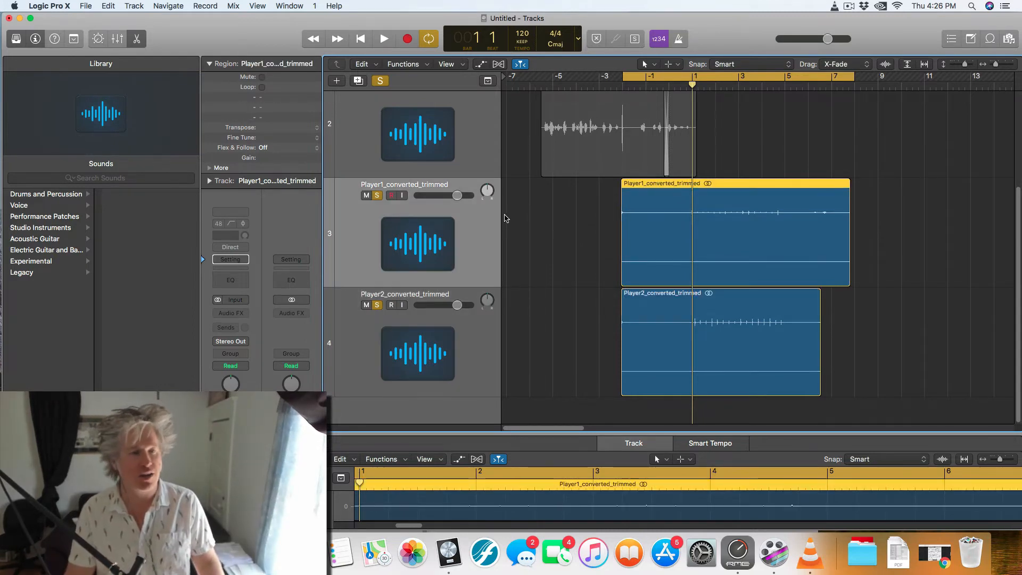
click(585, 231)
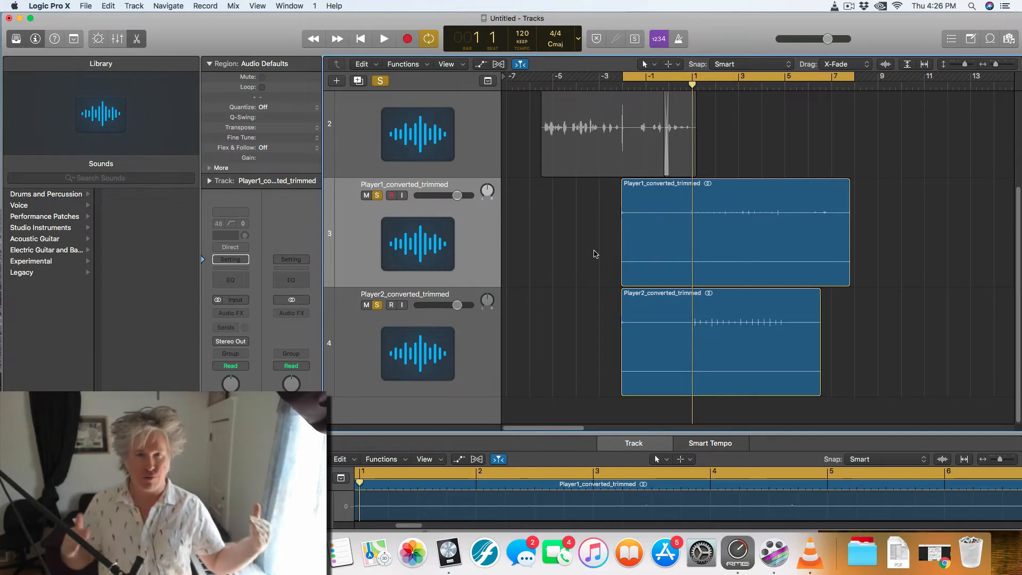
click(239, 281)
drag(254, 14, 496, 49)
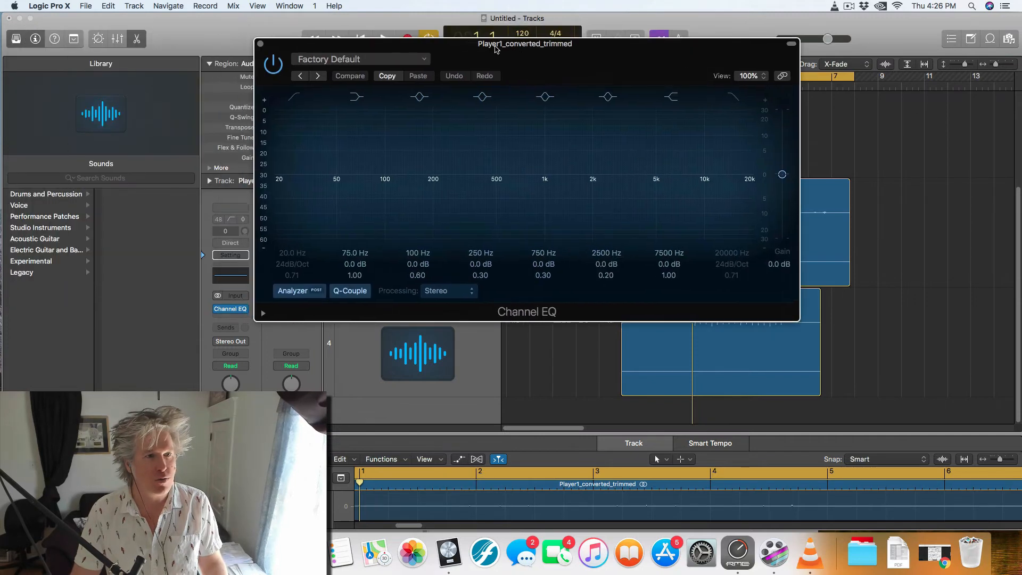
mouse_move(684, 176)
mouse_down()
mouse_move(703, 223)
mouse_move(660, 210)
mouse_move(532, 213)
mouse_move(708, 245)
mouse_move(701, 178)
mouse_move(694, 217)
mouse_move(687, 177)
mouse_up()
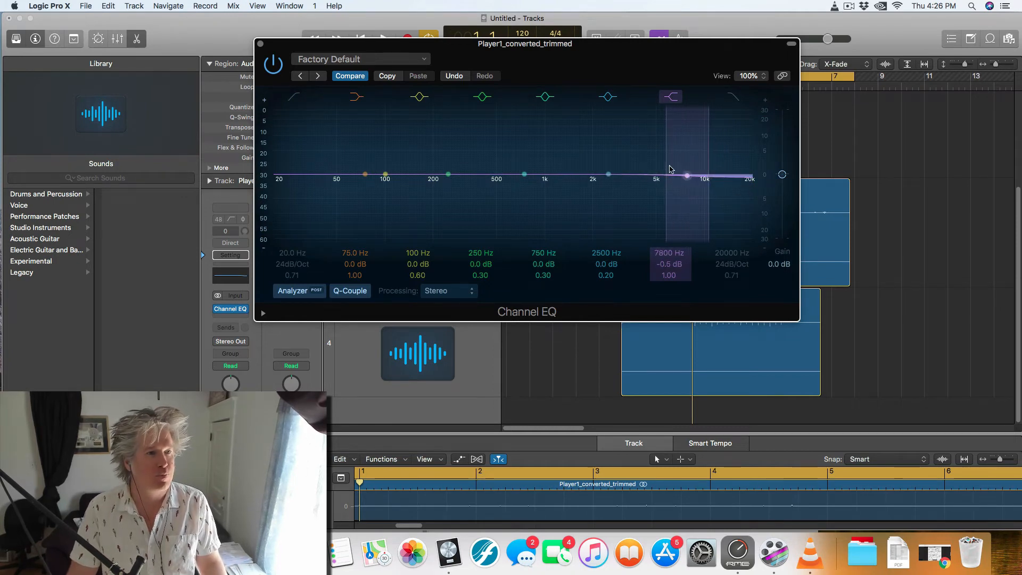
click(260, 44)
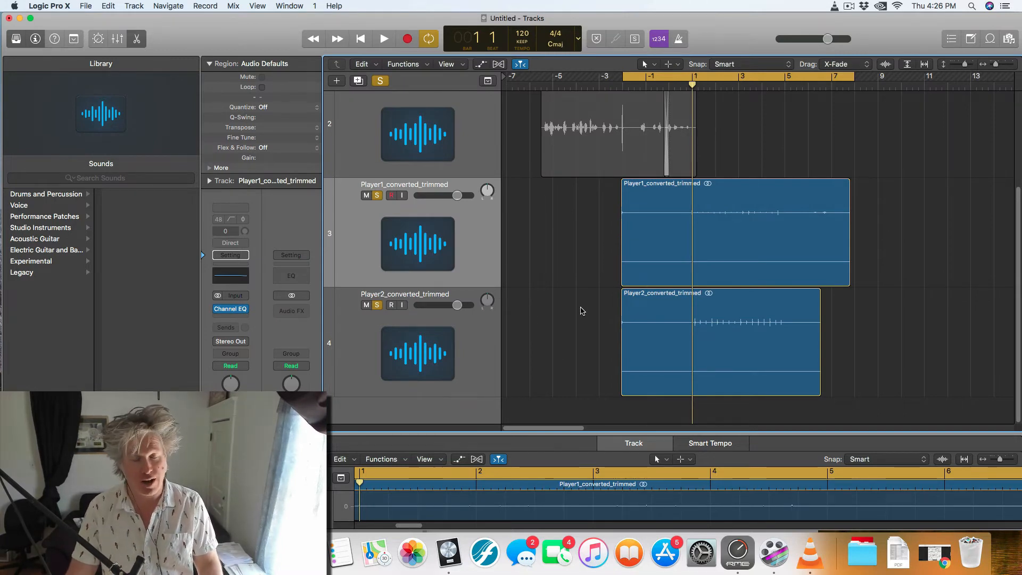
Bounce the cycle range offline as PCM only, a 24-bit 44100 interleaved Wave file named Processed_Project_Audio in the Test folder.
scroll(570, 317, up, 5)
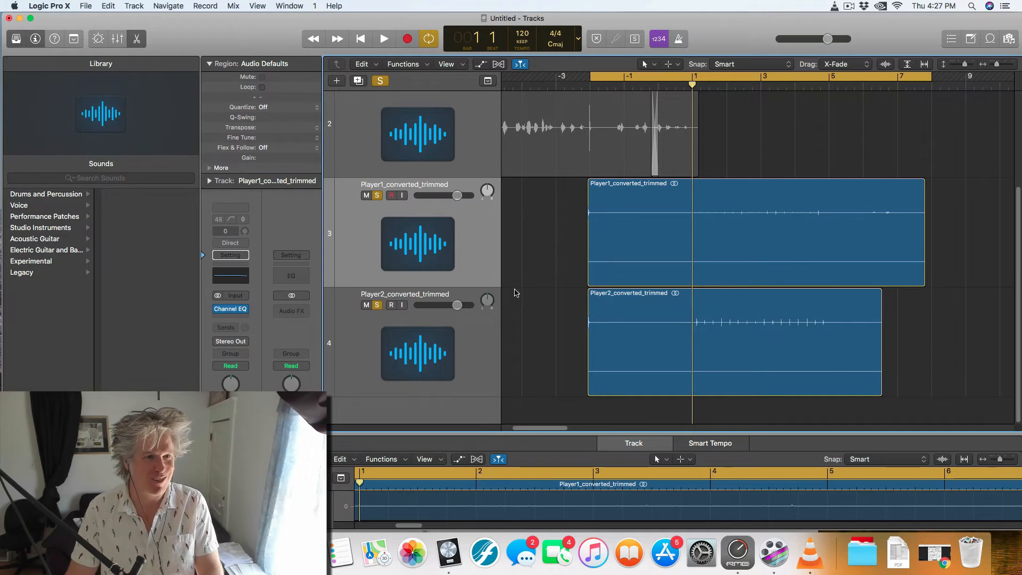
key(super+b)
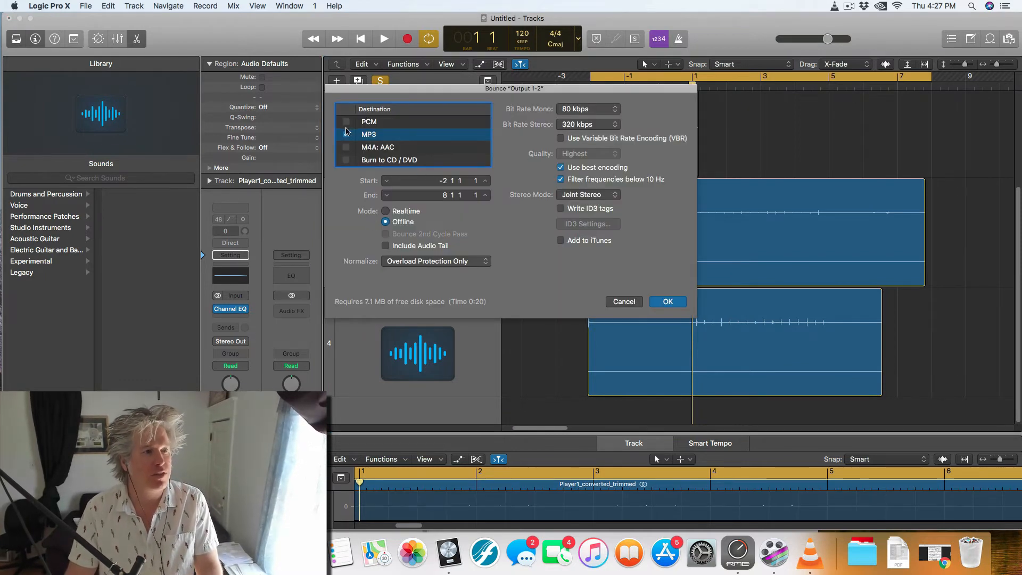
click(346, 134)
click(346, 121)
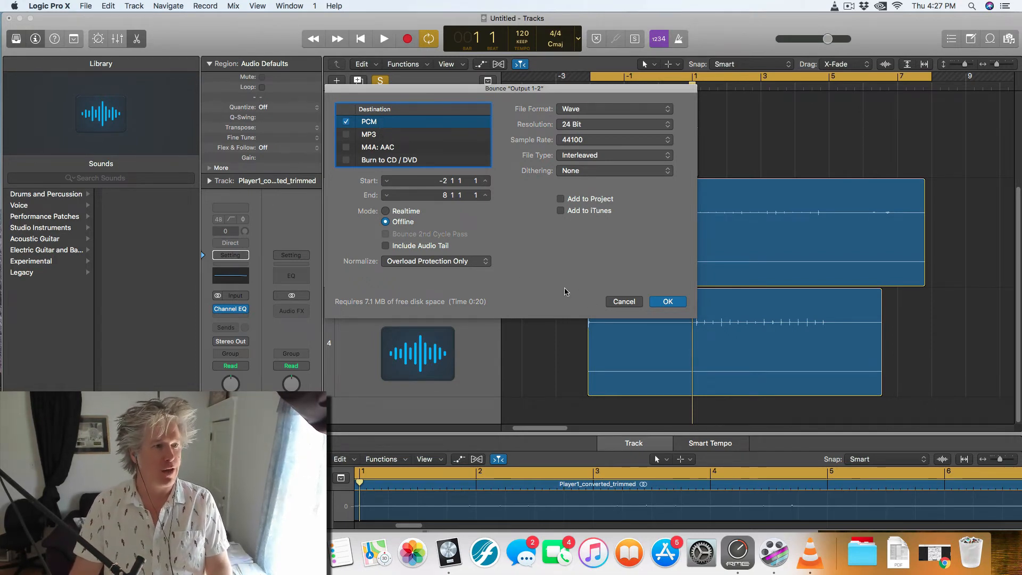
click(668, 301)
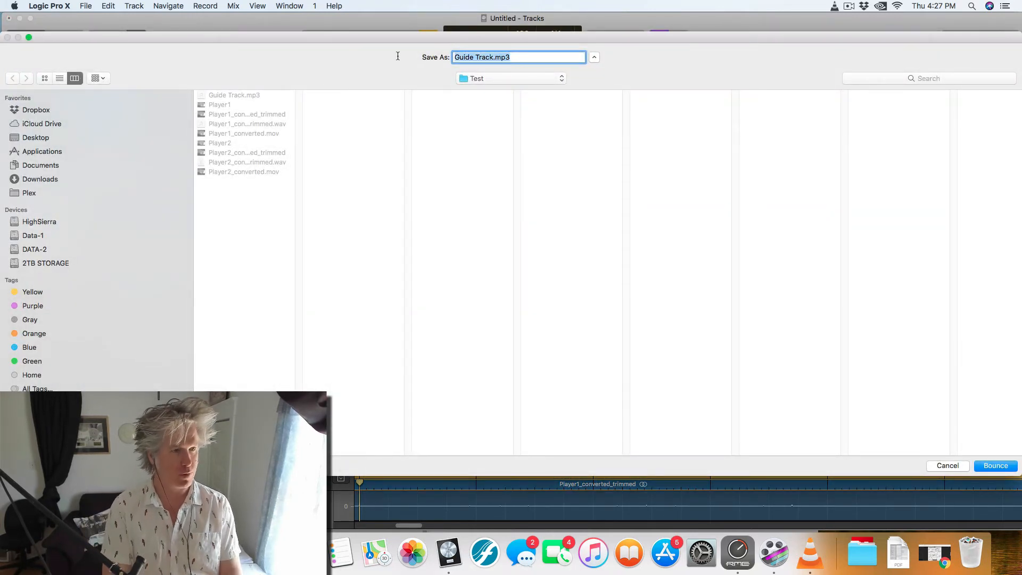
text(Processed_Project_Audio)
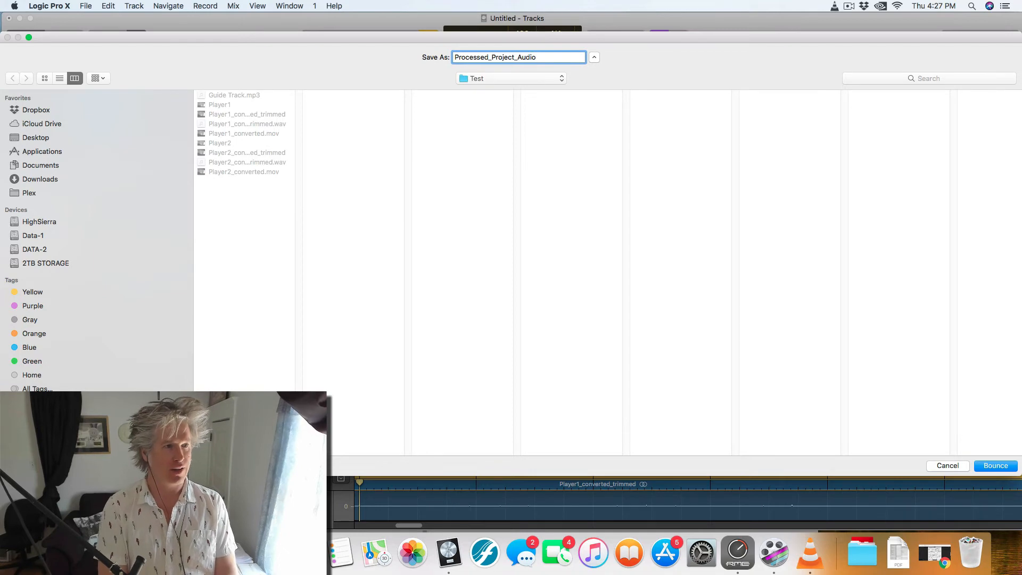
key(Return)
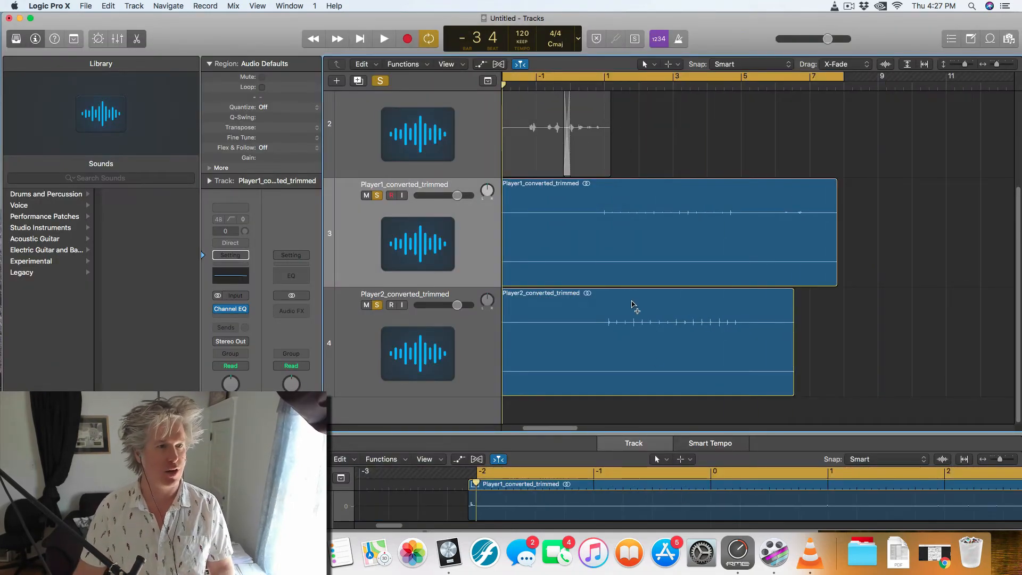
Launch DaVinci Resolve and move its Untitled Project window fully into view.
scroll(636, 306, down, 5)
scroll(619, 359, left, 5)
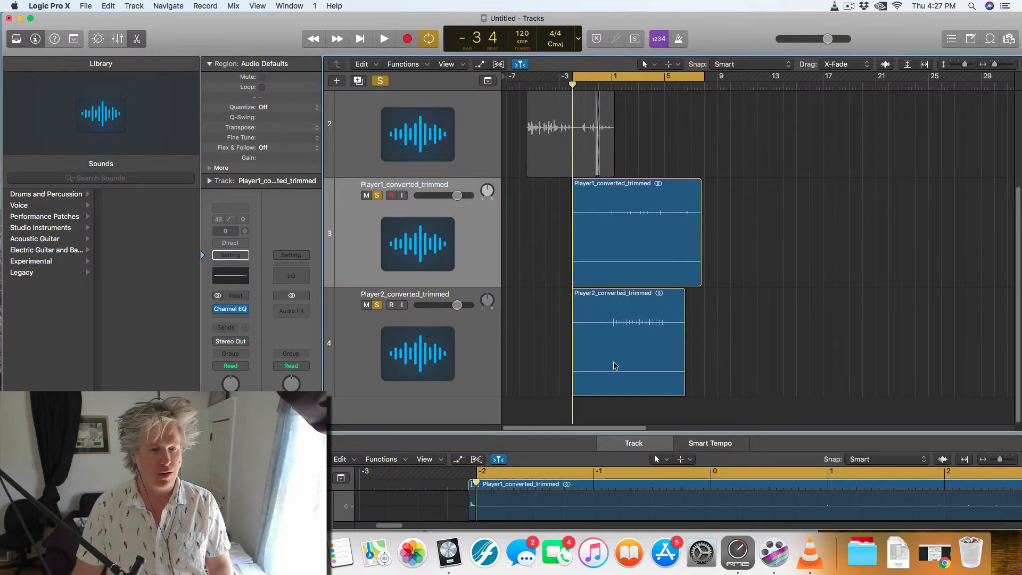
click(863, 554)
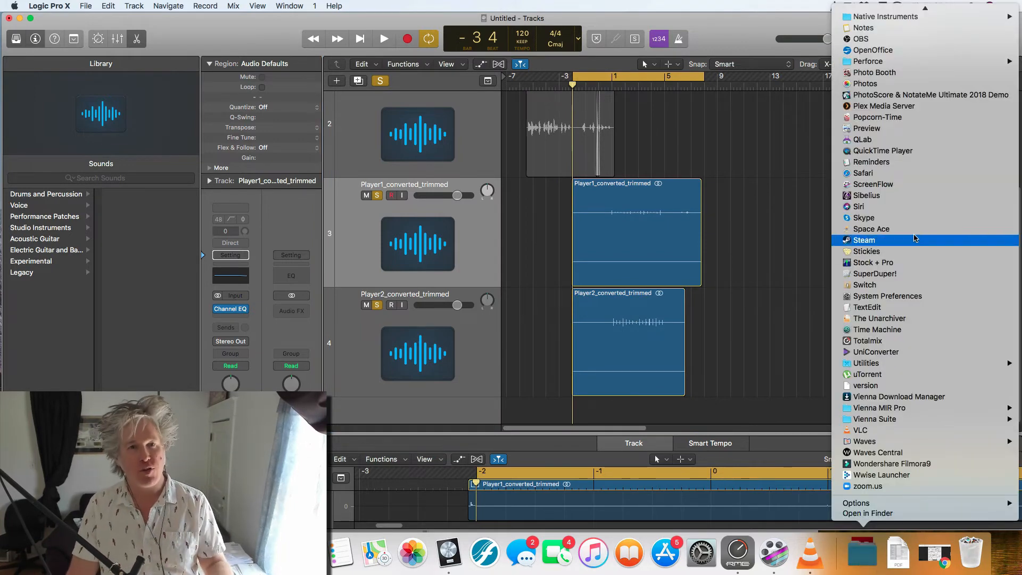
scroll(915, 238, up, 15)
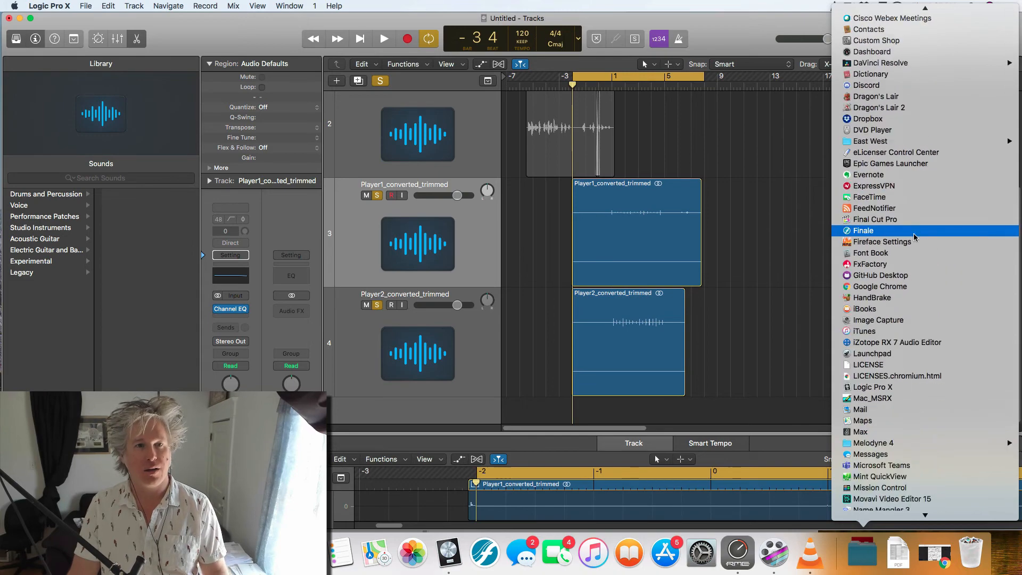
scroll(914, 238, up, 18)
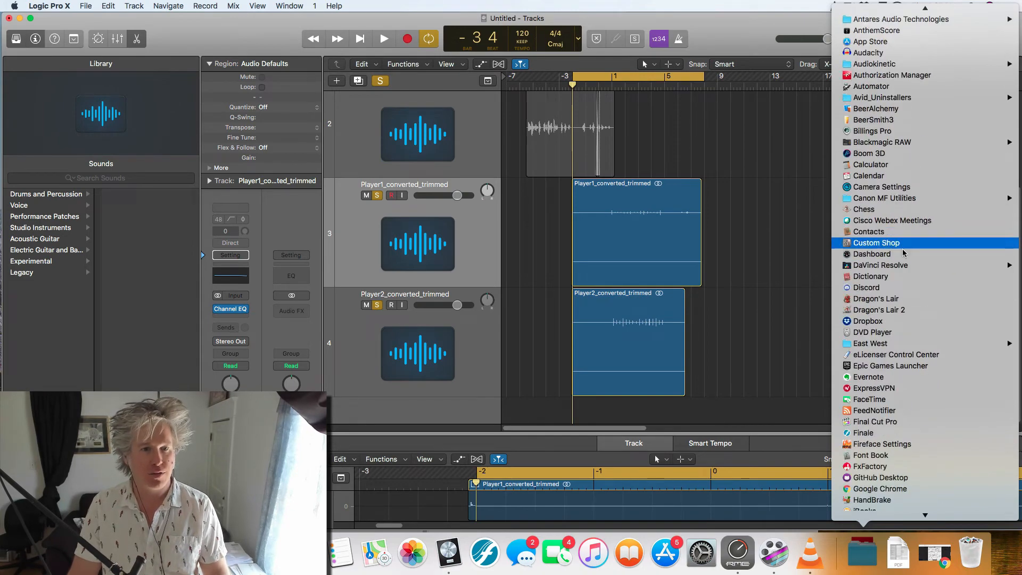
mouse_move(904, 266)
click(788, 272)
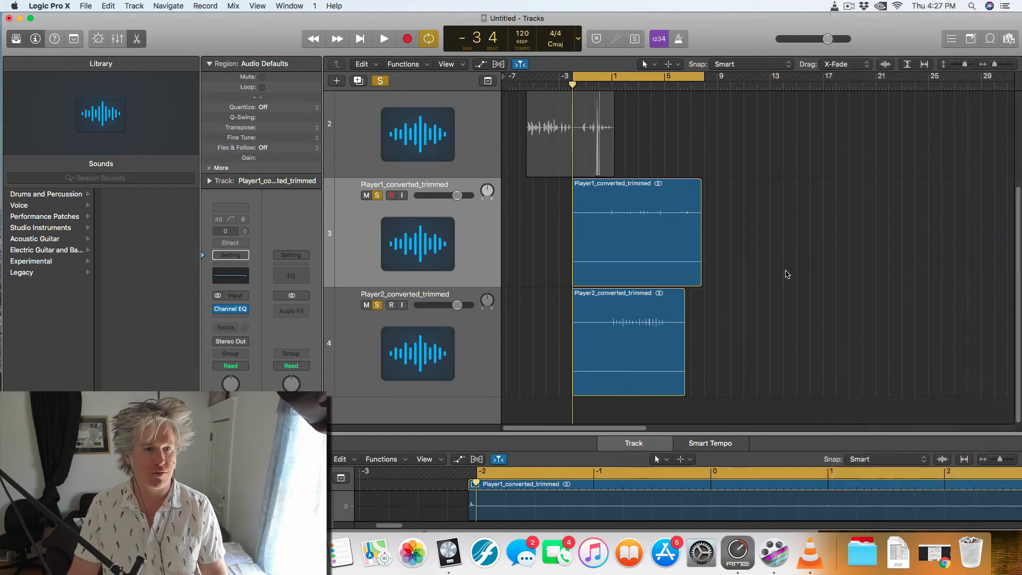
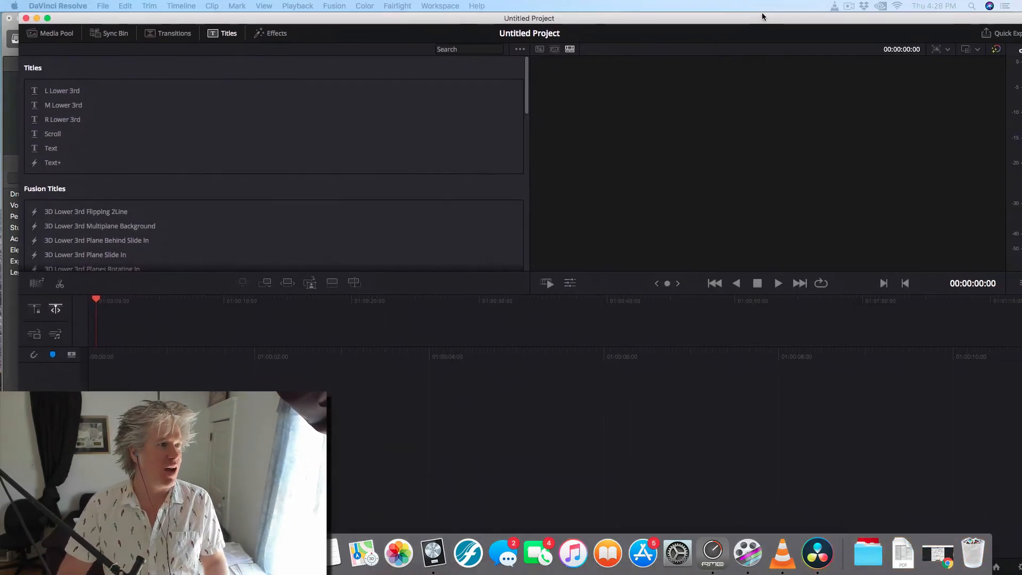
drag(762, 17, 746, 11)
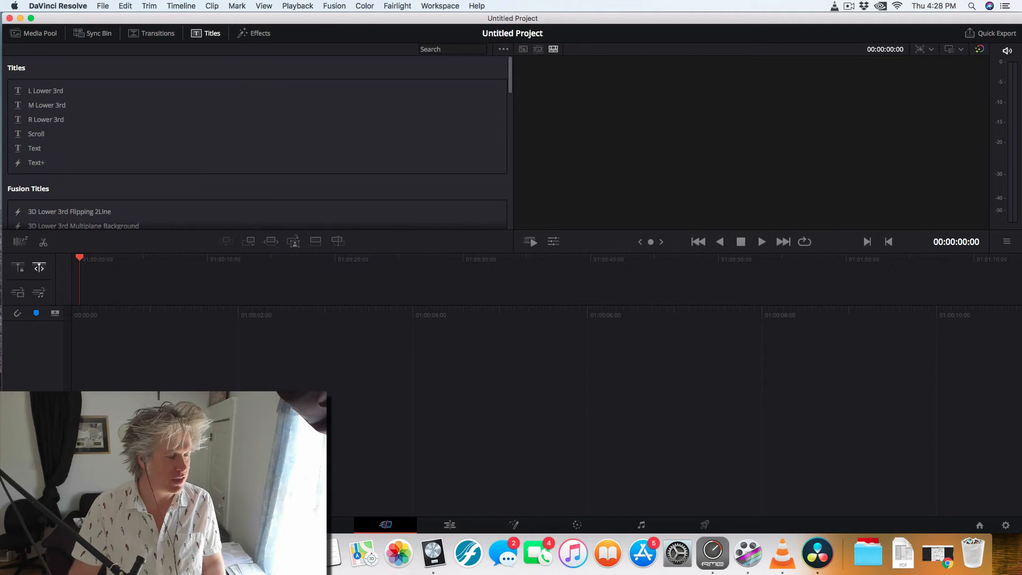
Import the Player1_converted_trimmed and Player2_converted_trimmed movies from the Test folder into the media pool, changing the project's frame rate to match.
click(49, 554)
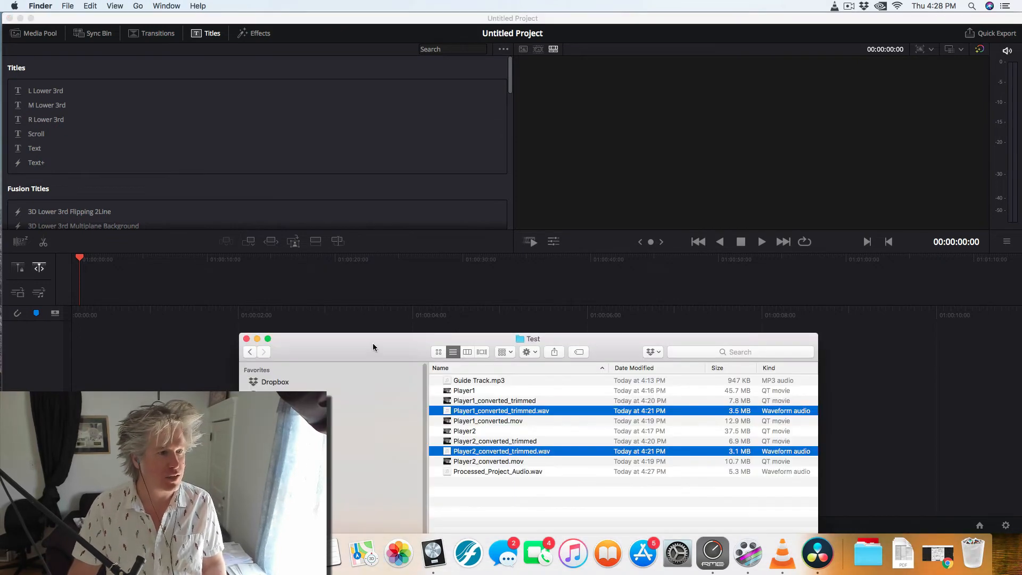
drag(373, 348, 556, 141)
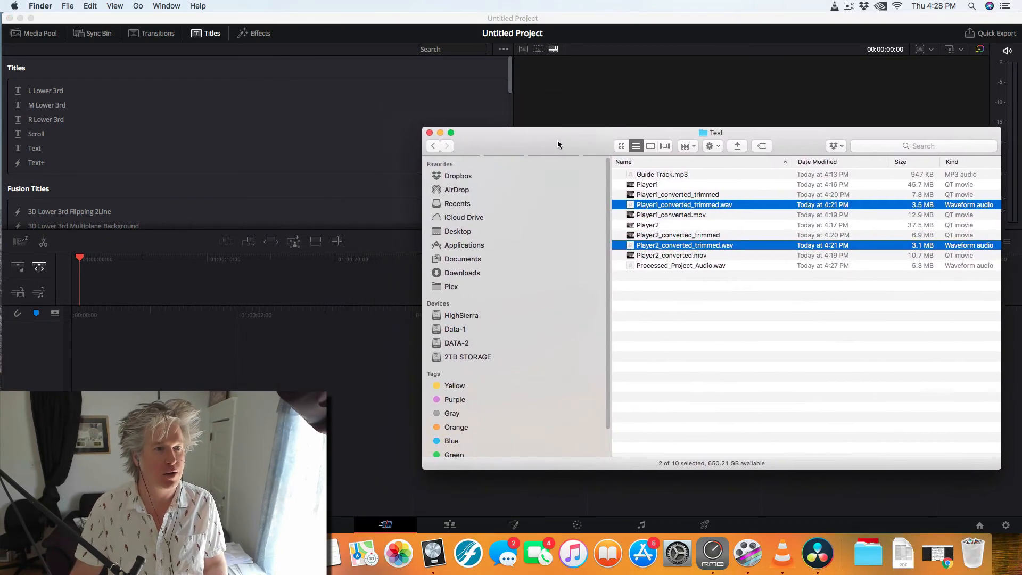
click(673, 195)
super+click(683, 236)
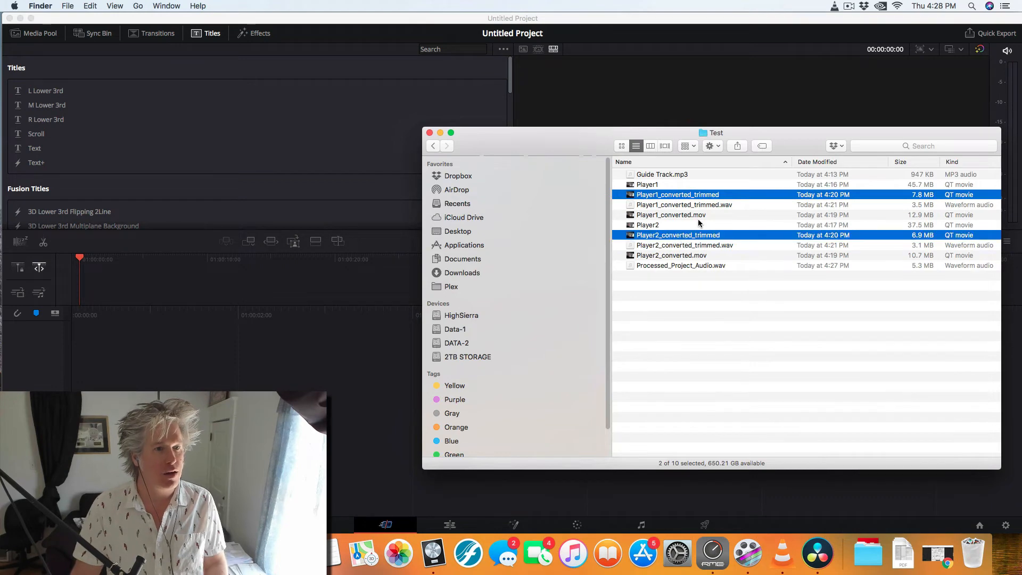
drag(672, 194, 224, 100)
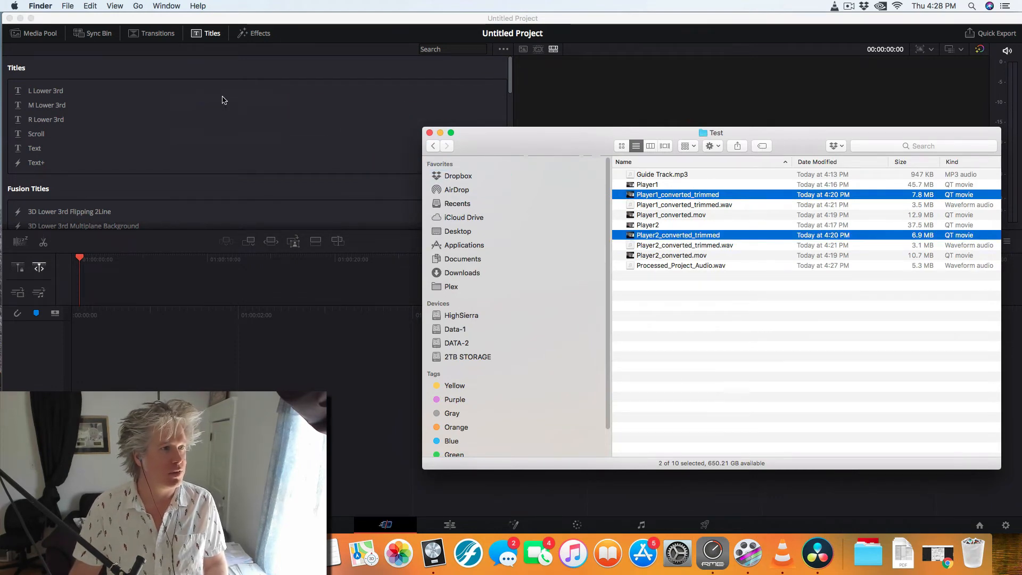
click(223, 100)
click(38, 34)
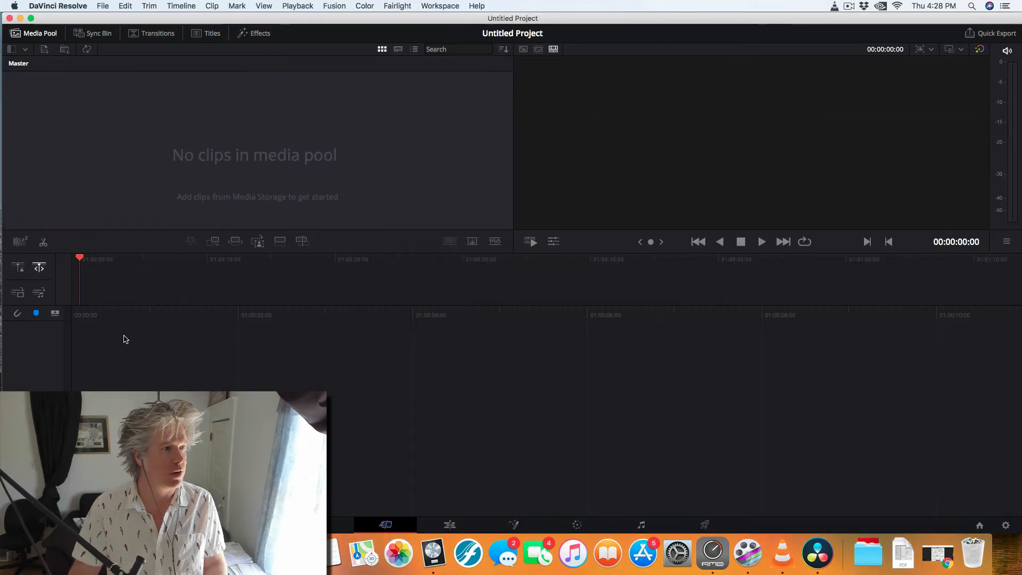
click(49, 553)
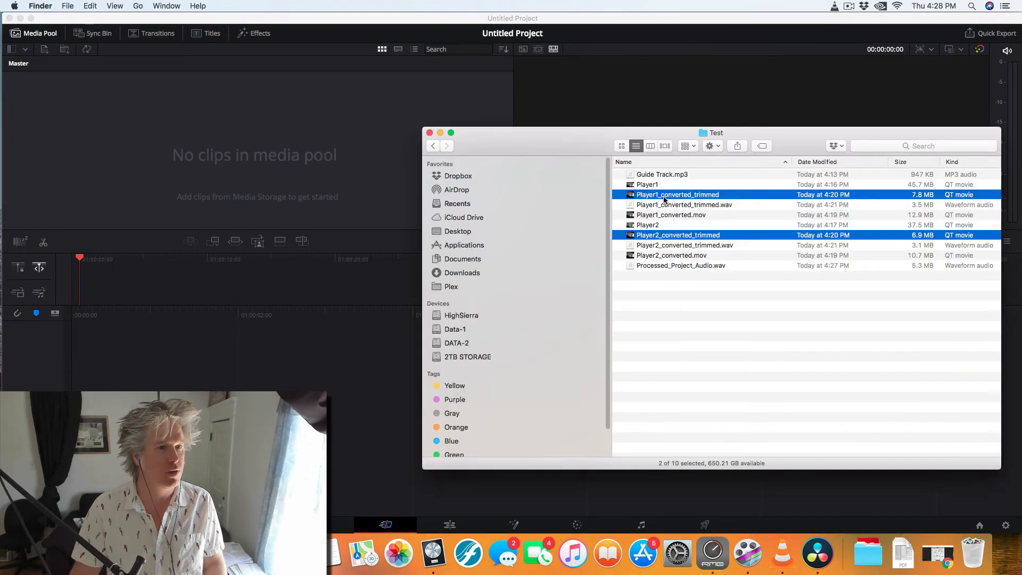
drag(664, 199, 107, 111)
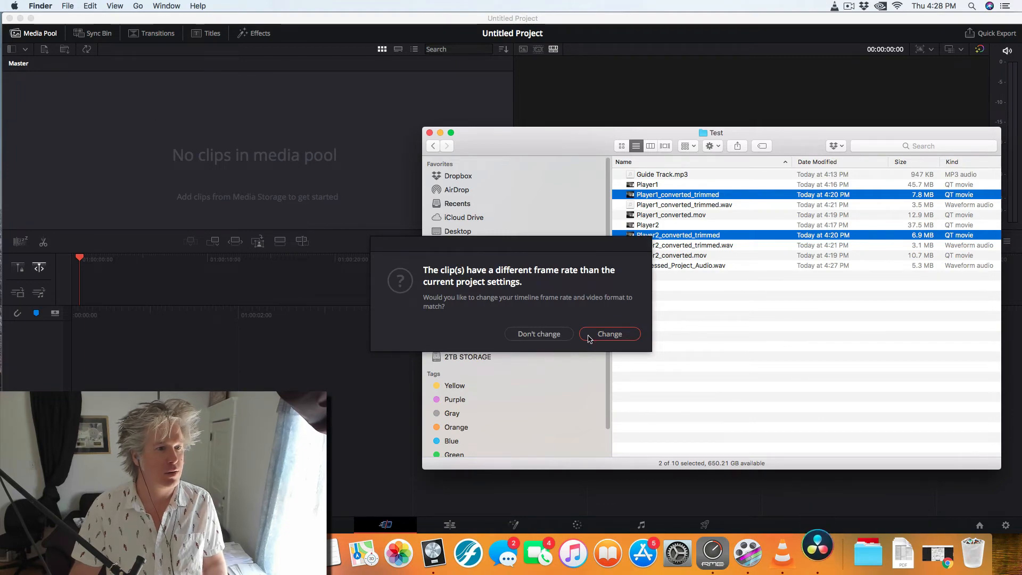
click(610, 334)
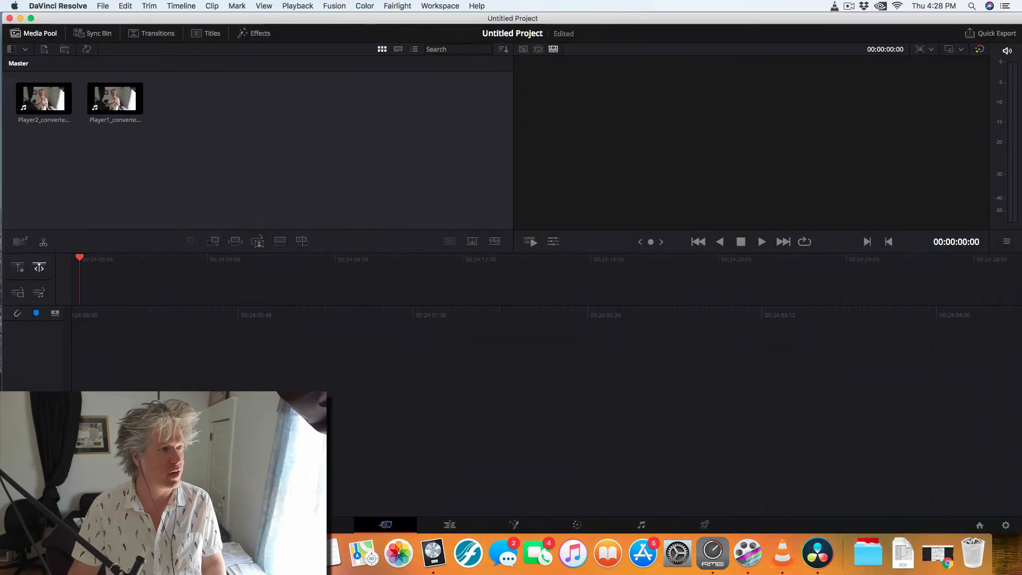
Import Processed_Project_Audio.wav from the Test folder into the media pool.
click(48, 553)
click(667, 315)
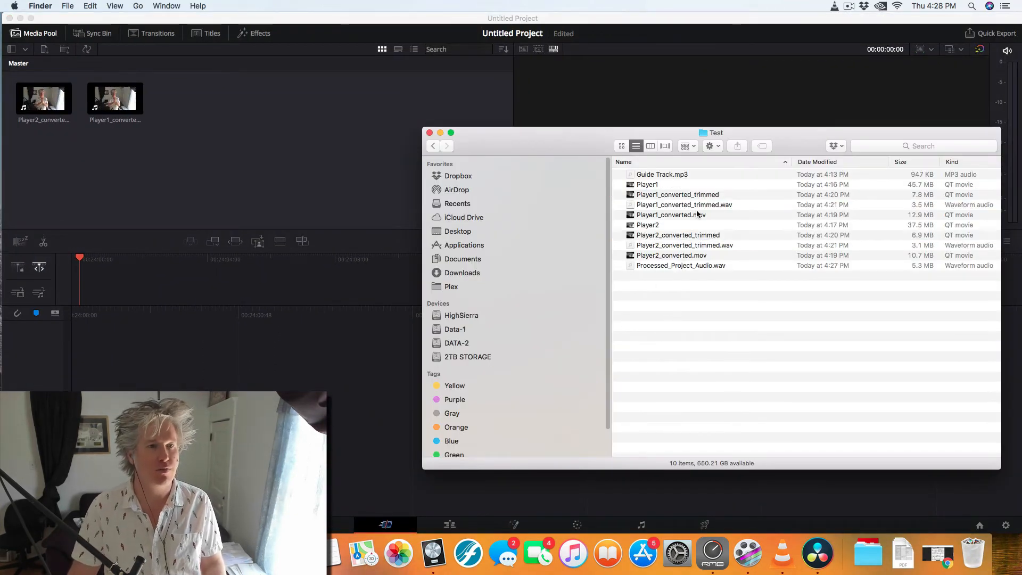
click(688, 206)
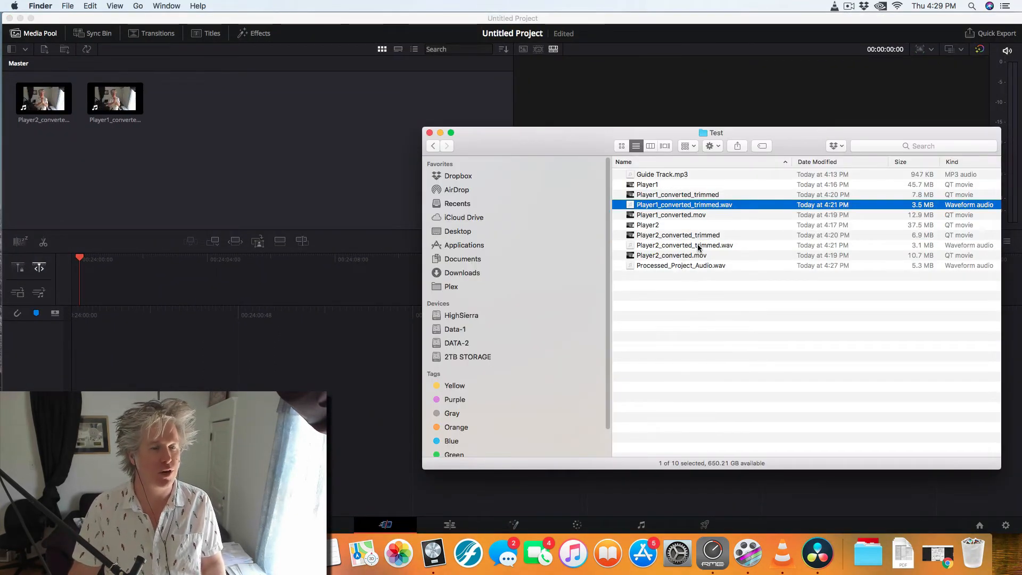
click(687, 266)
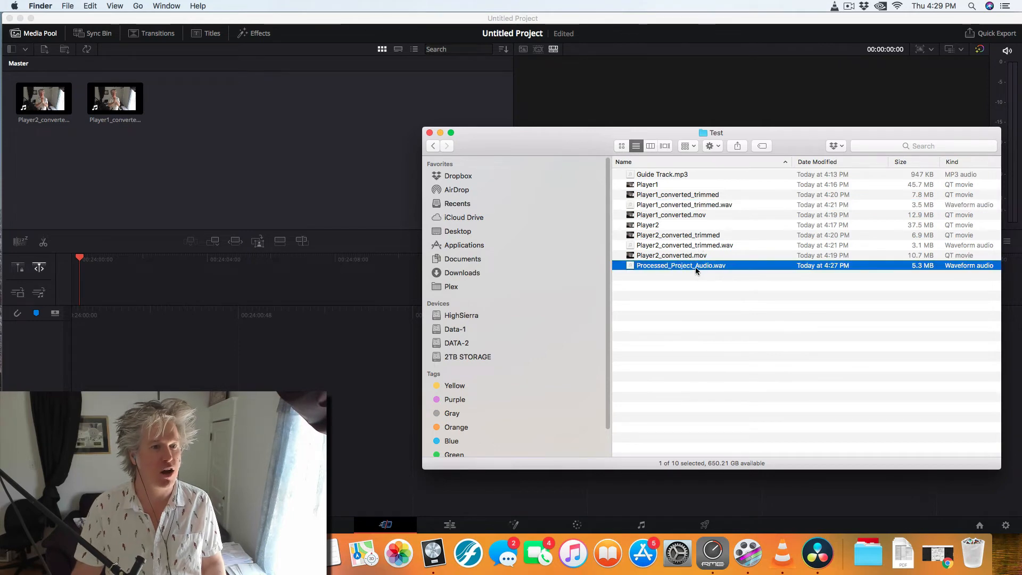
drag(681, 264, 301, 143)
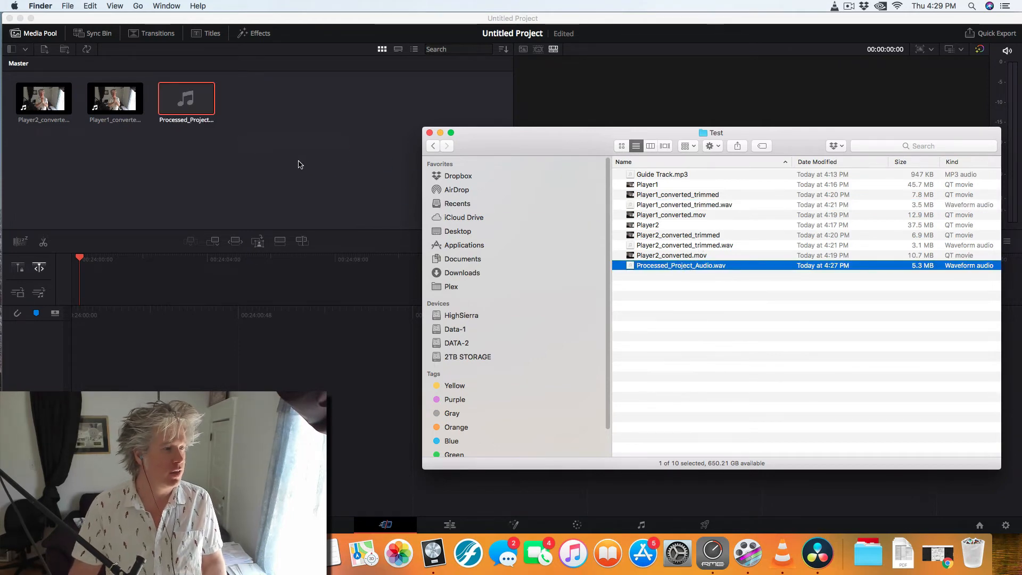
Place the Player2 movie at the start of a new timeline and stack the Player1 movie on the track above it.
click(209, 149)
drag(44, 100, 98, 381)
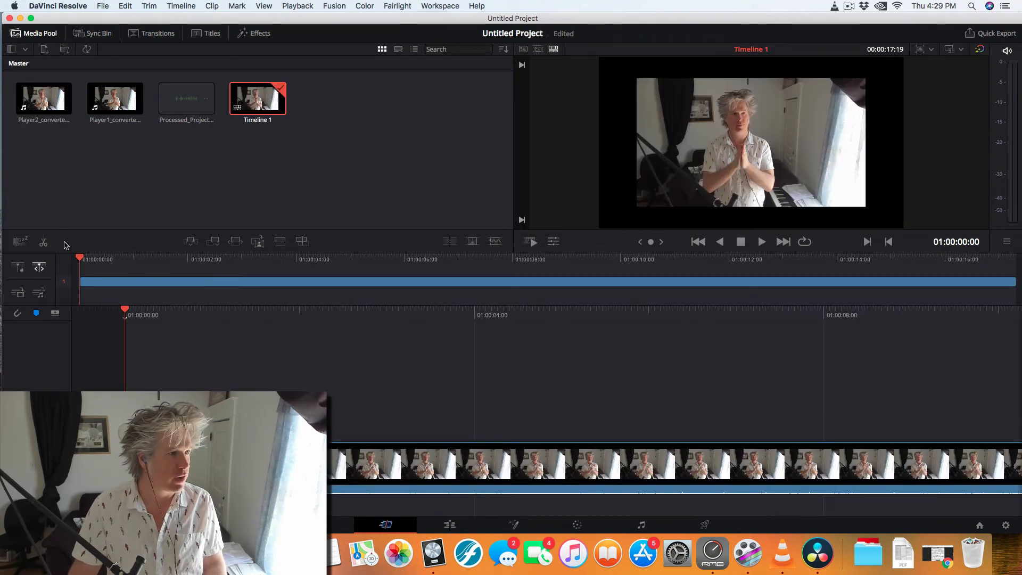
click(109, 99)
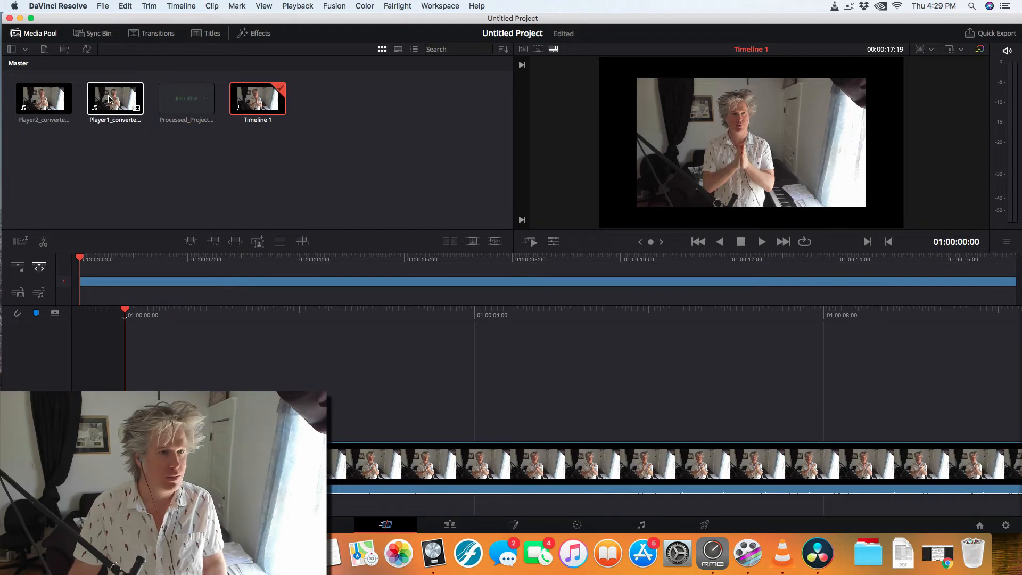
drag(109, 99, 133, 410)
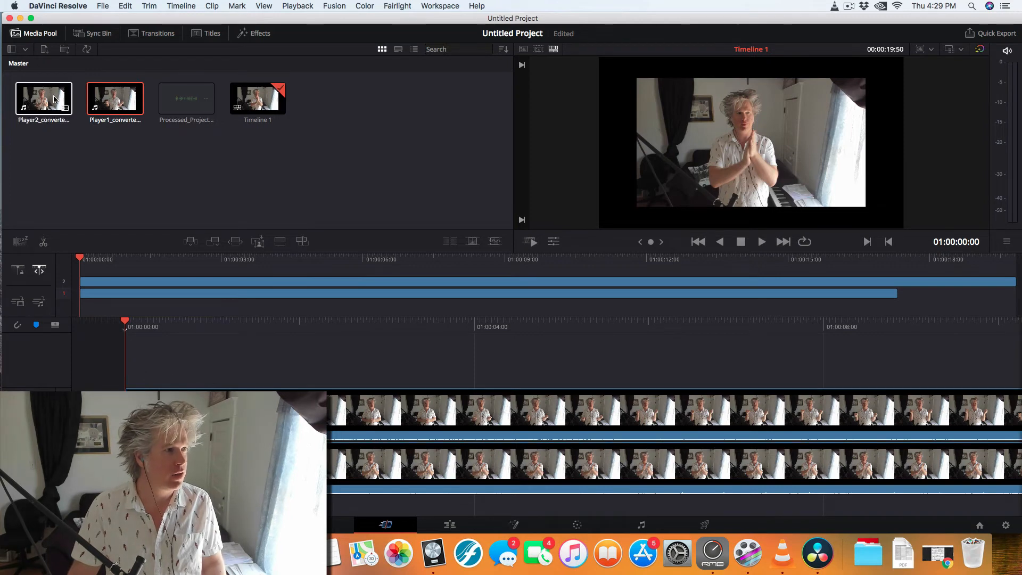
Add the Processed_Project_Audio clip on an audio track below the two movies, starting at the beginning of the timeline.
click(185, 98)
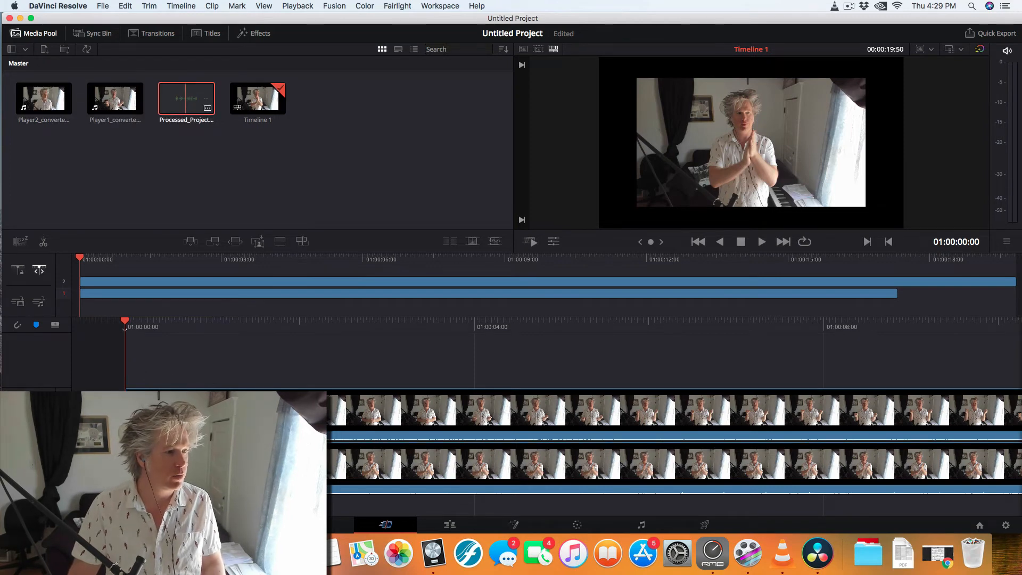
drag(186, 98, 577, 482)
click(578, 482)
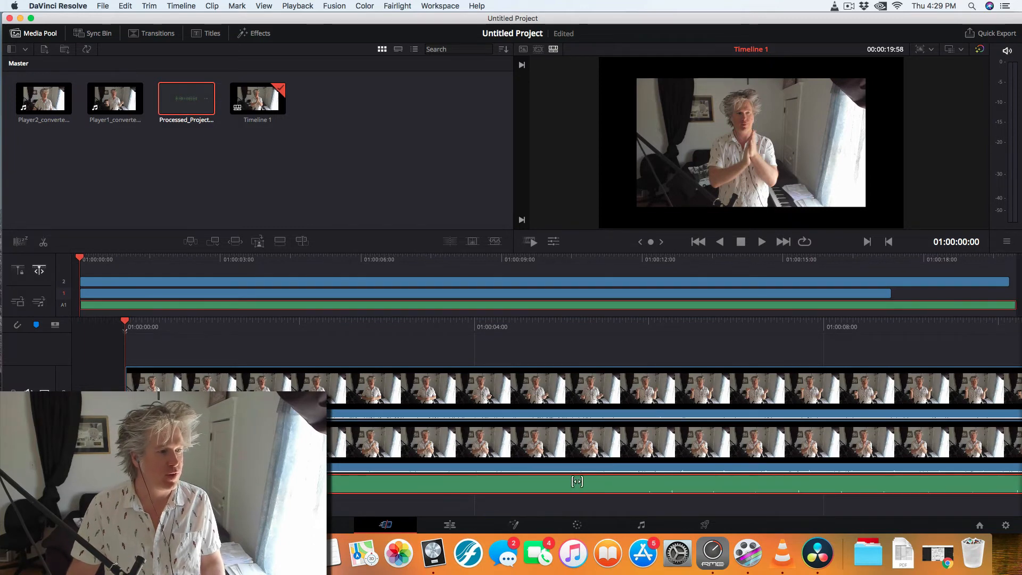
Select each stacked movie clip in turn and play the timeline from its start to check the clips with the processed audio.
click(577, 441)
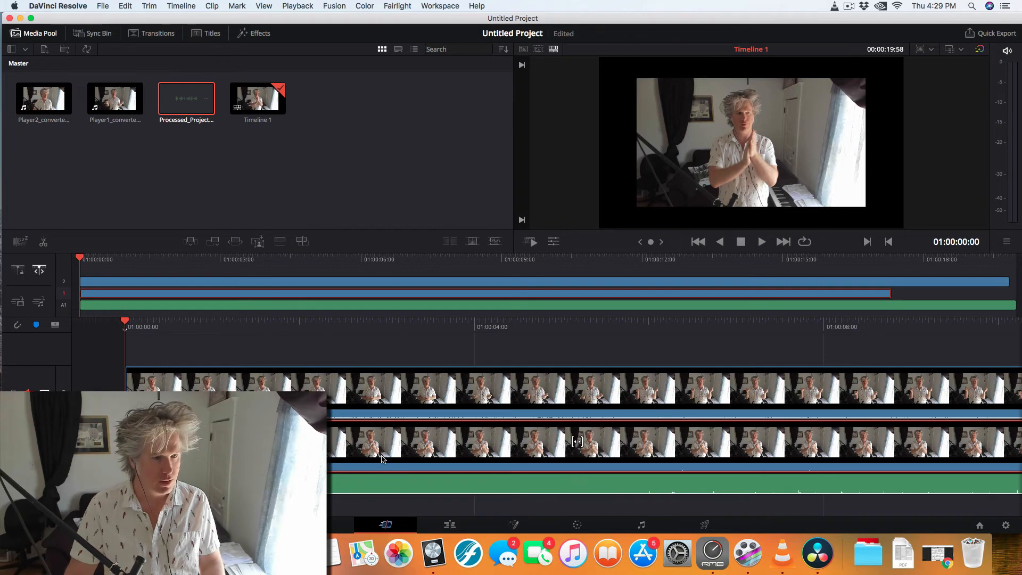
click(577, 387)
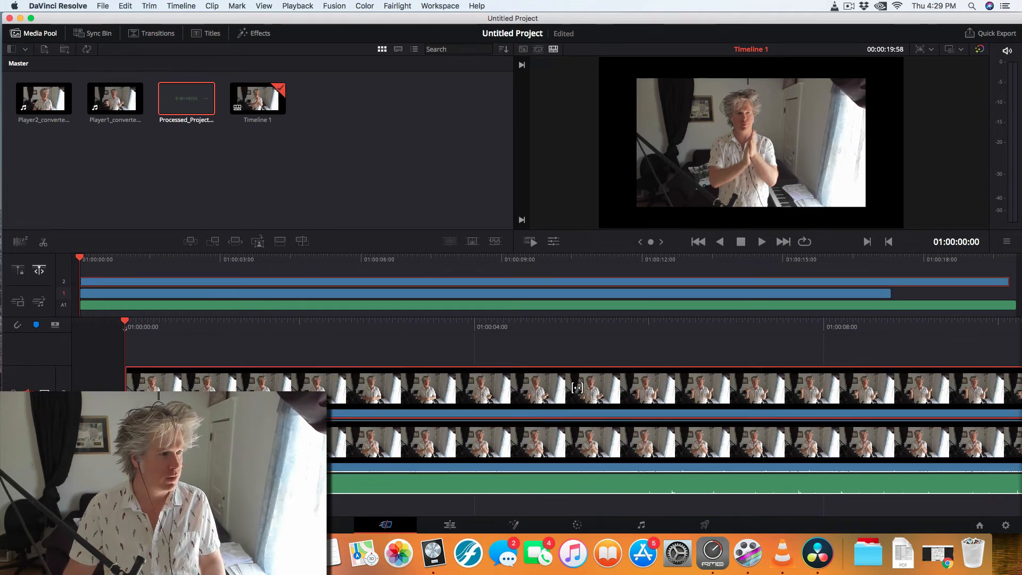
key(space)
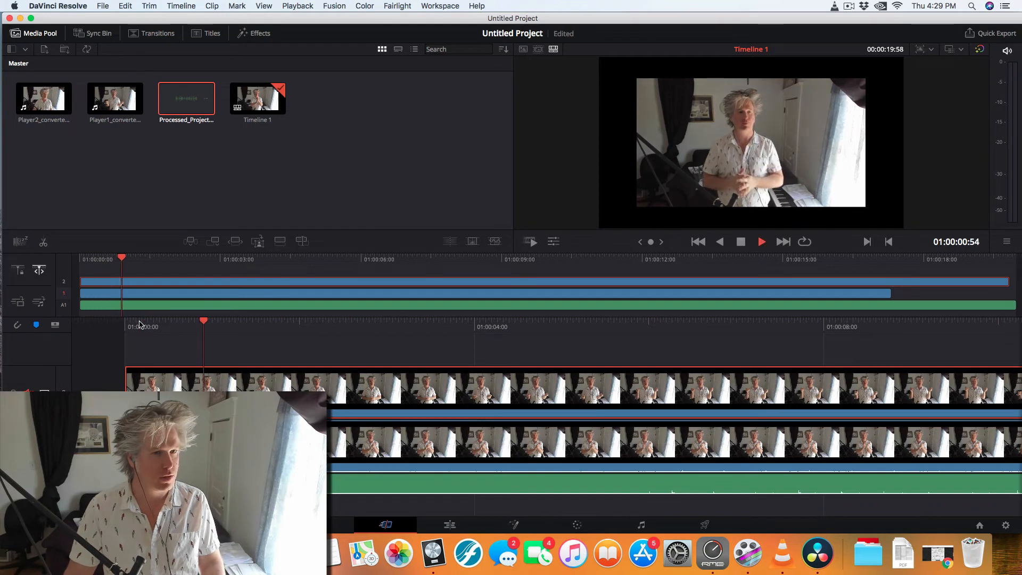
key(space)
click(124, 325)
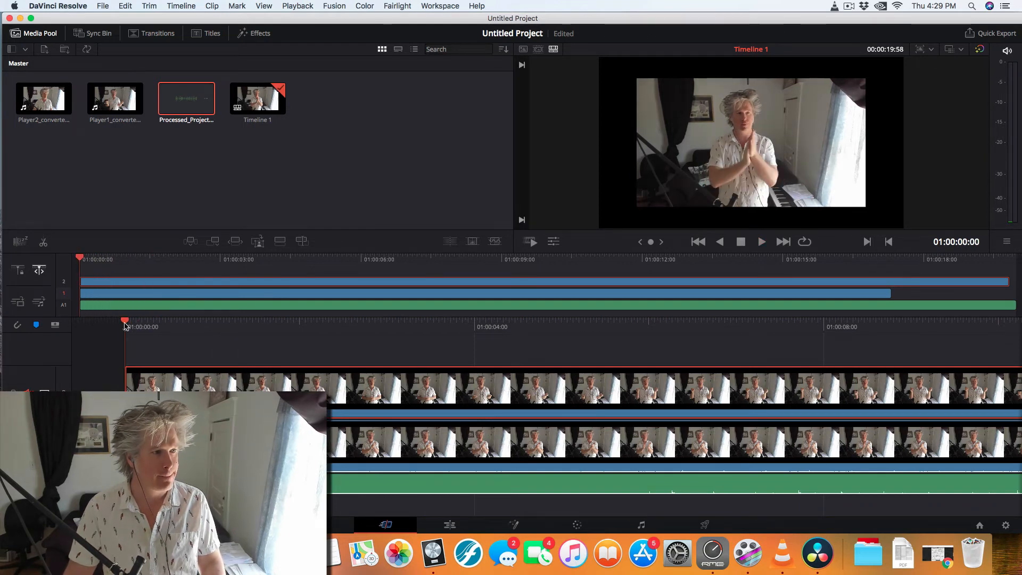
key(space)
key(space)
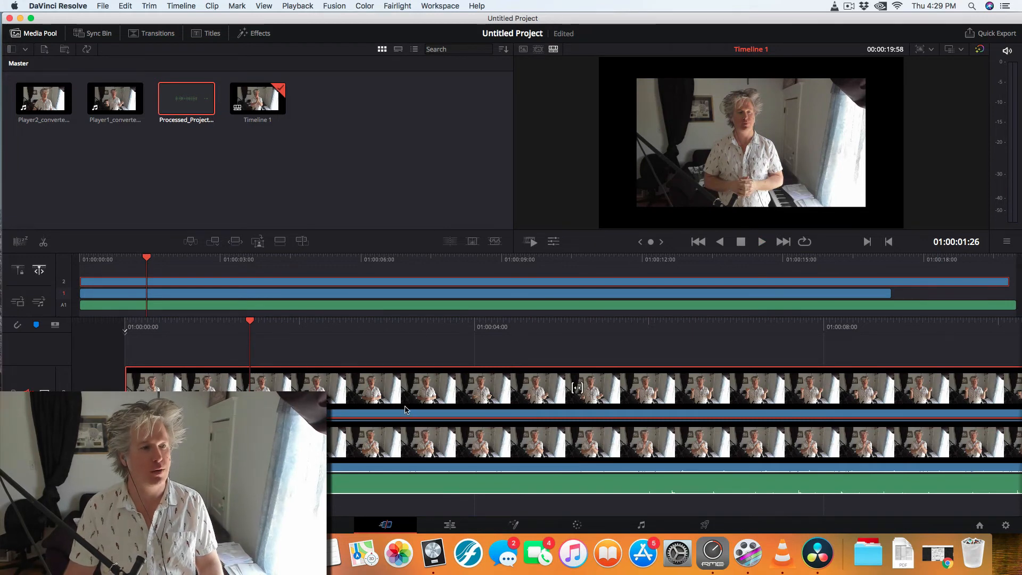
On the Edit page, set the Player1 clip's zoom to 0.5 and move it to position X -596, Y 306.
click(407, 434)
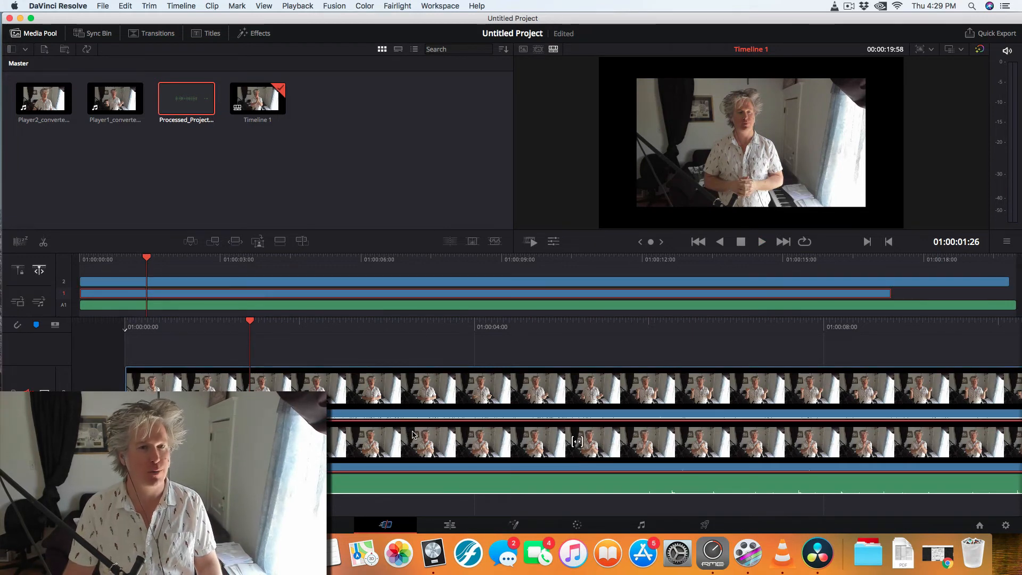
click(398, 387)
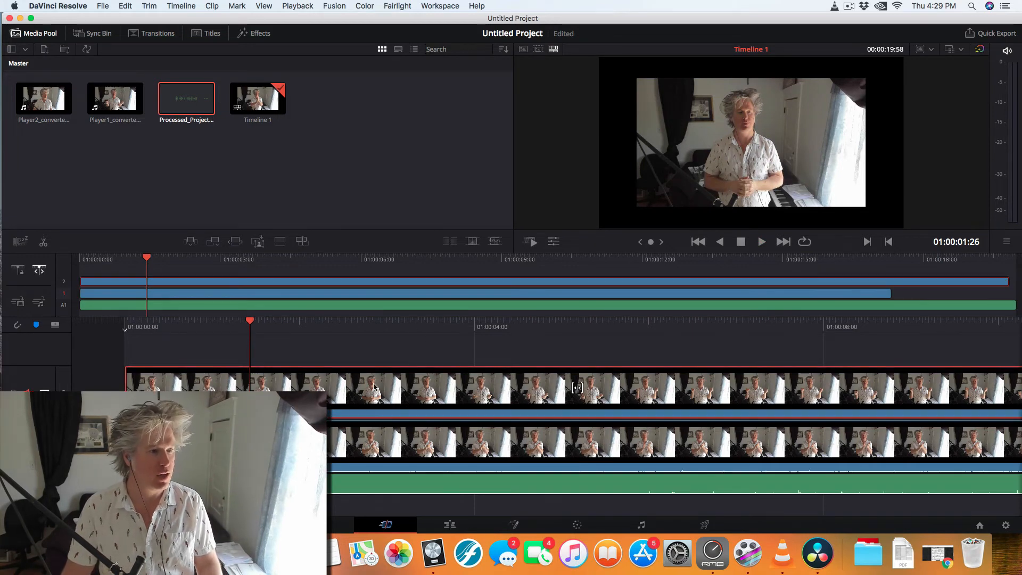
click(449, 527)
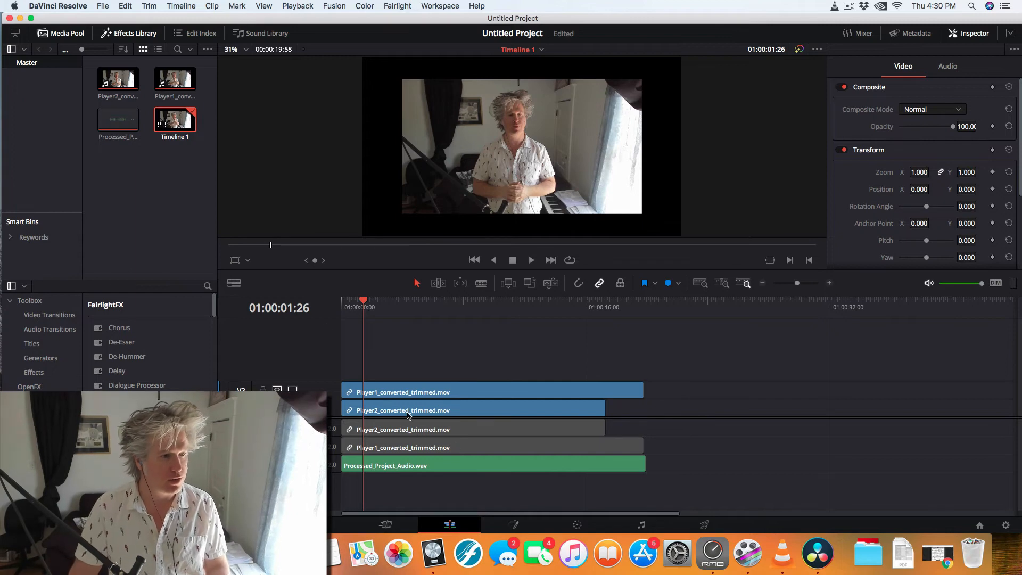
click(387, 388)
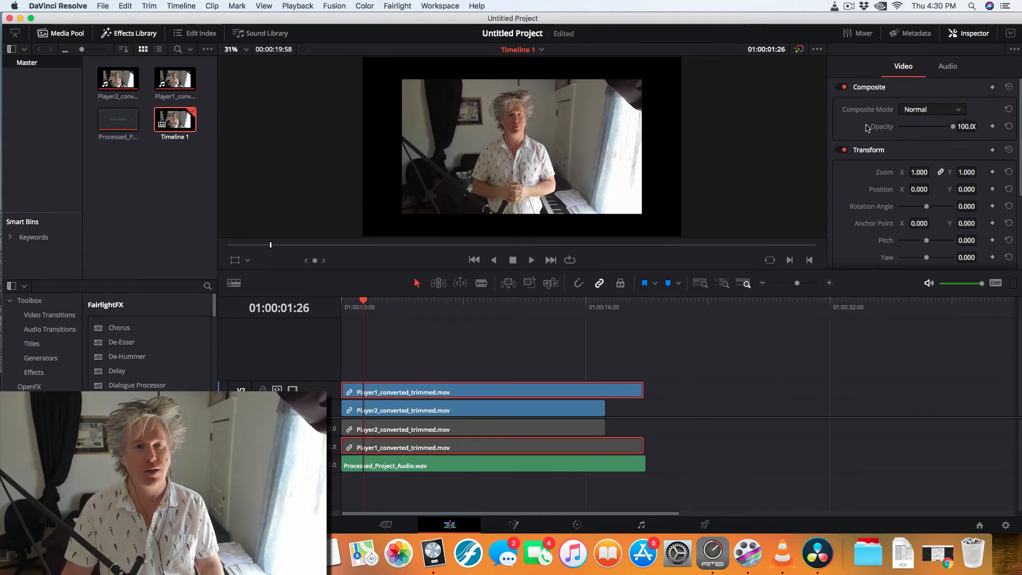
click(919, 172)
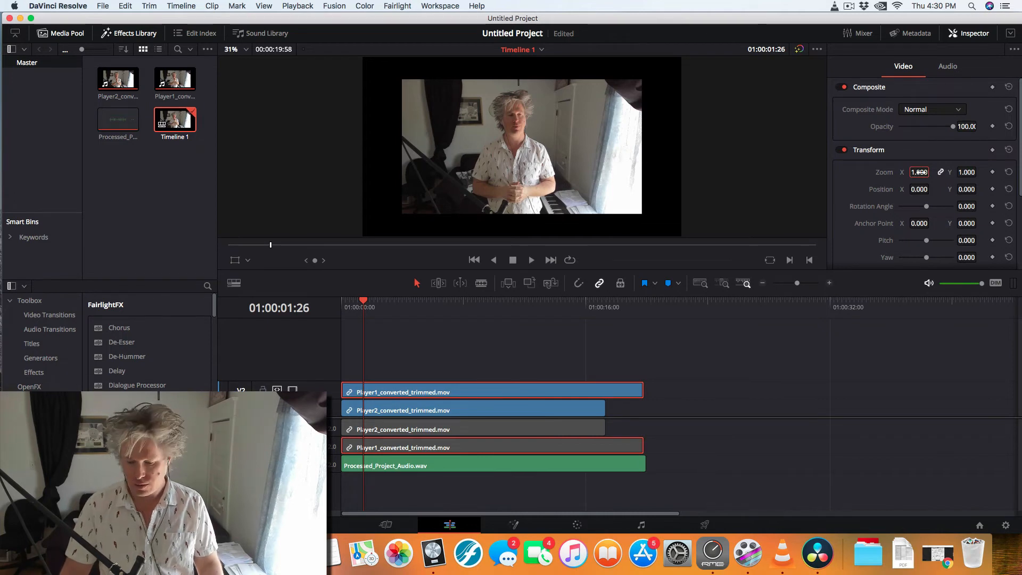
key(Return)
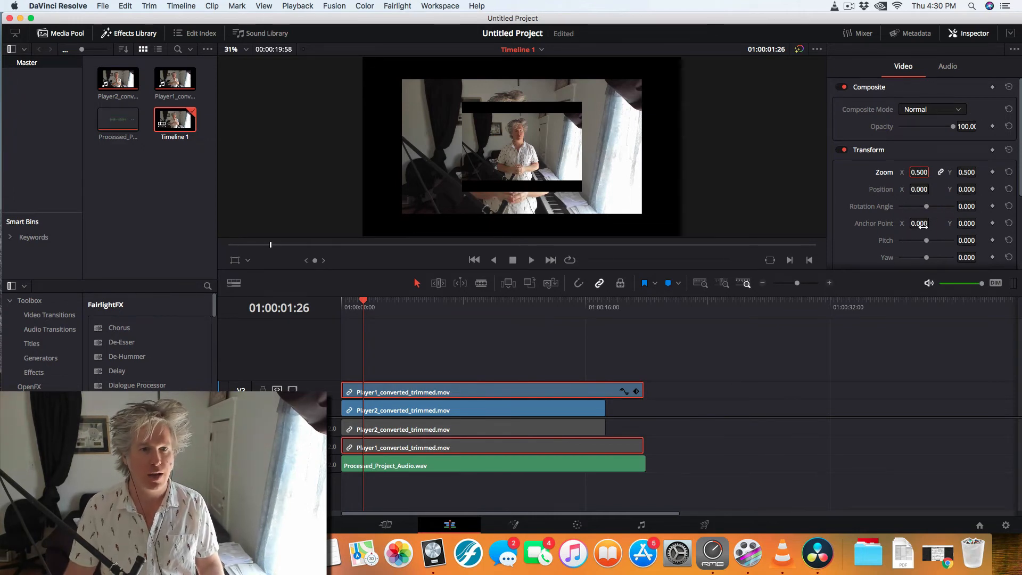
drag(919, 189, 615, 272)
Set the Player2 clip's zoom to 0.5 and shift it right to position X 549.
click(468, 424)
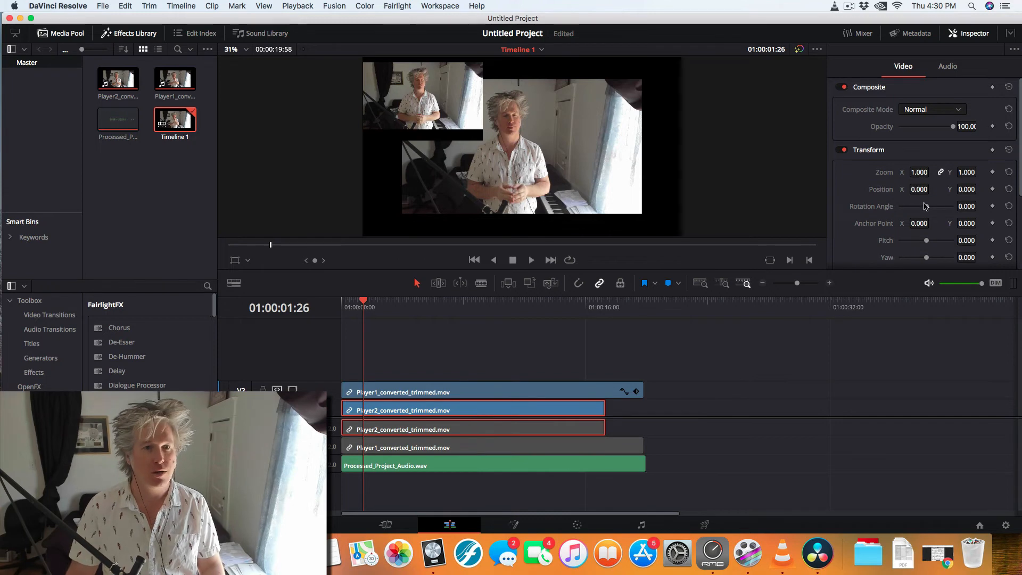
click(919, 171)
text(.5)
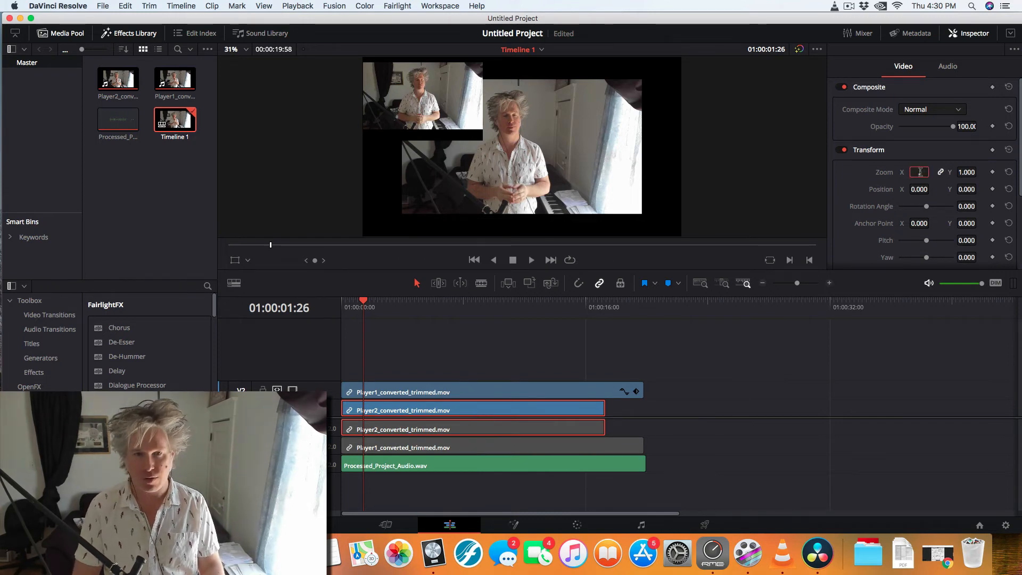
key(Return)
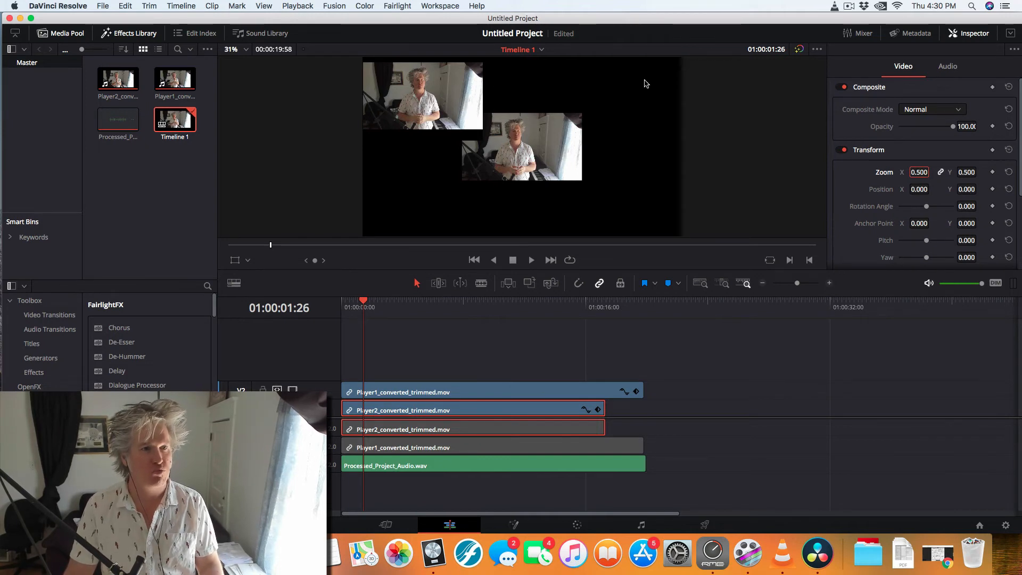
click(521, 155)
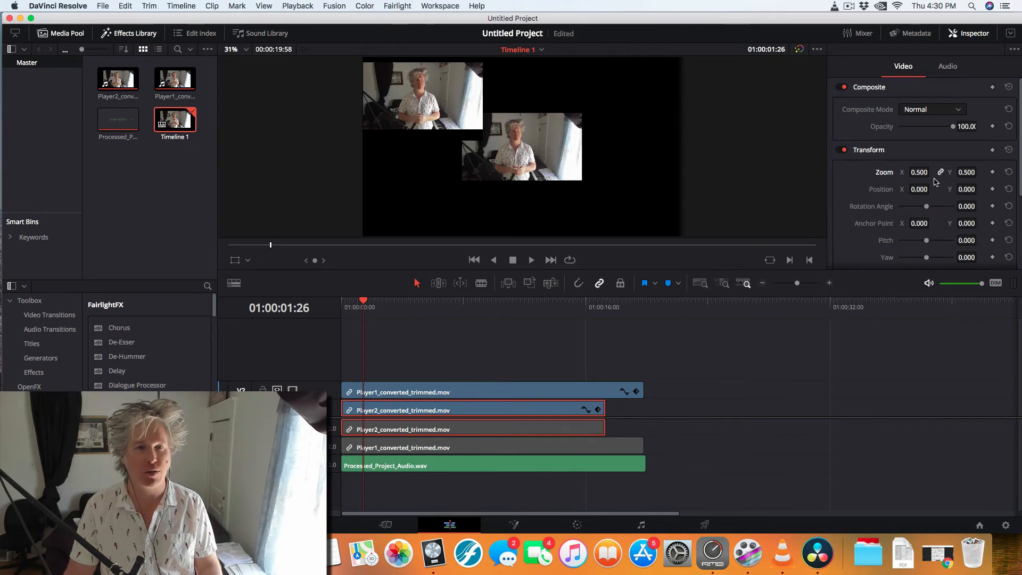
drag(920, 189, 701, 252)
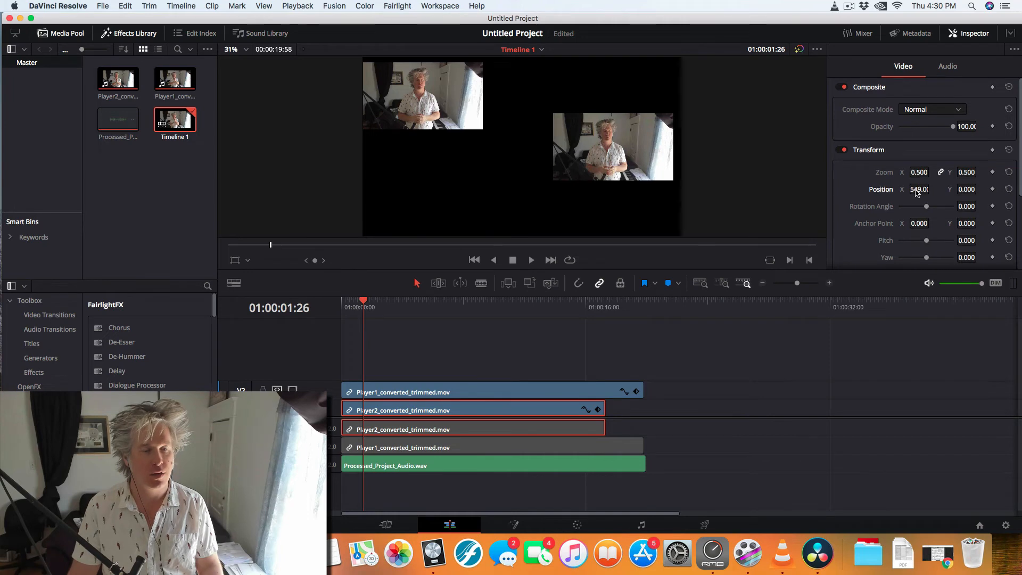
Enlarge the Player2 clip and the Player1 clip to a zoom of 0.8 each.
click(918, 172)
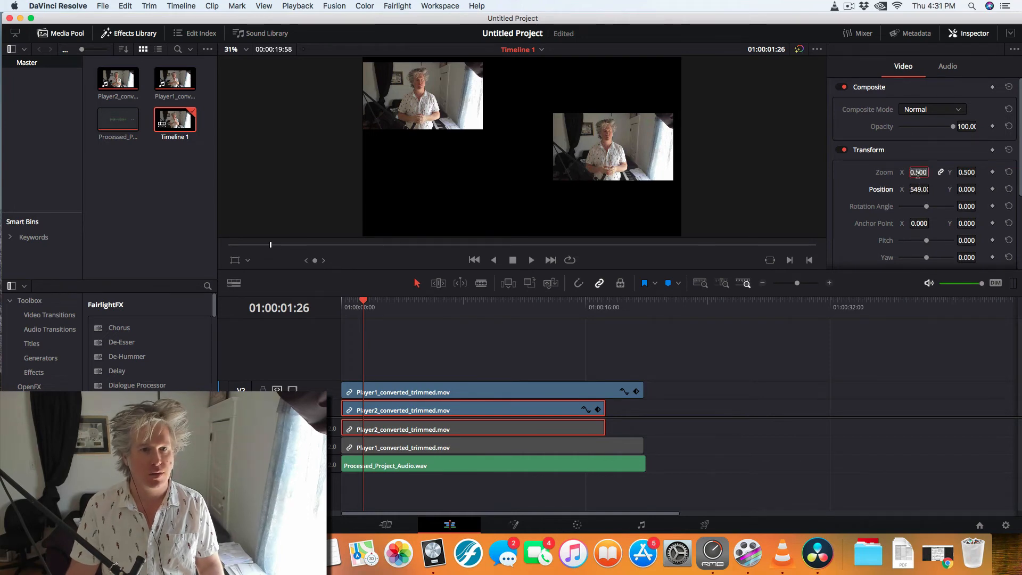
text(0.8)
key(Return)
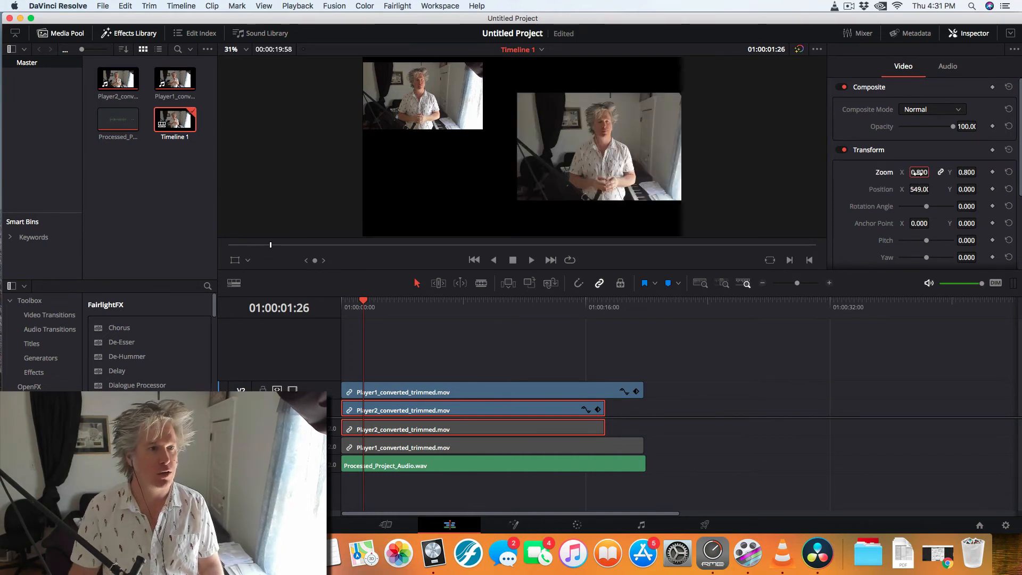
click(437, 394)
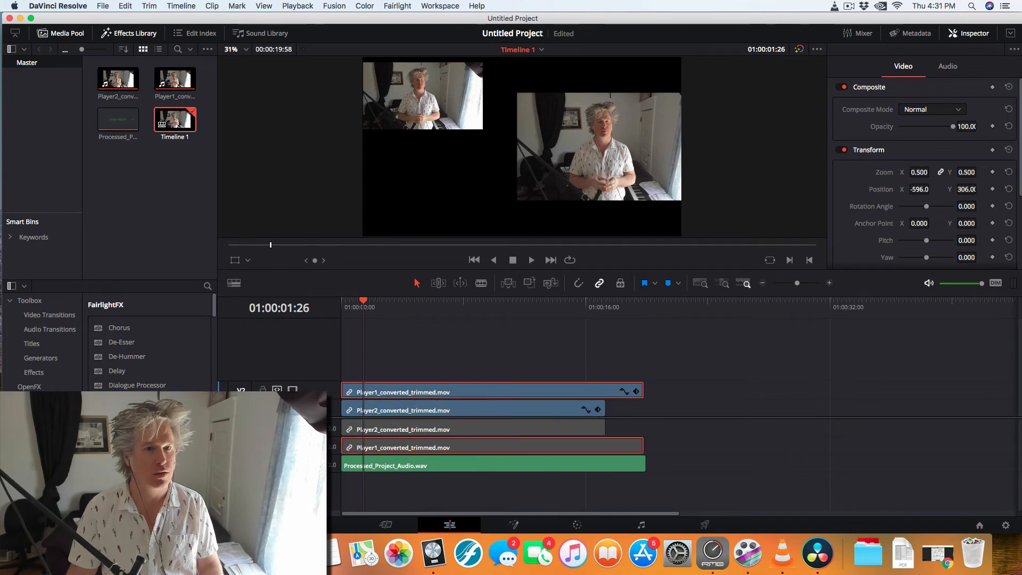
click(919, 172)
text(0.8)
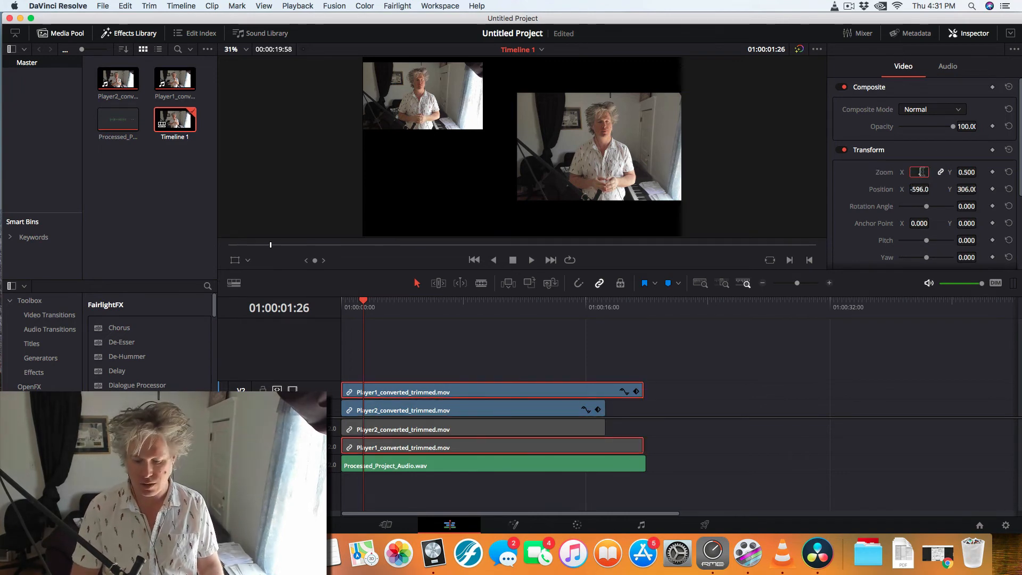
key(Return)
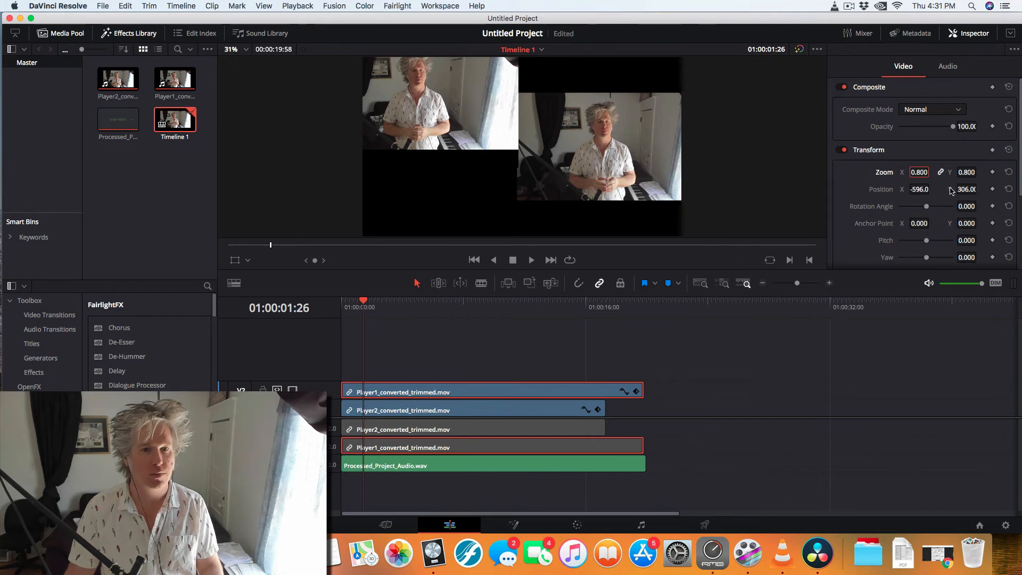
Lower the Player1 clip to position Y 203 and set its zoom to 0.75.
drag(972, 189, 978, 188)
click(920, 172)
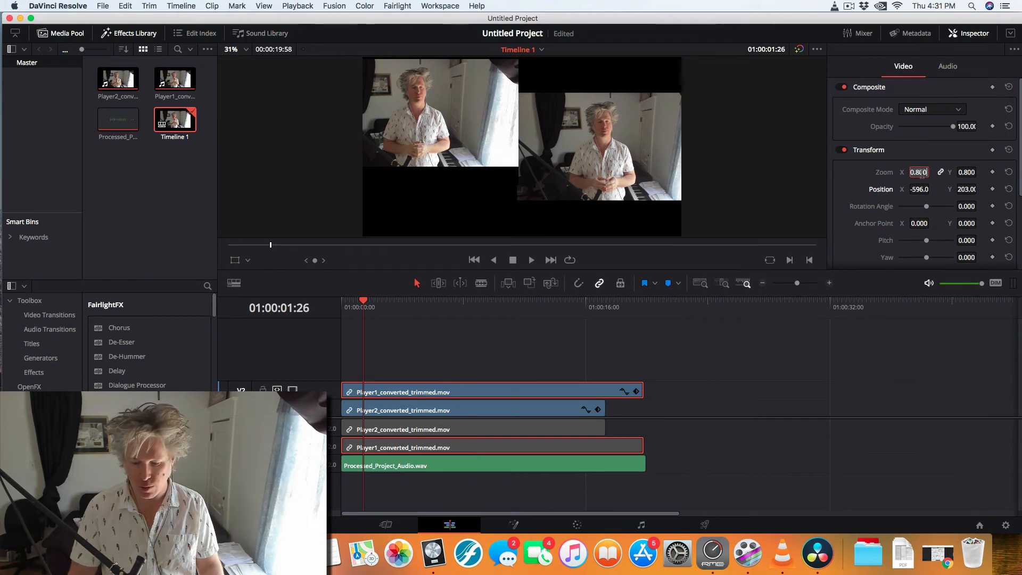
text(.75)
key(Return)
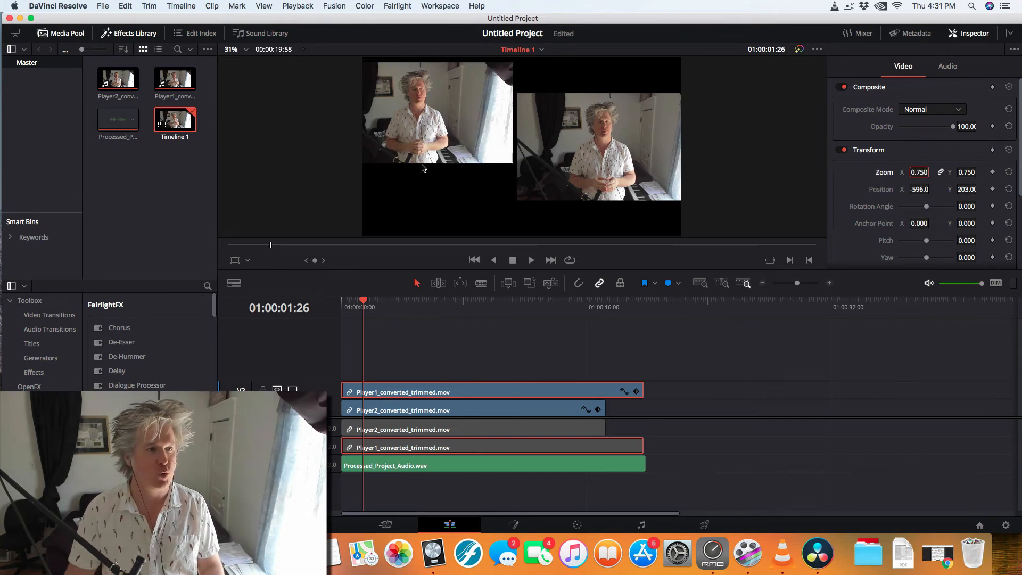
Set the Player2 clip's zoom to 0.75 to match the Player1 clip.
click(403, 417)
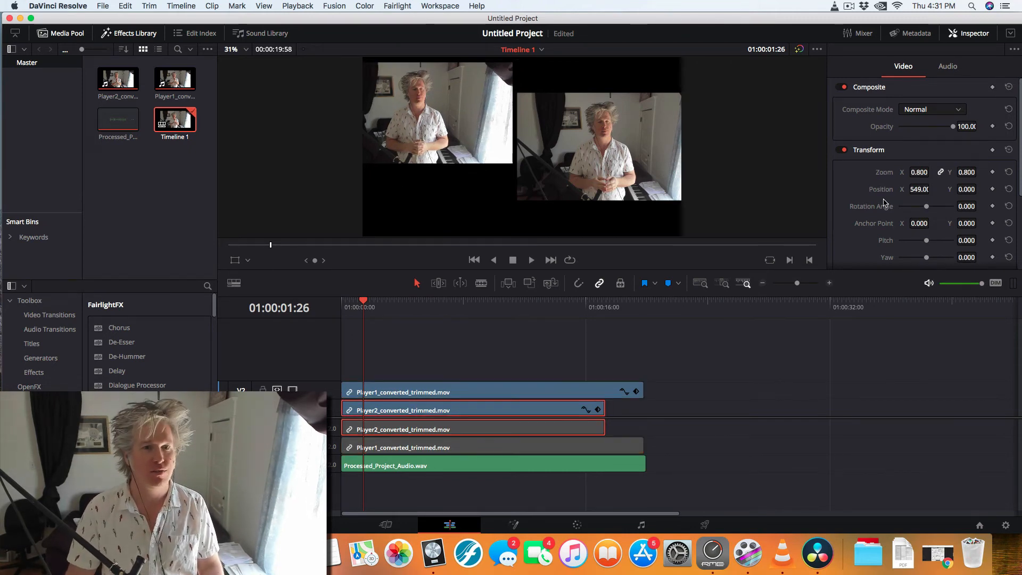
click(920, 173)
text(.75)
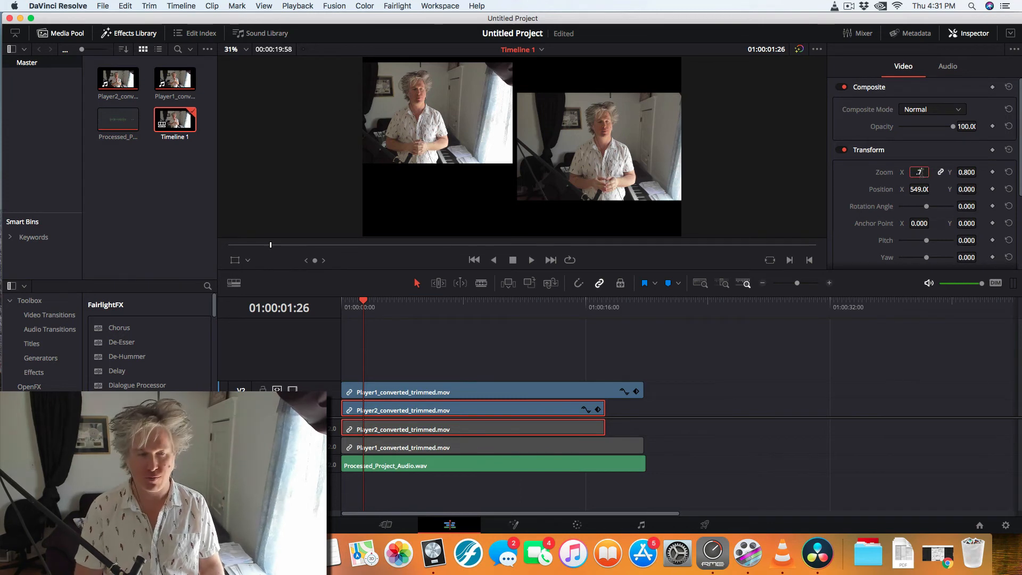
key(Return)
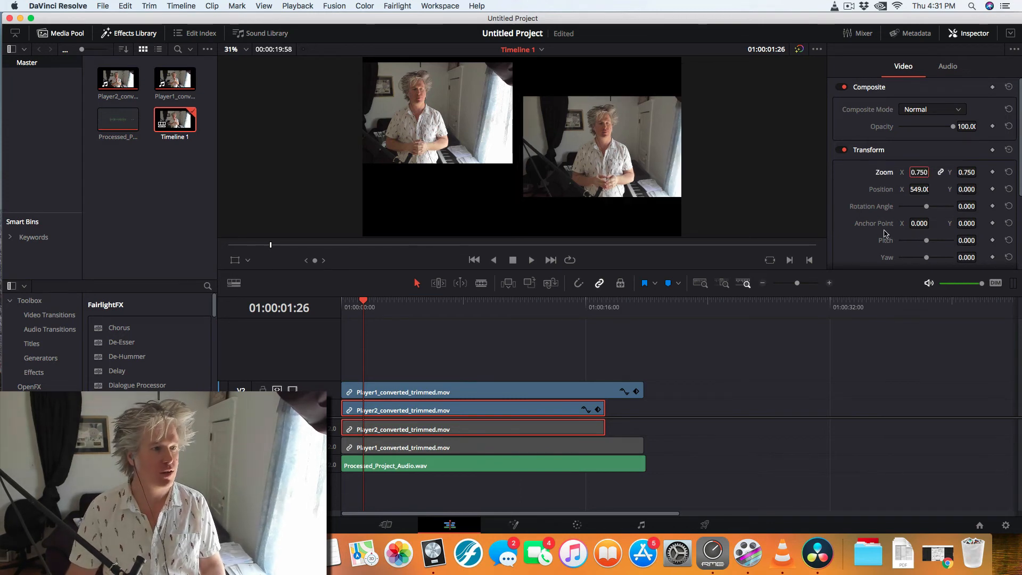
Play the timeline from its start to check the side-by-side layout with the processed audio.
click(353, 304)
drag(353, 305, 331, 309)
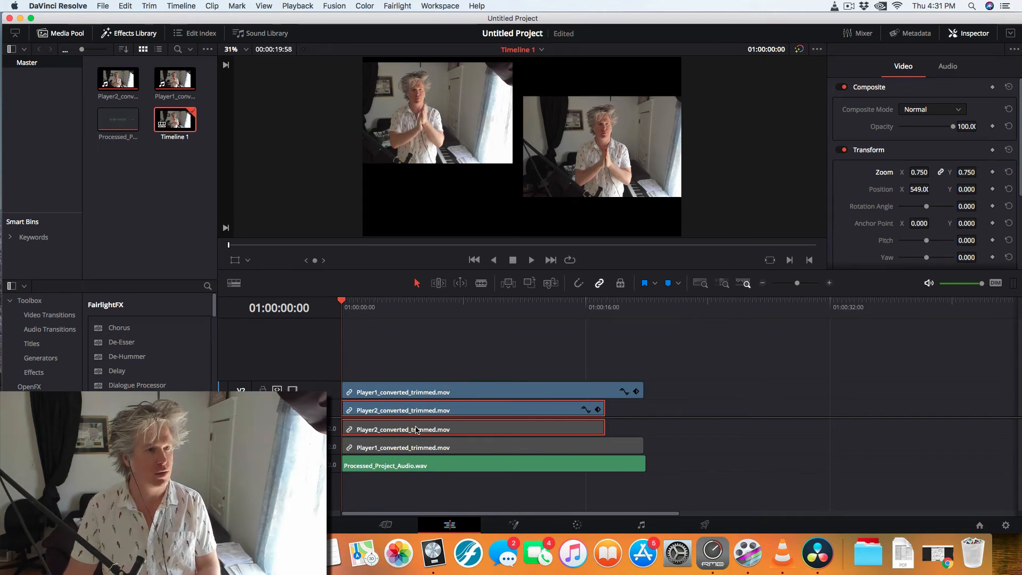
key(space)
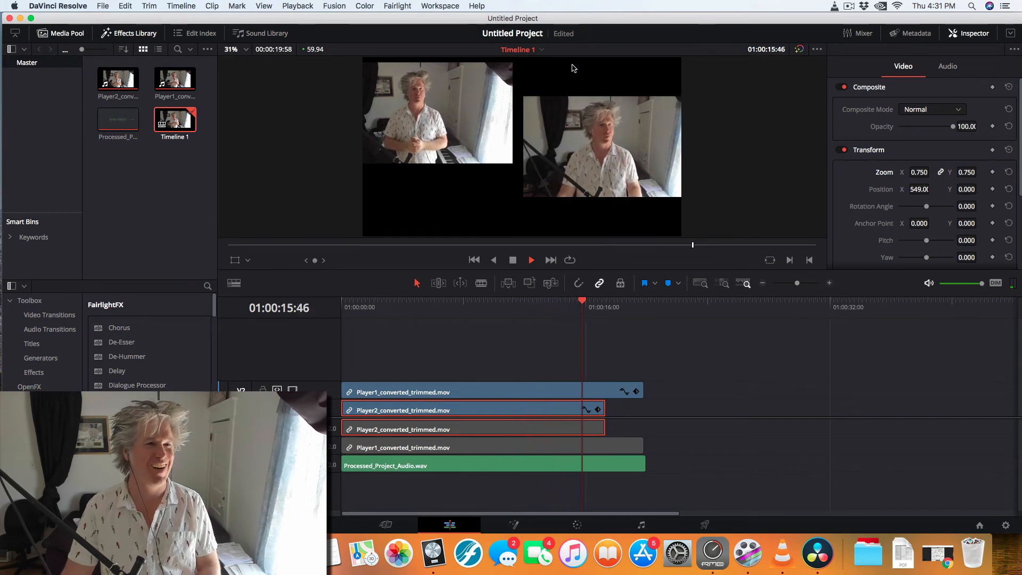
key(space)
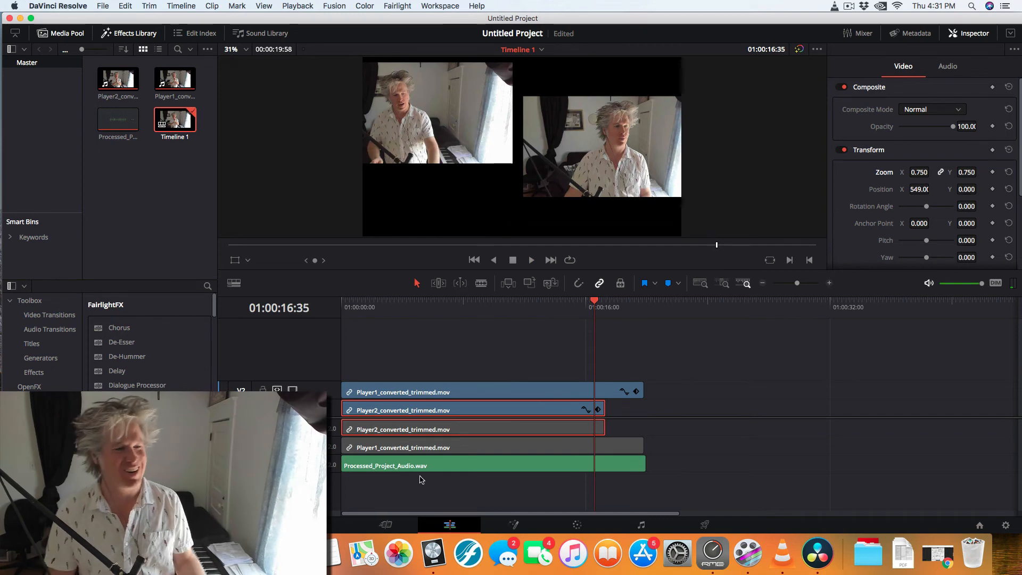
Quick-export the timeline as an H.264 video named Final_Video in the HNIC folder and close the finished render dialog.
click(102, 5)
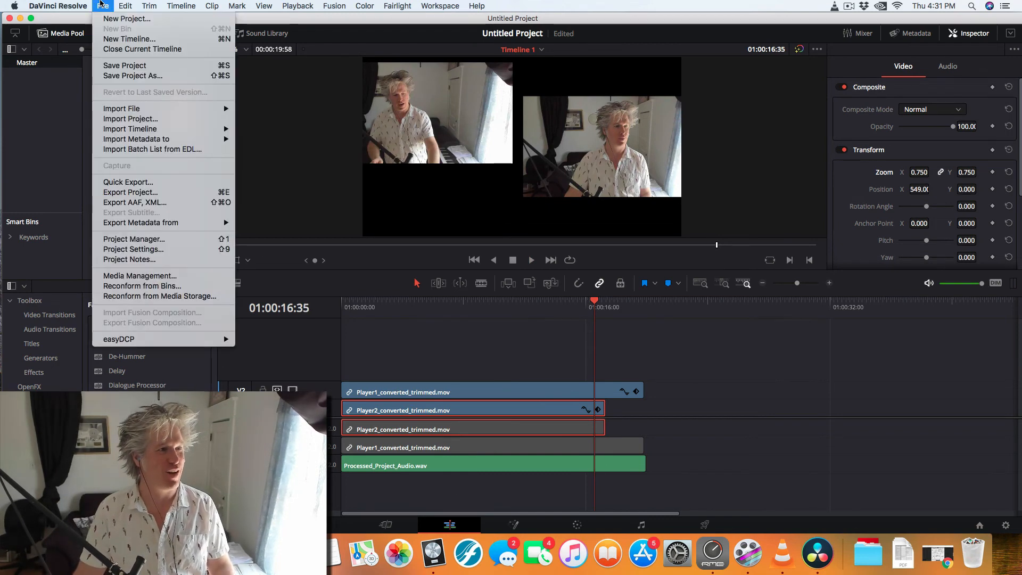
click(142, 182)
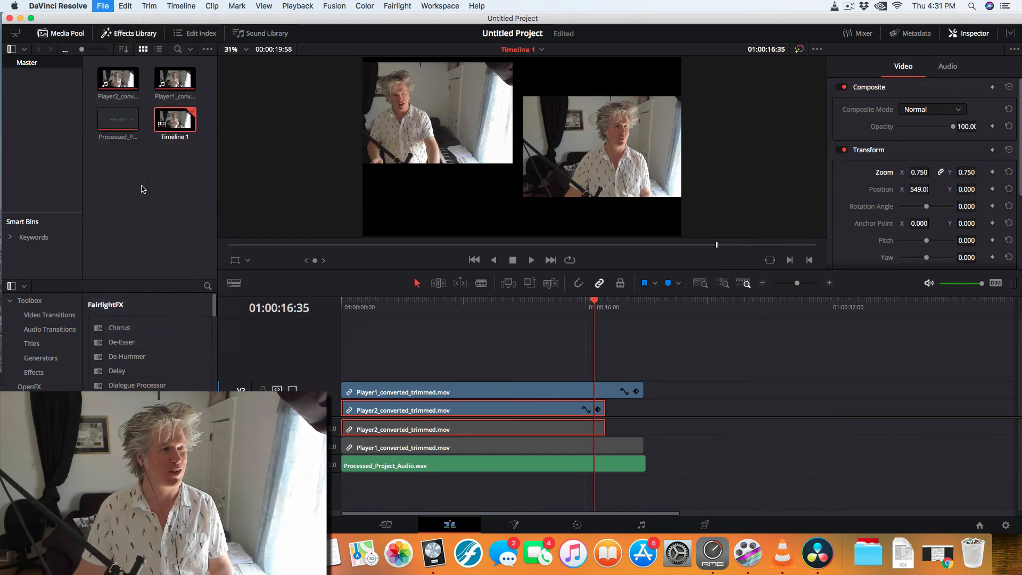
click(588, 310)
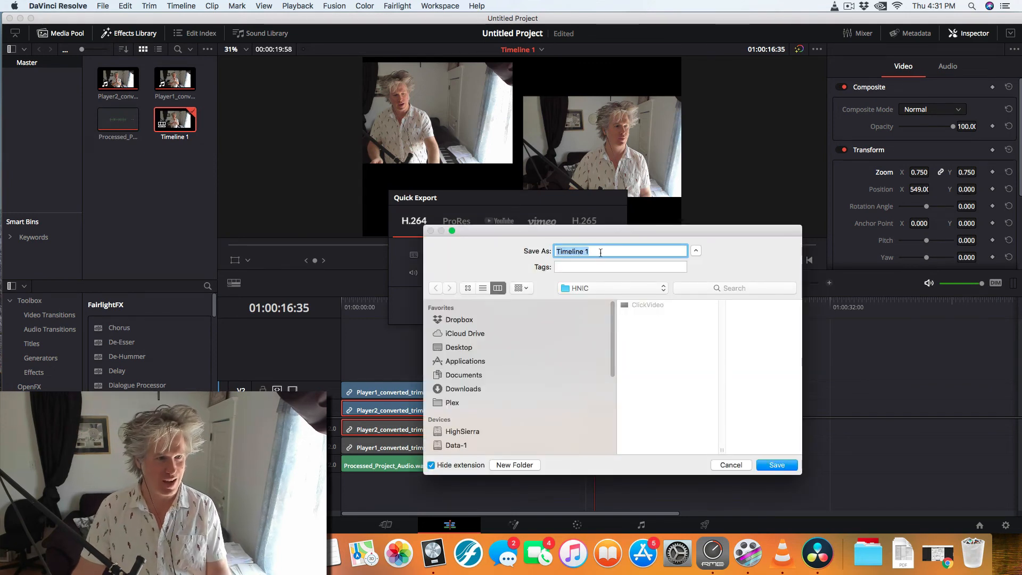
text(Fina)
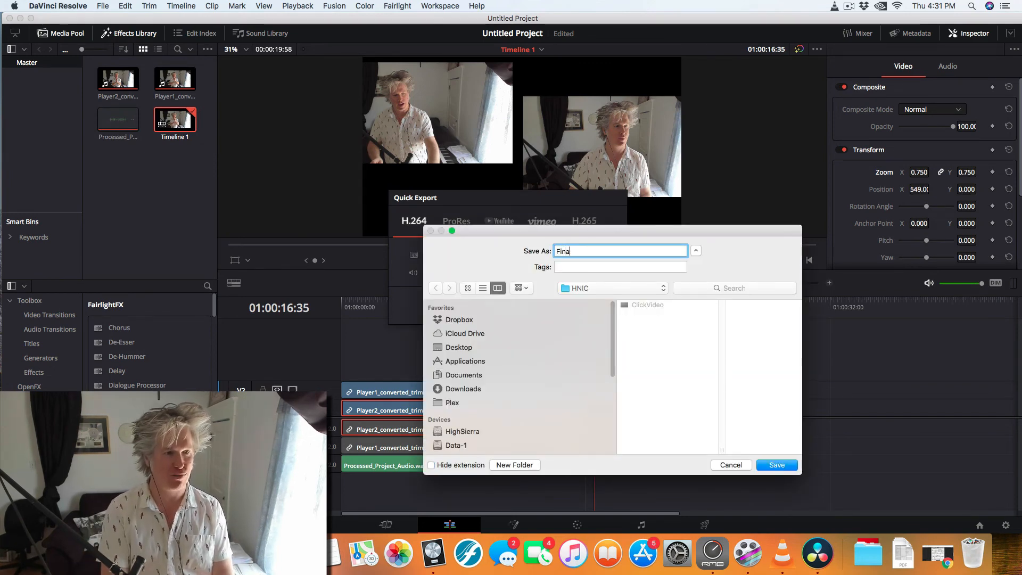
text(l_Video)
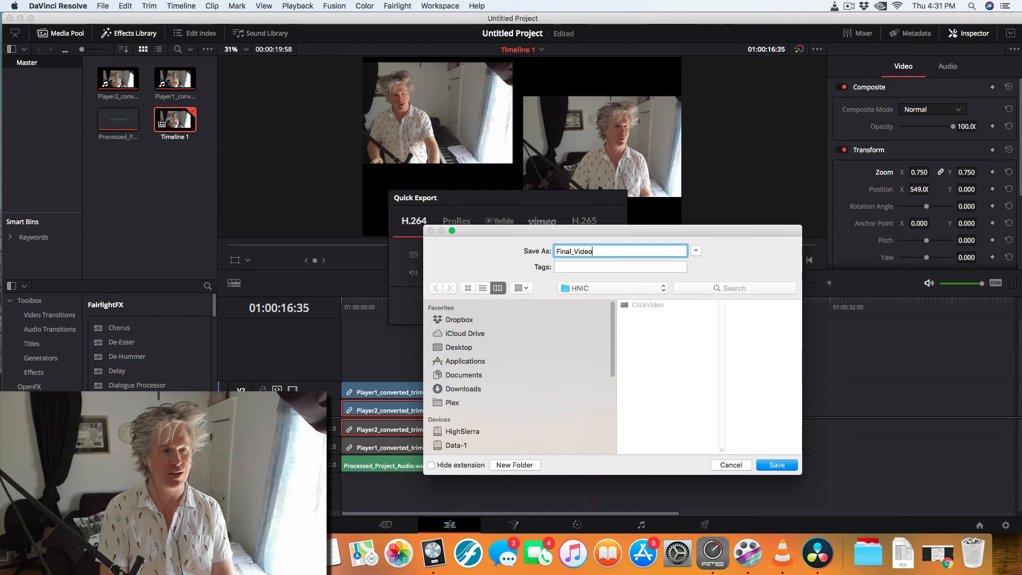
key(Return)
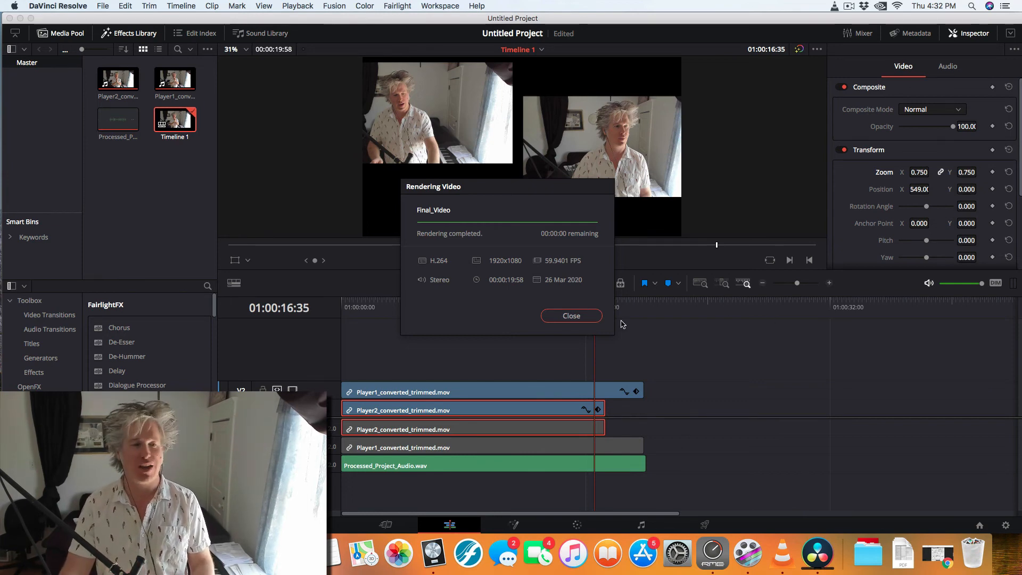
click(571, 317)
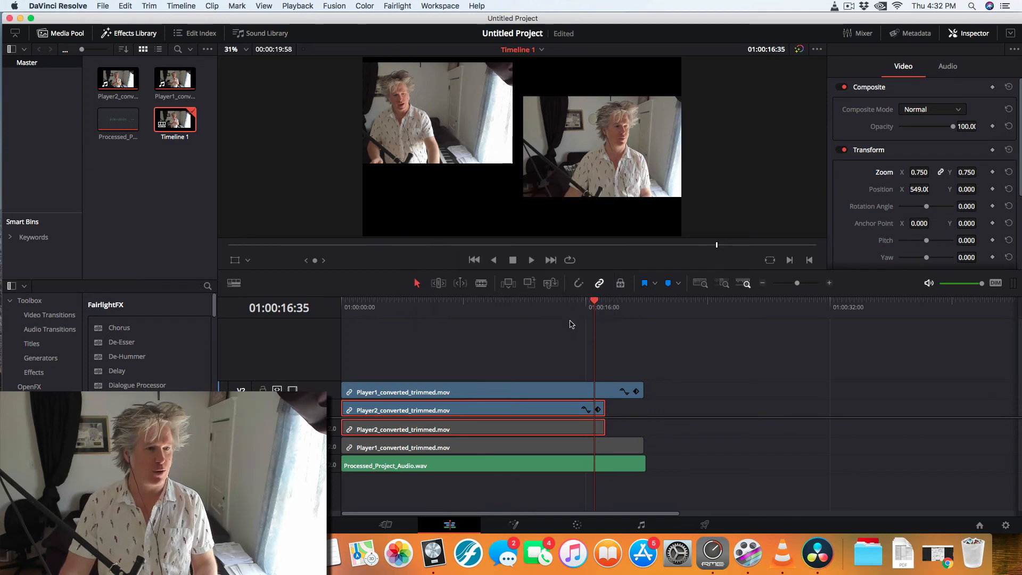
Switch to Finder and look for the exported video in the Test folder on 2TB STORAGE.
click(49, 554)
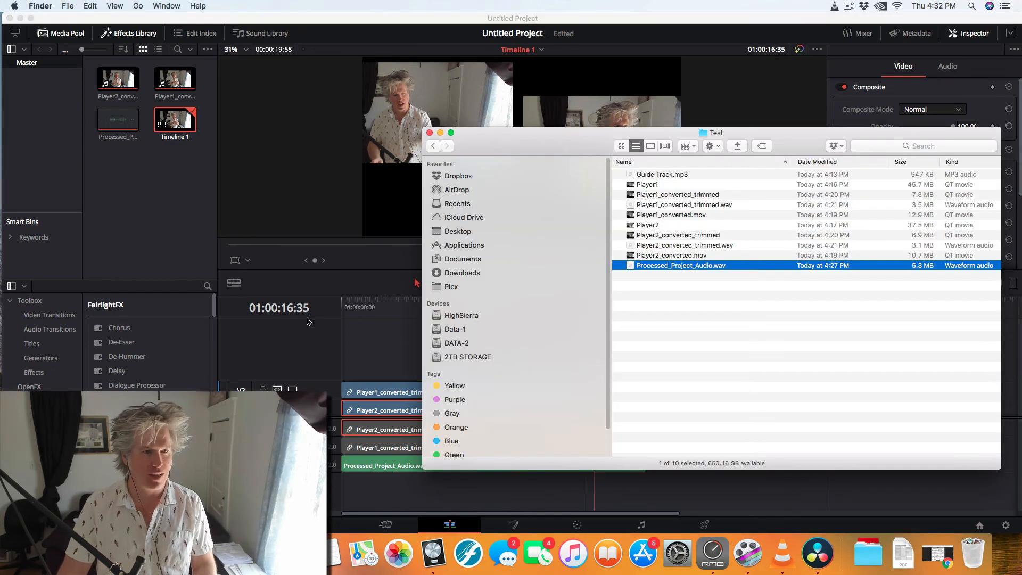
click(683, 324)
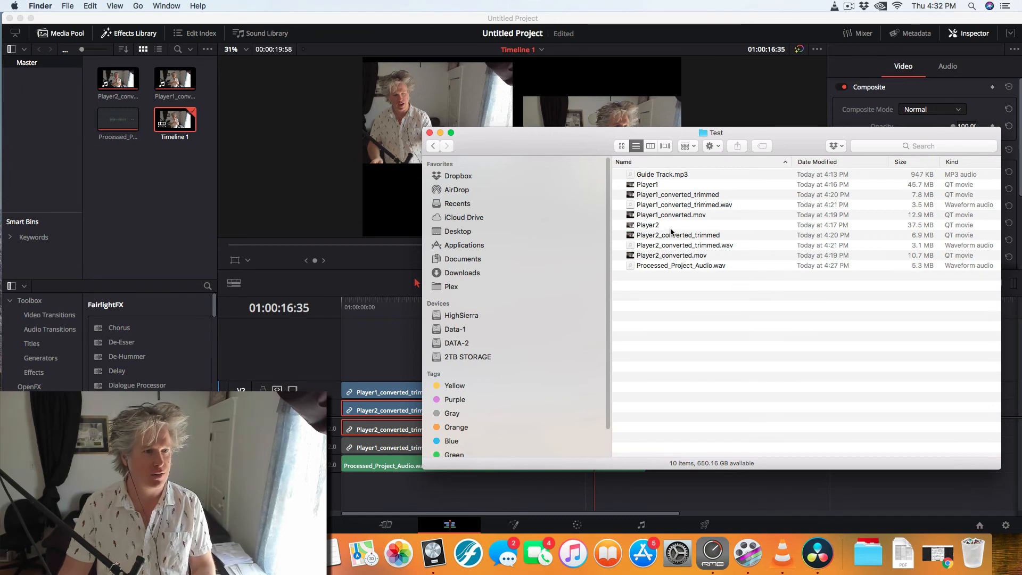
drag(576, 151, 442, 113)
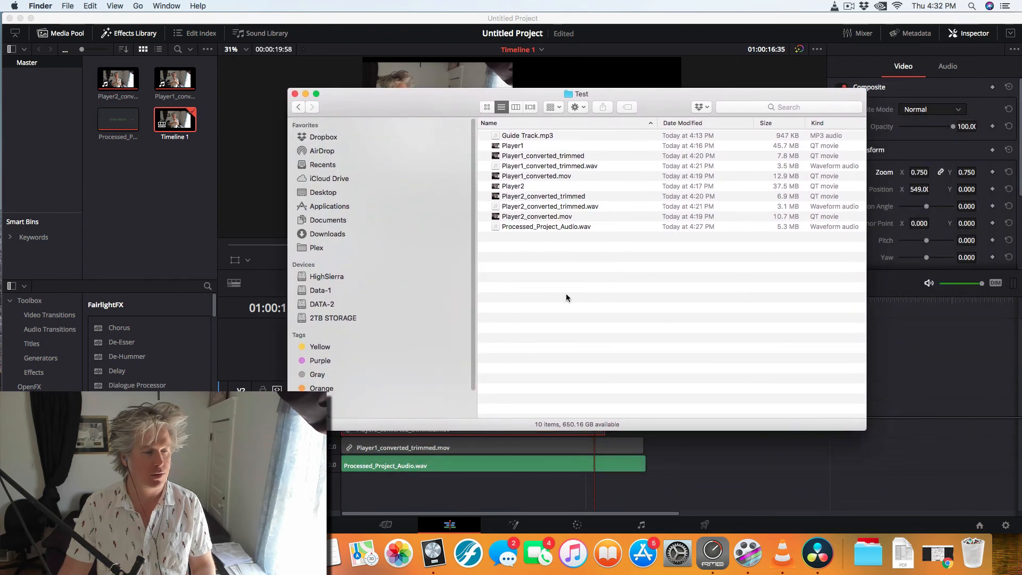
click(323, 316)
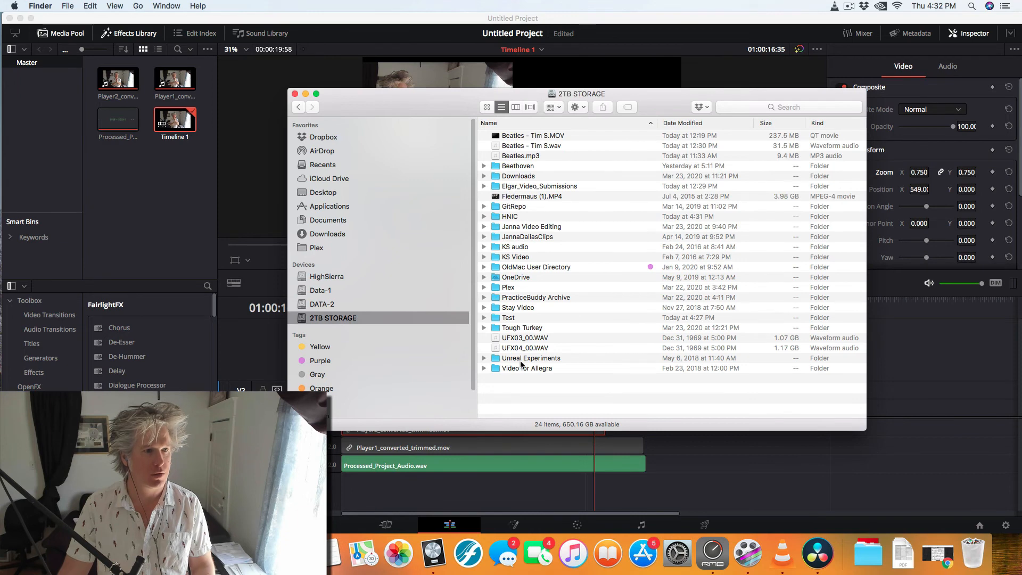
click(509, 318)
double_click(508, 318)
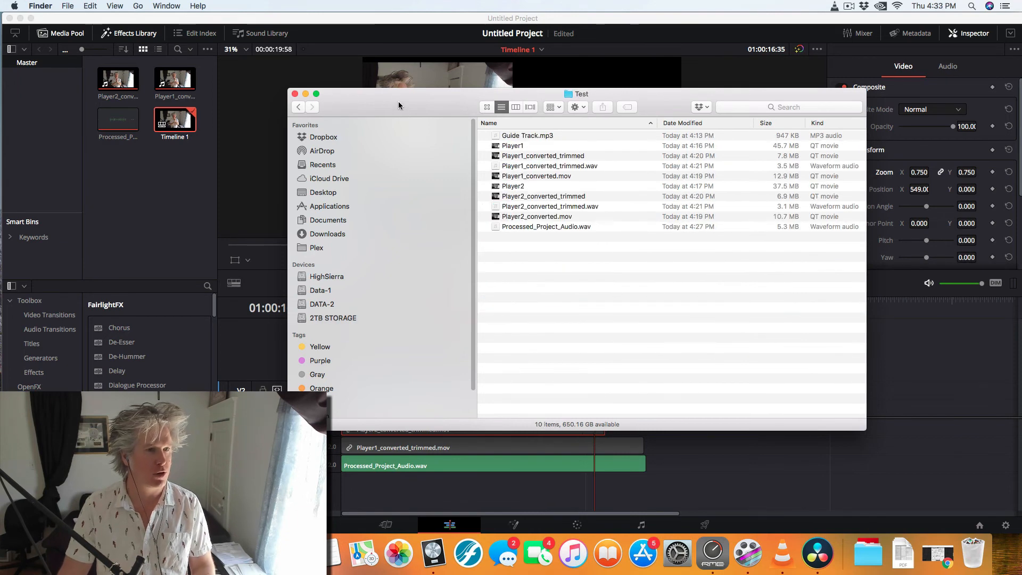
drag(399, 101, 508, 129)
Return to DaVinci Resolve and start a Quick Export of the timeline with the H.264 preset.
click(129, 20)
click(100, 5)
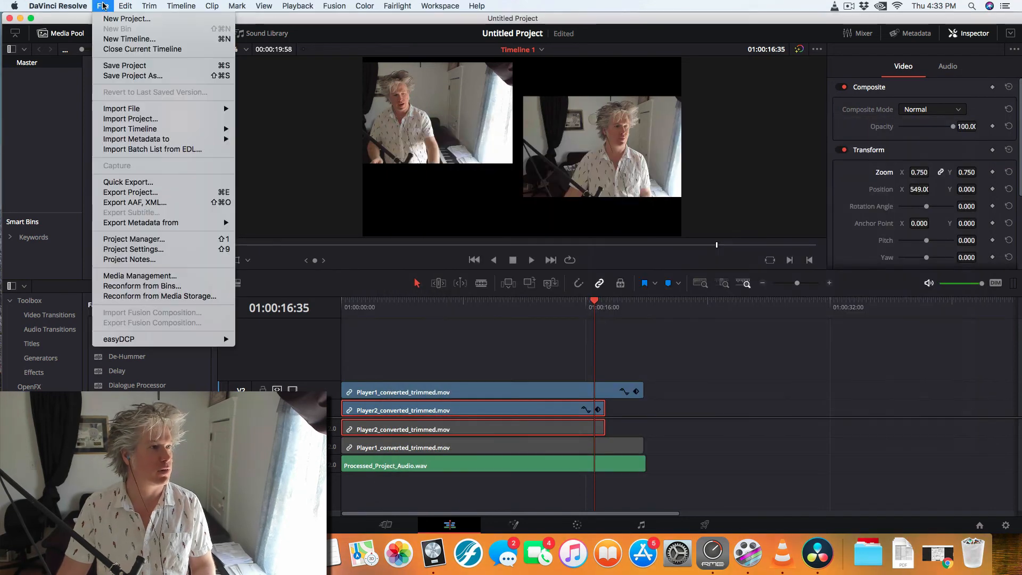
click(113, 183)
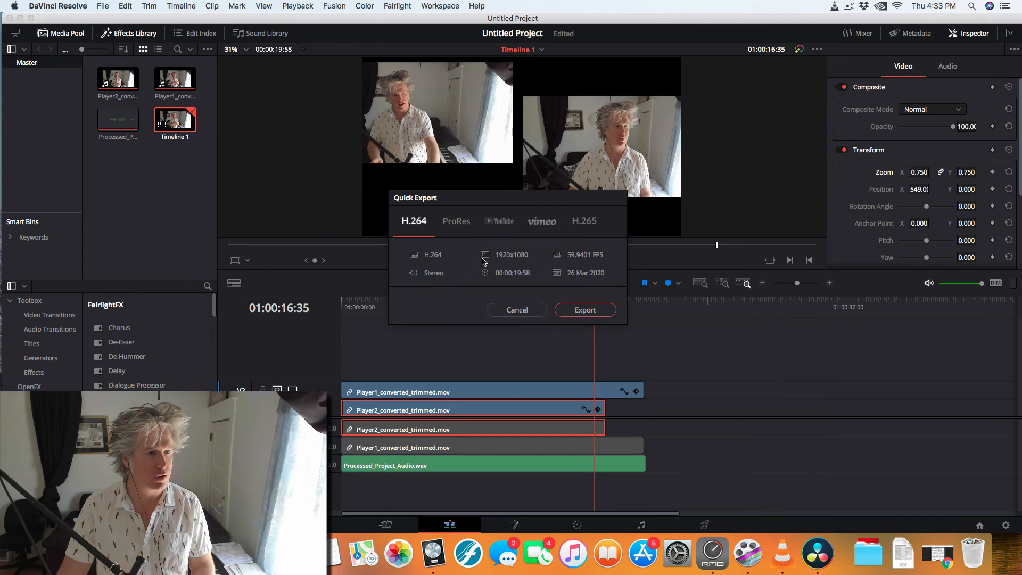
click(574, 311)
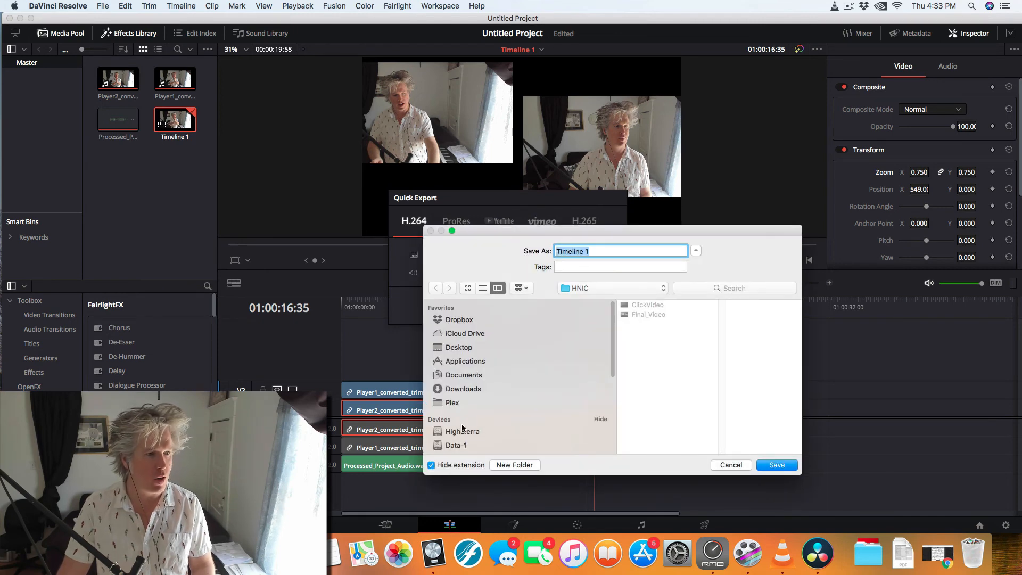
Save the export as Final_Video in the Test folder on 2TB STORAGE and start rendering.
scroll(464, 408, down, 1)
scroll(463, 408, down, 5)
click(471, 334)
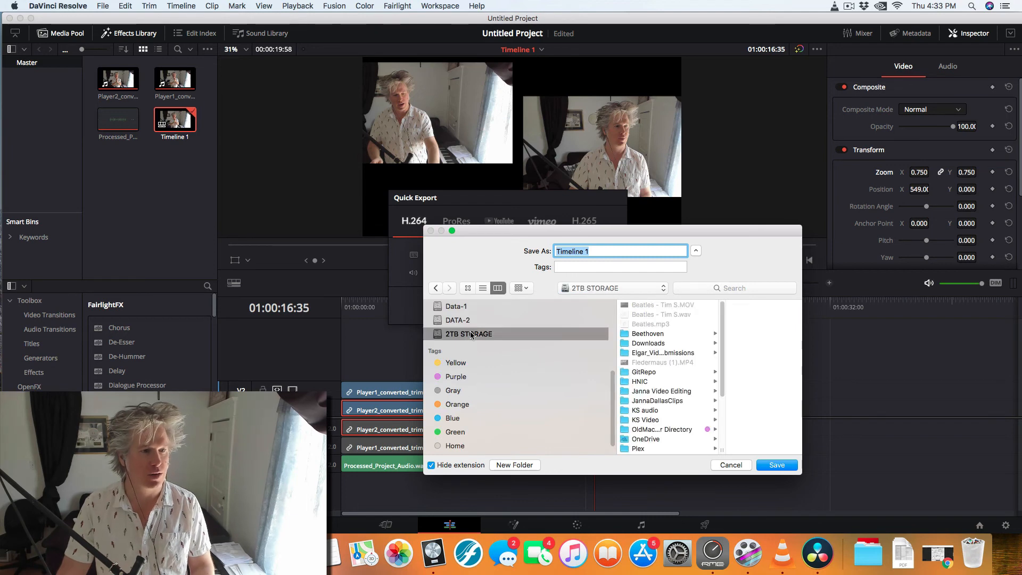
scroll(641, 407, down, 4)
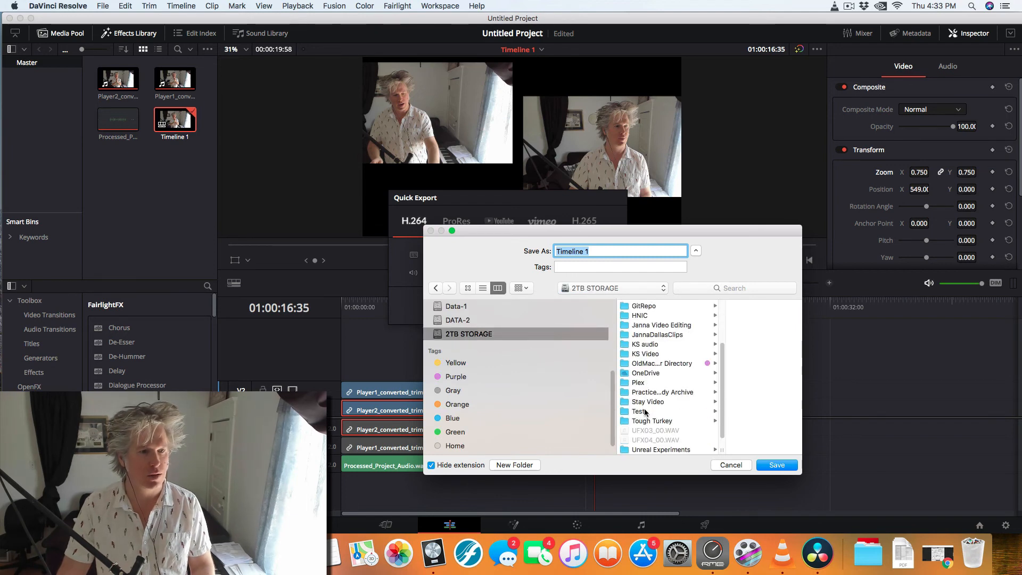
click(645, 411)
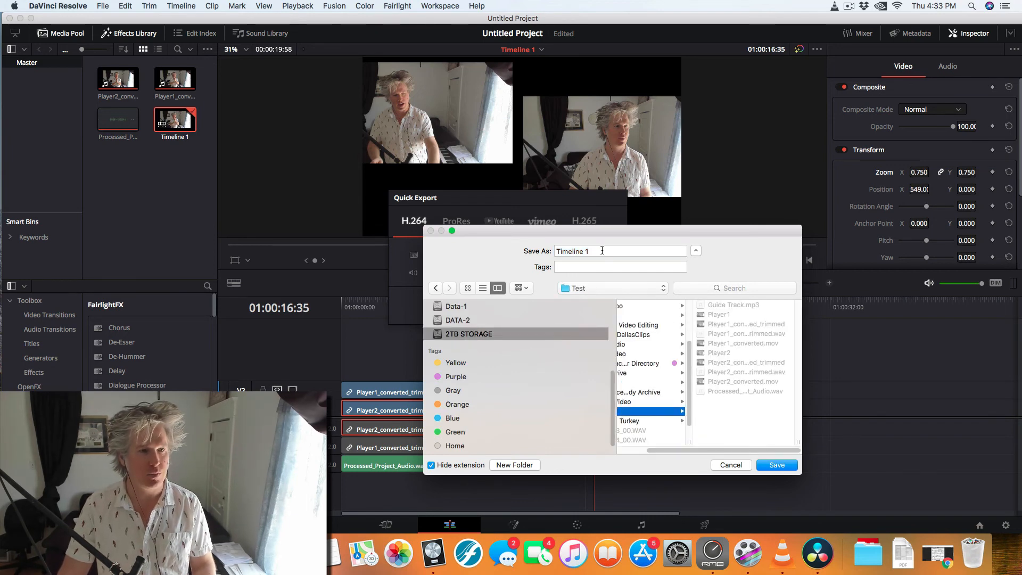
drag(602, 250, 487, 254)
text(Final)
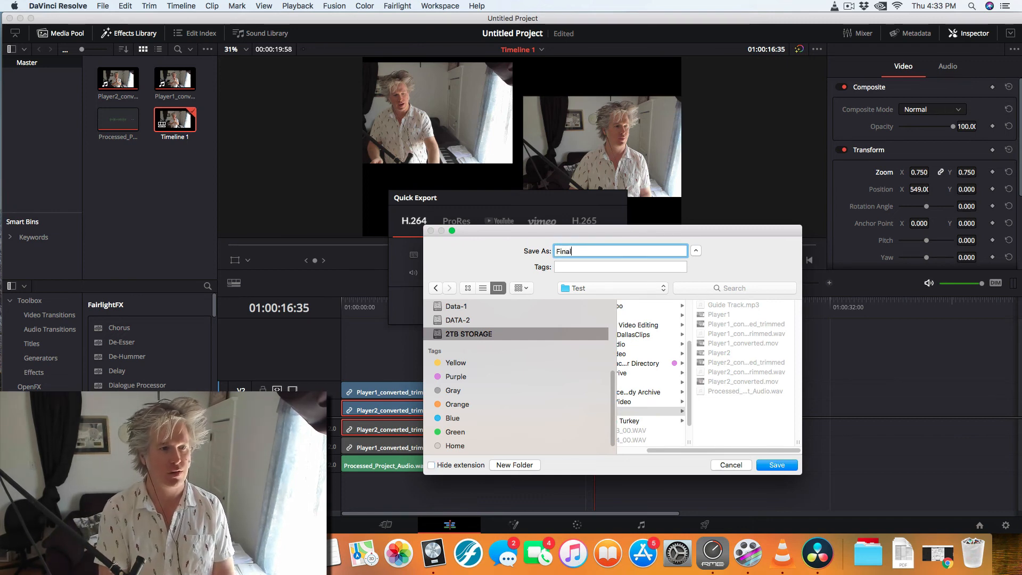
text(e__Video)
key(Return)
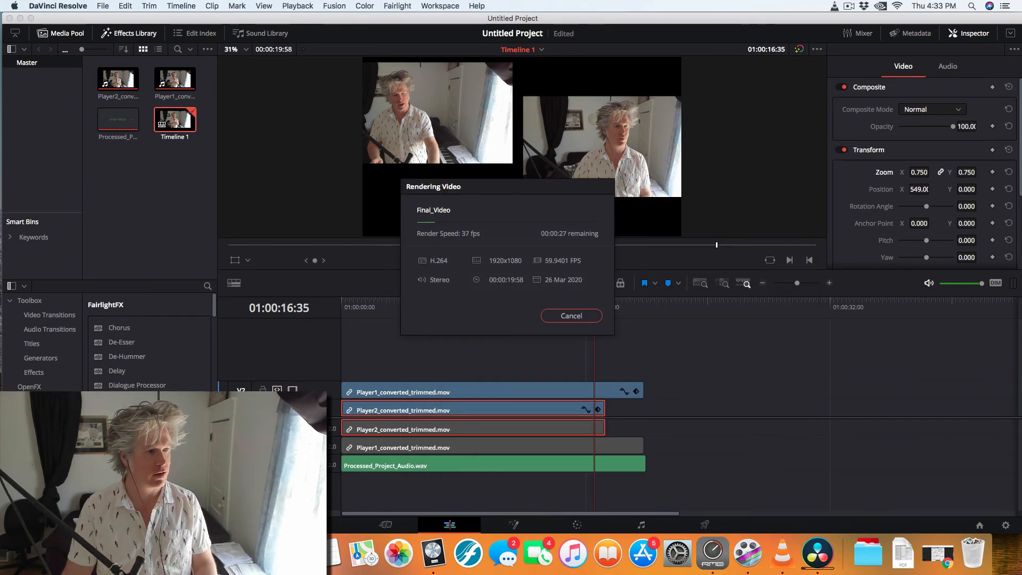
Switch to the Process drawing in Chrome and review the box on processing audio and video.
click(188, 554)
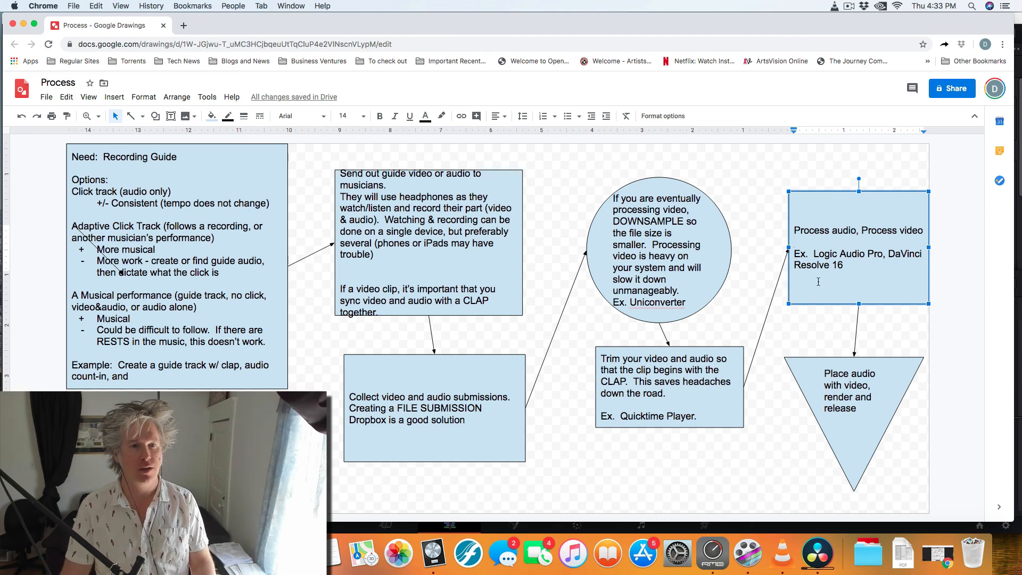
drag(803, 229, 919, 229)
drag(814, 253, 900, 266)
click(901, 268)
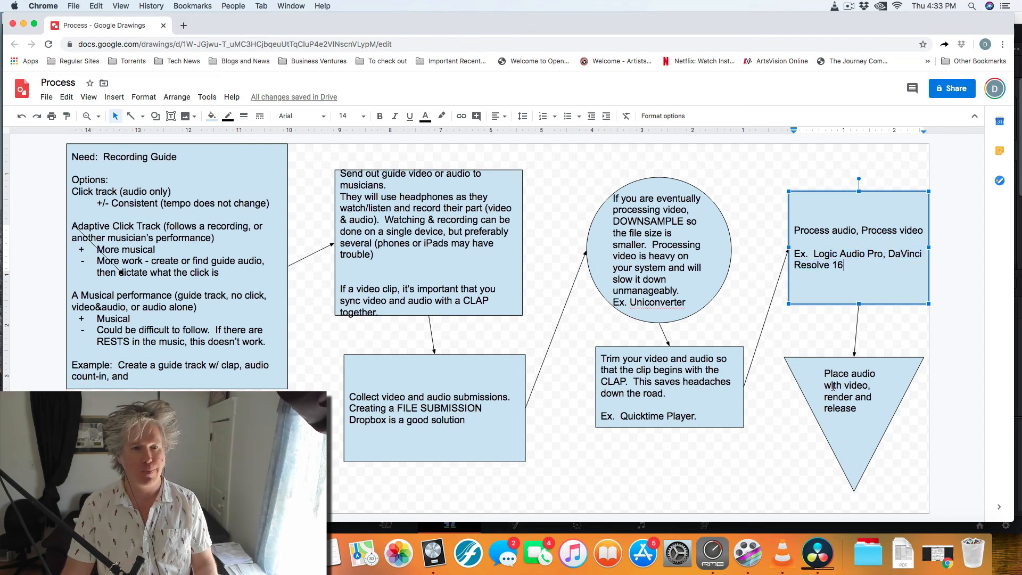
Review the final triangle of the Process drawing on placing audio with video, rendering and releasing.
drag(826, 397, 857, 399)
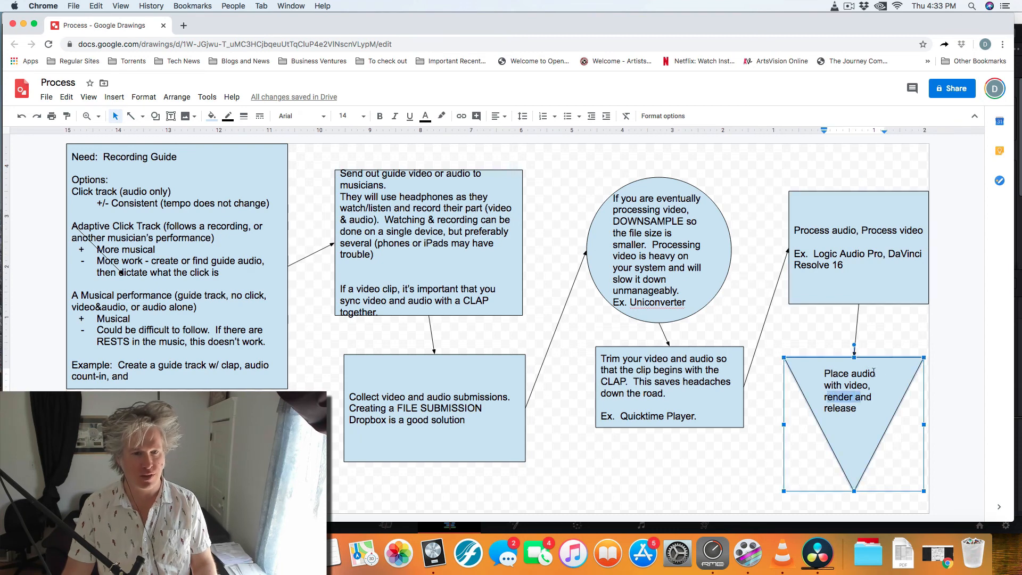
click(836, 399)
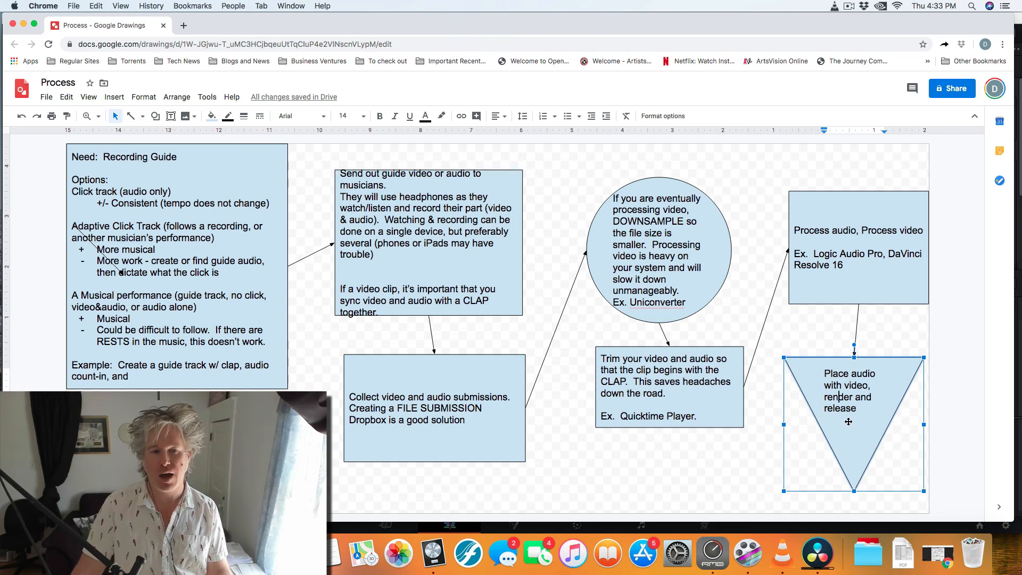
key(Escape)
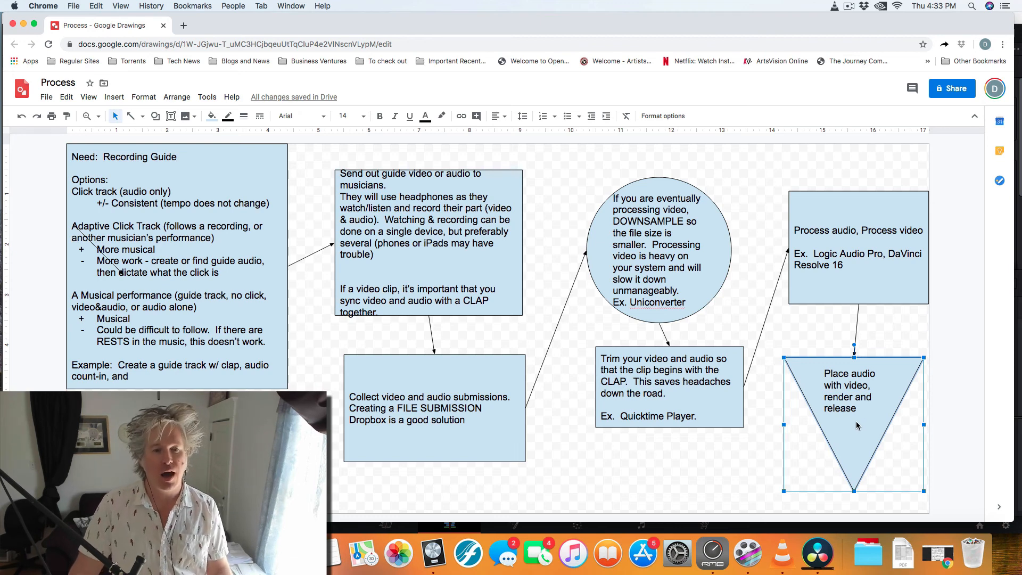
click(858, 410)
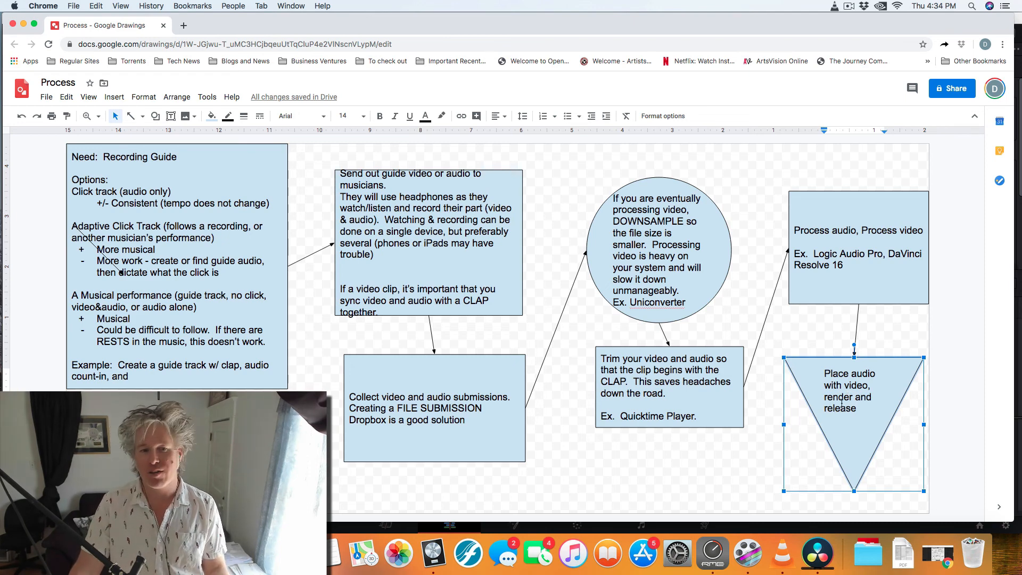
drag(826, 373, 863, 428)
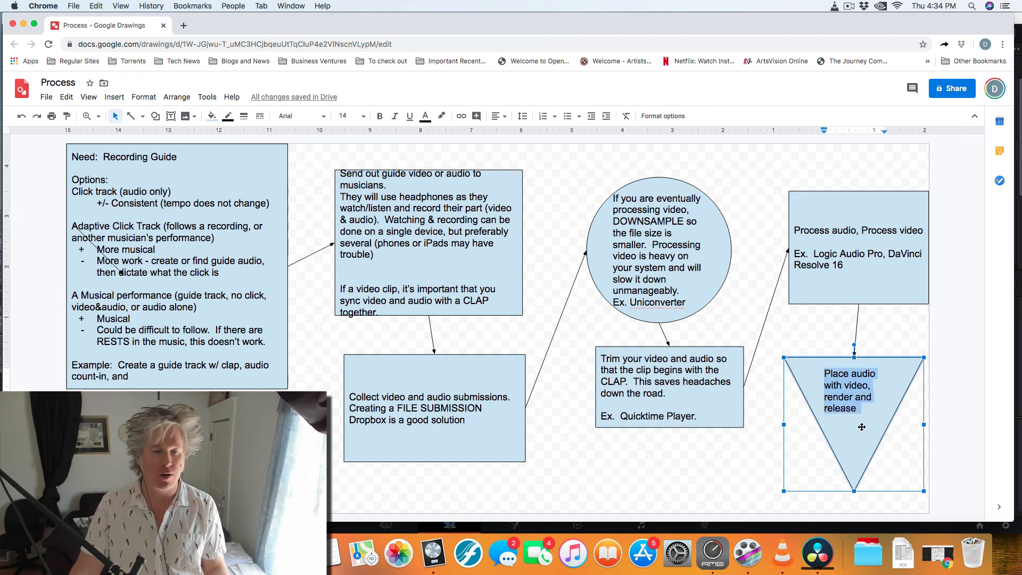
click(861, 429)
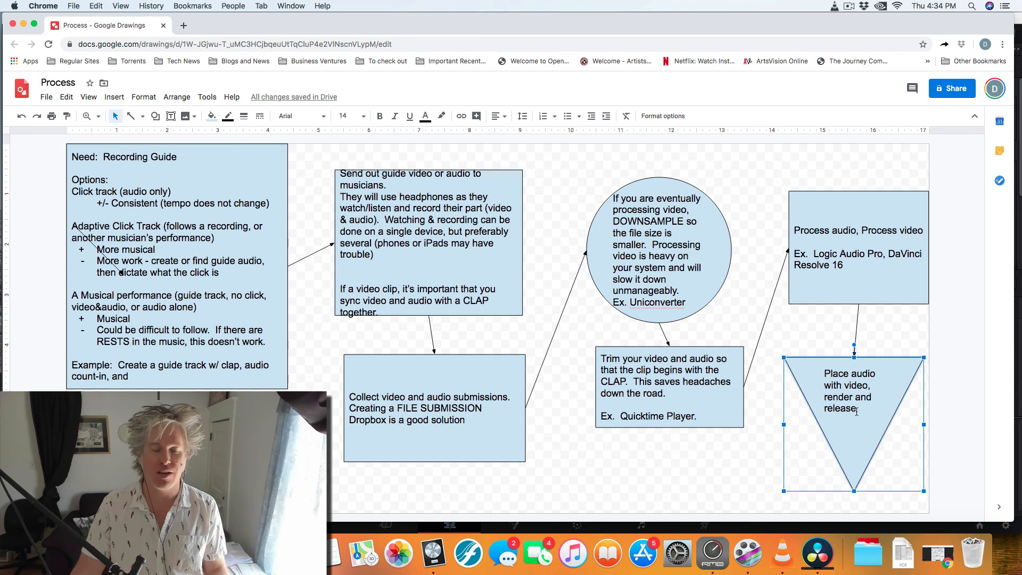
Switch to Finder and preview the rendered Final_Video in the Test folder.
click(790, 559)
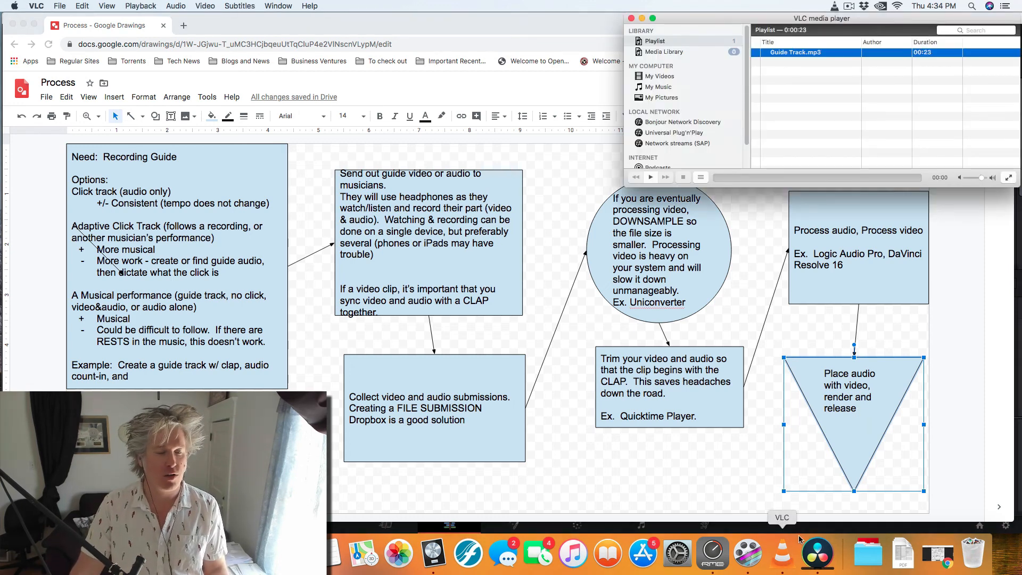
click(49, 553)
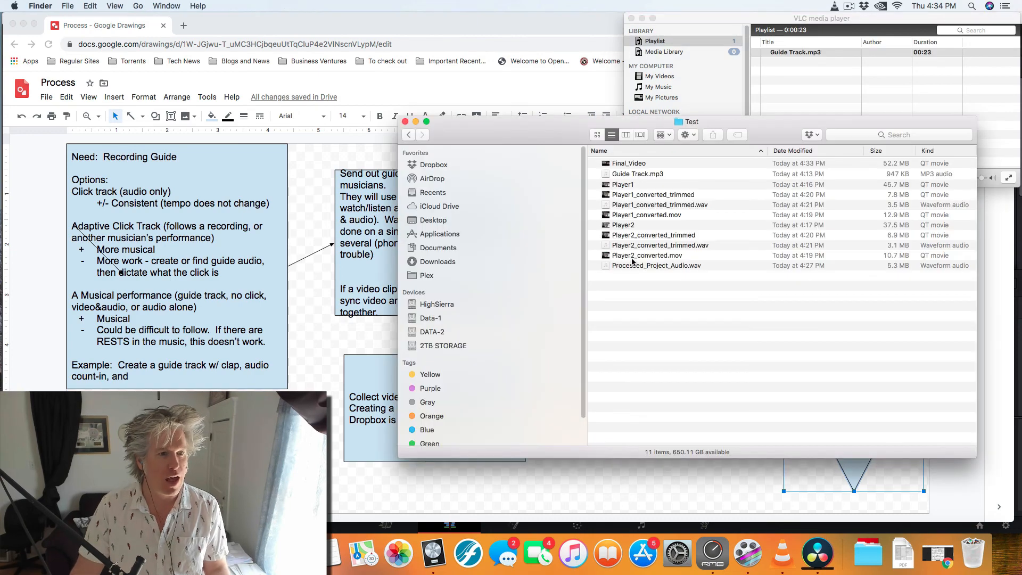
click(628, 163)
drag(501, 131, 307, 51)
key(space)
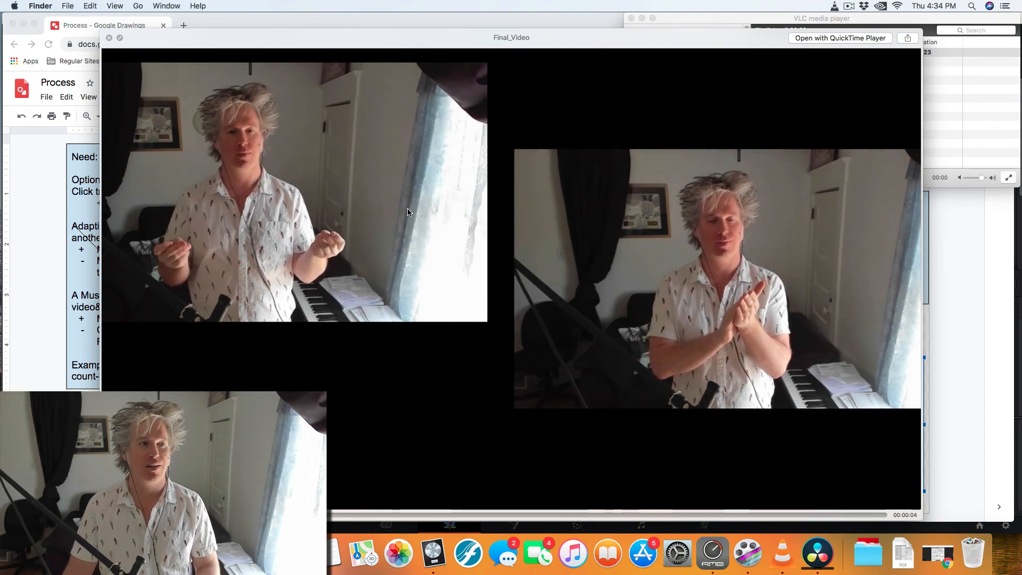
key(space)
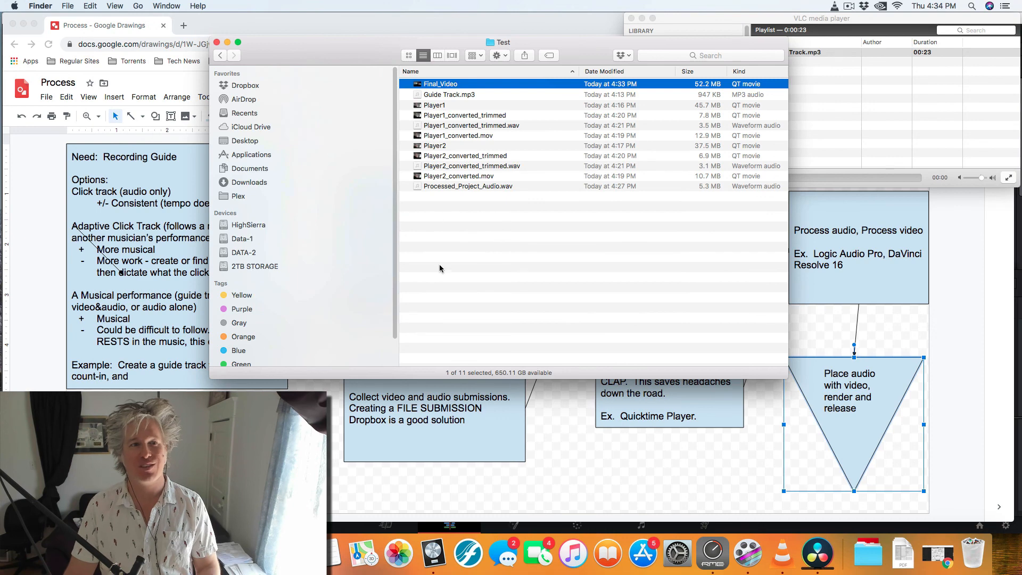
Open Final_Video from the Test folder in QuickTime Player.
click(443, 264)
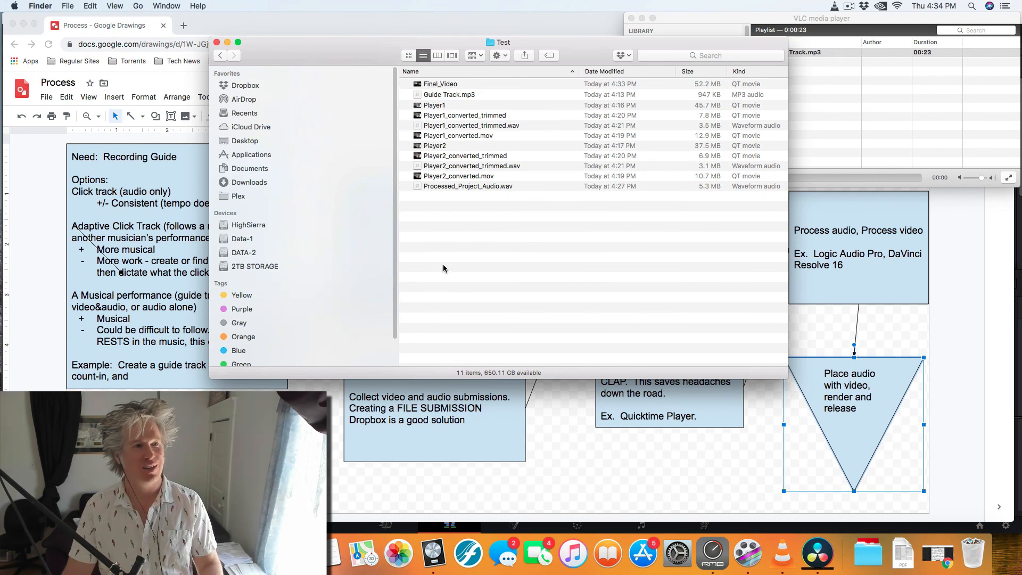
right_click(446, 86)
mouse_move(532, 99)
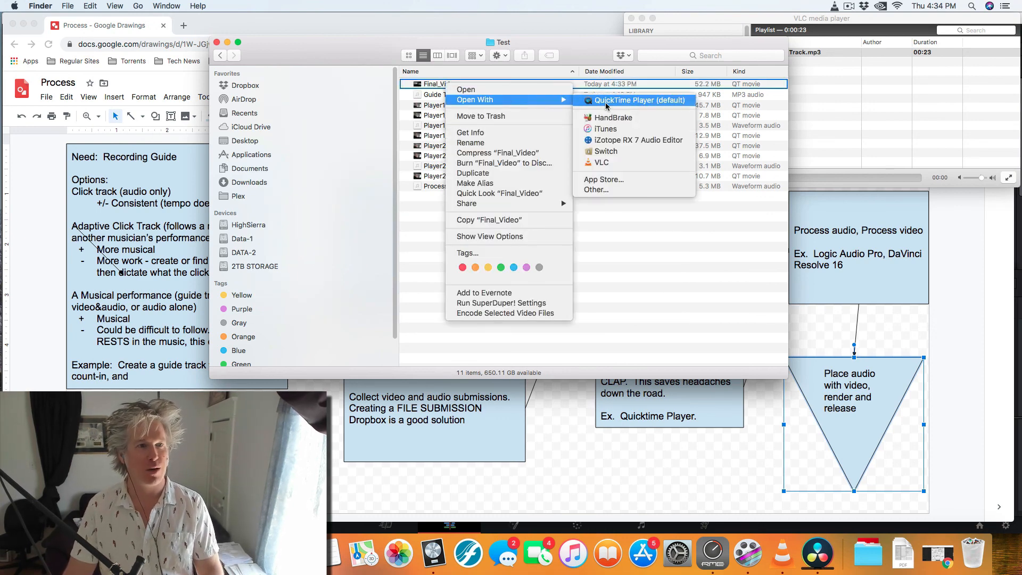
click(607, 101)
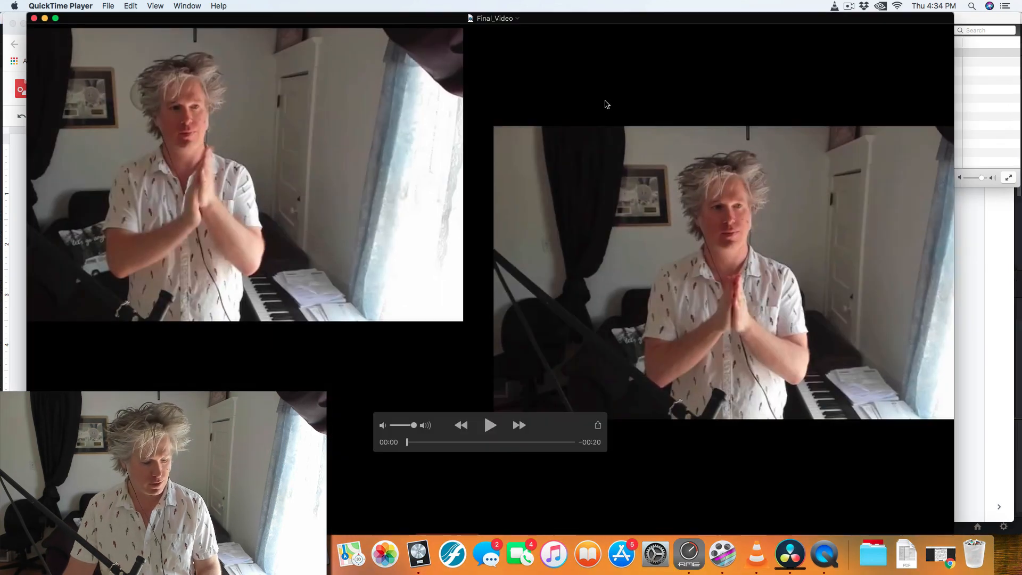
Trim the opening clap section off the video, keeping about 16 seconds.
key(super+t)
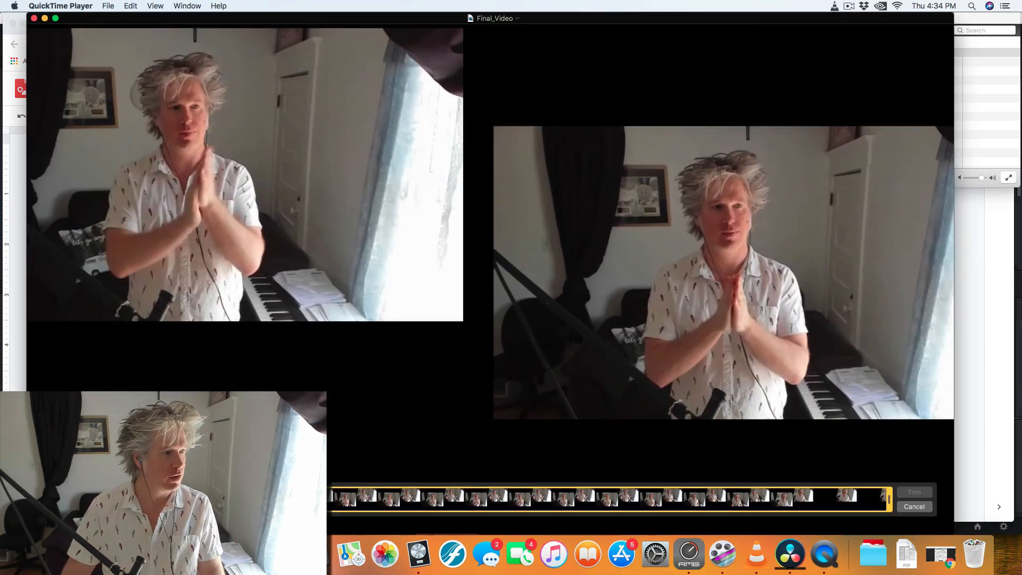
key(space)
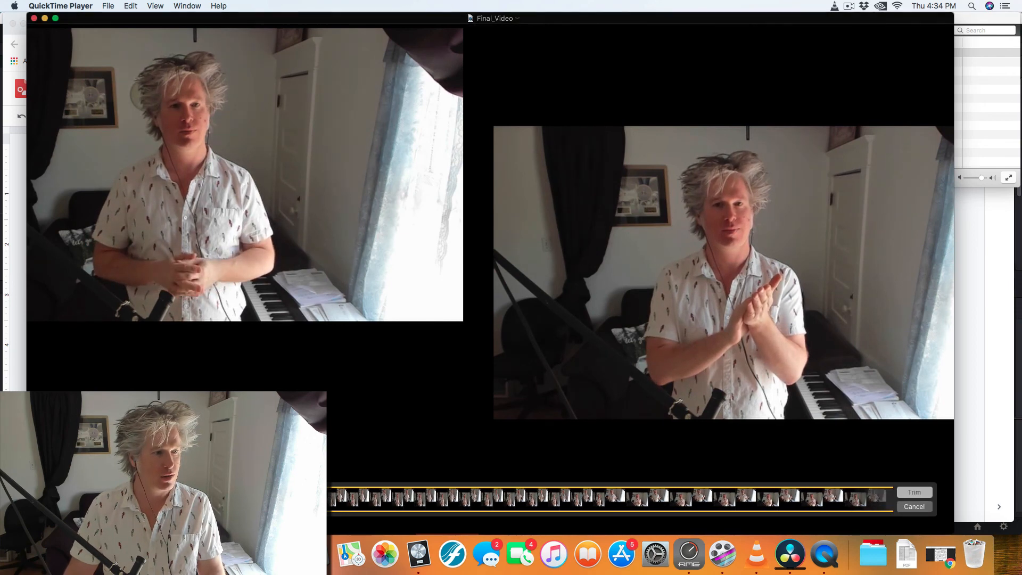
click(912, 495)
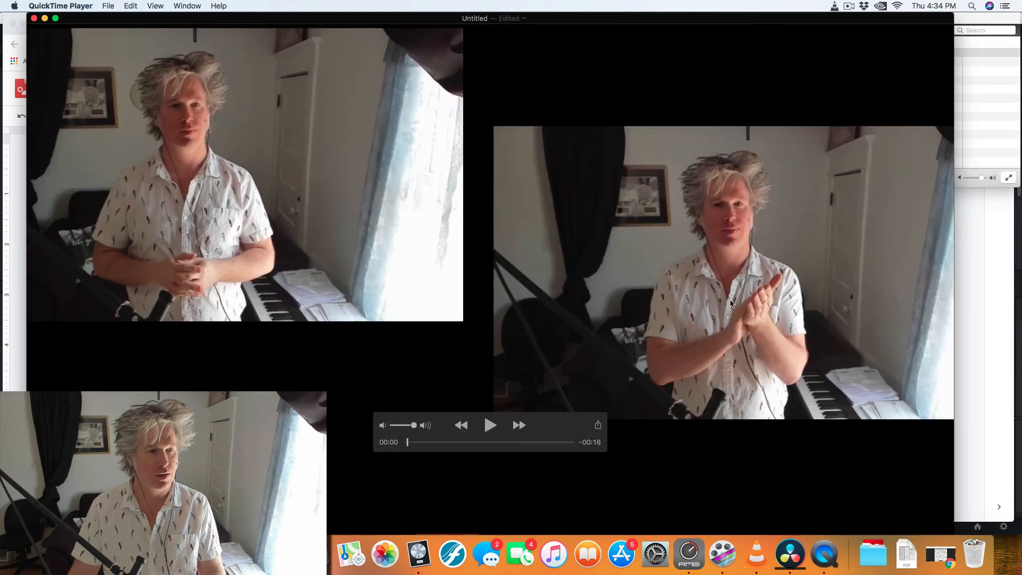
Save the trimmed video as Final_Video_Finally in the Test folder.
key(super+s)
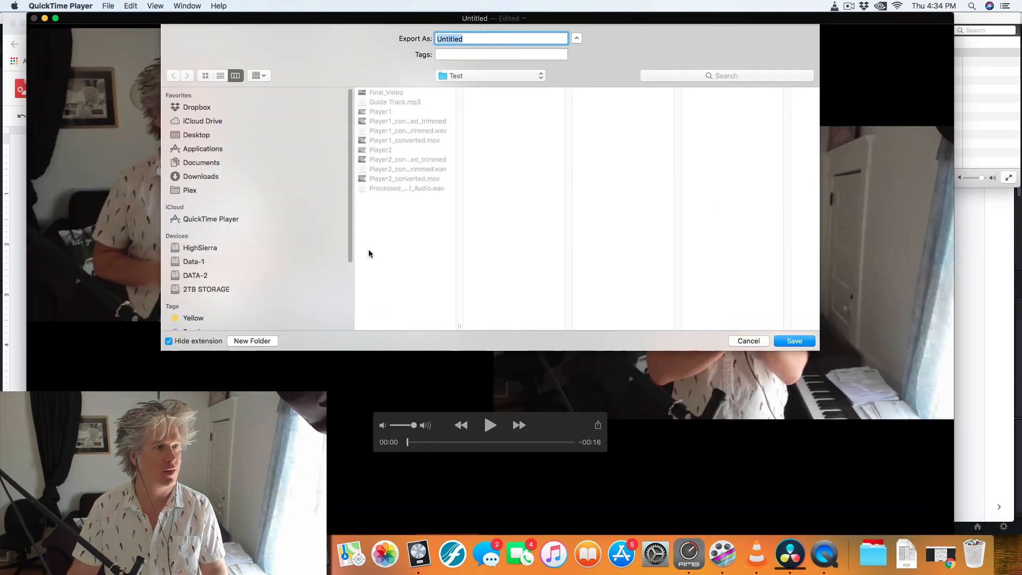
click(382, 93)
click(495, 38)
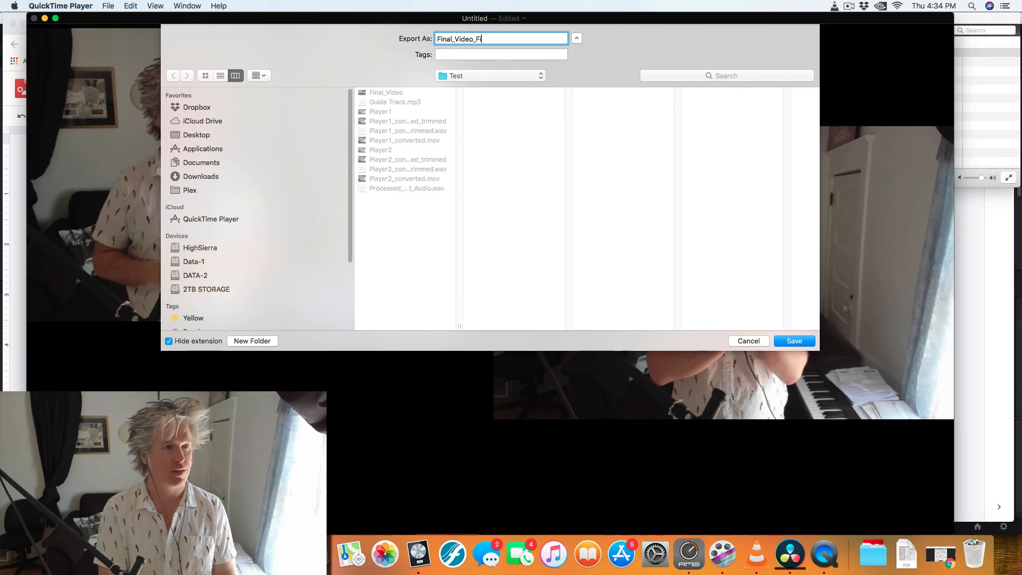
key(Return)
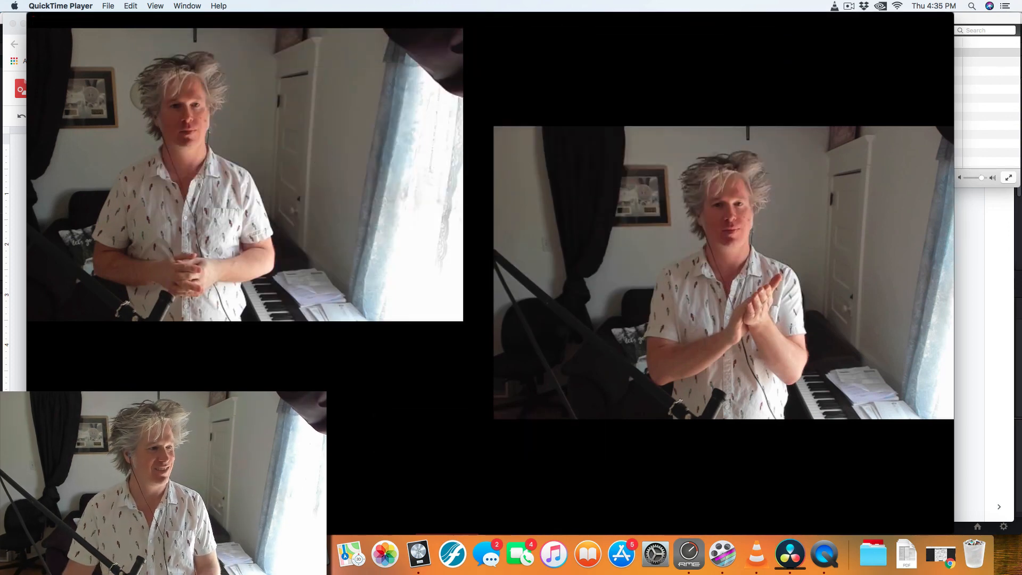
Preview Final_Video_Finally from the Test folder in Finder, then return to its QuickTime Player window.
click(46, 554)
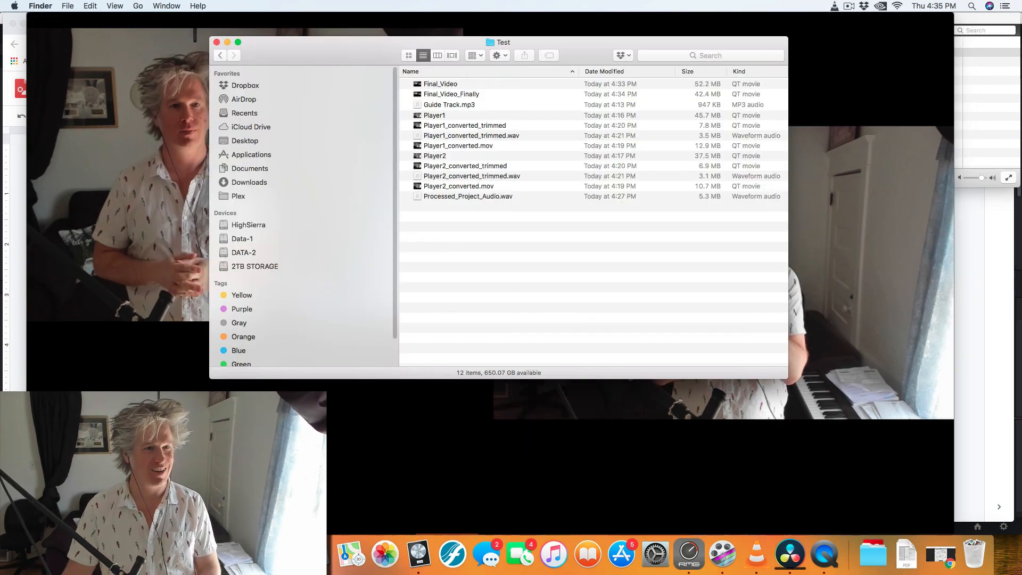
click(450, 93)
key(space)
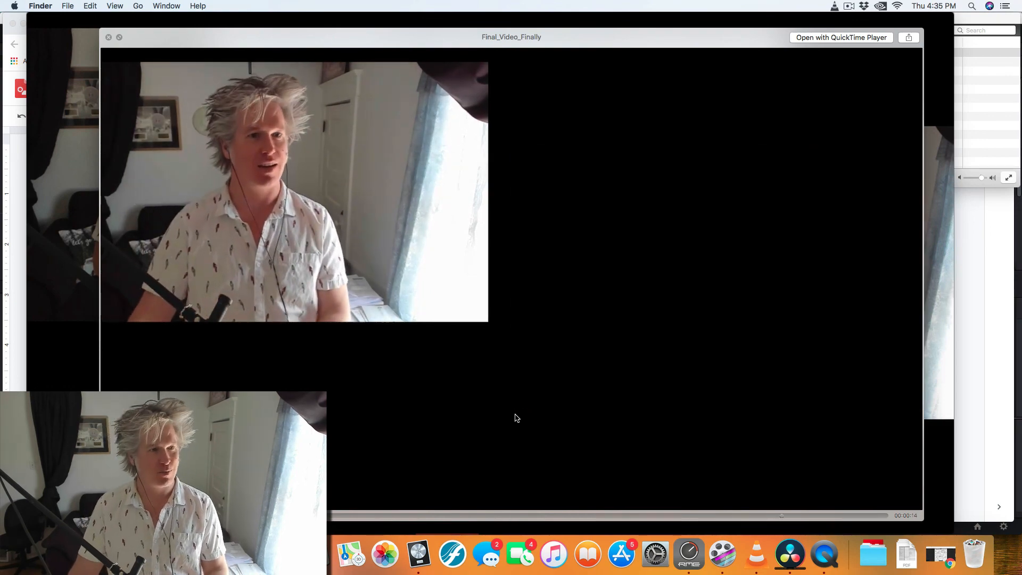
key(space)
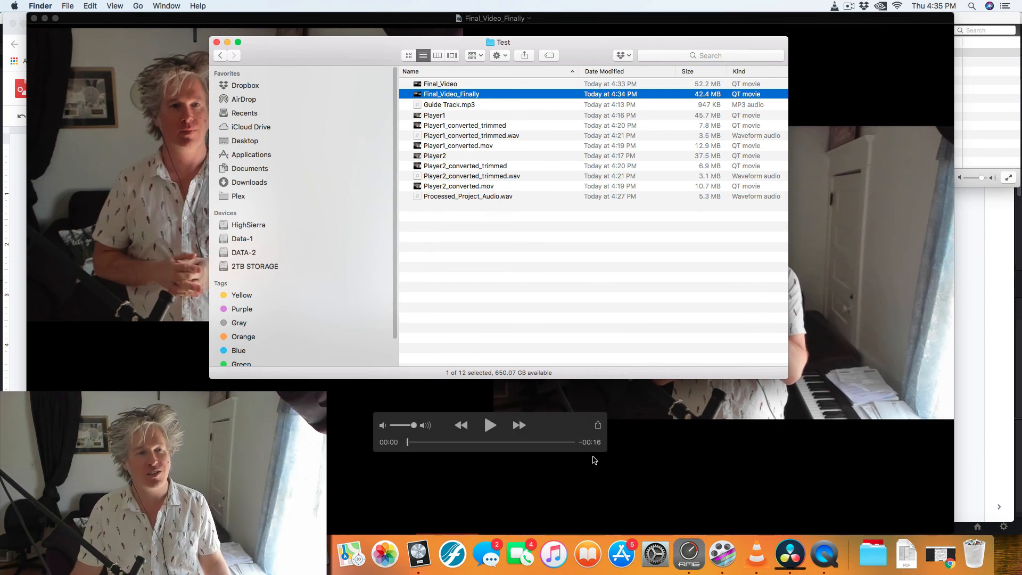
click(834, 269)
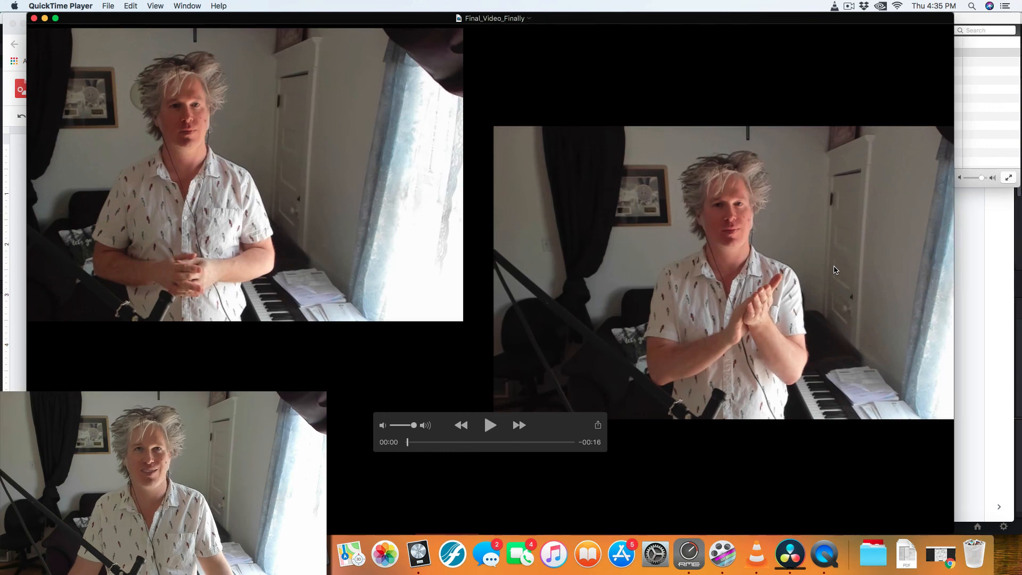